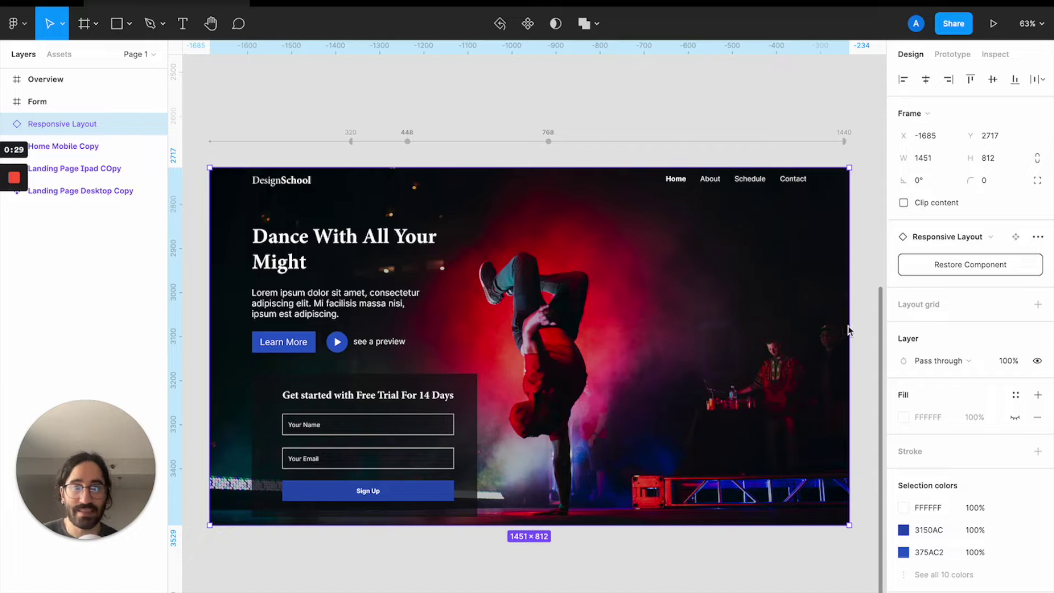
# Step: Narrow the Responsive Layout frame by moving its right edge inward
pyautogui.moveTo(849, 281); pyautogui.dragTo(813, 276)
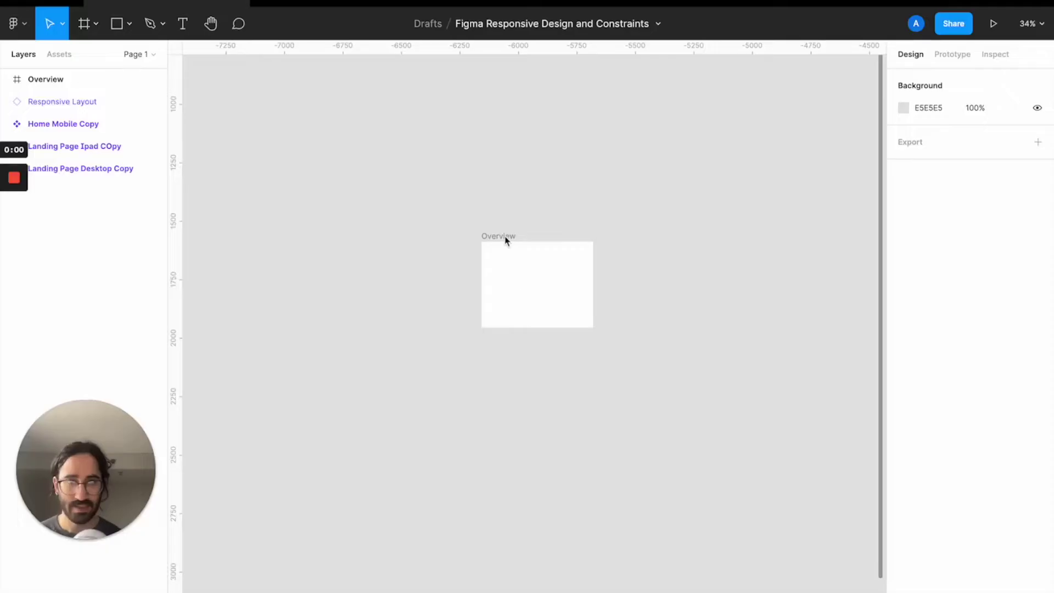
# Step: Draw an ellipse about 51 × 42 in the upper middle of the Overview frame
pyautogui.click(508, 237)
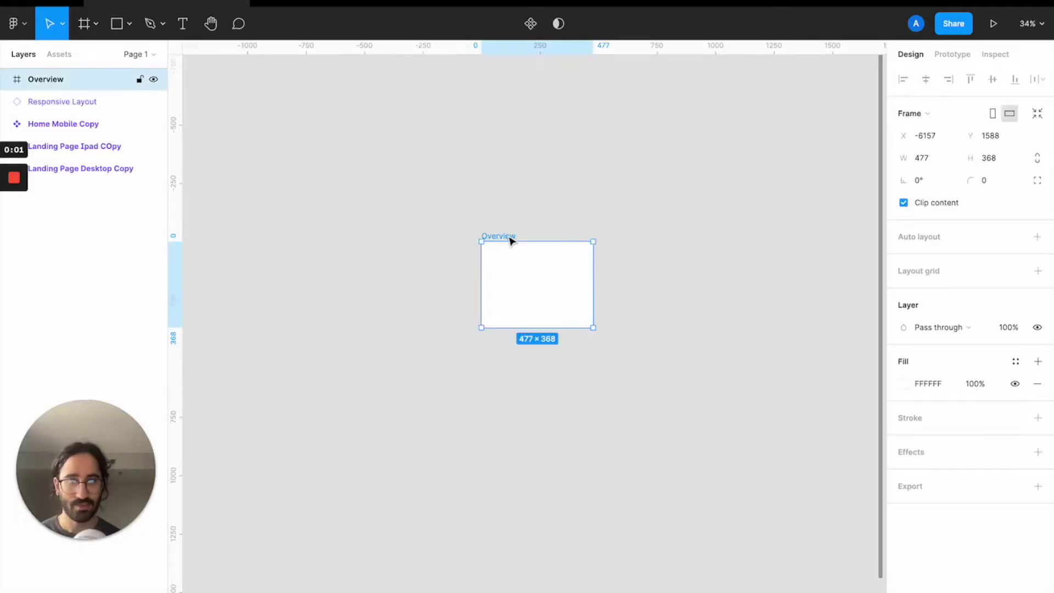
pyautogui.hotkey('shift', '2')
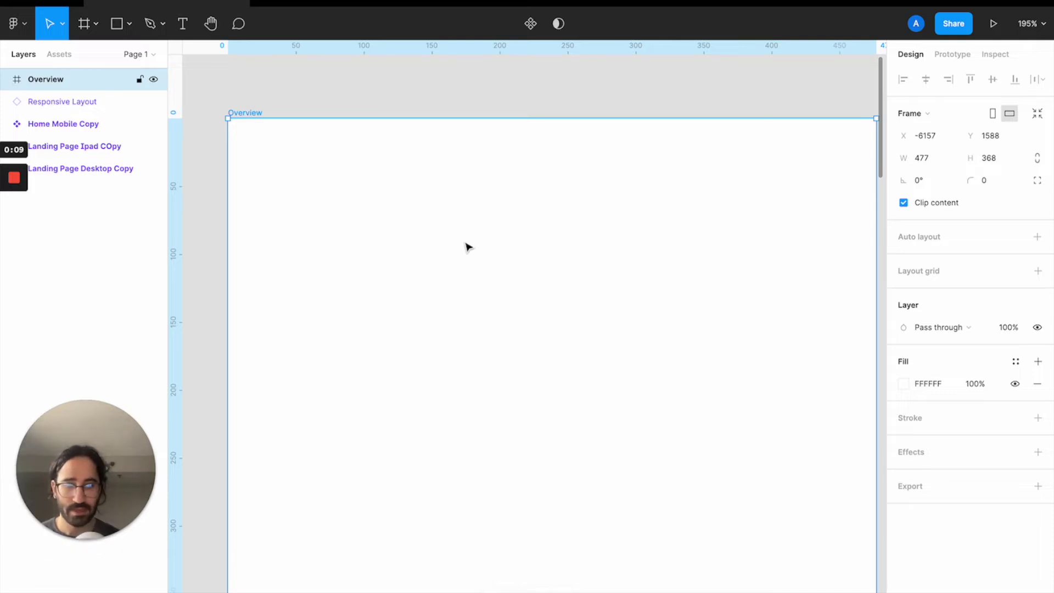
pyautogui.press('o')
pyautogui.moveTo(452, 238); pyautogui.dragTo(522, 295)
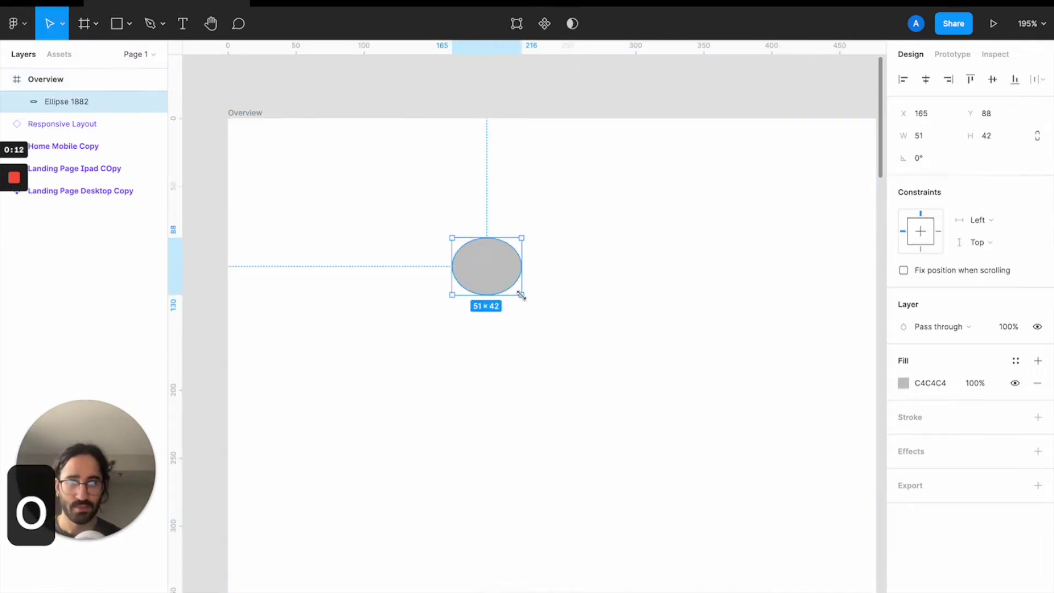
# Step: Set the ellipse's width and height to 48 each
pyautogui.click(931, 135)
pyautogui.write('48')
pyautogui.press('Return')
pyautogui.click(987, 136)
pyautogui.write('48')
pyautogui.press('Return')
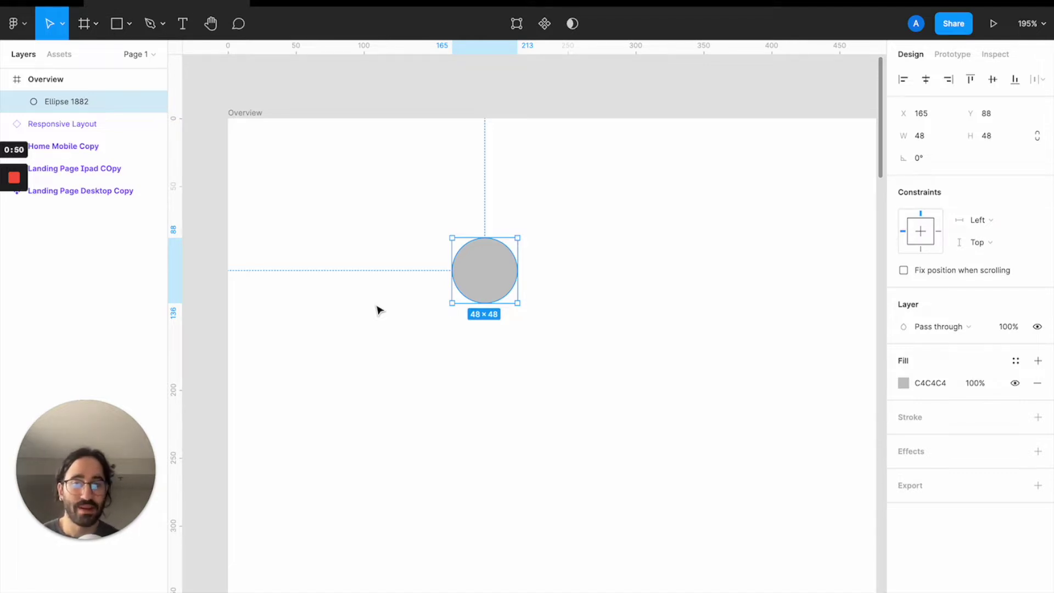
# Step: Widen the Overview frame from its right and left edges to about 587
pyautogui.click(566, 366)
pyautogui.click(488, 278)
pyautogui.hscroll(1, 489, 277)
pyautogui.scroll(-5, 489, 277)
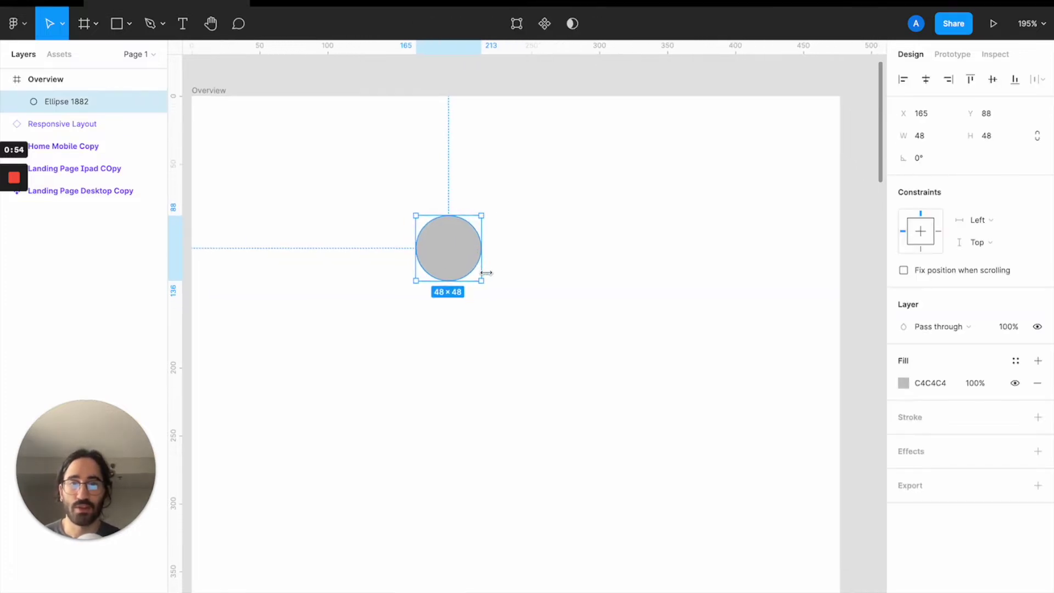
pyautogui.click(315, 152)
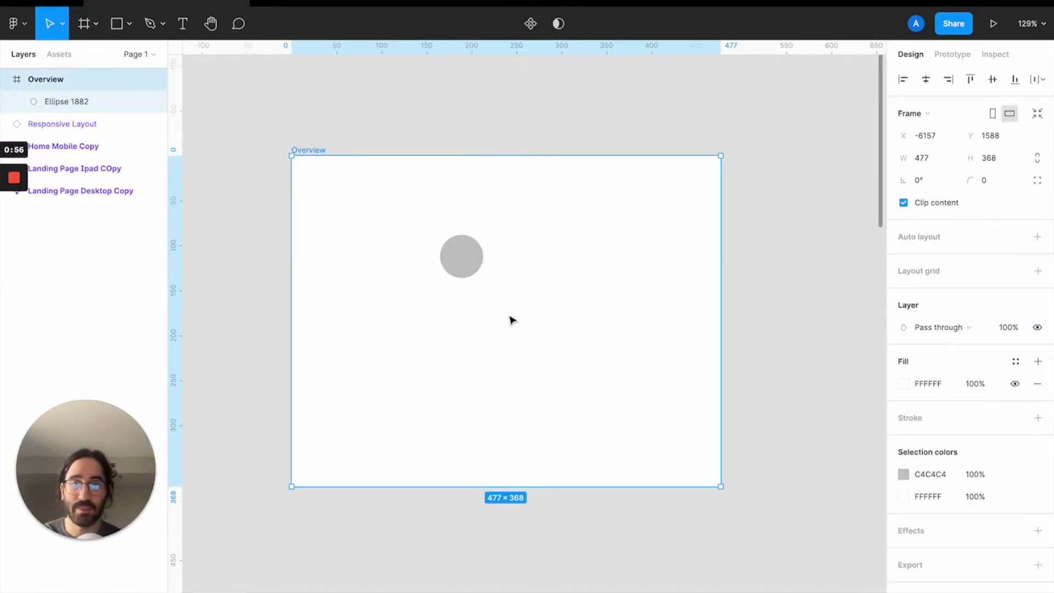
pyautogui.click(462, 271)
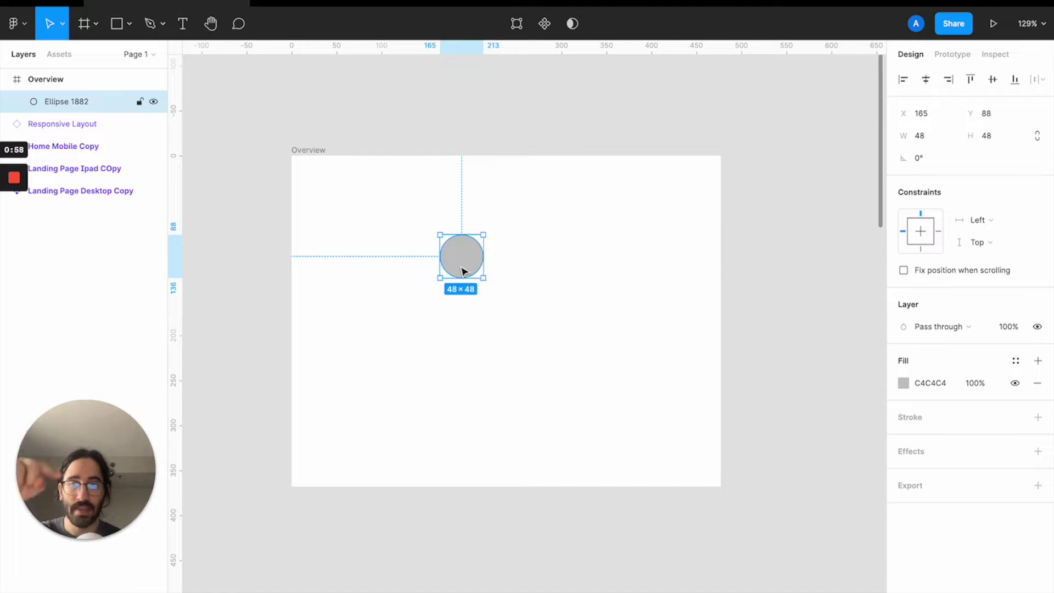
pyautogui.click(315, 153)
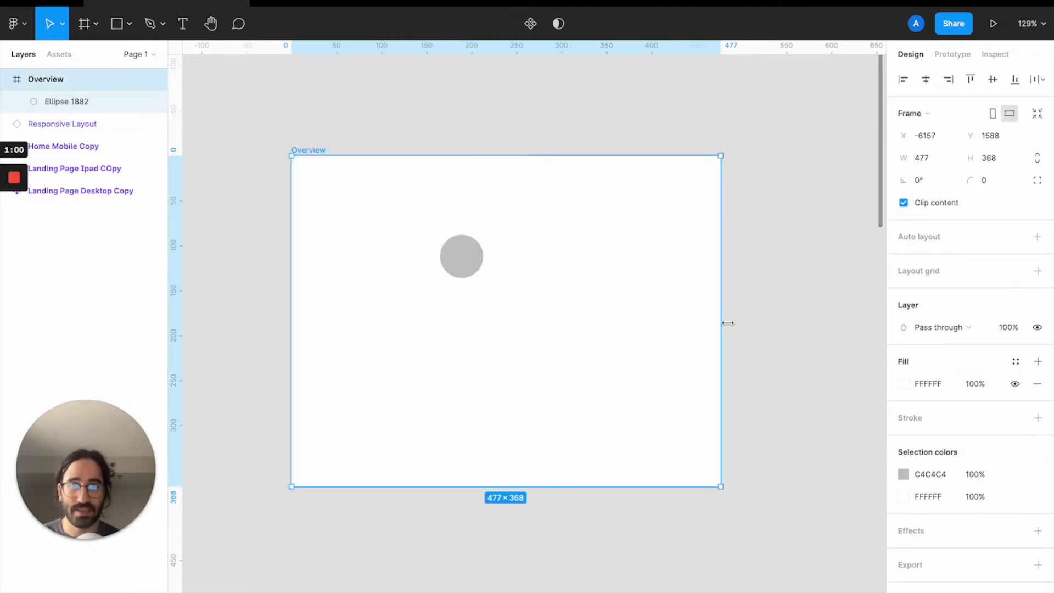
pyautogui.moveTo(721, 322); pyautogui.dragTo(732, 287)
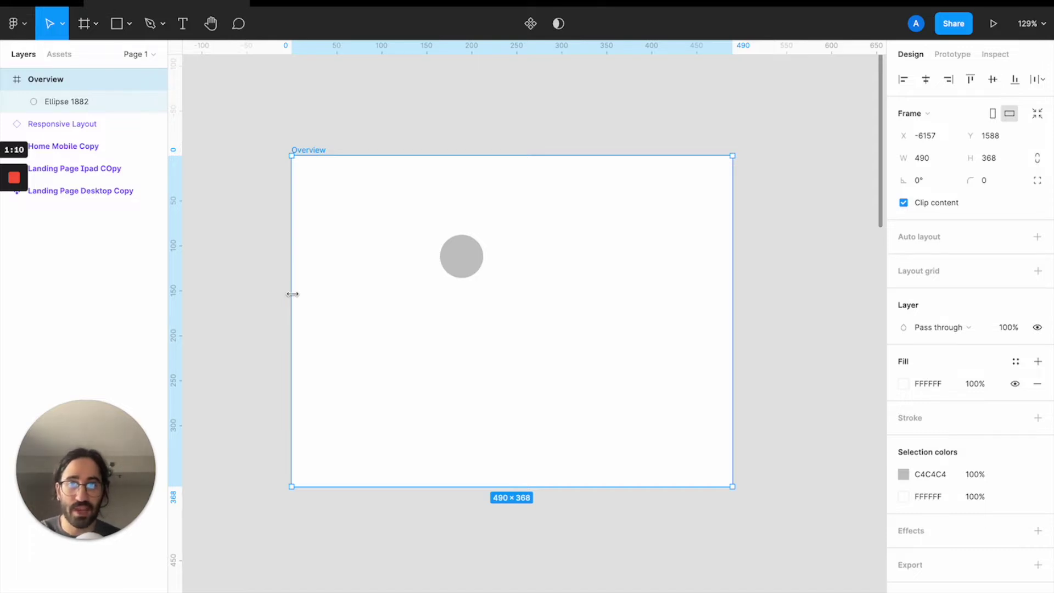
pyautogui.moveTo(291, 294); pyautogui.dragTo(204, 298)
# Step: Select the circle and measure its distances to the edges of the Overview frame
pyautogui.click(372, 251)
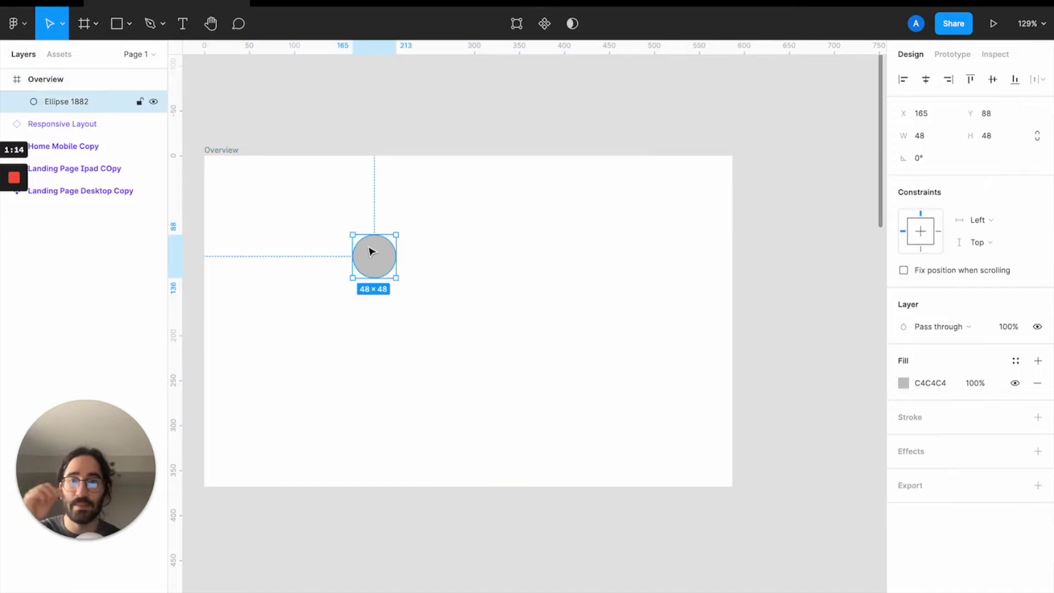
pyautogui.click(442, 357)
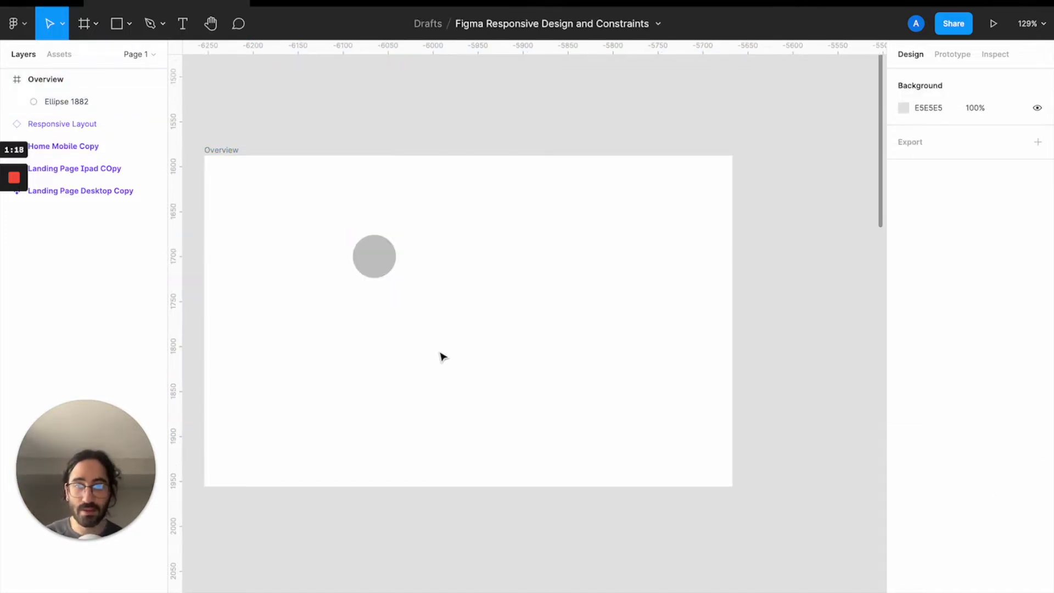
pyautogui.click(369, 265)
pyautogui.press('alt')
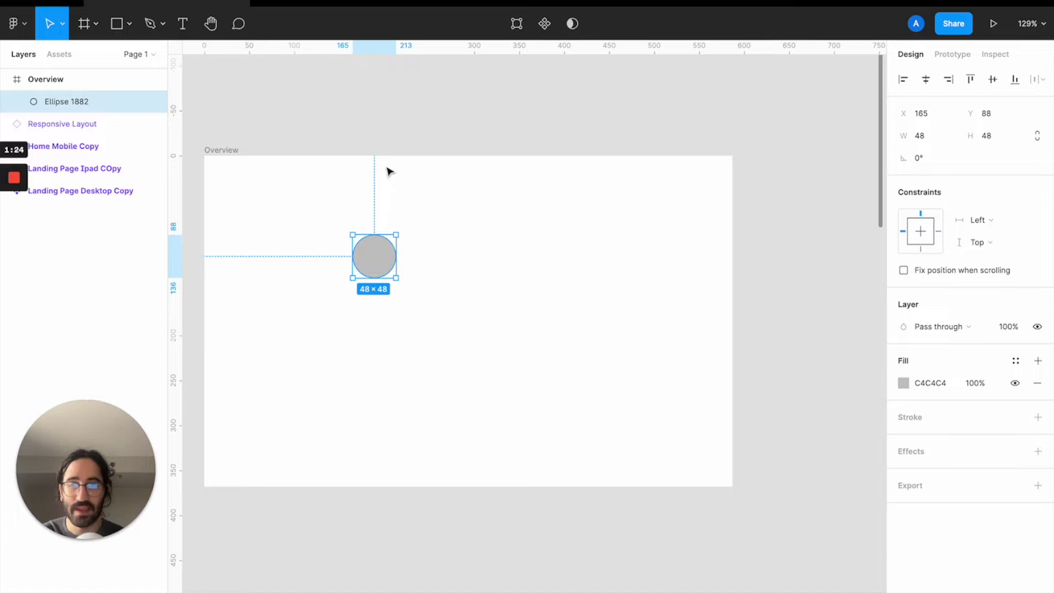
pyautogui.press('alt')
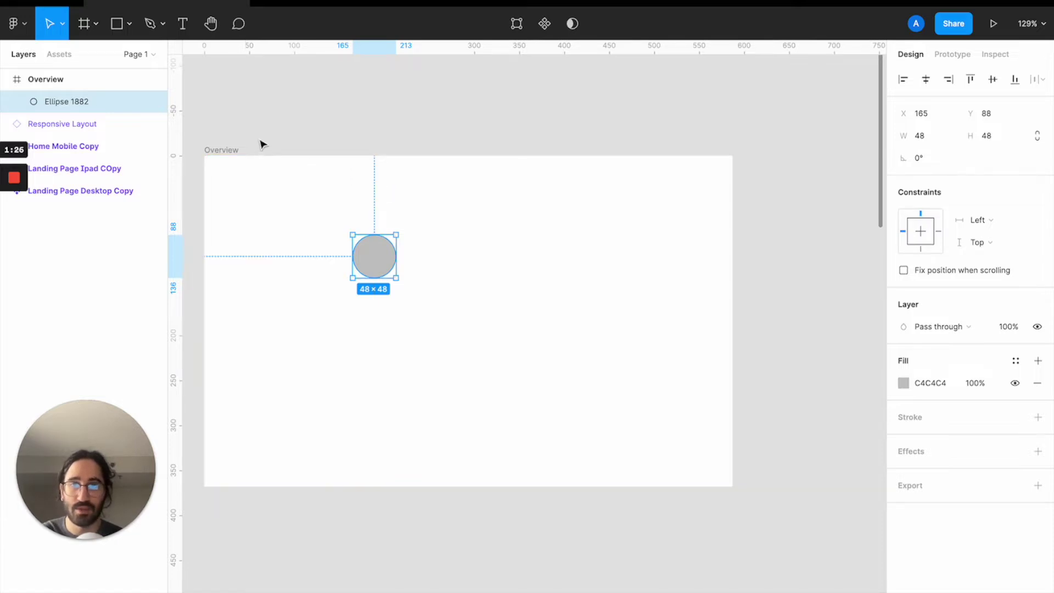
# Step: Extend the Overview frame upward to a height of about 438 and measure the circle's distances to its edges
pyautogui.click(233, 151)
pyautogui.moveTo(289, 153); pyautogui.dragTo(298, 94)
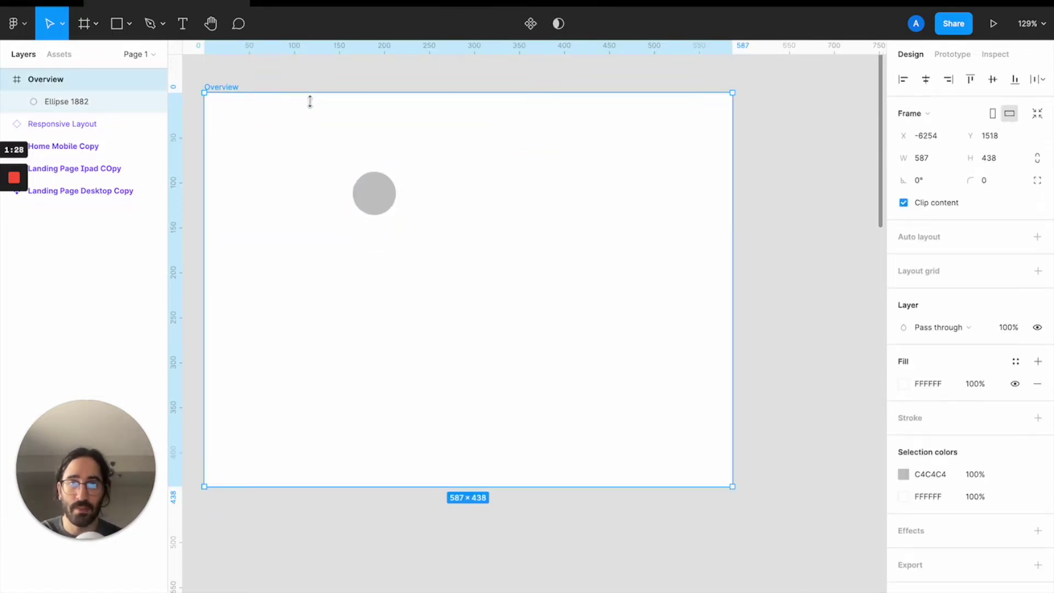
pyautogui.click(379, 195)
pyautogui.press('alt')
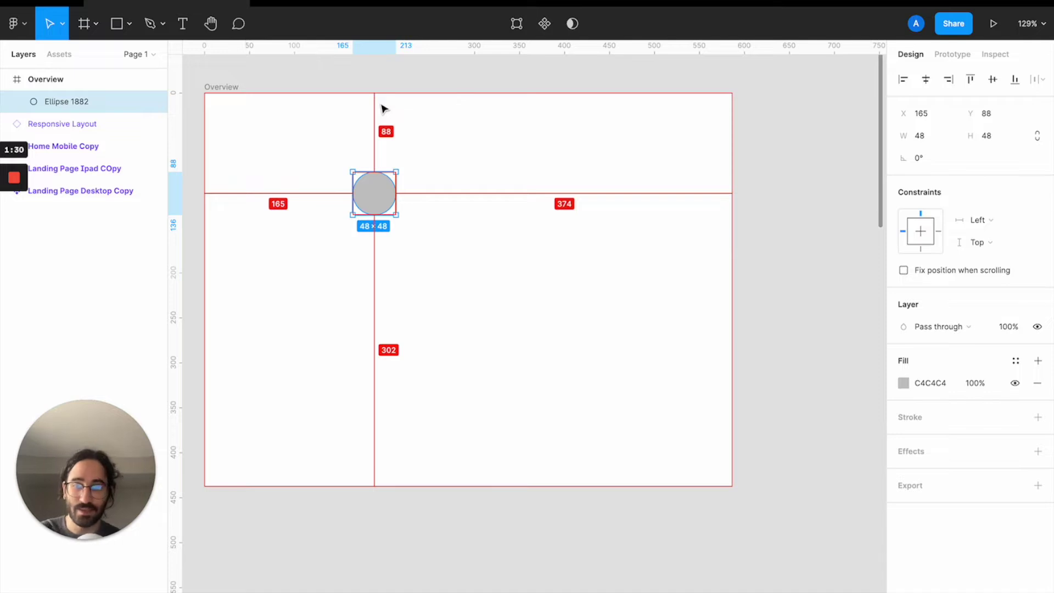
# Step: Extend the Overview frame's left edge outward and measure the circle's distances to the frame edges again
pyautogui.click(224, 88)
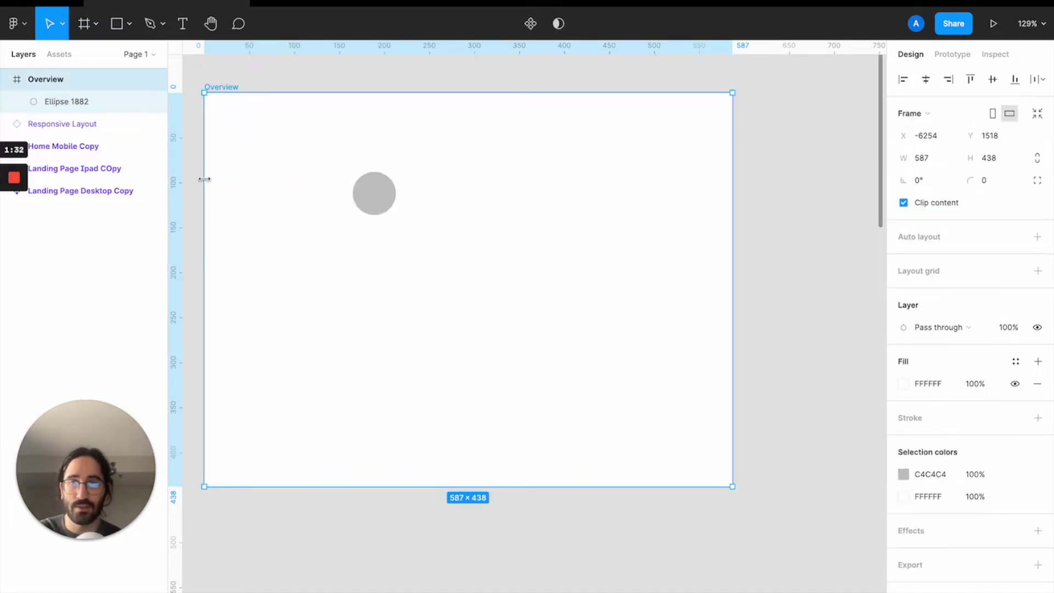
pyautogui.moveTo(204, 180); pyautogui.dragTo(172, 180)
pyautogui.click(344, 181)
pyautogui.press('alt')
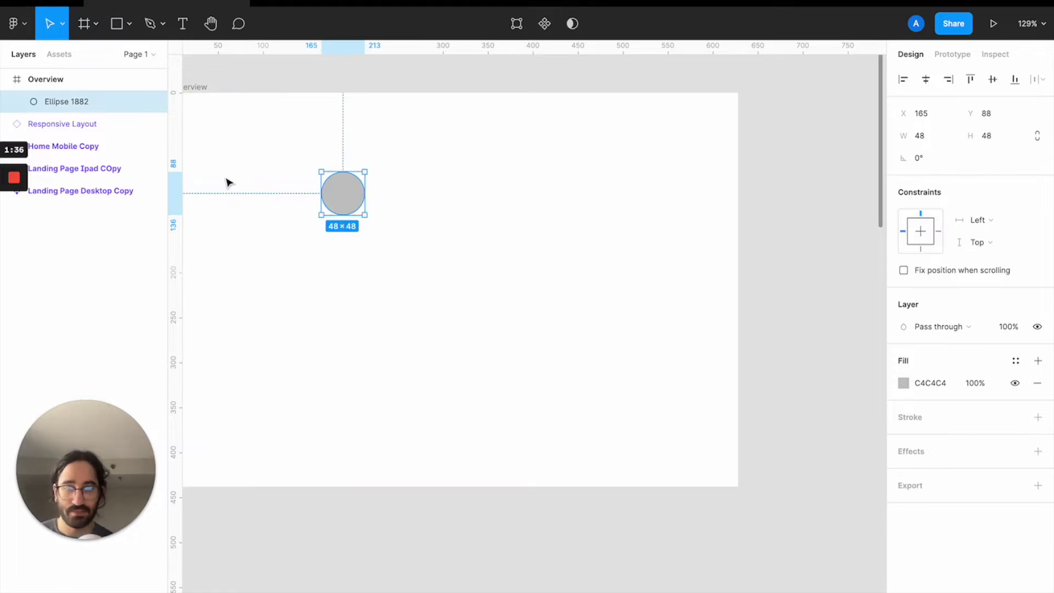
# Step: Move the circle to the centre of the Overview frame, at about X 290, Y 195
pyautogui.scroll(2, 230, 182)
pyautogui.hscroll(-3, 229, 183)
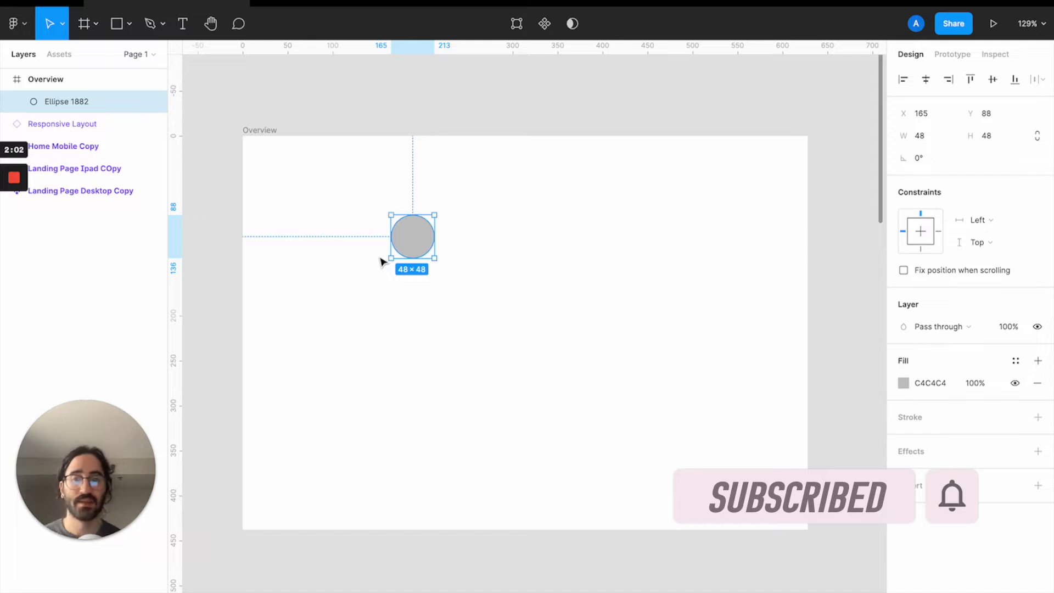
pyautogui.moveTo(401, 243); pyautogui.dragTo(520, 337)
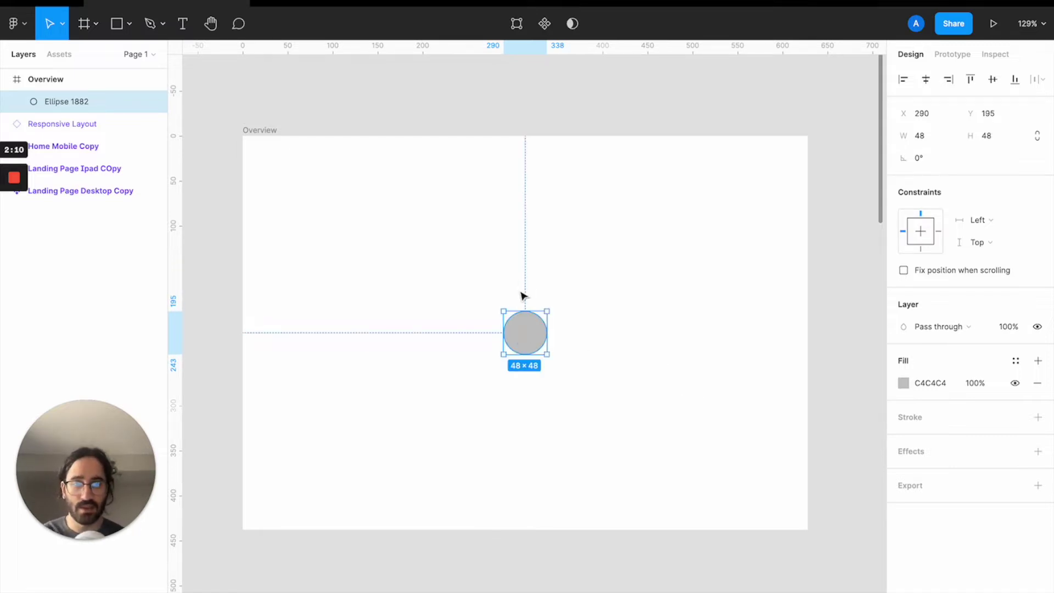
pyautogui.moveTo(525, 346)
pyautogui.mouseDown()
pyautogui.moveTo(483, 409)
pyautogui.moveTo(451, 380)
pyautogui.moveTo(522, 303)
pyautogui.moveTo(532, 354)
pyautogui.moveTo(521, 346)
pyautogui.mouseUp()
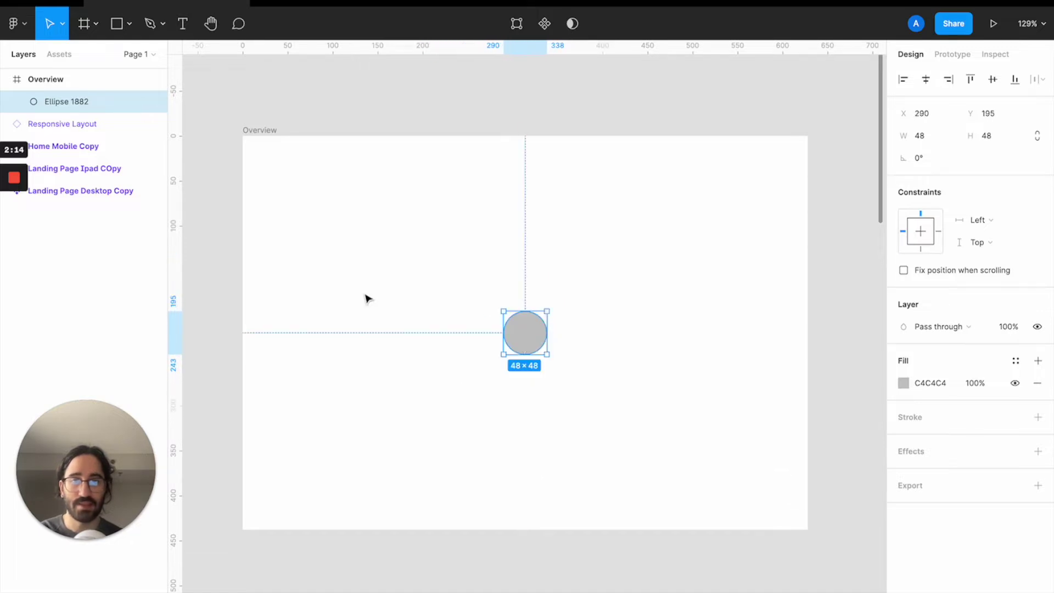
# Step: Resize the Overview frame to about 563 × 377 using its right, bottom and top edges
pyautogui.click(263, 130)
pyautogui.moveTo(808, 305); pyautogui.dragTo(812, 306)
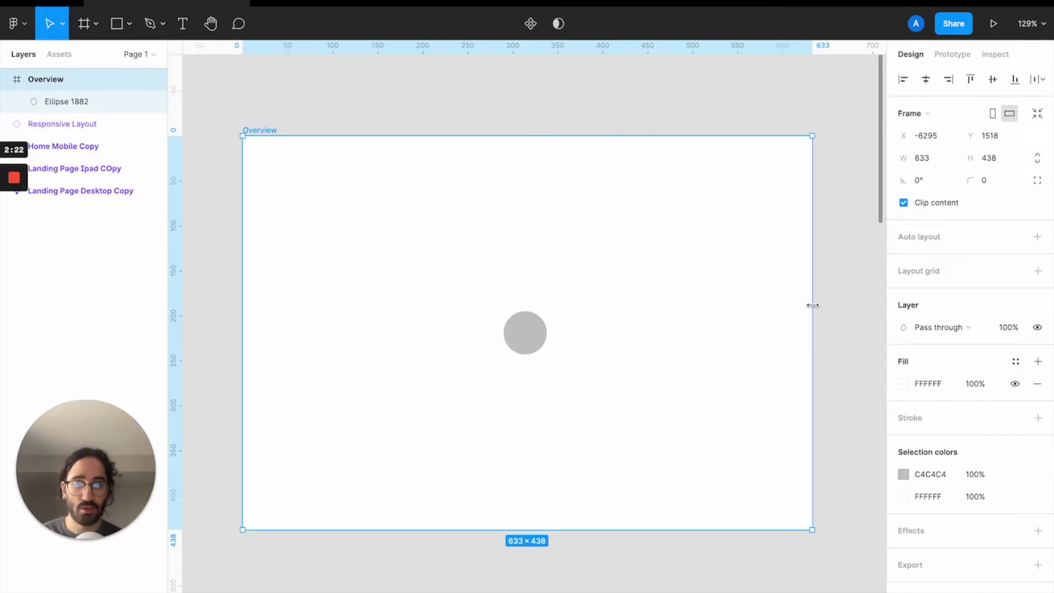
pyautogui.moveTo(813, 305); pyautogui.dragTo(633, 332)
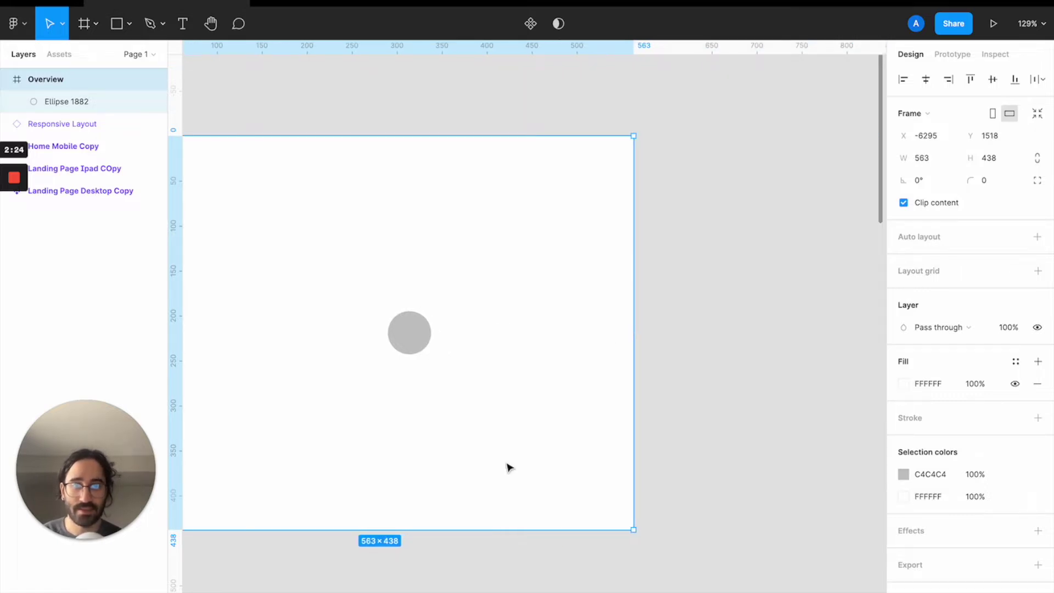
pyautogui.moveTo(463, 551); pyautogui.dragTo(466, 511)
pyautogui.moveTo(423, 133); pyautogui.dragTo(438, 172)
# Step: Move the circle near the frame's centre, at about X 245, Y 149, and set its horizontal constraint to Right
pyautogui.hscroll(-5, 600, 212)
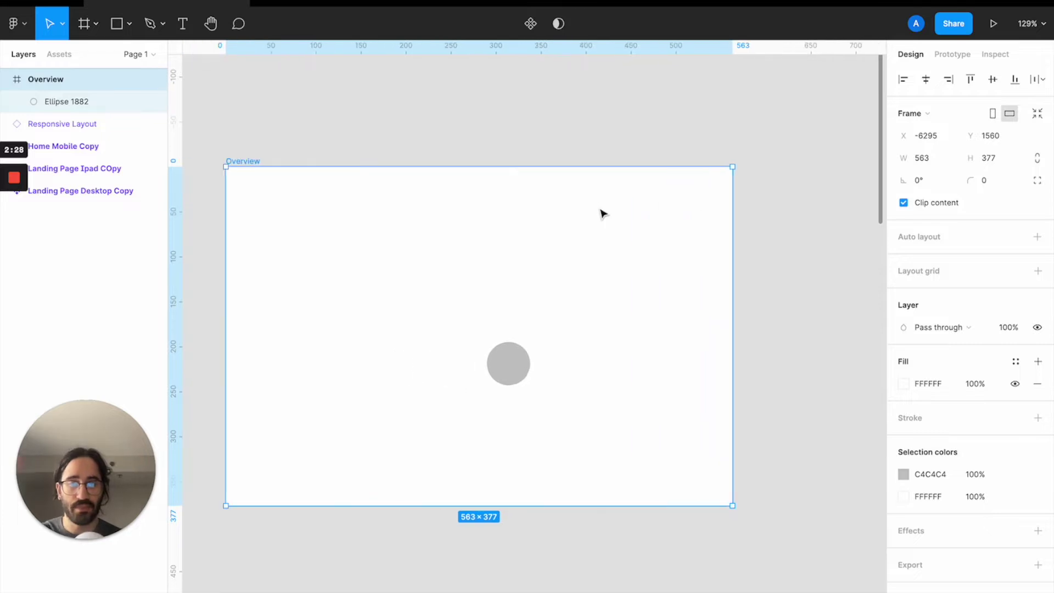
pyautogui.moveTo(618, 366); pyautogui.dragTo(576, 330)
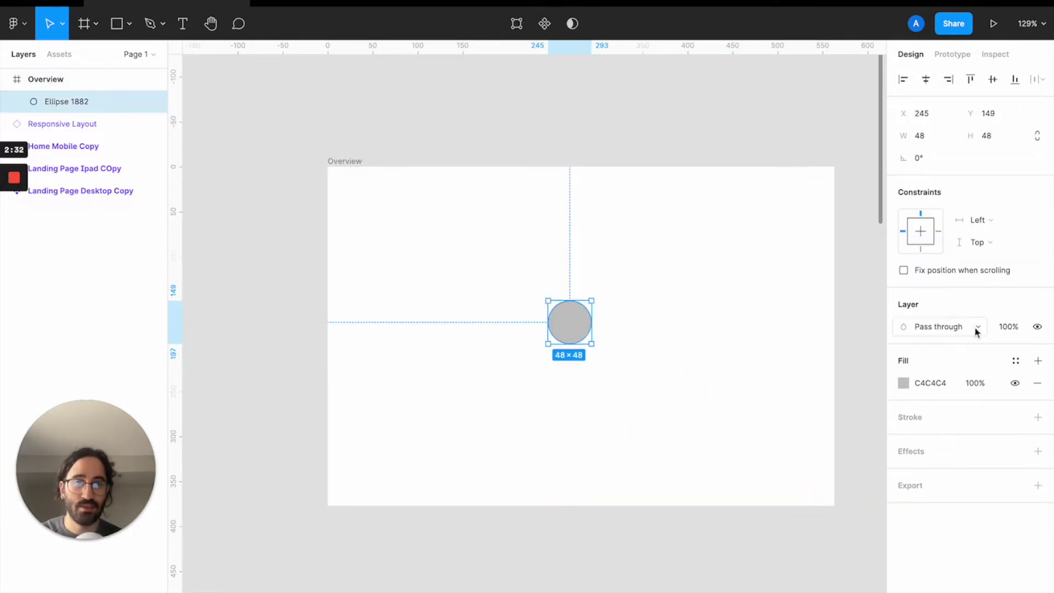
pyautogui.click(939, 231)
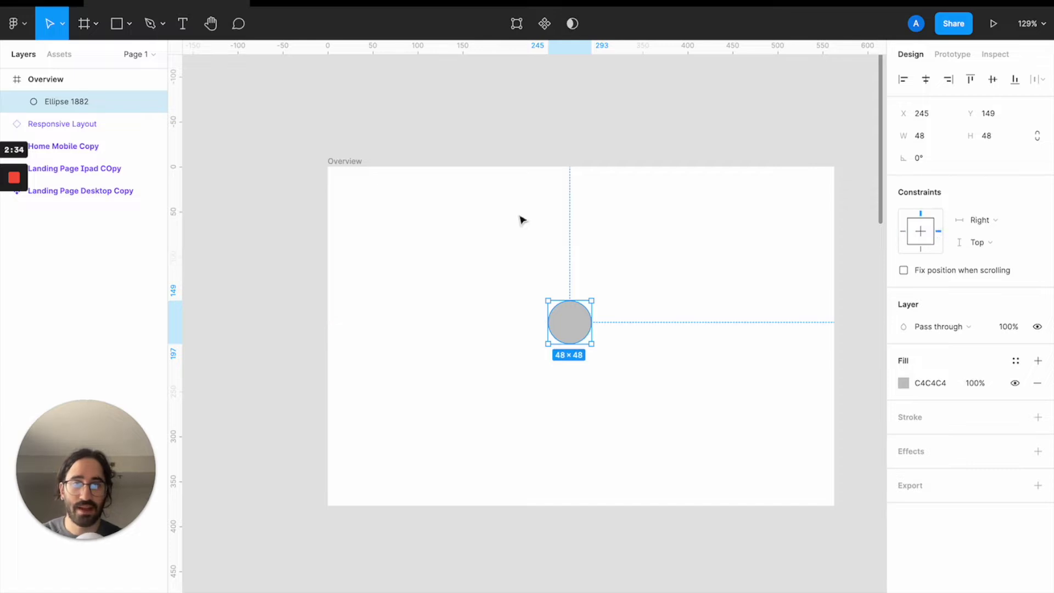
# Step: Resize the Overview frame from its right edge to a width of about 593 to test the Right constraint
pyautogui.click(364, 164)
pyautogui.click(837, 268)
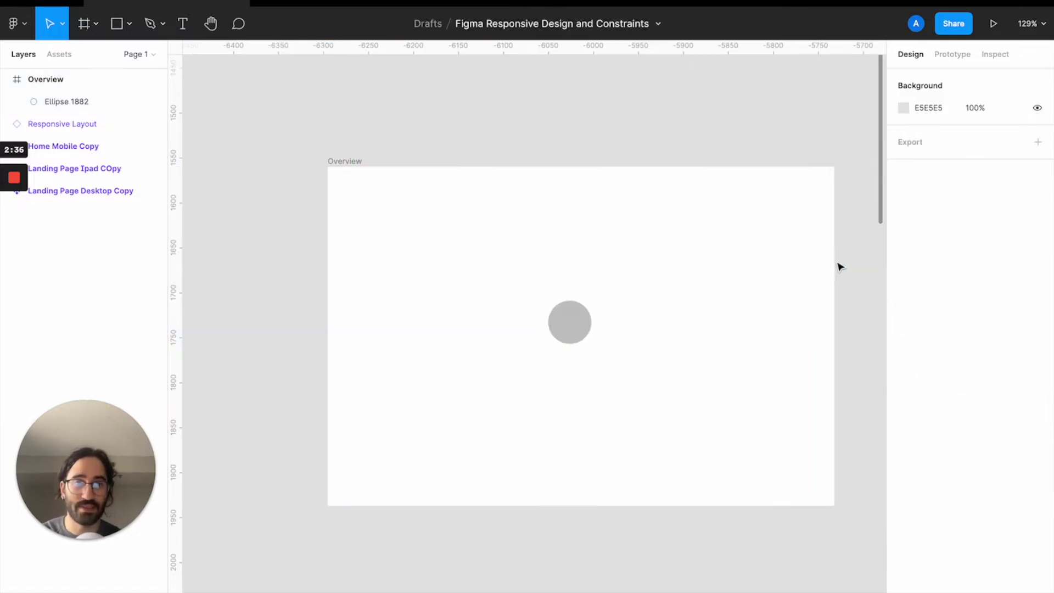
pyautogui.click(357, 161)
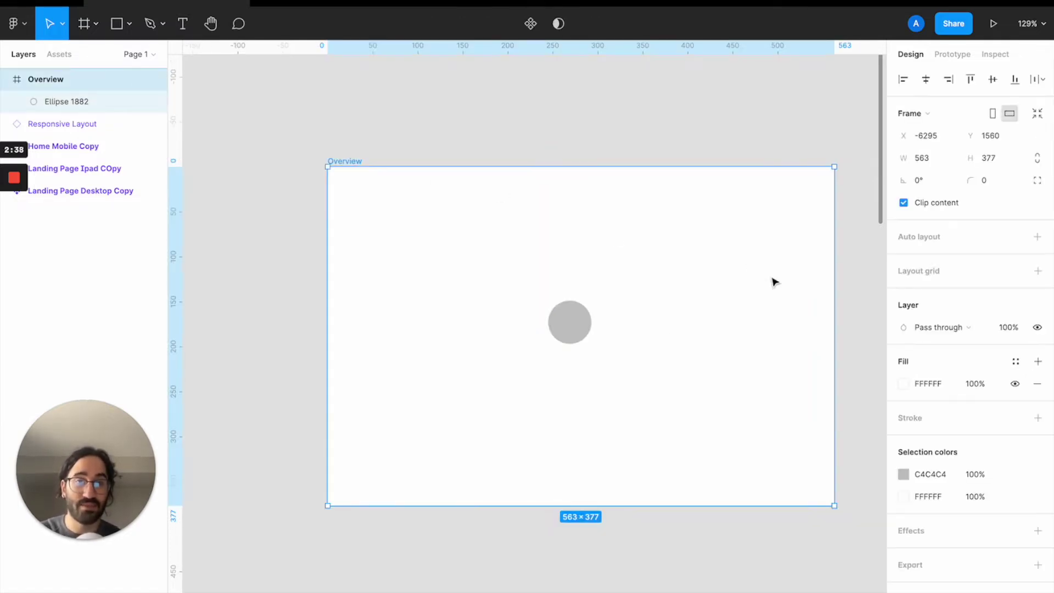
pyautogui.moveTo(834, 270); pyautogui.dragTo(657, 295)
pyautogui.hscroll(-3, 734, 324)
pyautogui.scroll(2, 735, 324)
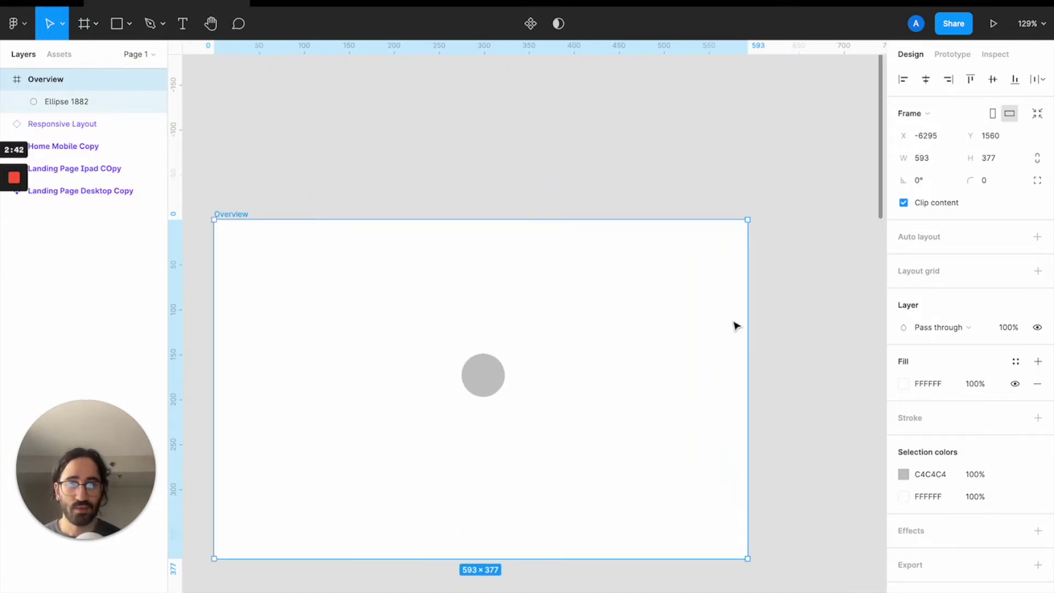
# Step: Set the circle's horizontal constraint to Left and right
pyautogui.click(493, 381)
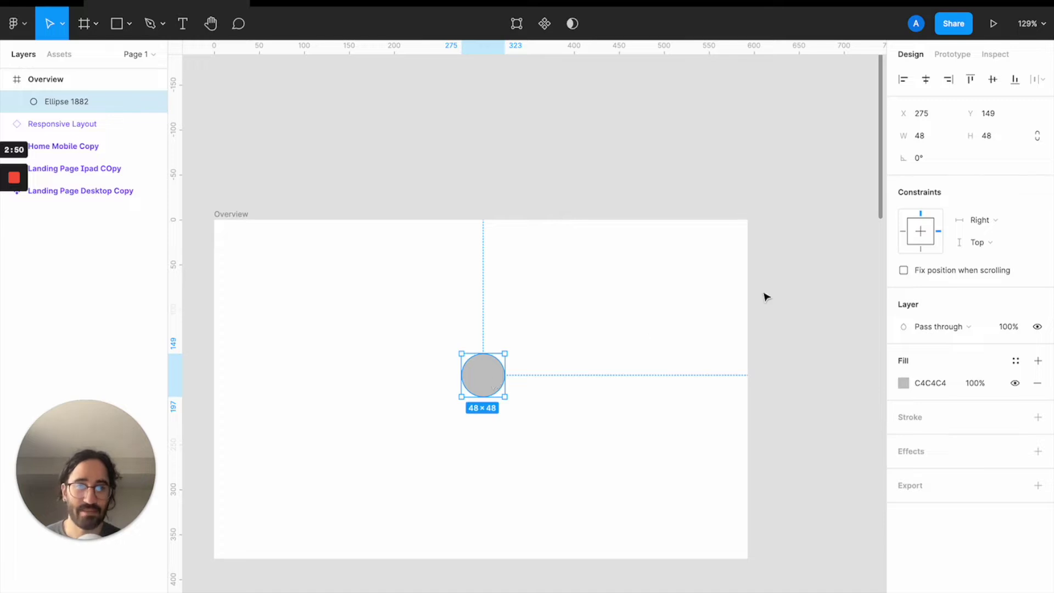
pyautogui.click(905, 231)
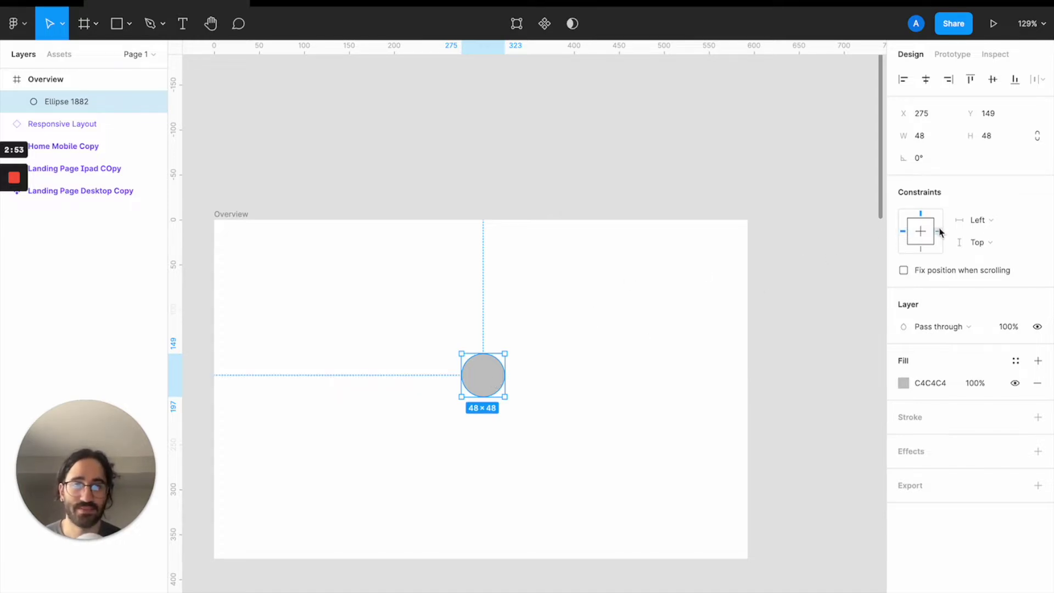
pyautogui.click(979, 223)
pyautogui.click(989, 254)
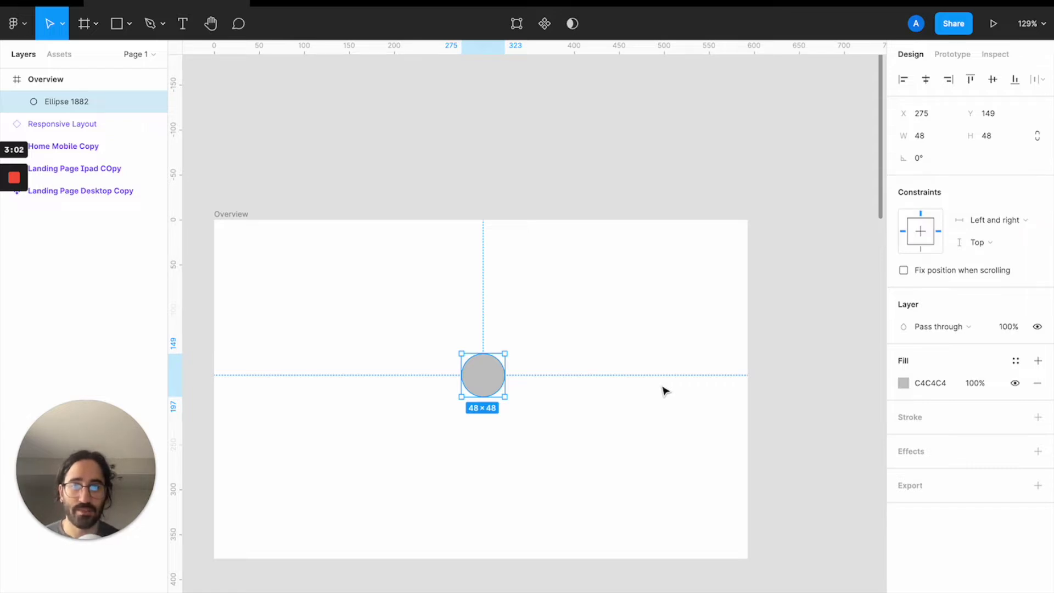
# Step: Resize the Overview frame from its right edge to a width of about 615 to test the Left and right constraint
pyautogui.click(238, 215)
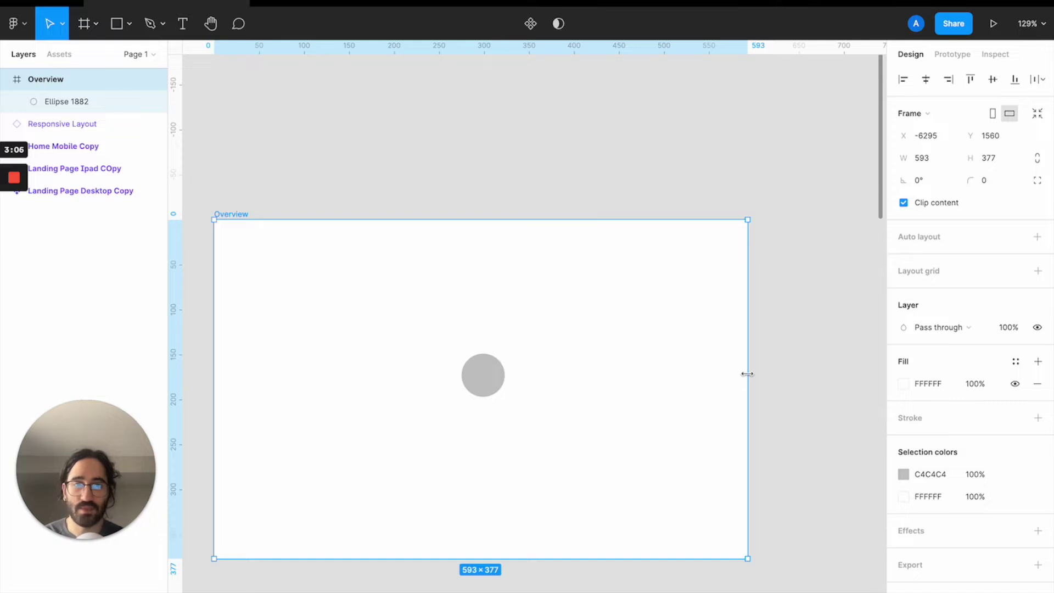
pyautogui.moveTo(748, 374); pyautogui.dragTo(766, 374)
pyautogui.moveTo(767, 374); pyautogui.dragTo(760, 373)
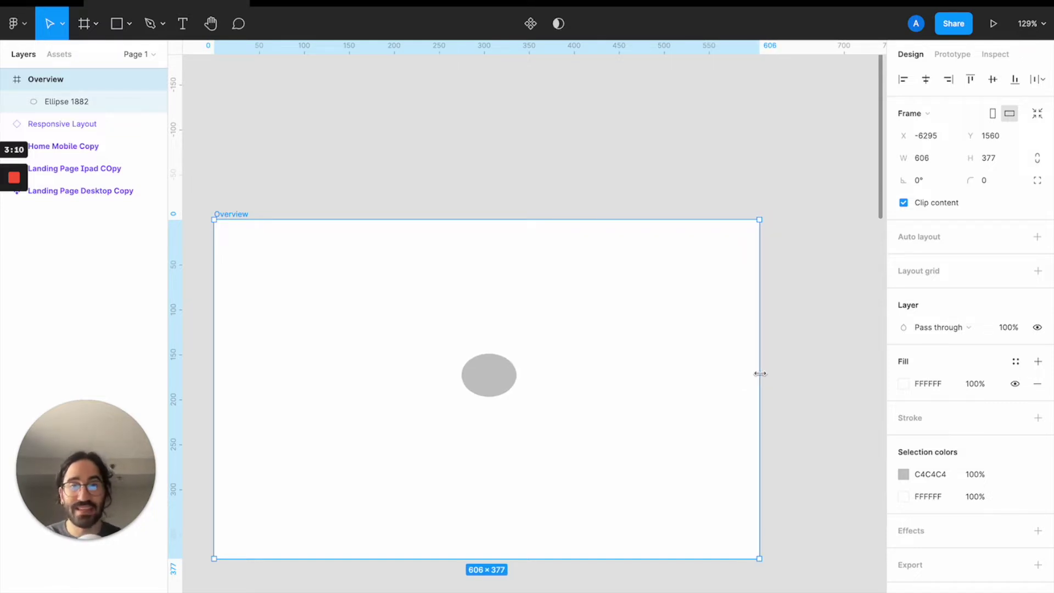
pyautogui.moveTo(760, 373); pyautogui.dragTo(768, 374)
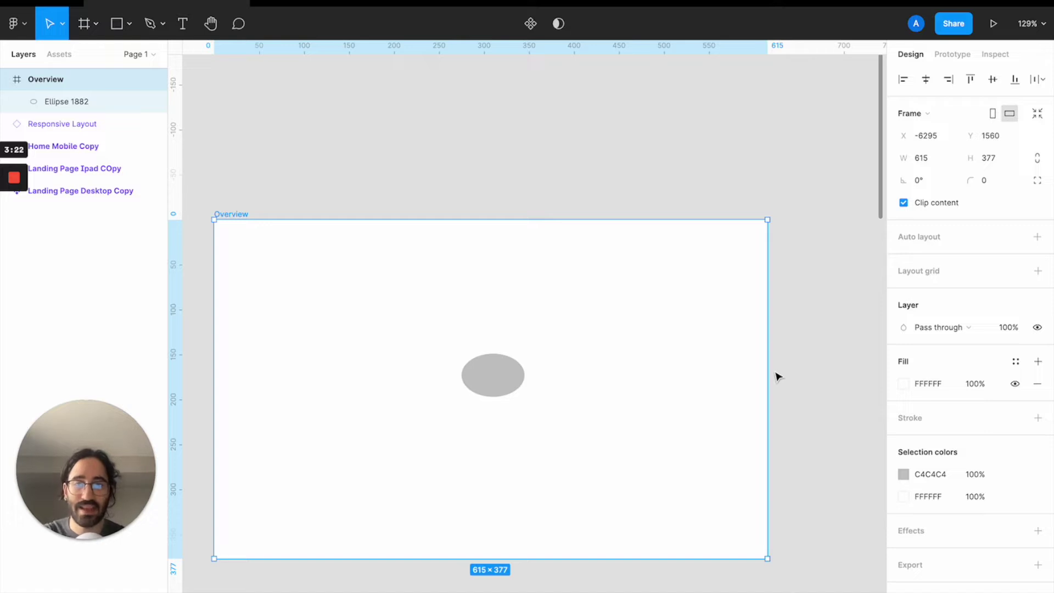
# Step: Undo the last width change of the Overview frame and move the circle to the frame's centre, at about X 273, Y 165
pyautogui.press('super+z')
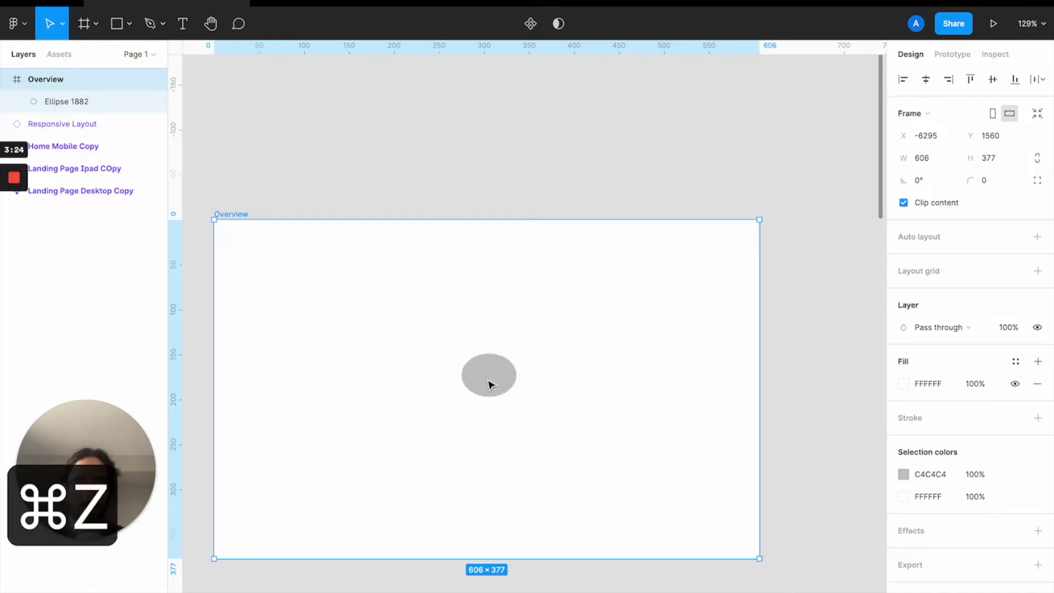
pyautogui.click(490, 379)
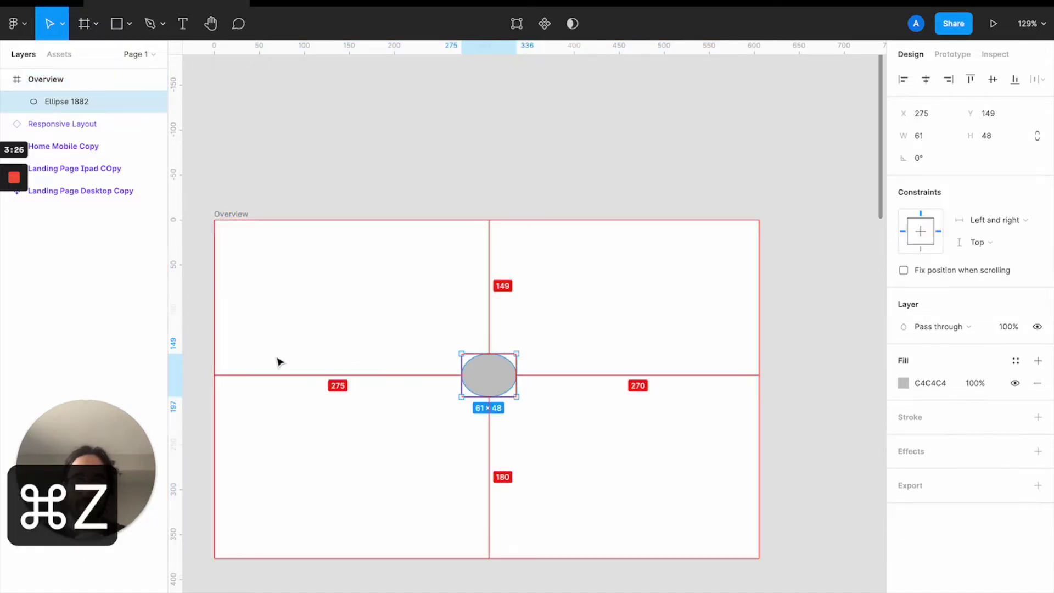
pyautogui.moveTo(488, 376); pyautogui.dragTo(486, 393)
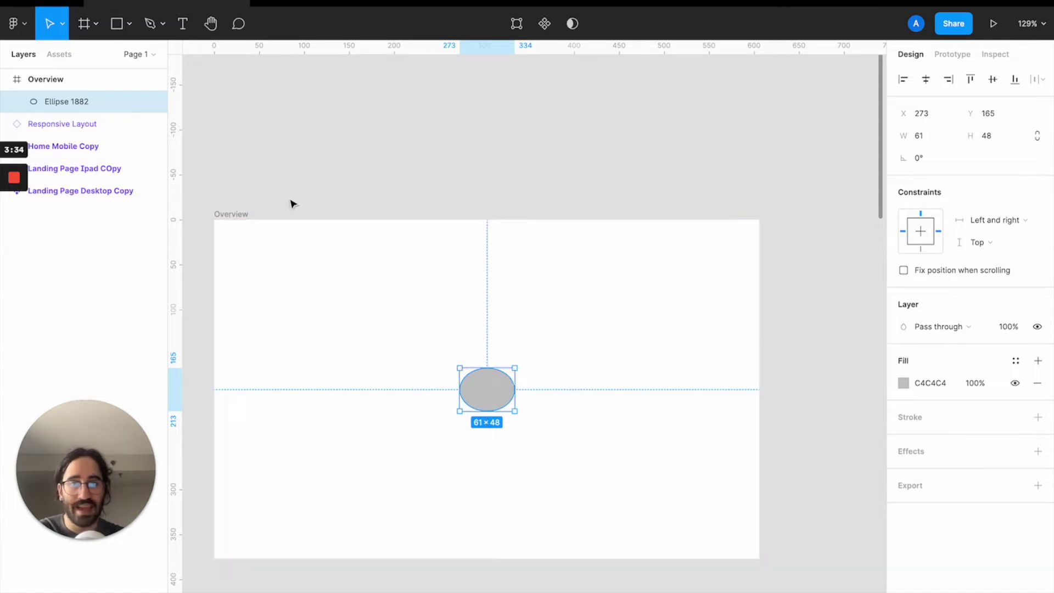
# Step: Resize the Overview frame from its right edge to a width of about 674 to test the Left and right constraint on the centred circle
pyautogui.click(244, 214)
pyautogui.moveTo(759, 371); pyautogui.dragTo(821, 370)
pyautogui.click(506, 389)
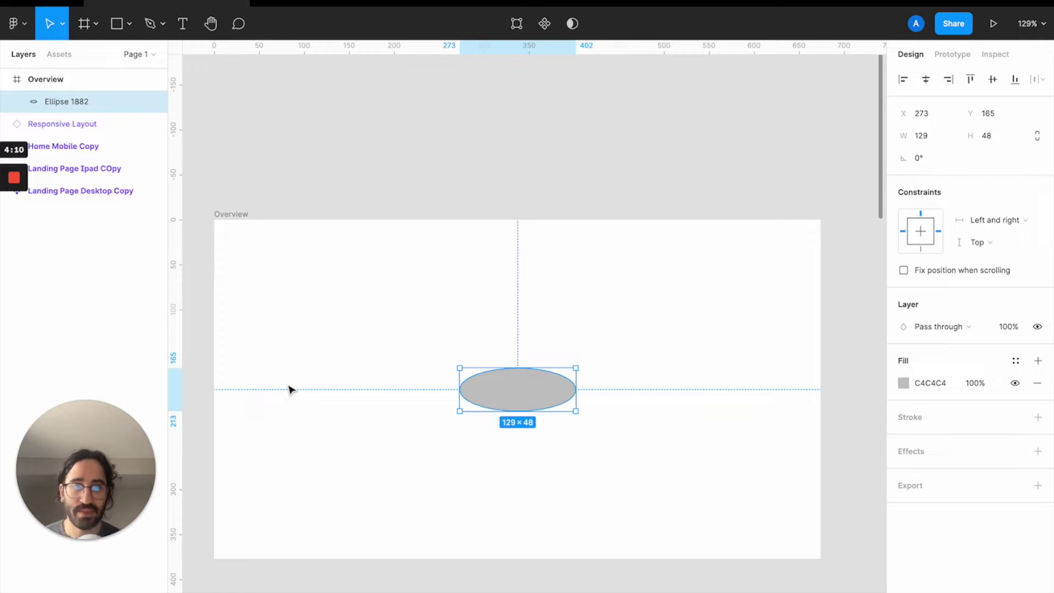
# Step: Set the stretched circle's vertical constraint to Top and bottom
pyautogui.click(229, 218)
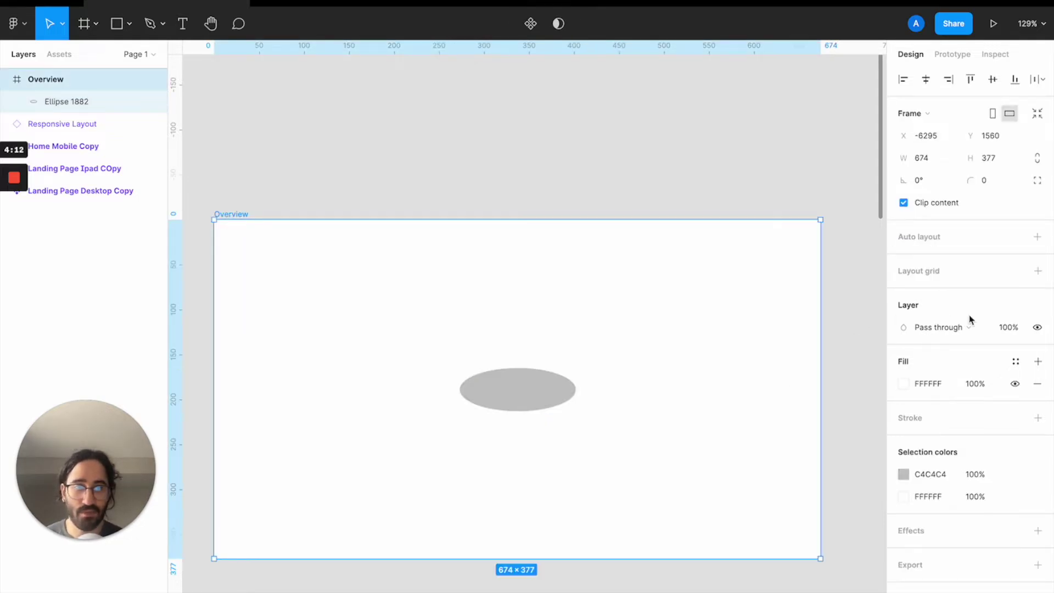
pyautogui.click(523, 387)
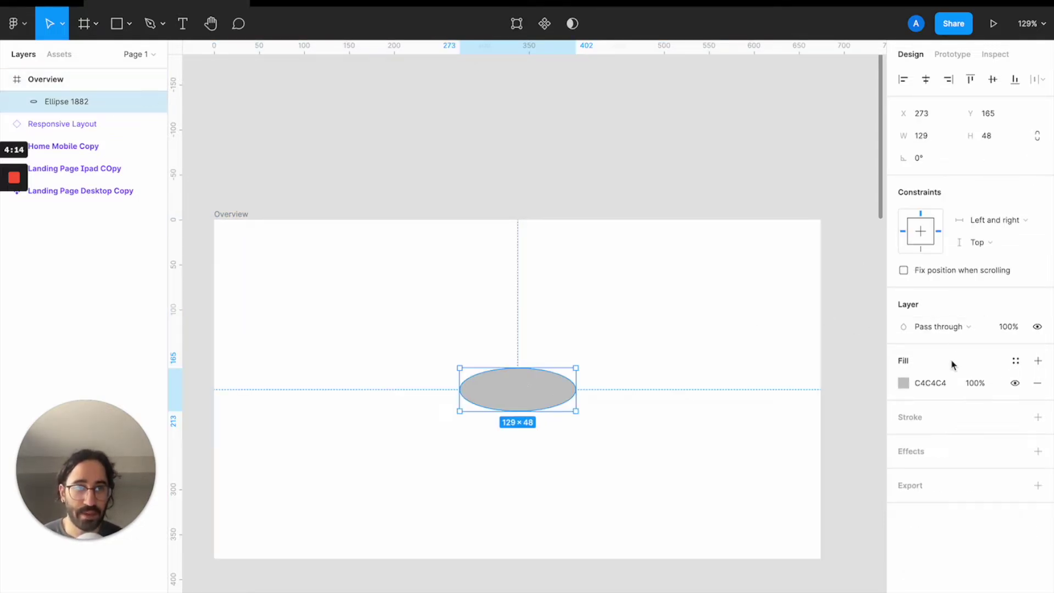
pyautogui.click(977, 243)
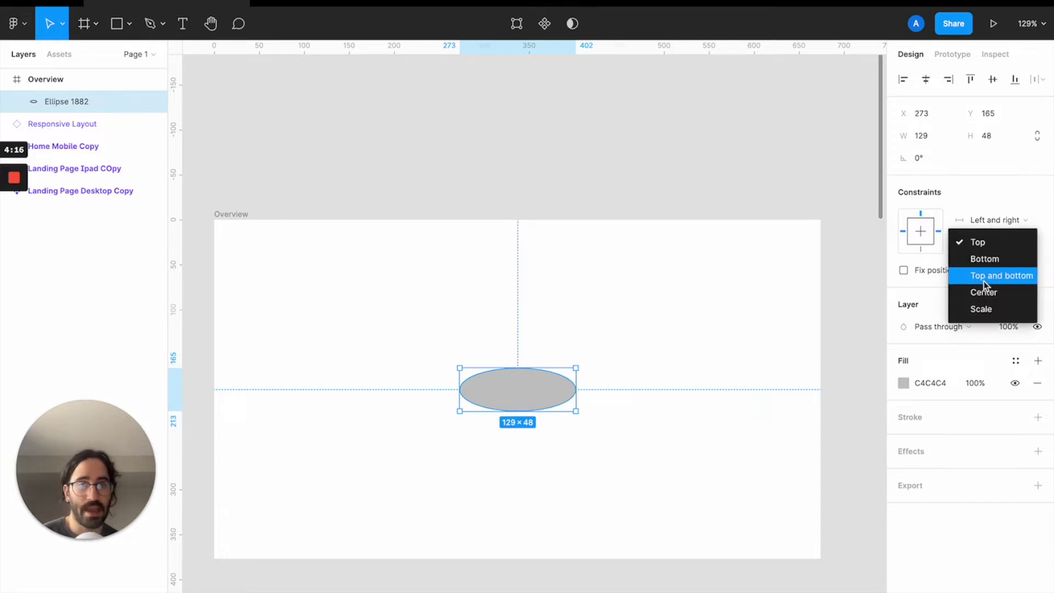
pyautogui.click(984, 277)
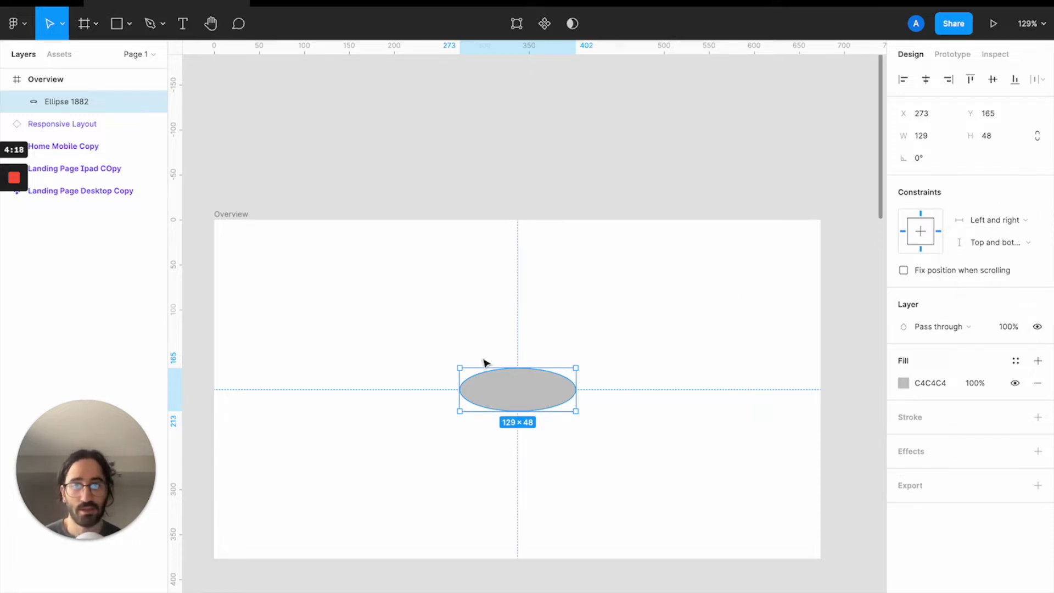
# Step: Resize the Overview frame from its top edge to a height of about 505 and compare the circle's distances to the frame edges
pyautogui.click(261, 215)
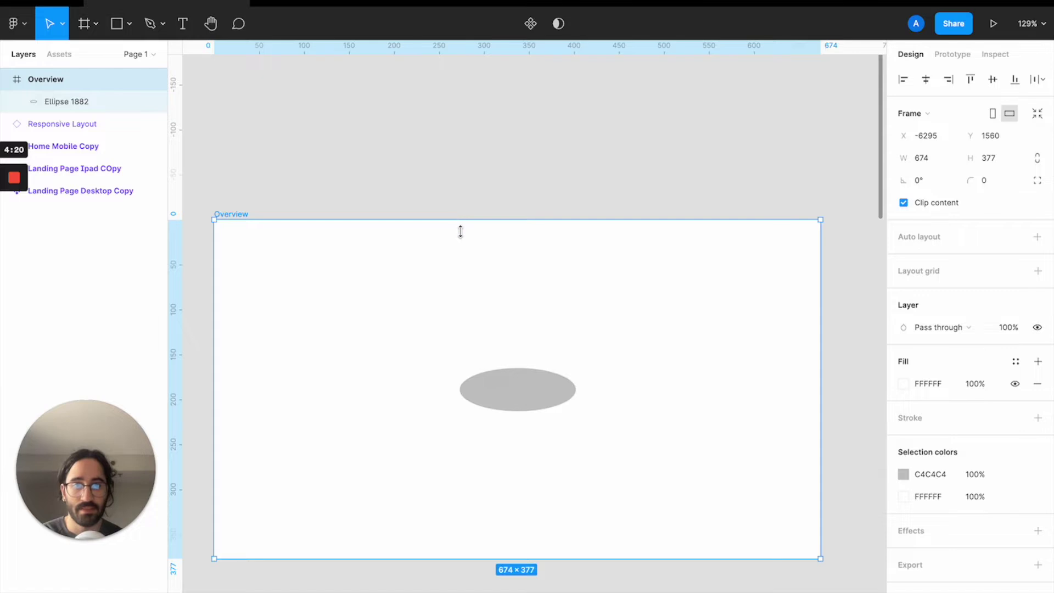
pyautogui.click(523, 388)
pyautogui.press('alt')
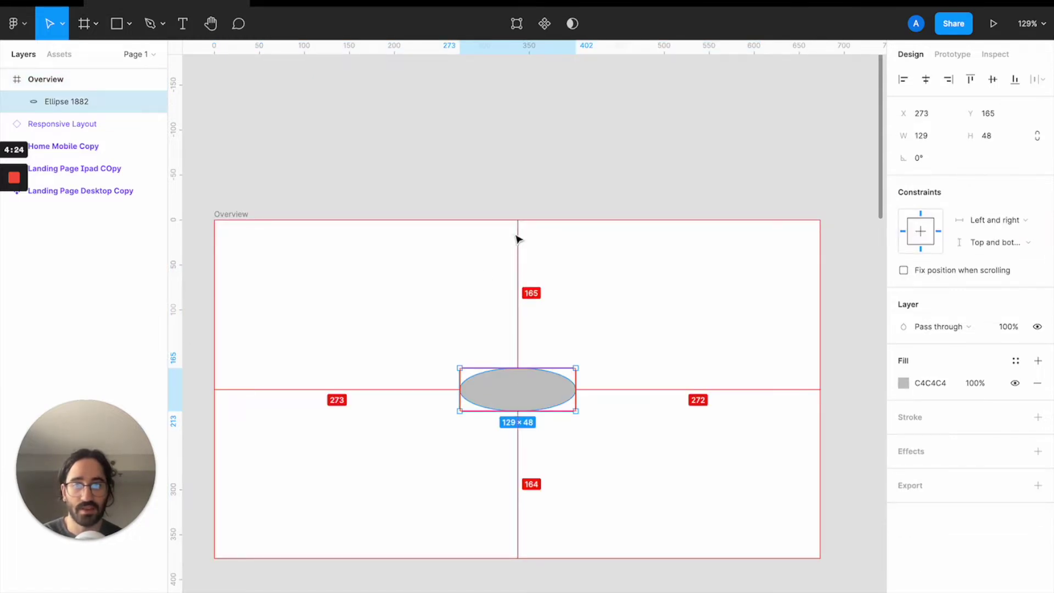
pyautogui.click(238, 205)
pyautogui.click(238, 214)
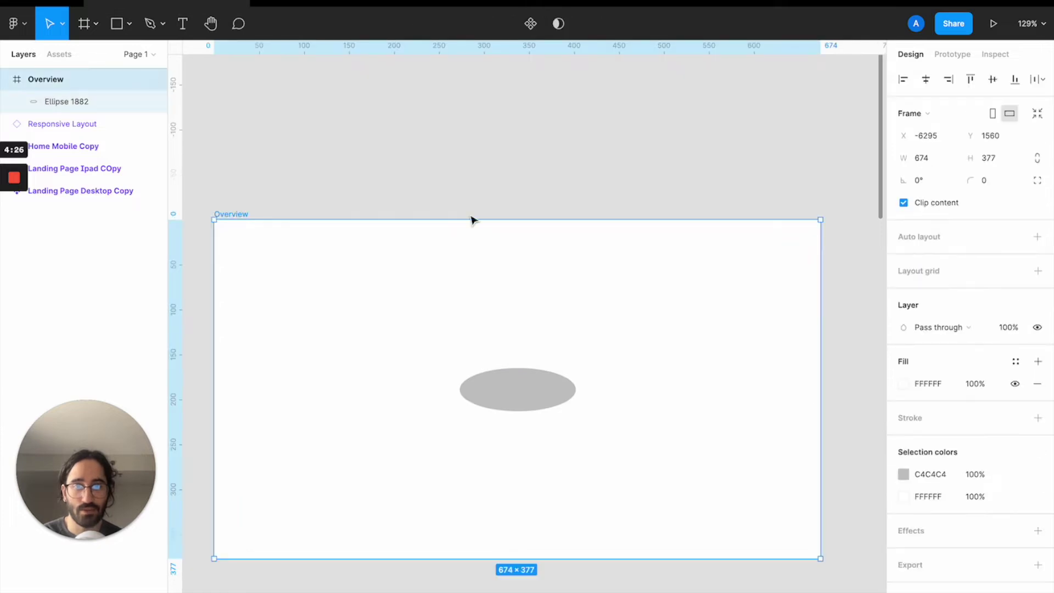
pyautogui.moveTo(469, 217); pyautogui.dragTo(486, 106)
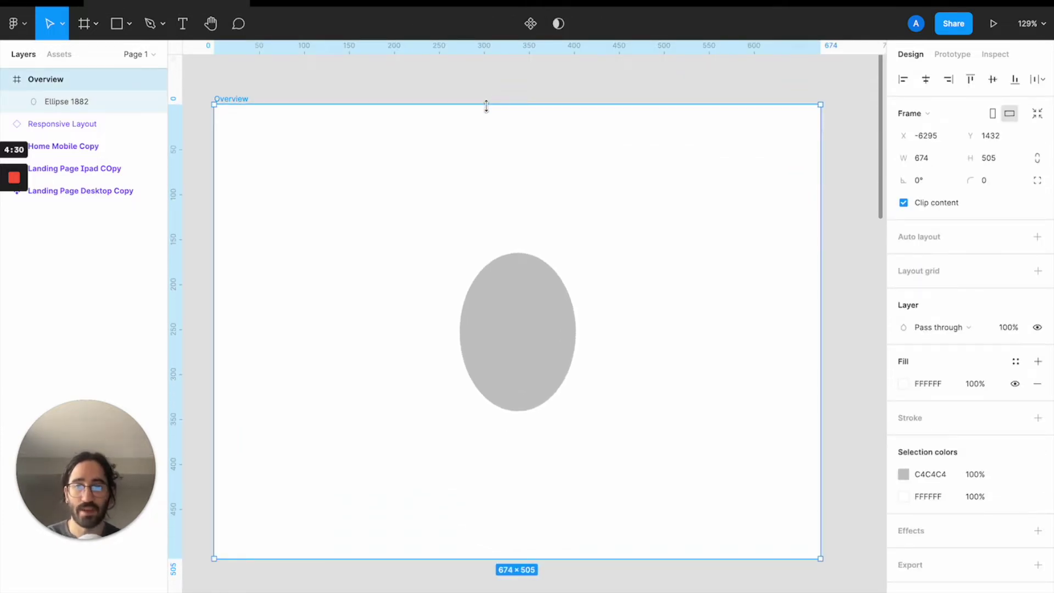
pyautogui.click(559, 315)
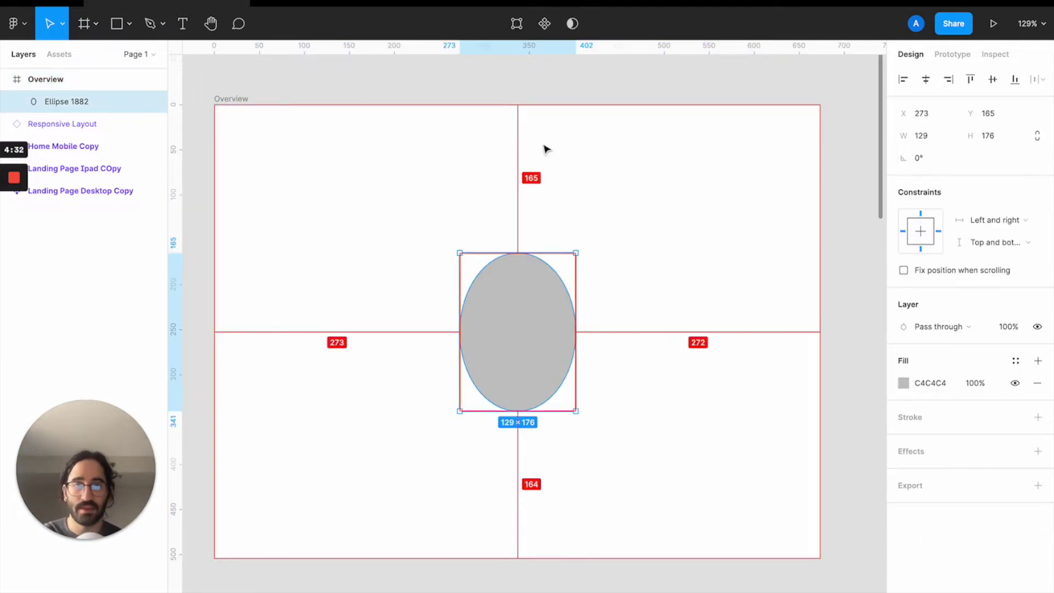
pyautogui.click(680, 587)
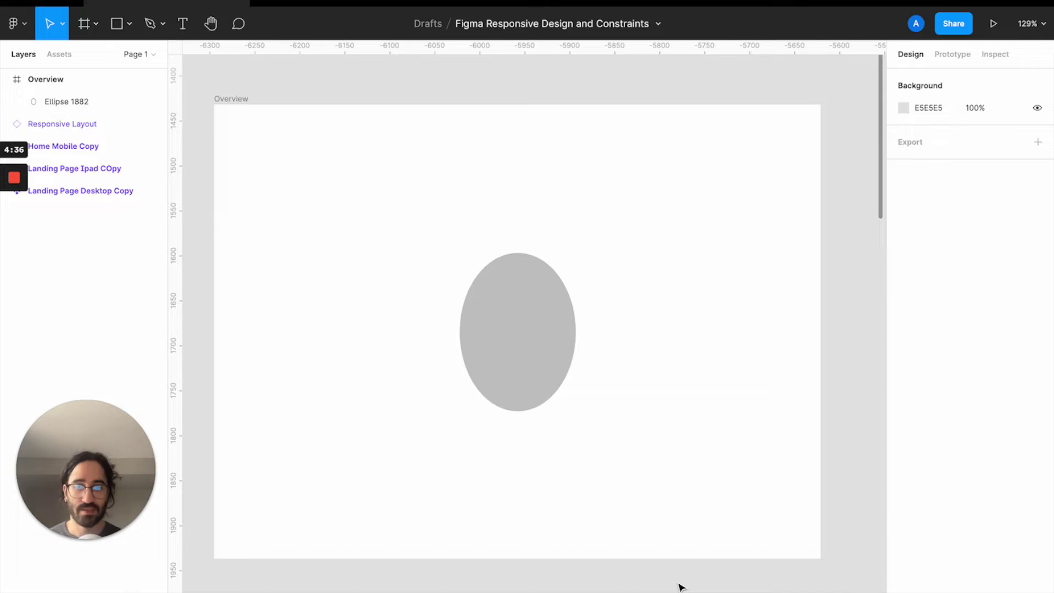
# Step: Examine the horizontal constraint options available for the ellipse, including Scale
pyautogui.click(542, 376)
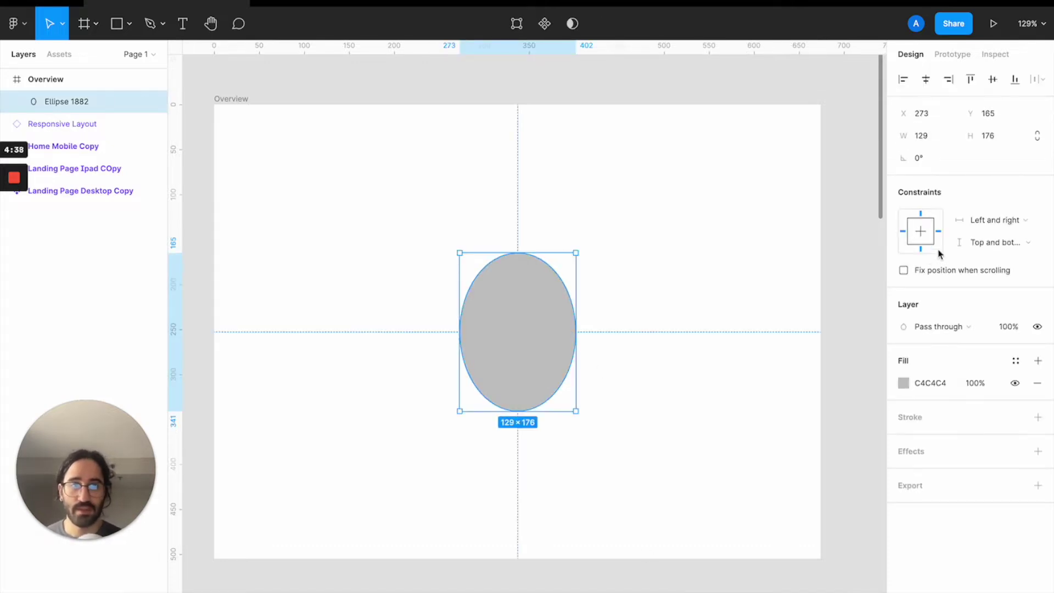
pyautogui.click(980, 221)
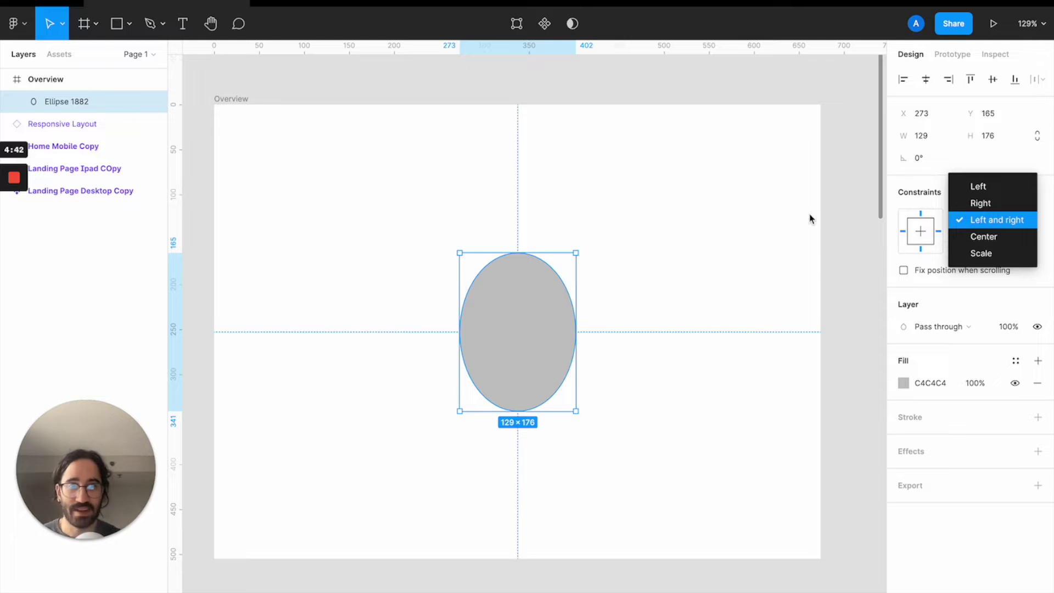
pyautogui.click(709, 258)
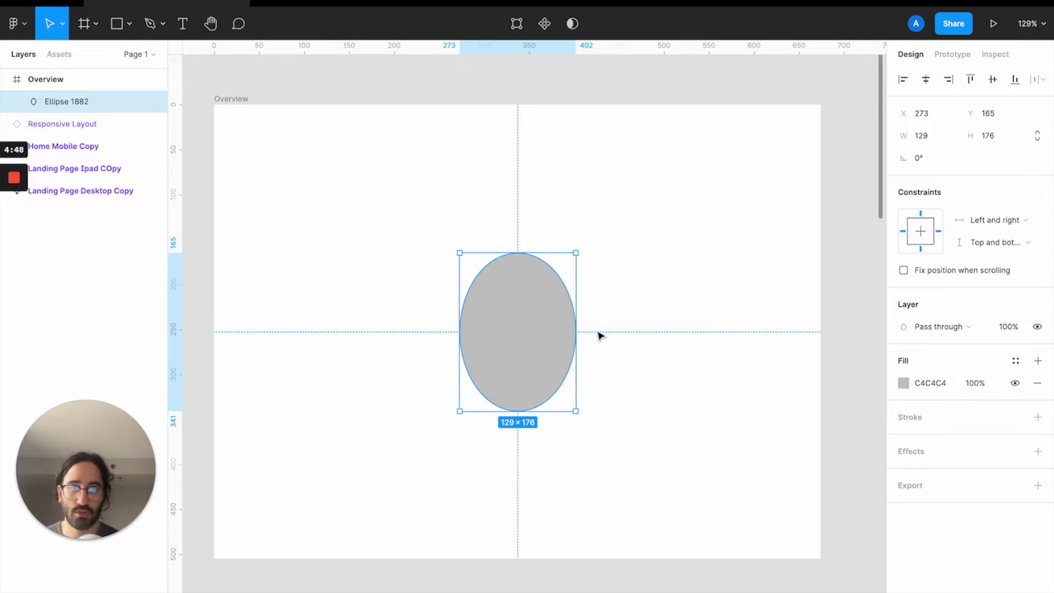
pyautogui.click(990, 221)
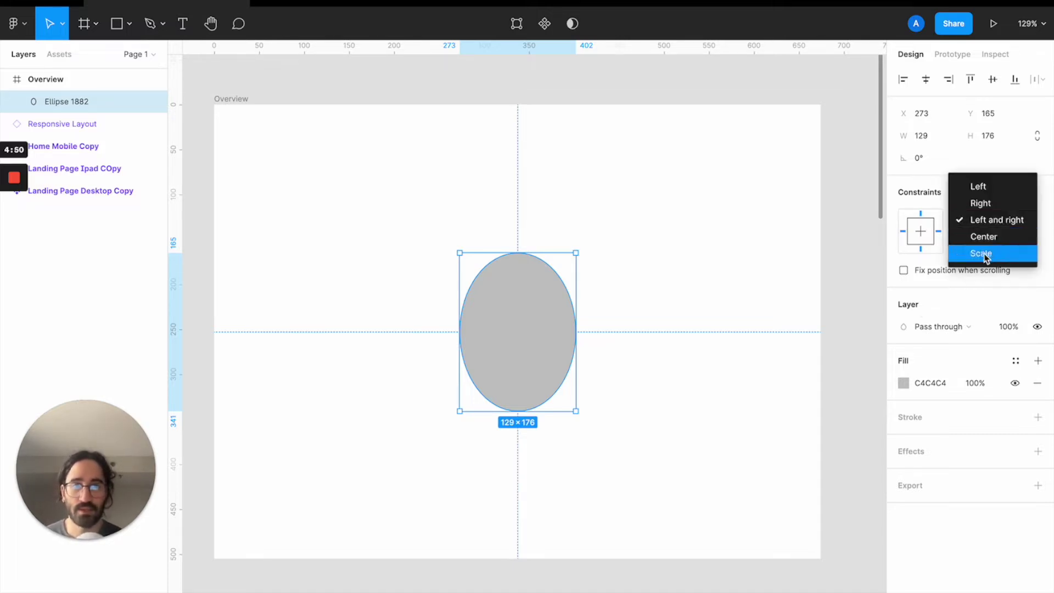
pyautogui.click(765, 217)
# Step: Delete the stretched ellipse from the Overview frame
pyautogui.moveTo(525, 330); pyautogui.dragTo(518, 276)
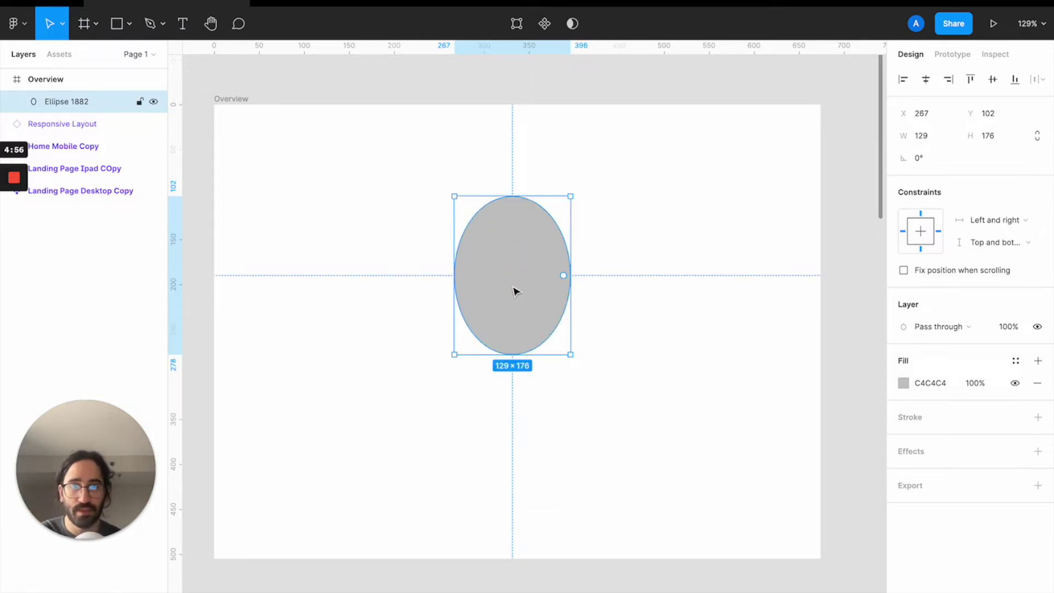
pyautogui.click(932, 141)
pyautogui.click(624, 256)
pyautogui.click(527, 297)
pyautogui.press('BackSpace')
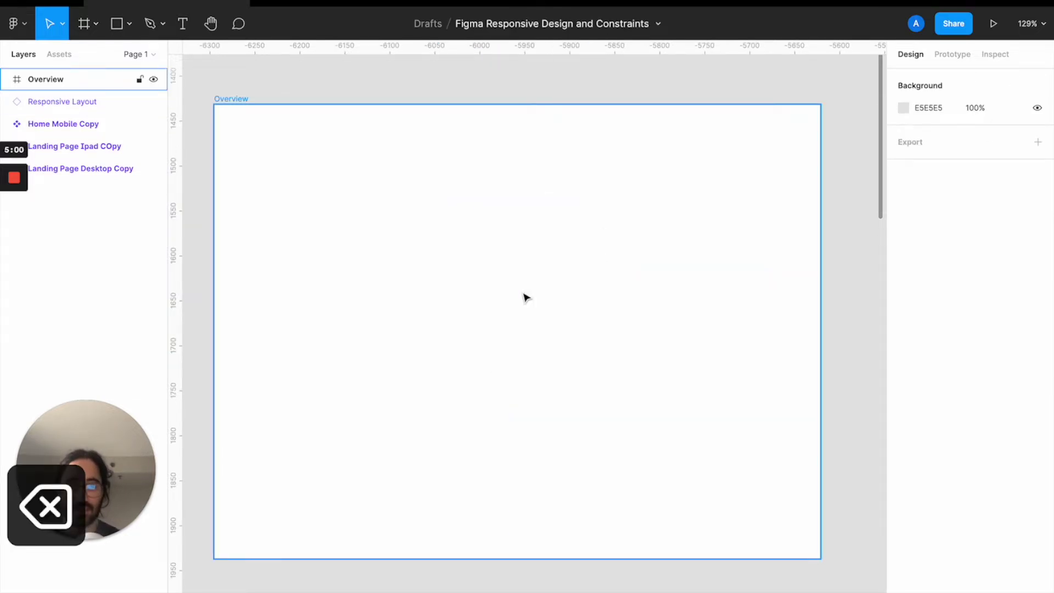
# Step: Draw a new circle in the upper middle of the Overview frame and set its width and height to 60
pyautogui.press('o')
pyautogui.moveTo(461, 162); pyautogui.dragTo(517, 209)
pyautogui.click(921, 142)
pyautogui.write('60')
pyautogui.press('Return')
pyautogui.click(994, 144)
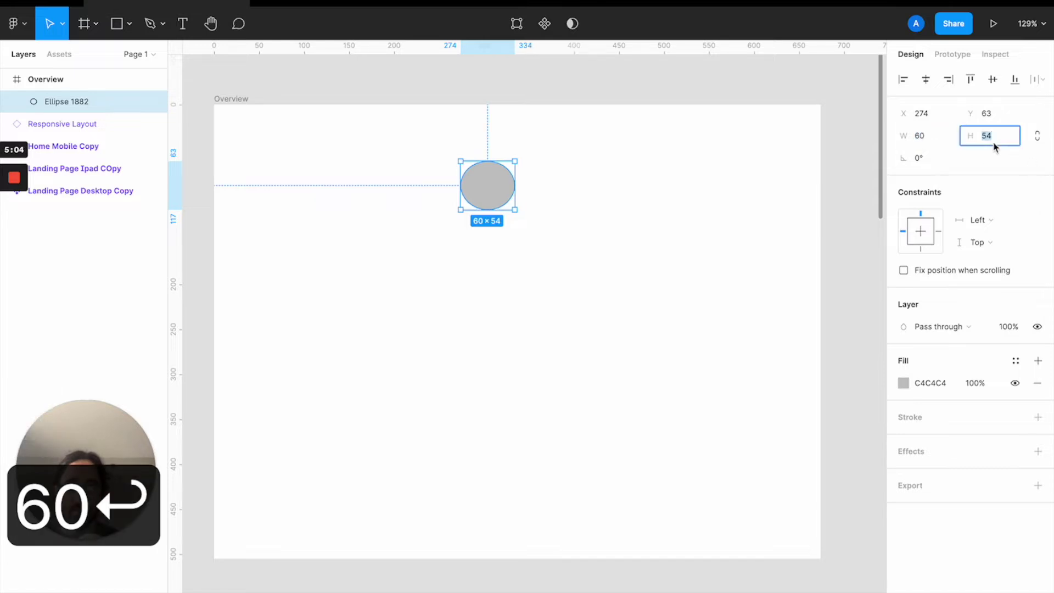
pyautogui.write('60')
pyautogui.press('Return')
# Step: Duplicate the circle below the original, placing the upper one at about X 293, Y 72 and the copy at about X 297, Y 170
pyautogui.moveTo(500, 180); pyautogui.dragTo(509, 286)
pyautogui.click(499, 207)
pyautogui.moveTo(500, 206); pyautogui.dragTo(504, 210)
pyautogui.moveTo(484, 295); pyautogui.dragTo(493, 291)
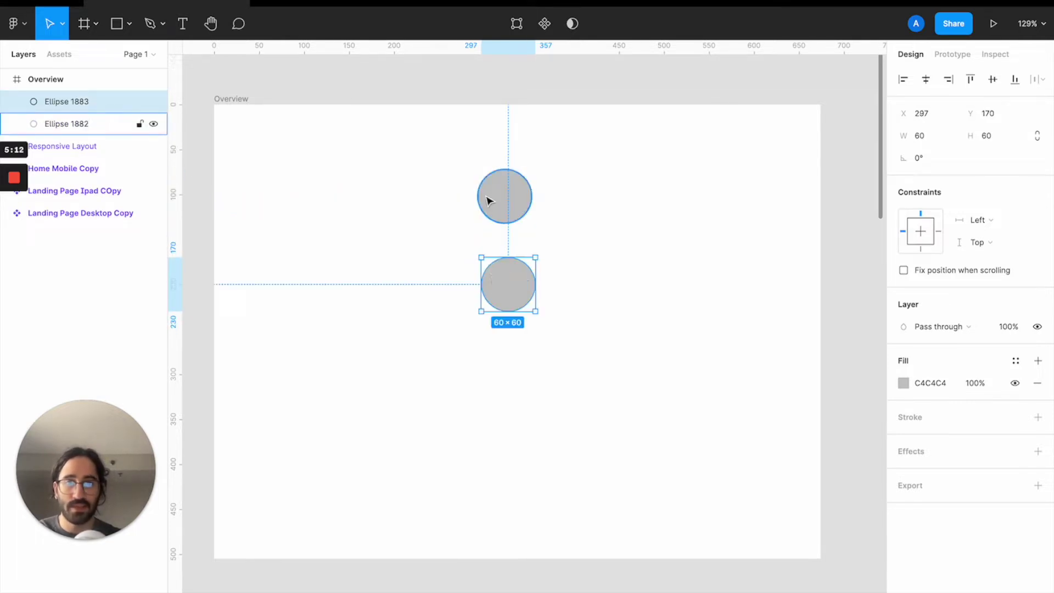
# Step: Set the upper circle's constraints to Left and right horizontally and Top and bottom vertically
pyautogui.click(490, 198)
pyautogui.click(985, 229)
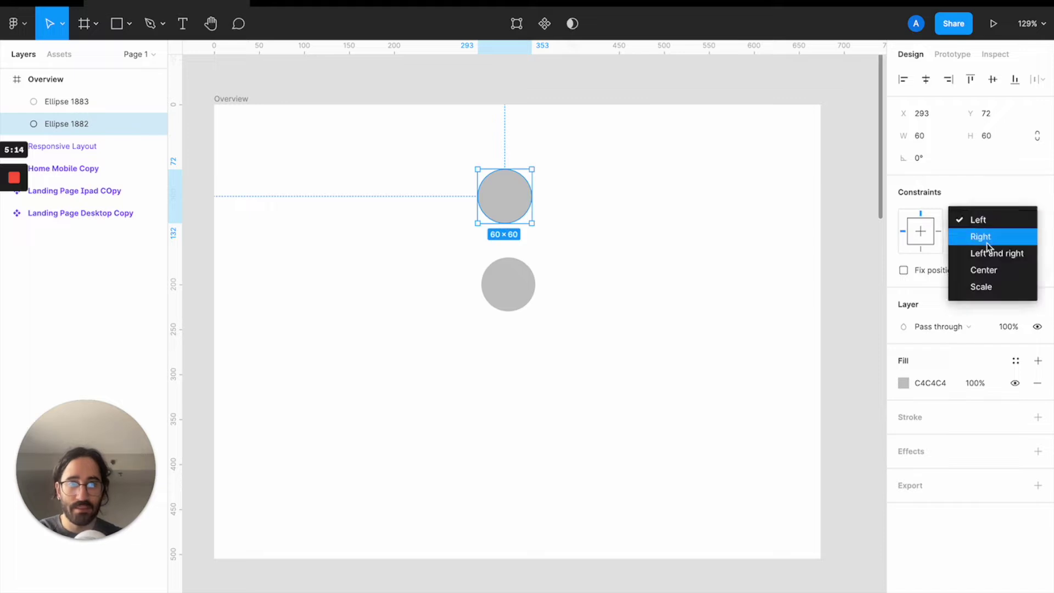
pyautogui.click(987, 253)
pyautogui.click(986, 243)
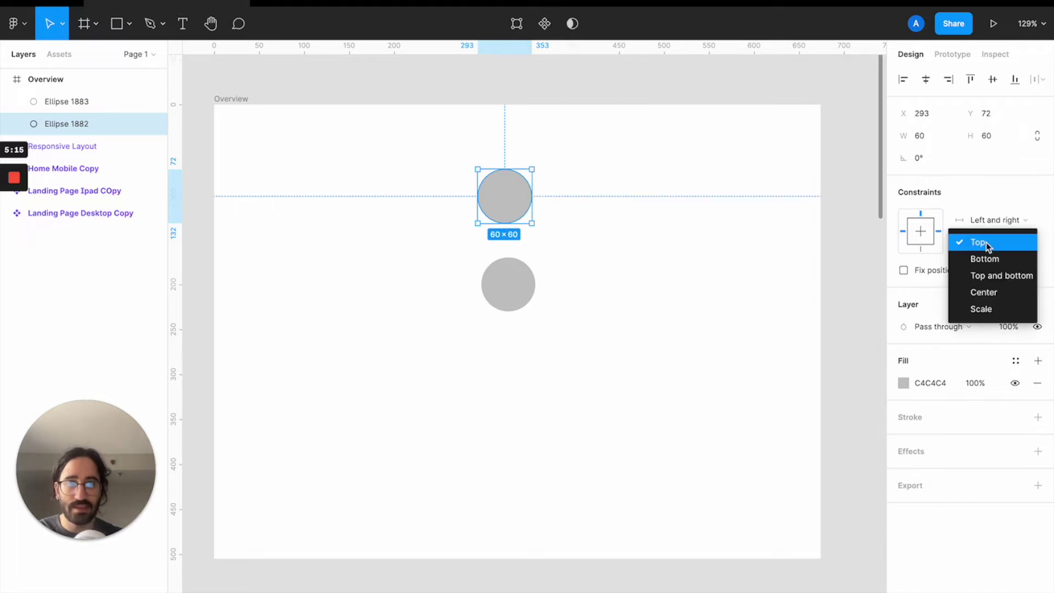
pyautogui.click(989, 278)
# Step: Set both the horizontal and vertical constraints of the lower circle to Scale
pyautogui.click(502, 286)
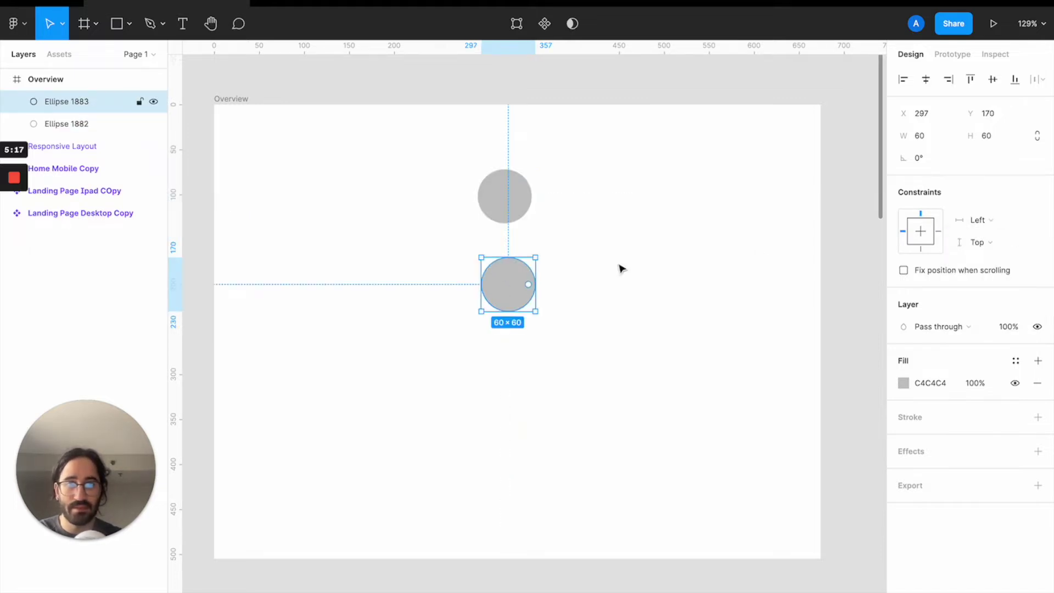
pyautogui.click(995, 220)
pyautogui.click(990, 294)
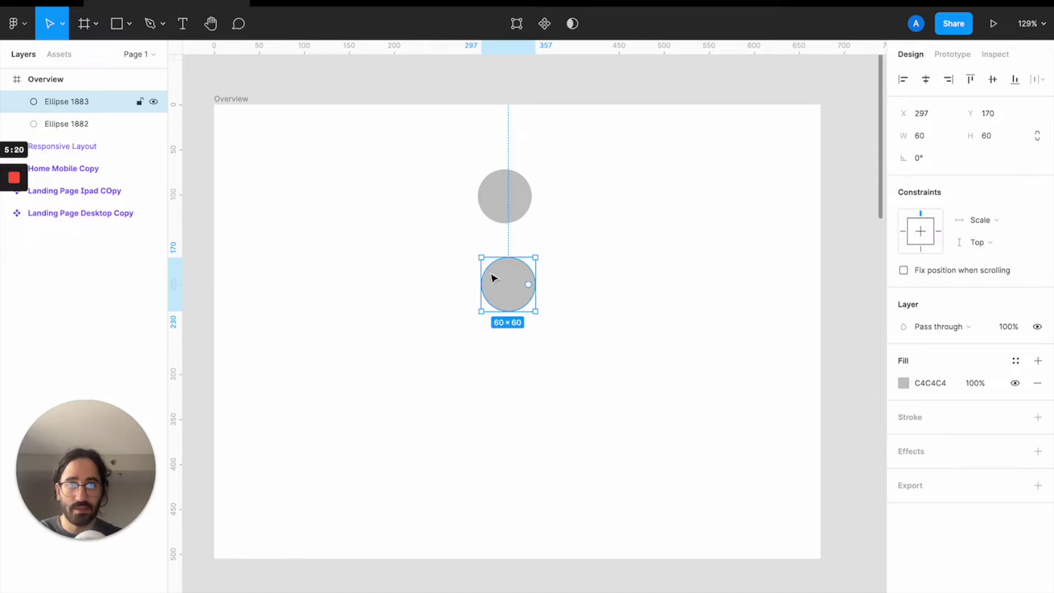
pyautogui.click(975, 248)
pyautogui.click(981, 309)
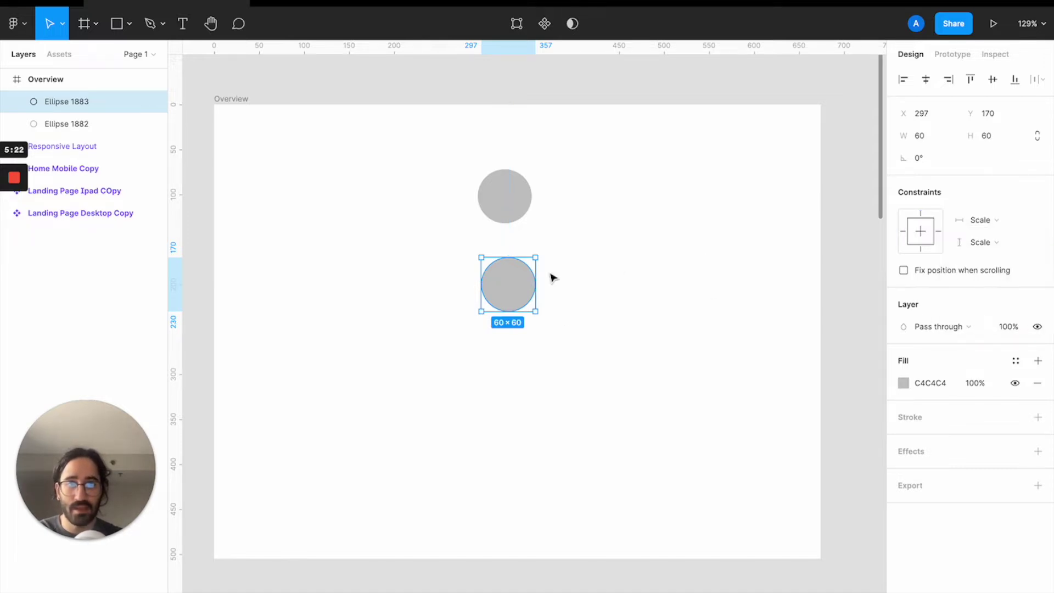
# Step: Centre both circles horizontally in the frame, the upper one at about X 307, Y 138 and the lower one at about X 307, Y 247
pyautogui.moveTo(506, 297); pyautogui.dragTo(510, 376)
pyautogui.moveTo(505, 211); pyautogui.dragTo(514, 289)
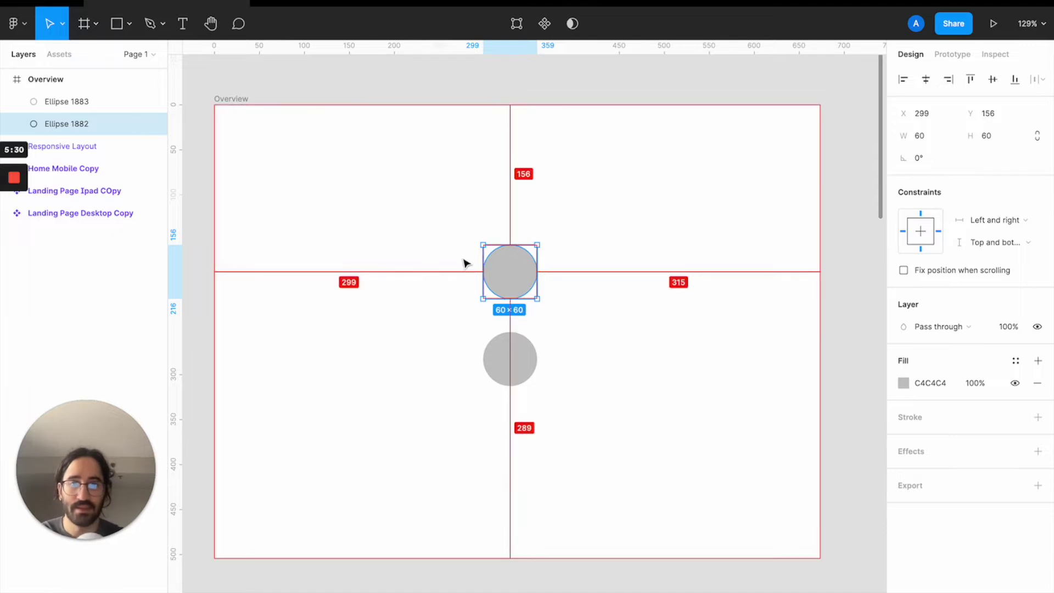
pyautogui.moveTo(510, 275)
pyautogui.mouseDown()
pyautogui.moveTo(527, 285)
pyautogui.moveTo(519, 292)
pyautogui.moveTo(518, 260)
pyautogui.mouseUp()
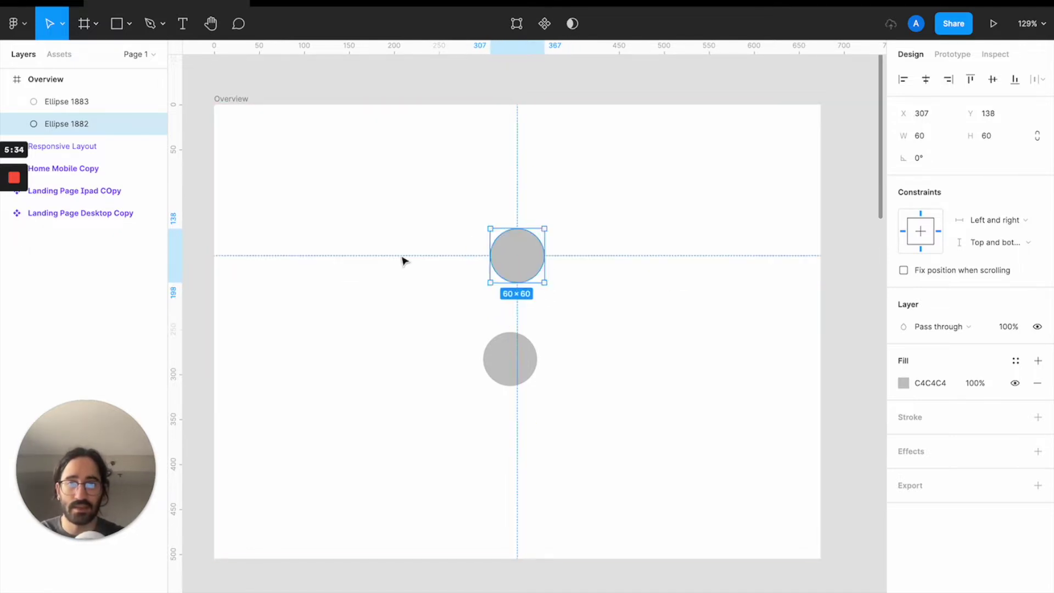
pyautogui.moveTo(490, 353); pyautogui.dragTo(496, 350)
# Step: Compare the constraints and the distances to the frame edges of the upper and lower circles
pyautogui.click(506, 252)
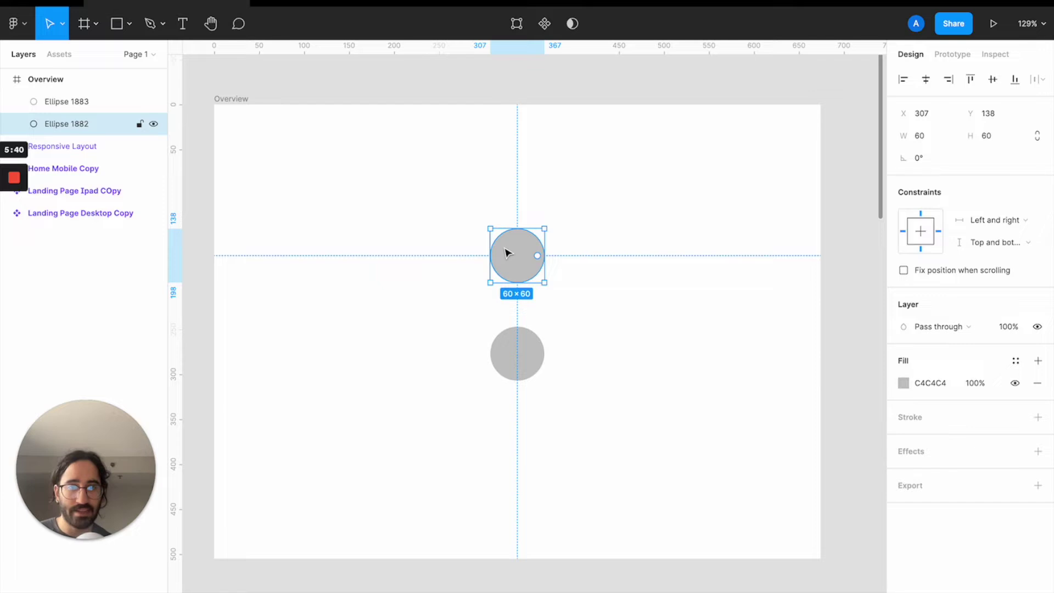
pyautogui.click(516, 349)
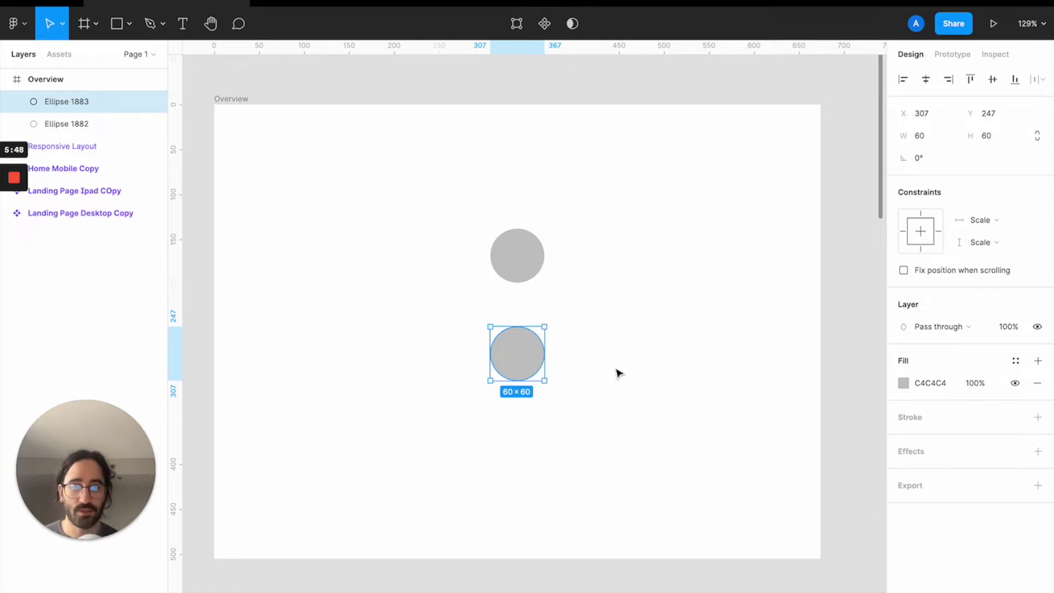
pyautogui.click(517, 257)
pyautogui.press('alt')
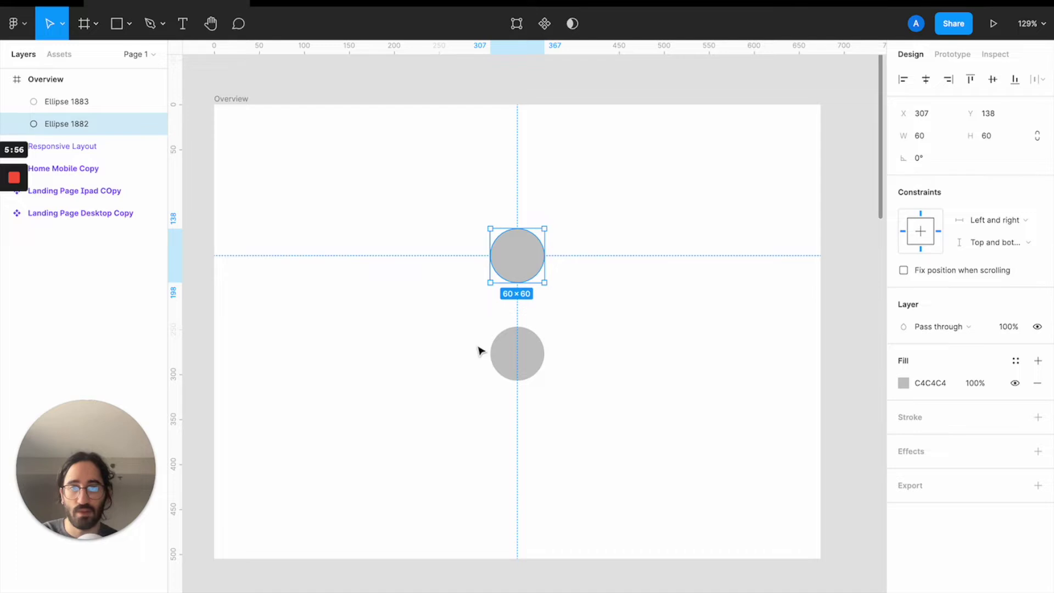
pyautogui.press('Tab')
pyautogui.press('alt')
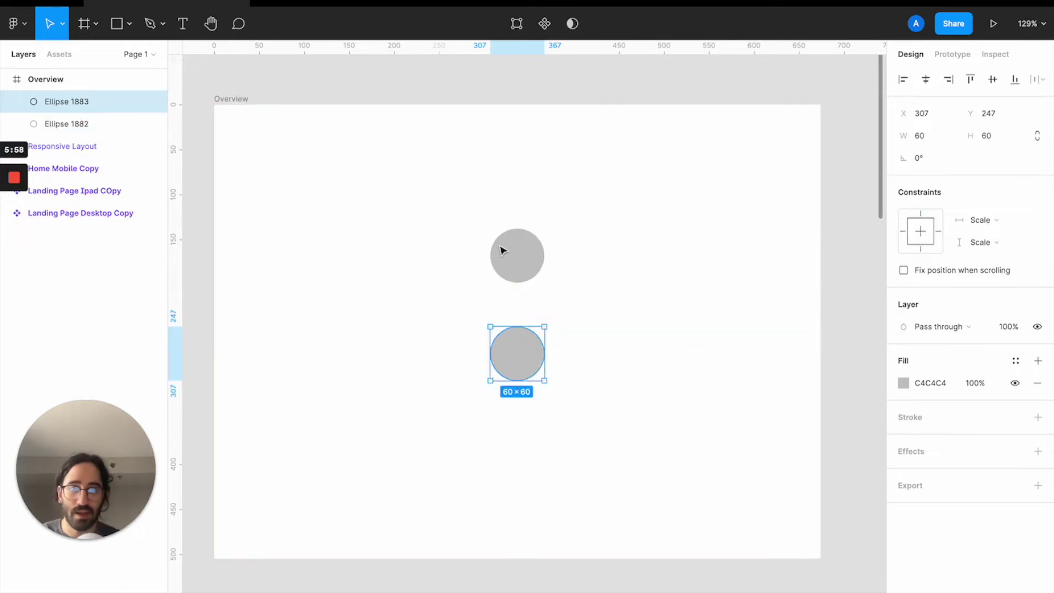
# Step: Set the Overview frame's width to 1348
pyautogui.click(219, 98)
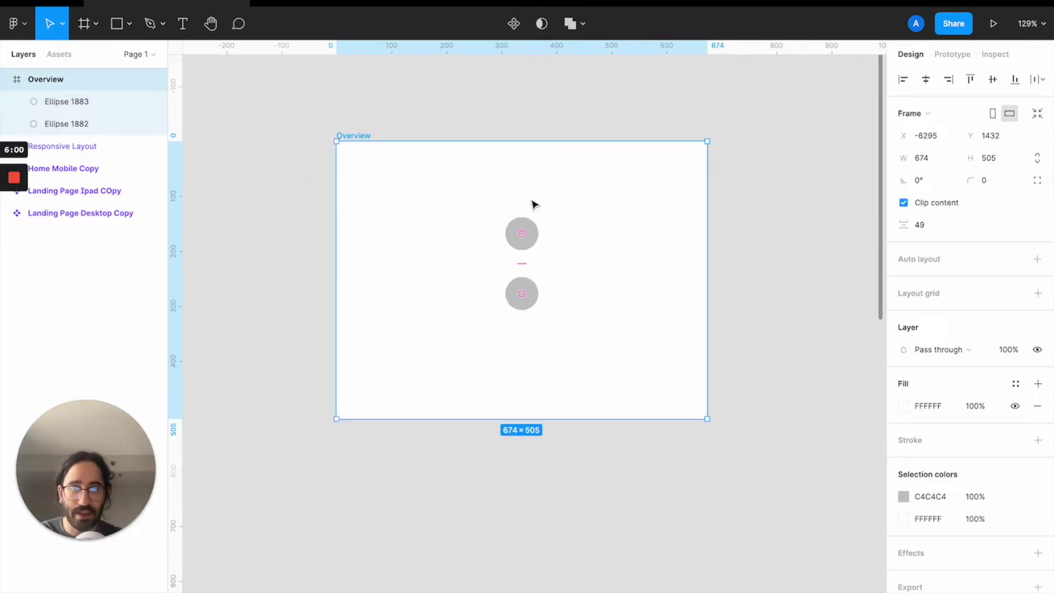
pyautogui.scroll(-3, 531, 204)
pyautogui.click(928, 158)
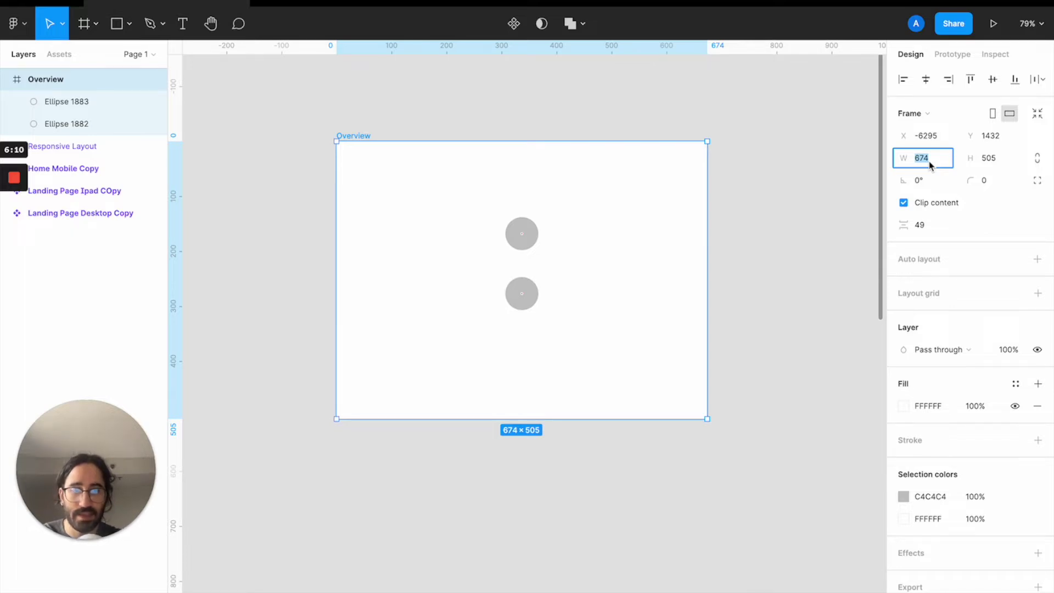
pyautogui.write('1348')
pyautogui.press('Return')
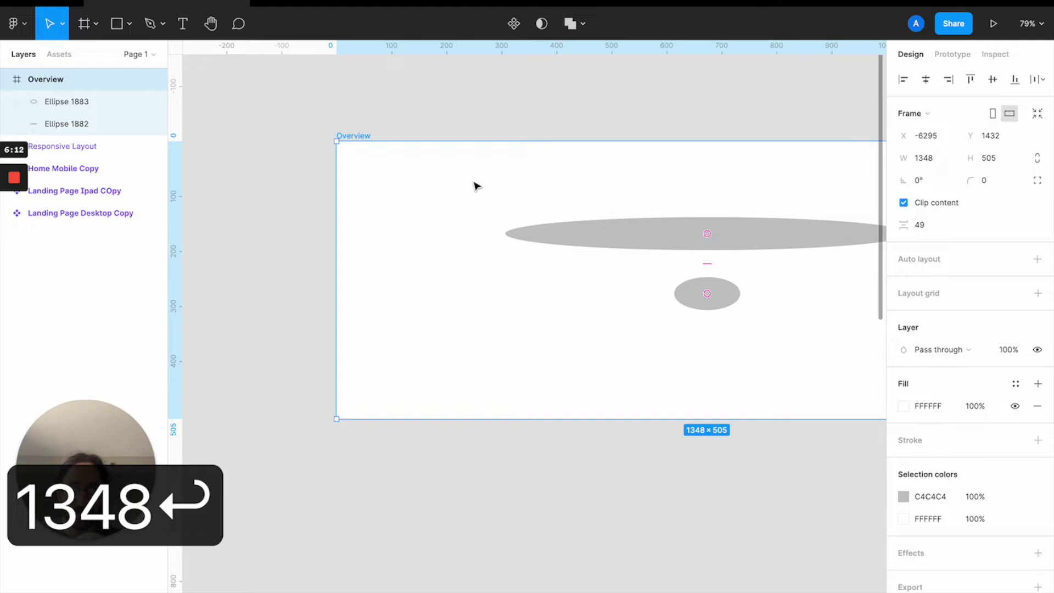
# Step: Compare the widths, constraints and distances to the frame edges of the two stretched ellipses
pyautogui.hscroll(5, 476, 183)
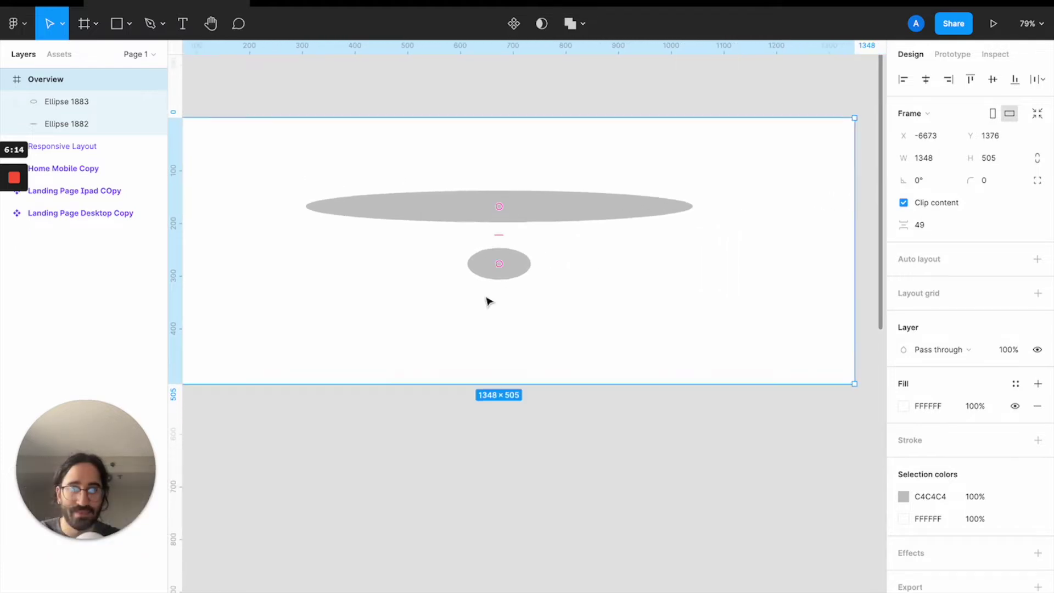
pyautogui.scroll(-5, 487, 299)
pyautogui.click(470, 242)
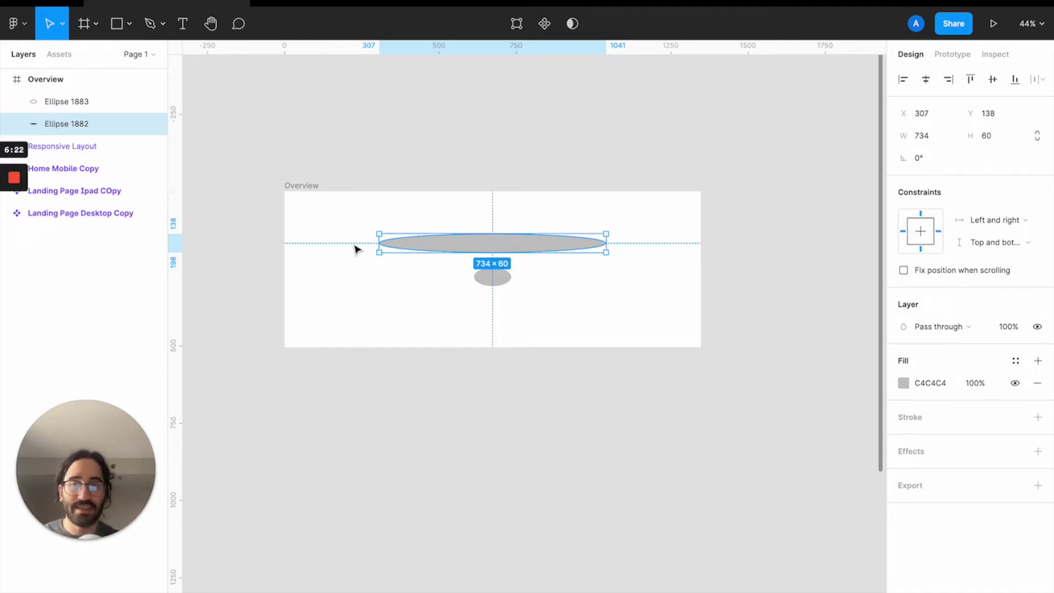
pyautogui.click(492, 277)
pyautogui.scroll(3, 495, 283)
pyautogui.press('alt')
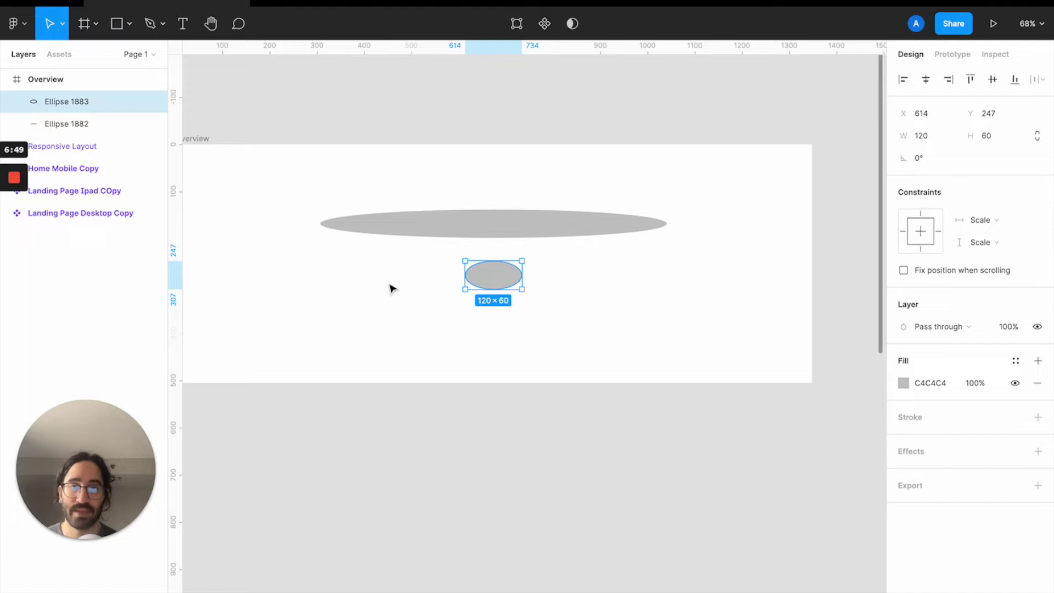
pyautogui.hscroll(-3, 436, 305)
pyautogui.click(476, 234)
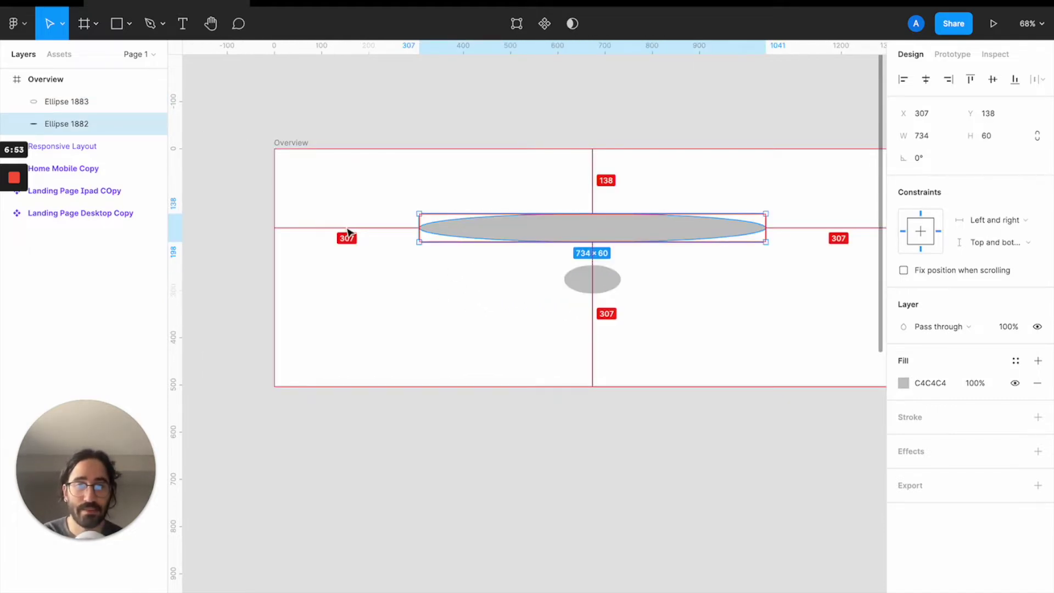
# Step: Undo the Overview frame's width change
pyautogui.press('super+z')
pyautogui.press('super+z')
pyautogui.press('super+z')
pyautogui.press('super+z')
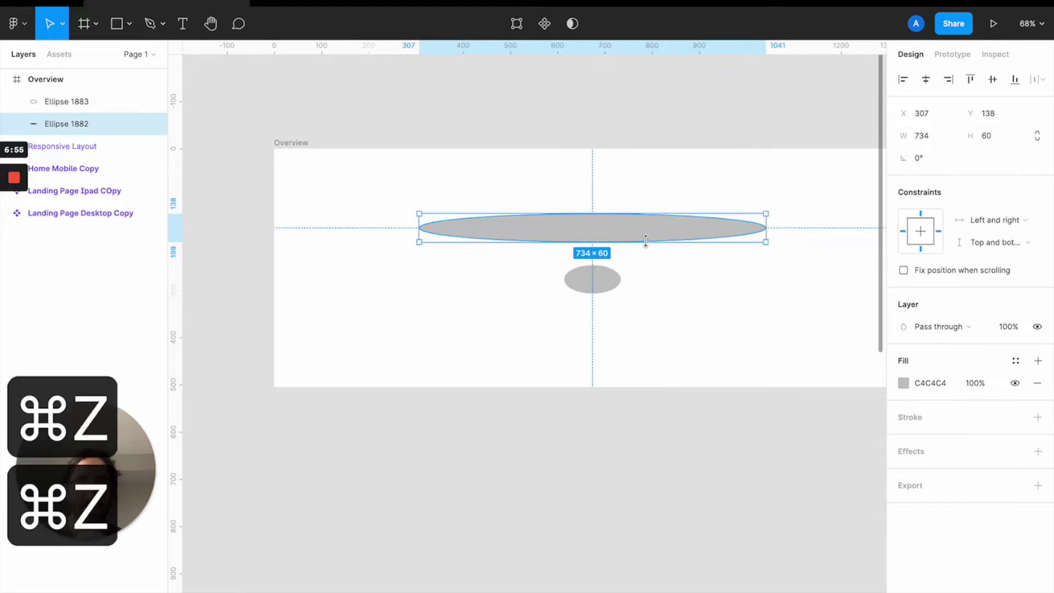
pyautogui.press('super+z')
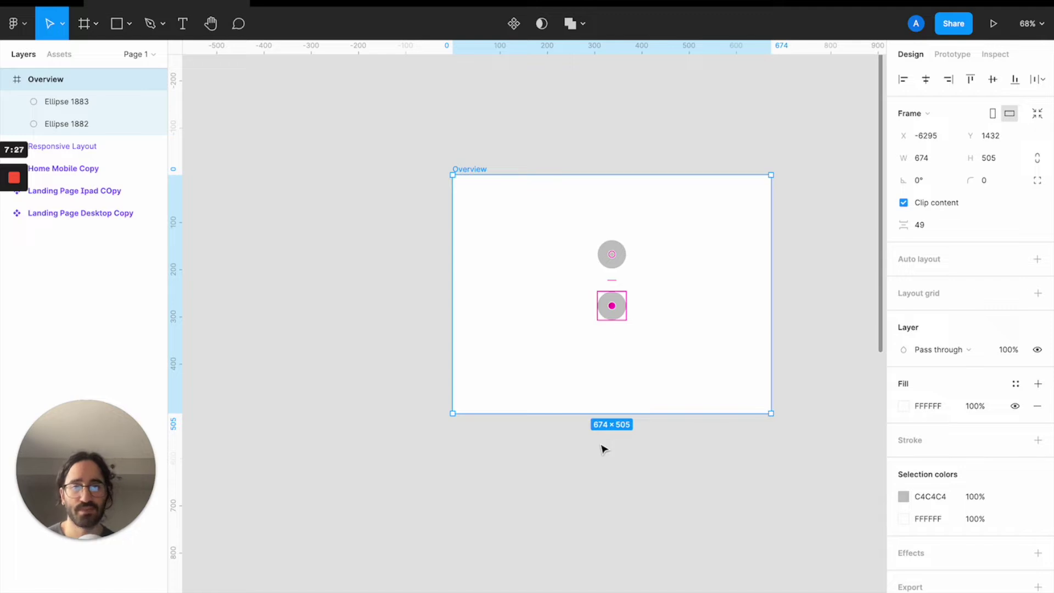
# Step: Delete the upper circle from the Overview frame
pyautogui.click(634, 270)
pyautogui.click(610, 253)
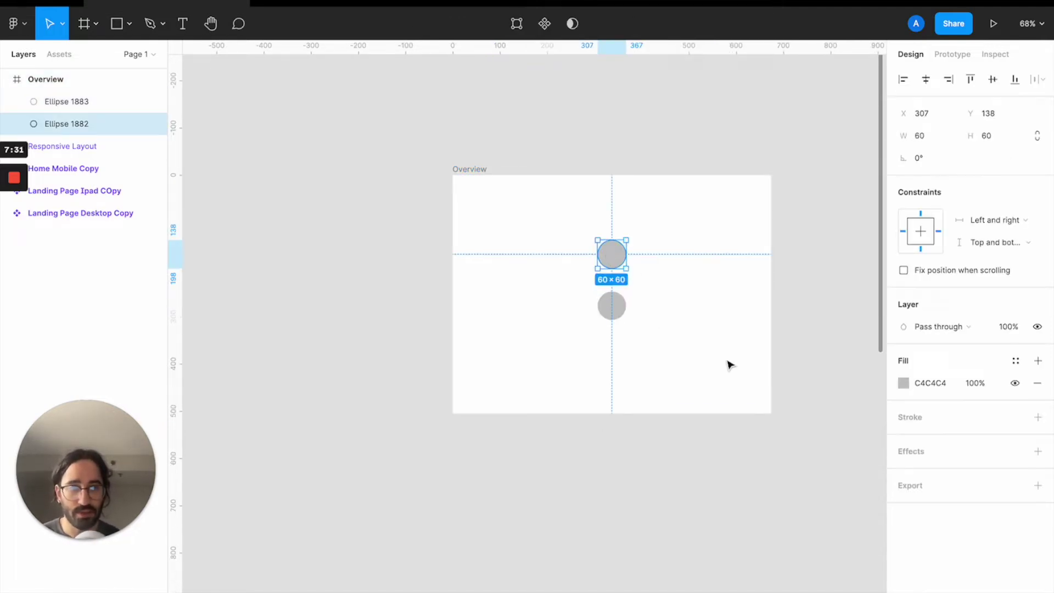
pyautogui.click(989, 244)
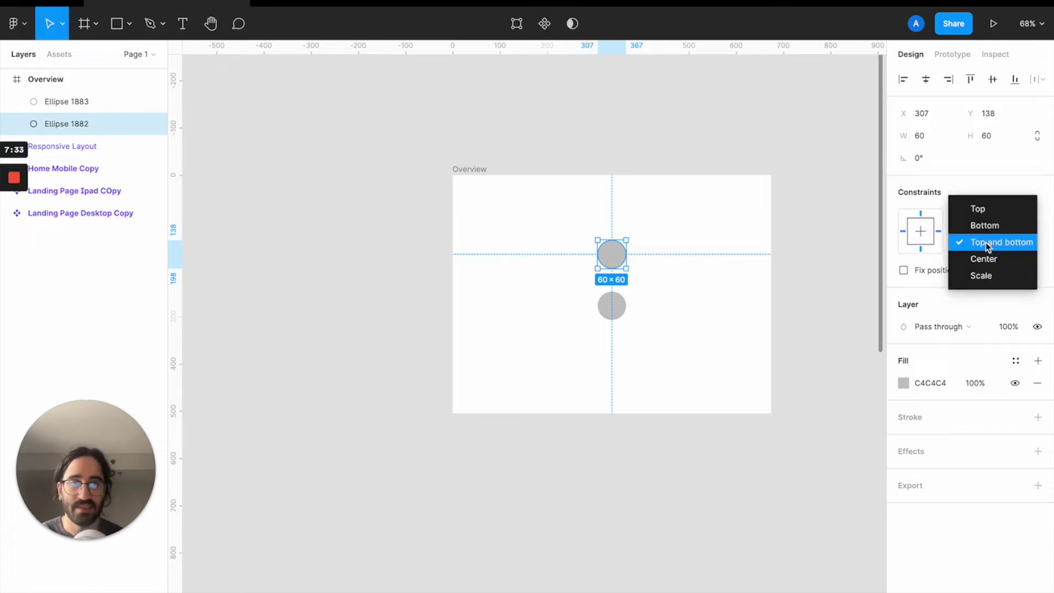
pyautogui.click(758, 262)
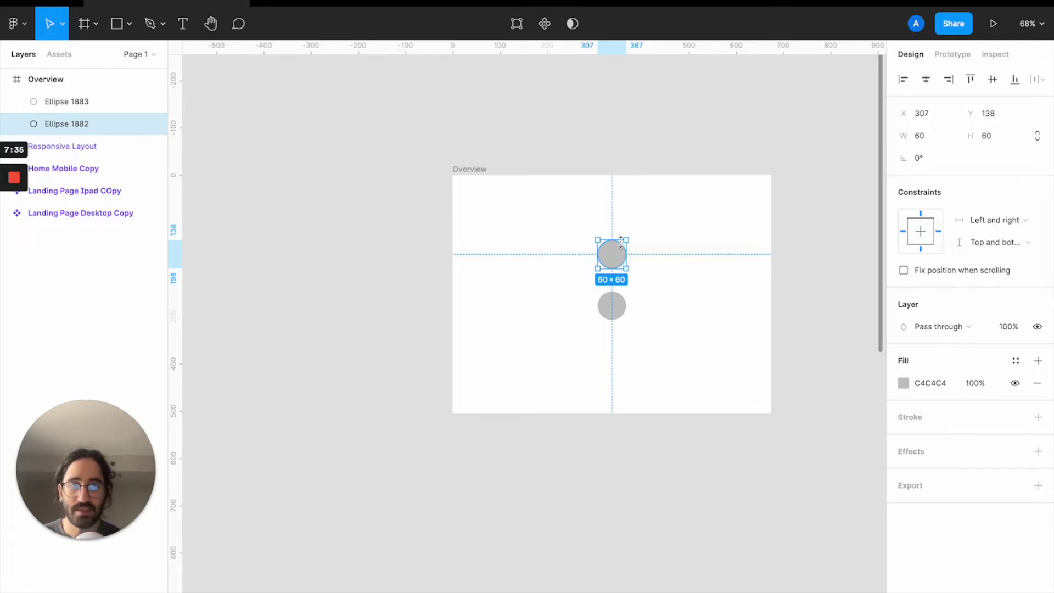
pyautogui.press('BackSpace')
# Step: Move the remaining circle up to about X 307, Y 207 in the Overview frame
pyautogui.doubleClick(612, 306)
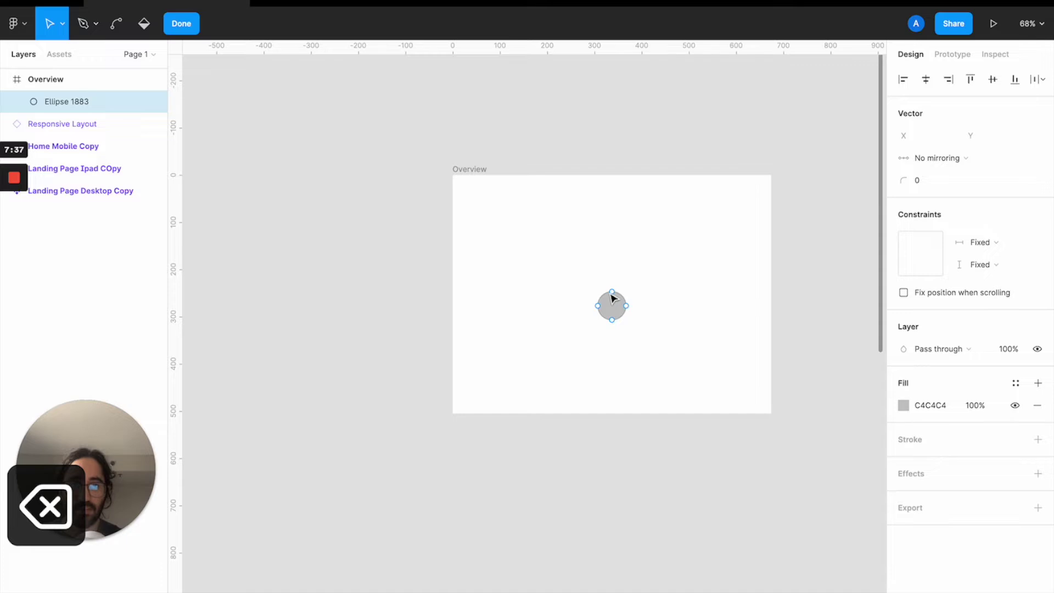
pyautogui.click(179, 22)
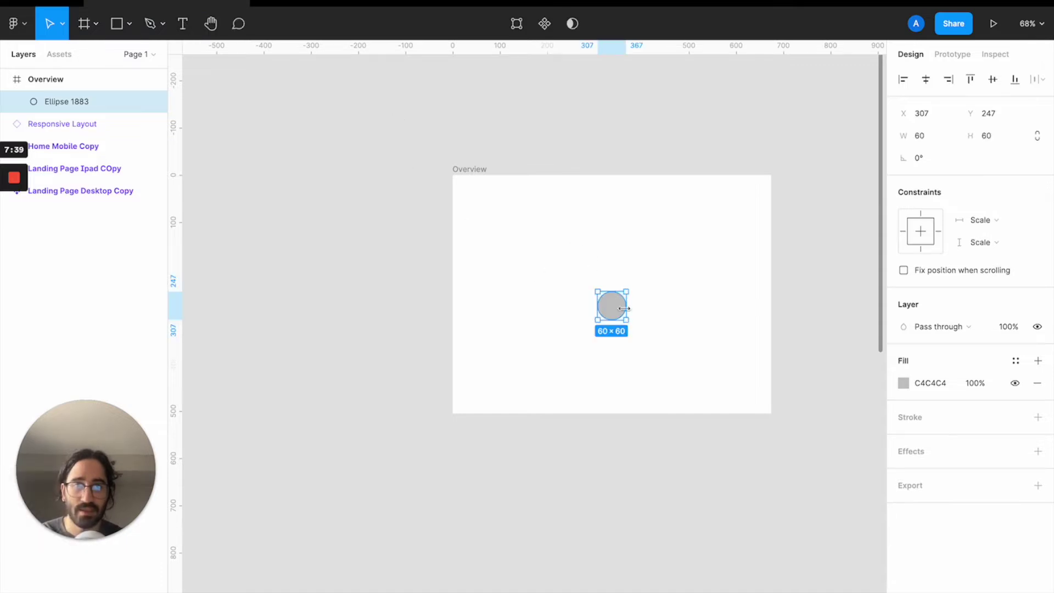
pyautogui.moveTo(624, 308)
pyautogui.mouseDown()
pyautogui.moveTo(614, 307)
pyautogui.moveTo(614, 285)
pyautogui.moveTo(614, 299)
pyautogui.mouseUp()
# Step: Set both the horizontal and vertical constraints of the circle to Center
pyautogui.click(983, 228)
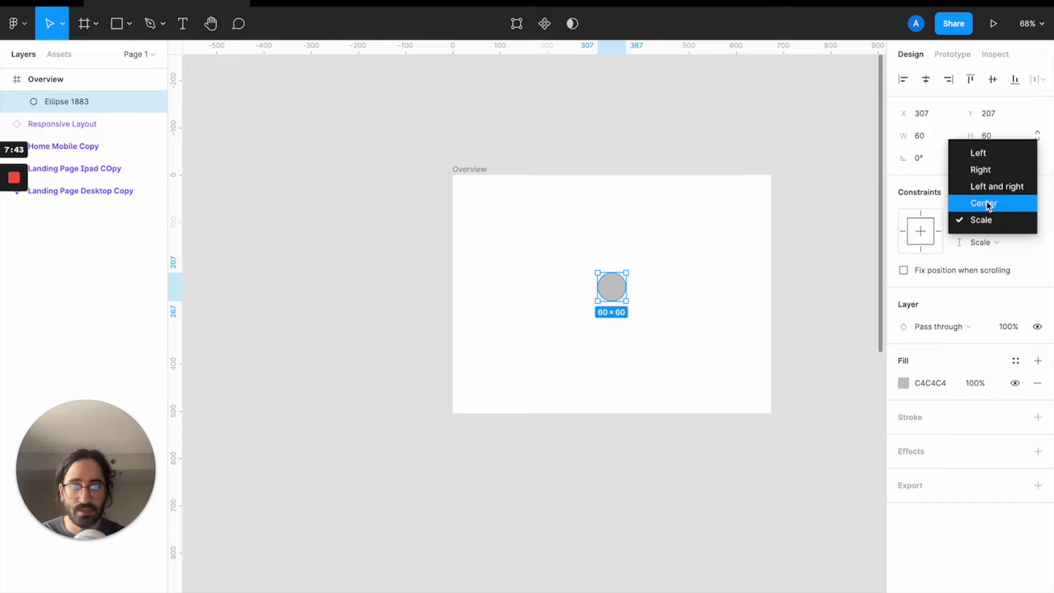
pyautogui.click(987, 204)
pyautogui.click(992, 237)
pyautogui.click(982, 223)
# Step: Resize the Overview frame to about 697 × 627 by moving its bottom, left and right edges to test the Center constraints
pyautogui.click(472, 172)
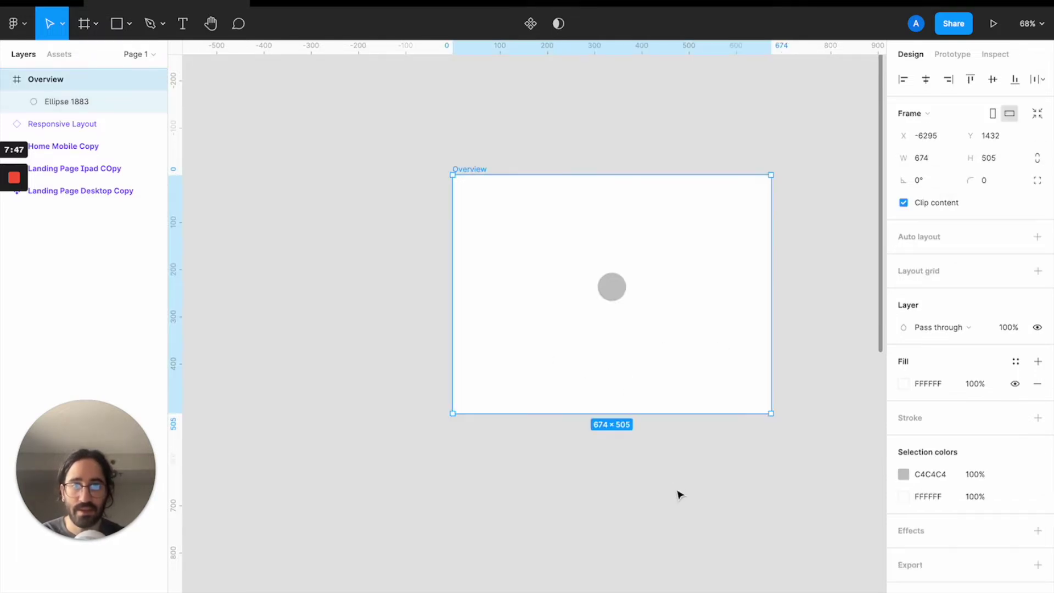
pyautogui.moveTo(618, 415); pyautogui.dragTo(617, 470)
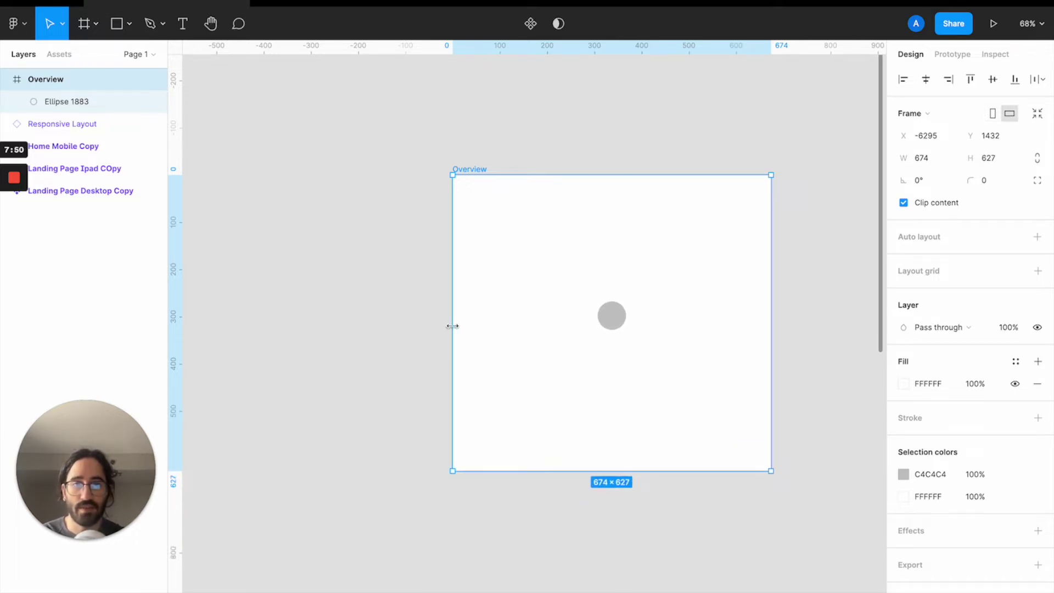
pyautogui.moveTo(453, 326); pyautogui.dragTo(355, 327)
pyautogui.moveTo(767, 304); pyautogui.dragTo(573, 273)
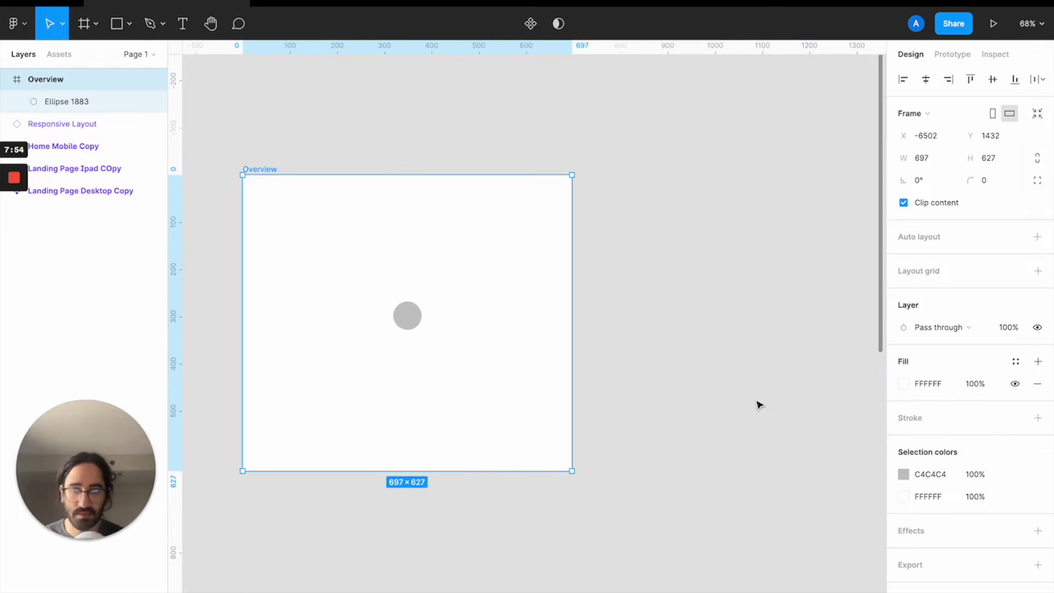
# Step: Draw a frame about 1042 × 550 on the empty canvas beside Overview and name it Desktop Nav
pyautogui.scroll(-5, 427, 314)
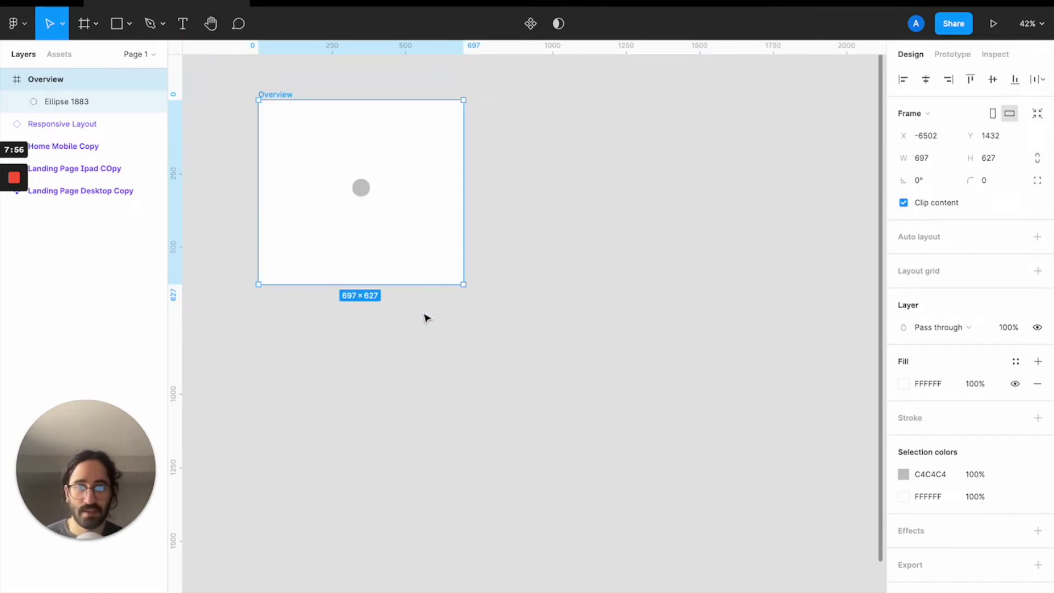
pyautogui.scroll(-3, 424, 314)
pyautogui.scroll(5, 465, 357)
pyautogui.hscroll(-5, 466, 357)
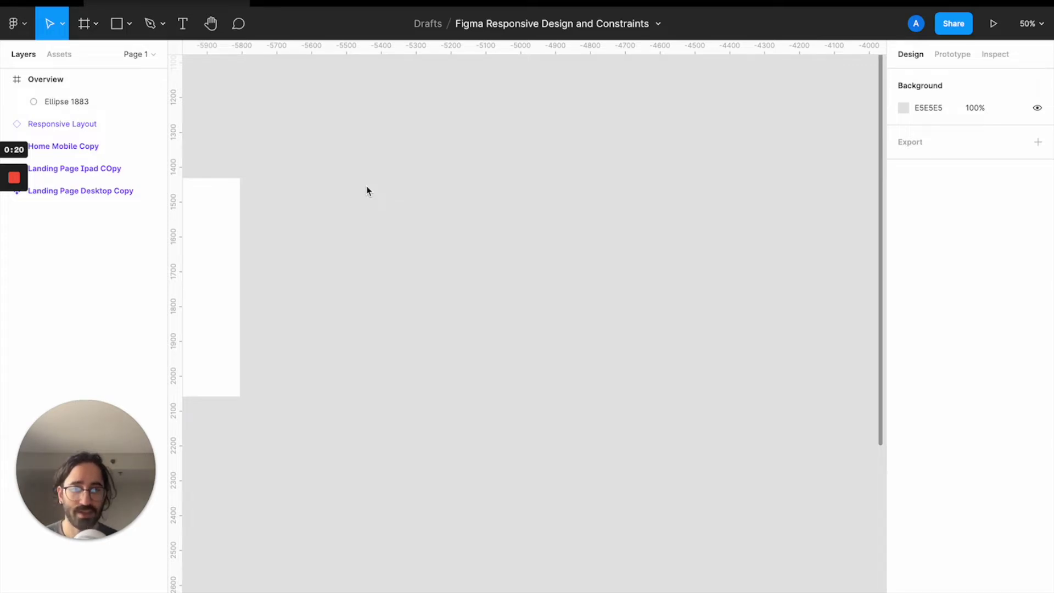
pyautogui.press('f')
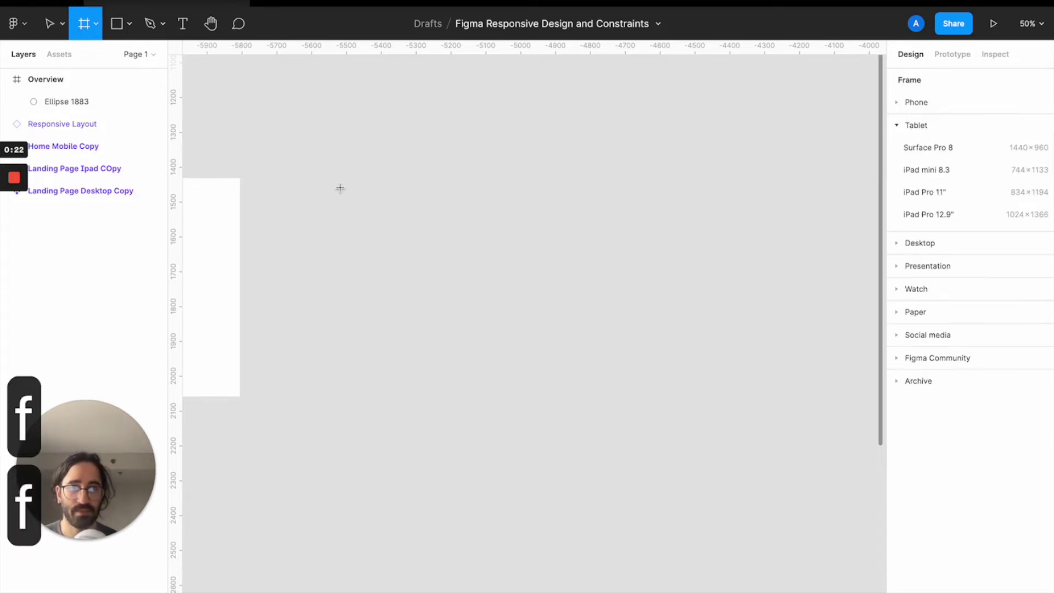
pyautogui.moveTo(337, 186); pyautogui.dragTo(700, 378)
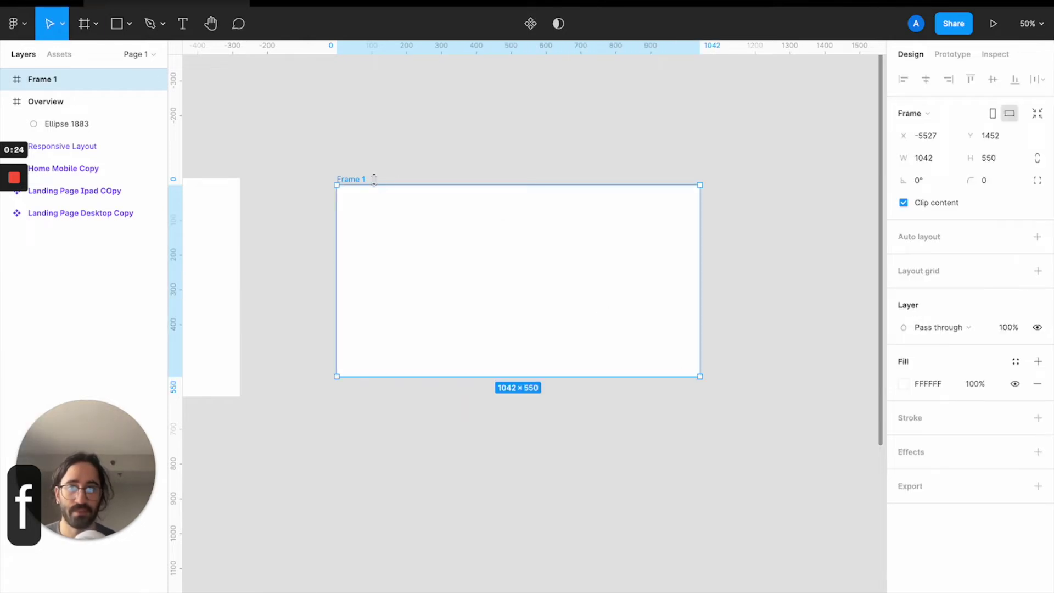
pyautogui.doubleClick(349, 179)
pyautogui.write('Desktop Nav')
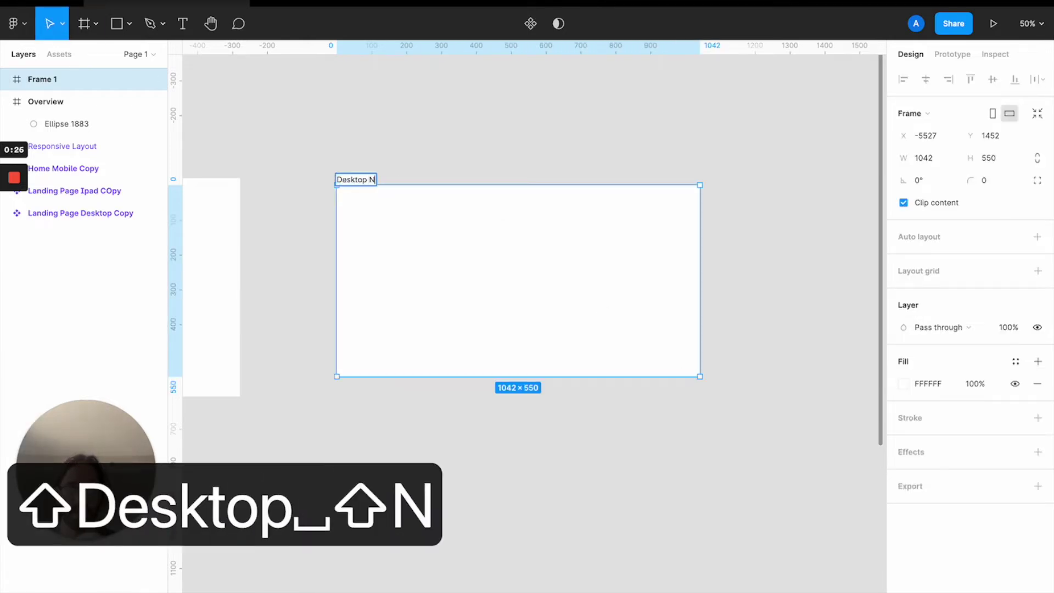
pyautogui.press('Return')
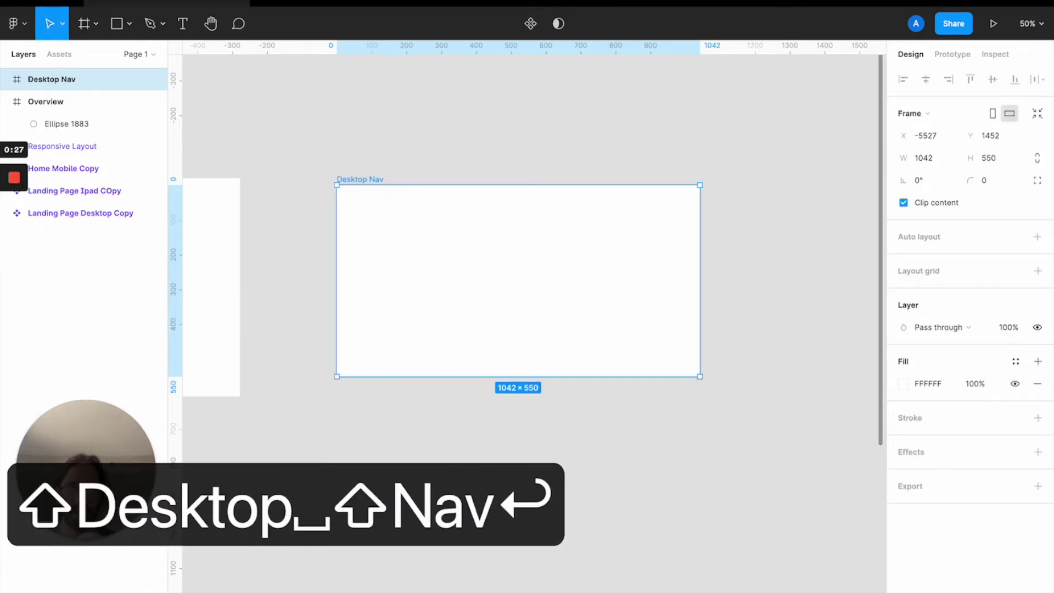
pyautogui.click(928, 157)
pyautogui.write('1440\\')
pyautogui.press('Return')
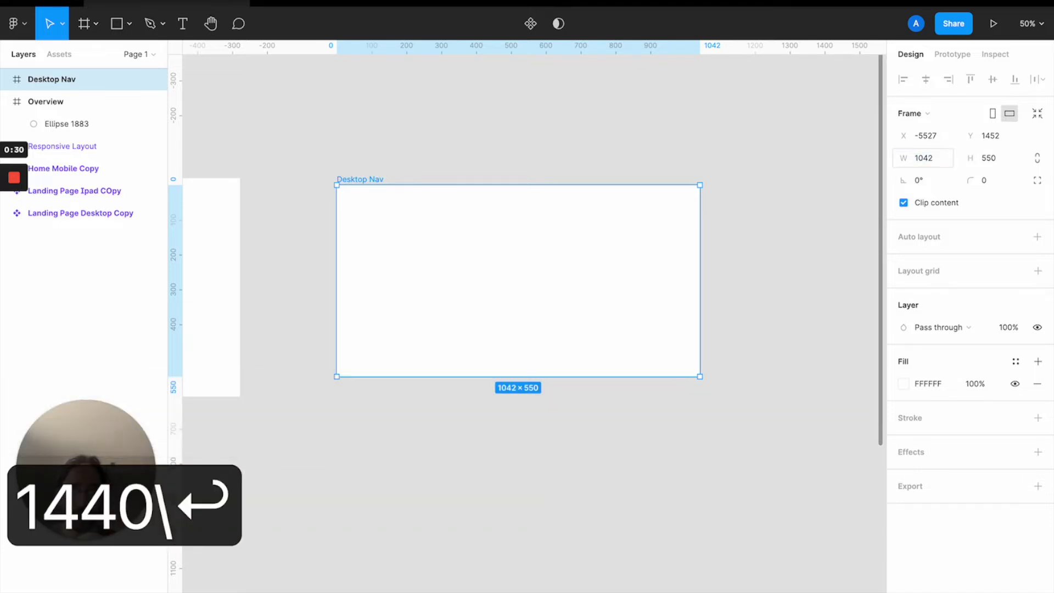
pyautogui.press('BackSpace')
pyautogui.press('super+z')
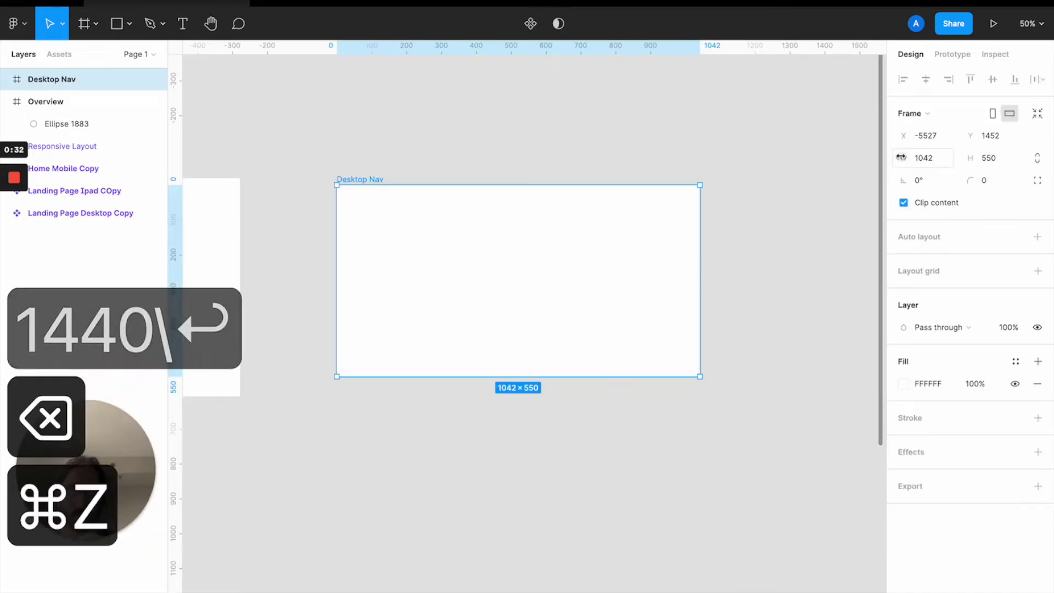
# Step: Set the Desktop Nav frame's width to 1440 and extend its bottom edge to a height of about 648
pyautogui.click(934, 155)
pyautogui.write('1440')
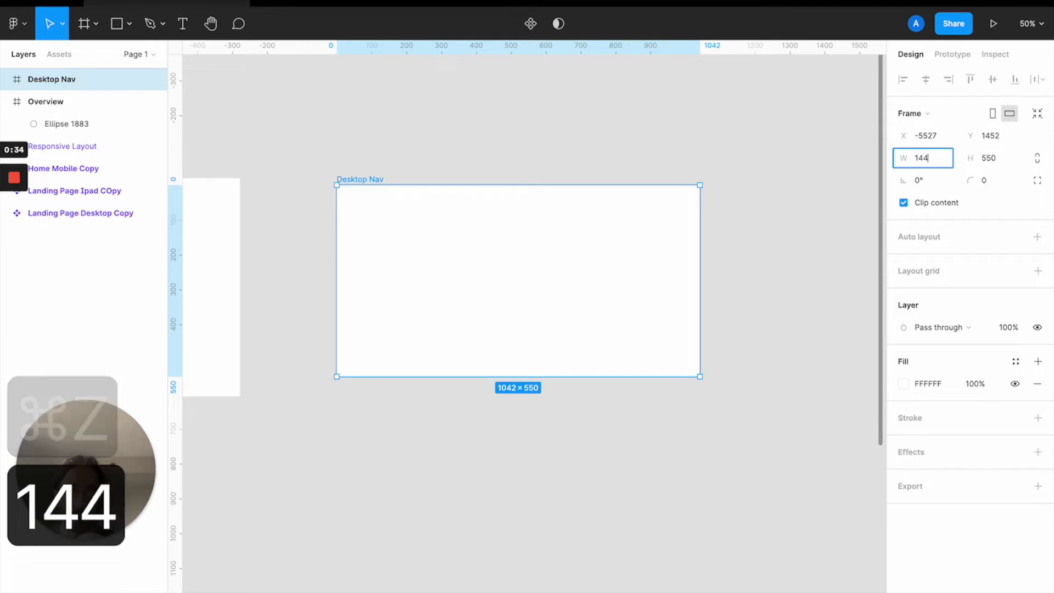
pyautogui.press('Return')
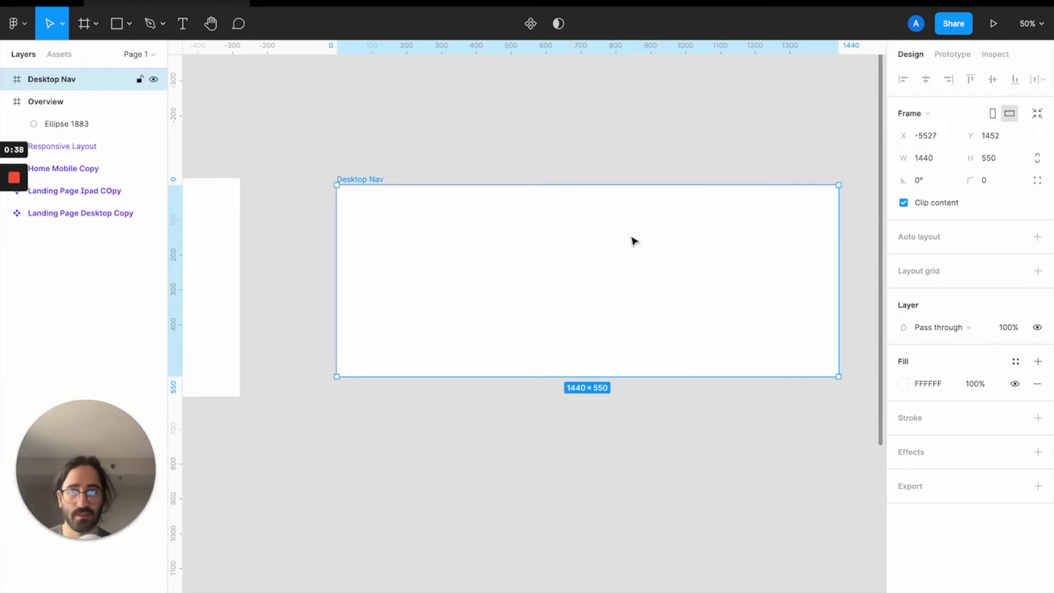
pyautogui.moveTo(571, 377); pyautogui.dragTo(571, 411)
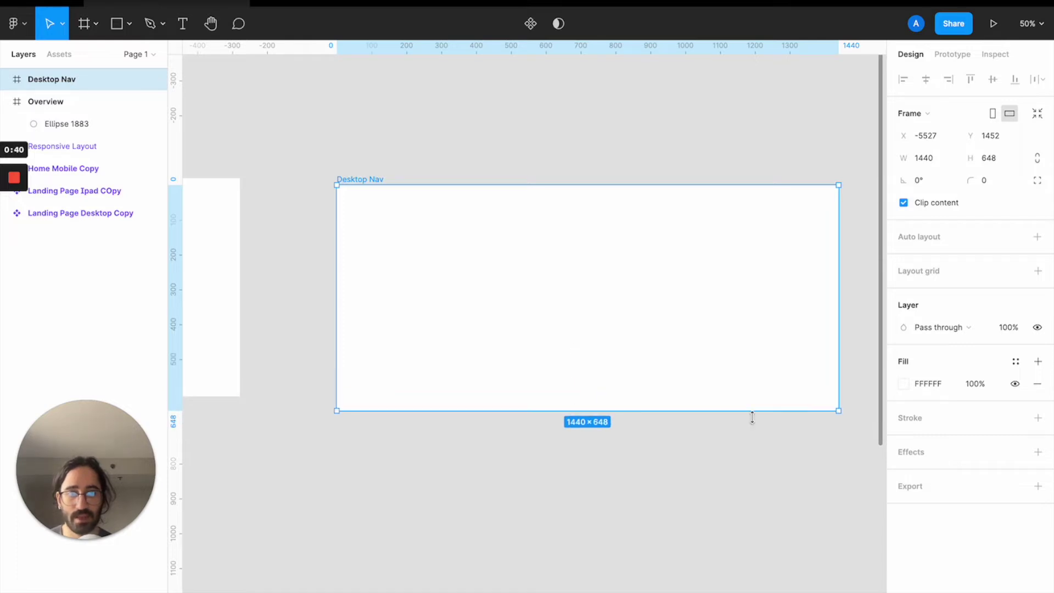
# Step: Change the Desktop Nav frame's fill to the dark navy colour 232035
pyautogui.click(905, 387)
pyautogui.moveTo(827, 473); pyautogui.dragTo(837, 474)
pyautogui.moveTo(810, 435); pyautogui.dragTo(788, 424)
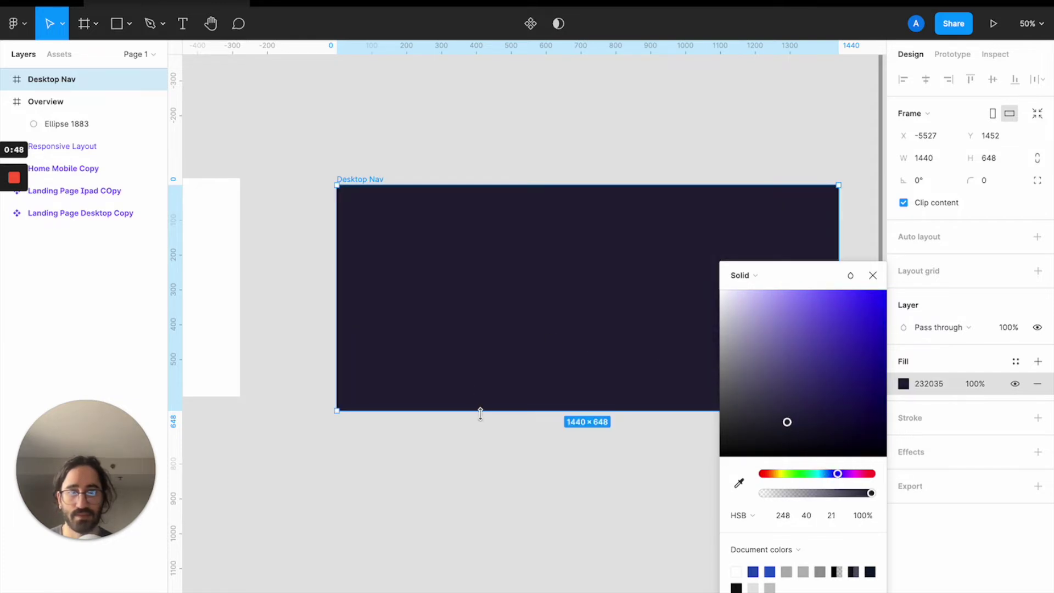
pyautogui.click(279, 250)
# Step: Draw a nested frame about 288 × 52 along the top edge of the Desktop Nav frame
pyautogui.click(353, 186)
pyautogui.press('f')
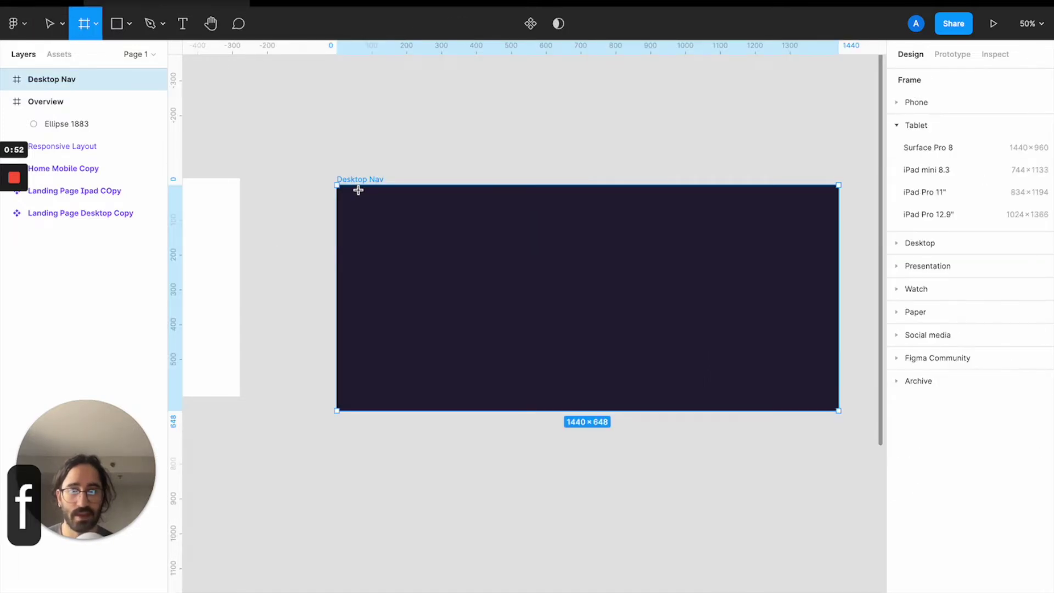
pyautogui.moveTo(358, 186); pyautogui.dragTo(458, 204)
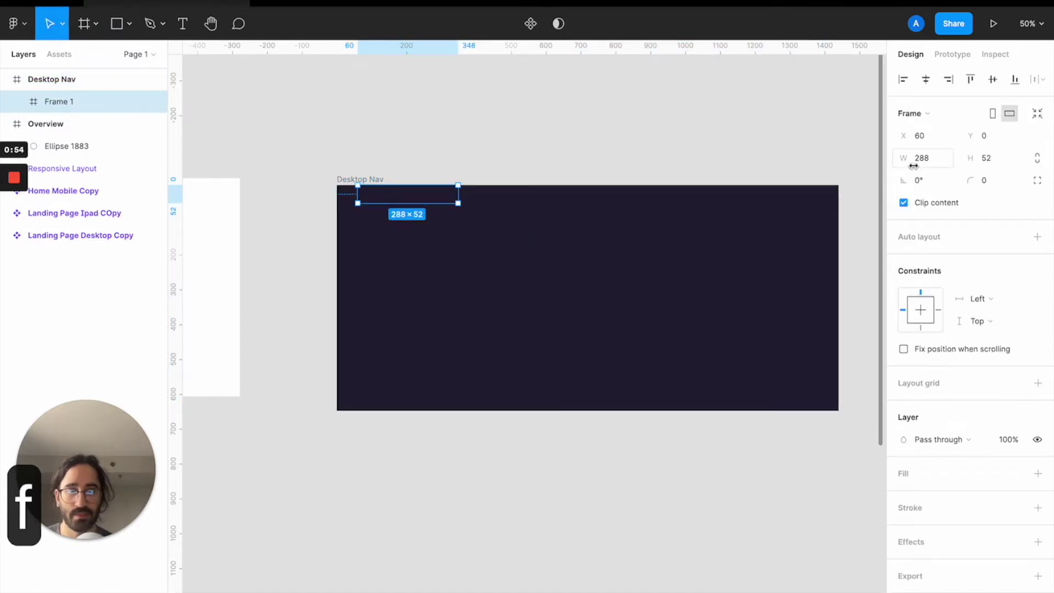
# Step: Set the nested frame's width to 1440 and its X position to 0
pyautogui.click(930, 159)
pyautogui.doubleClick(930, 159)
pyautogui.write('1440')
pyautogui.press('Return')
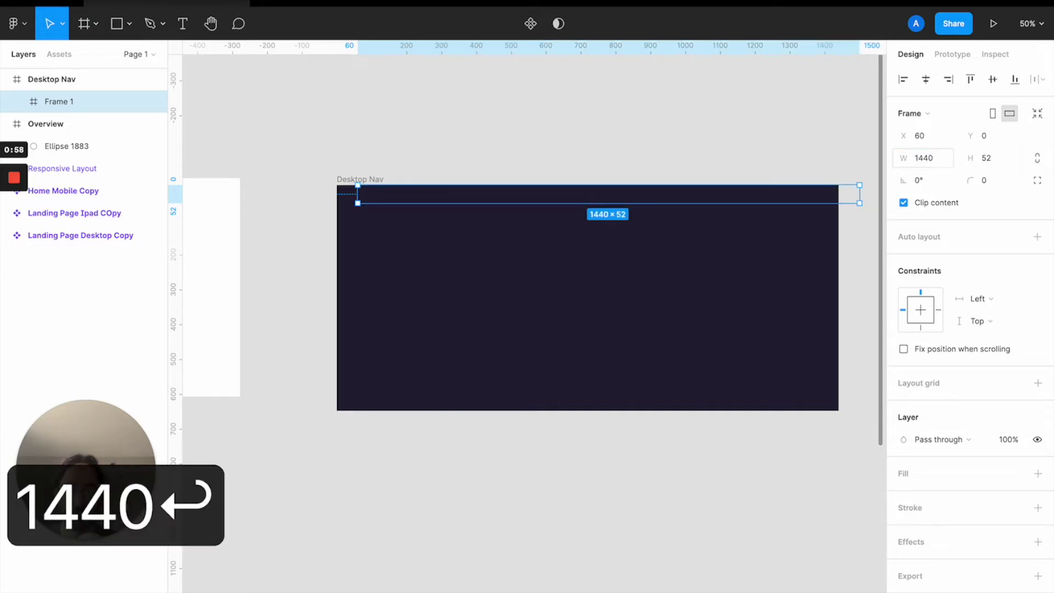
pyautogui.click(940, 137)
pyautogui.write('0')
pyautogui.press('Return')
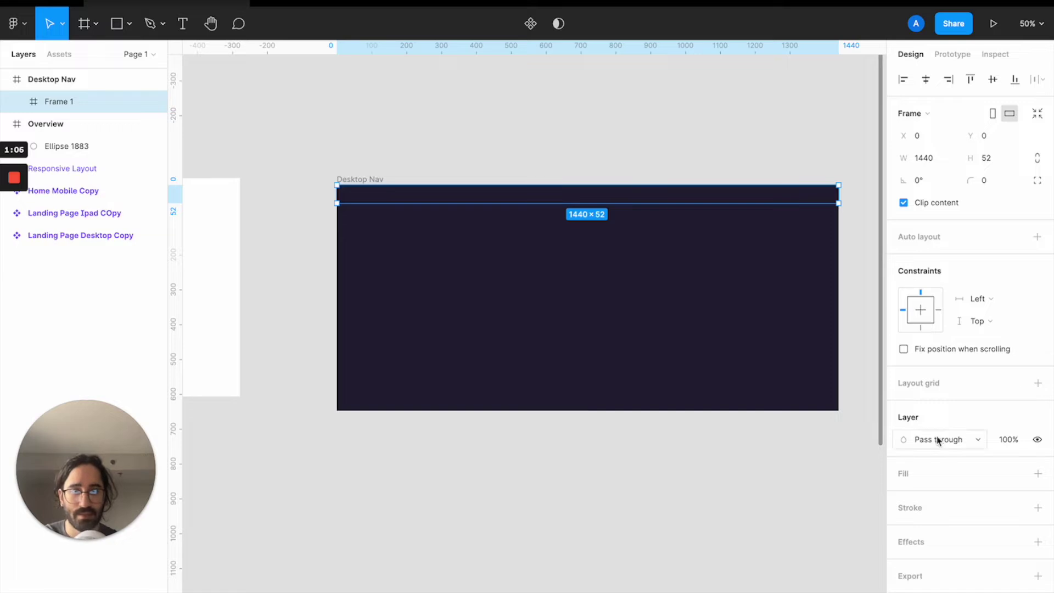
# Step: Add a fill to the nested frame and sample the Desktop Nav frame's navy colour for it
pyautogui.click(1038, 474)
pyautogui.hotkey('ctrl', 'c')
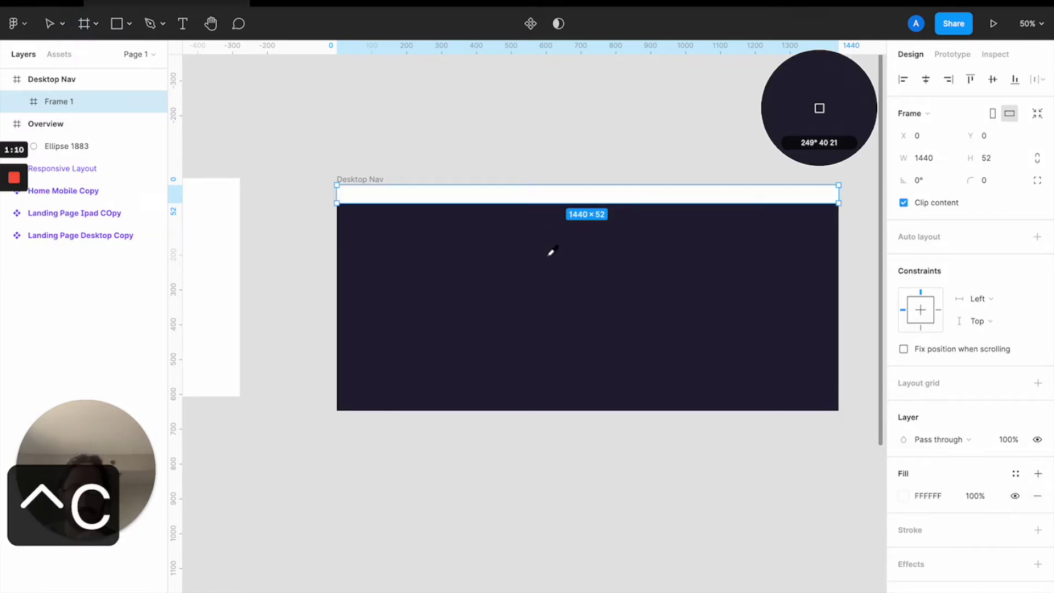
pyautogui.click(546, 253)
# Step: Darken the nested frame's fill by setting its HSB brightness to 11, giving the colour 13111C
pyautogui.click(902, 497)
pyautogui.click(840, 515)
pyautogui.hotkey('shift', 'Up')
pyautogui.hotkey('shift', 'Down')
pyautogui.hotkey('shift', 'Down')
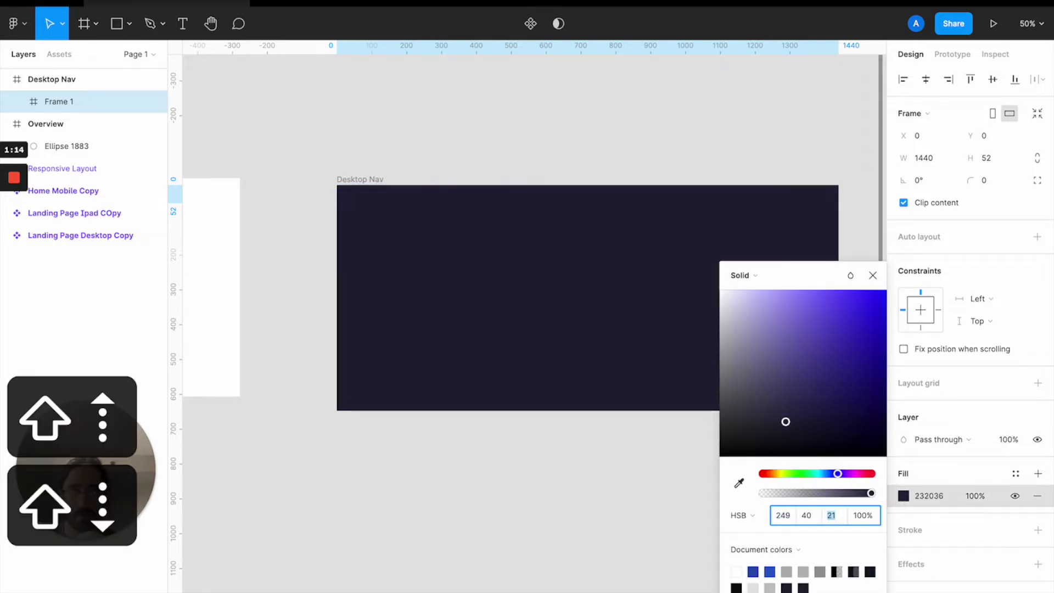
pyautogui.hotkey('shift', 'Up')
pyautogui.hotkey('shift', 'Down')
pyautogui.hotkey('shift', 'Down')
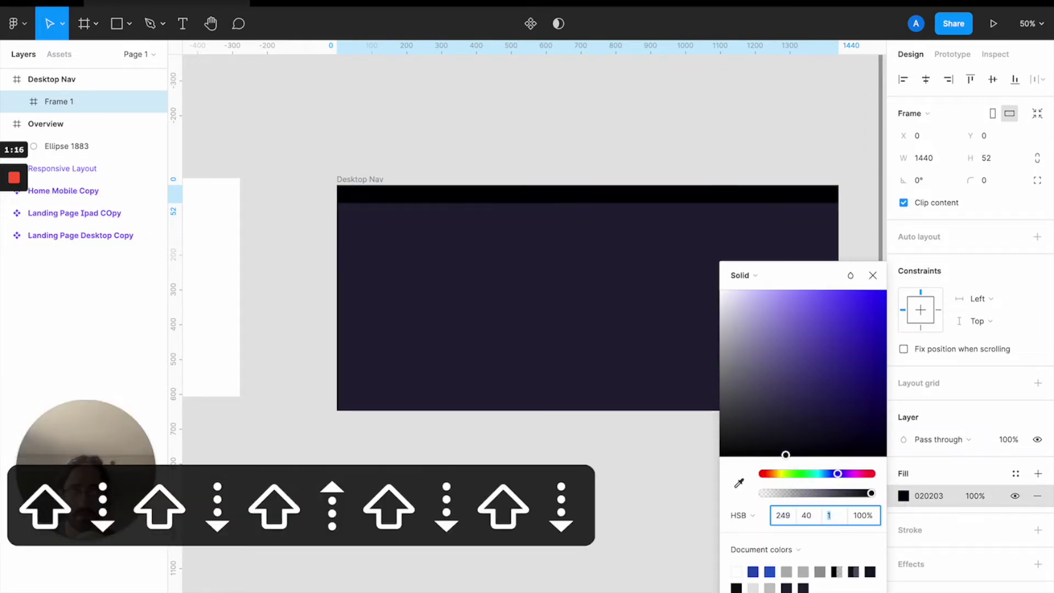
pyautogui.hotkey('shift', 'Up')
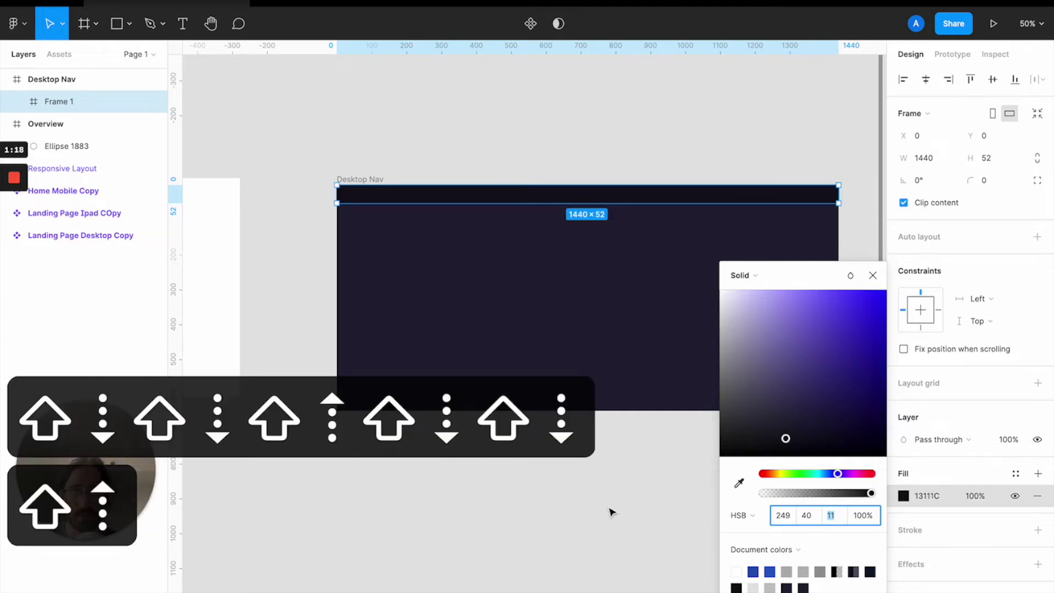
pyautogui.click(610, 509)
# Step: Create a text box about 164 × 20 near the left end of the nested frame, reading "CompanyLogo"
pyautogui.scroll(5, 499, 273)
pyautogui.hscroll(-2, 498, 273)
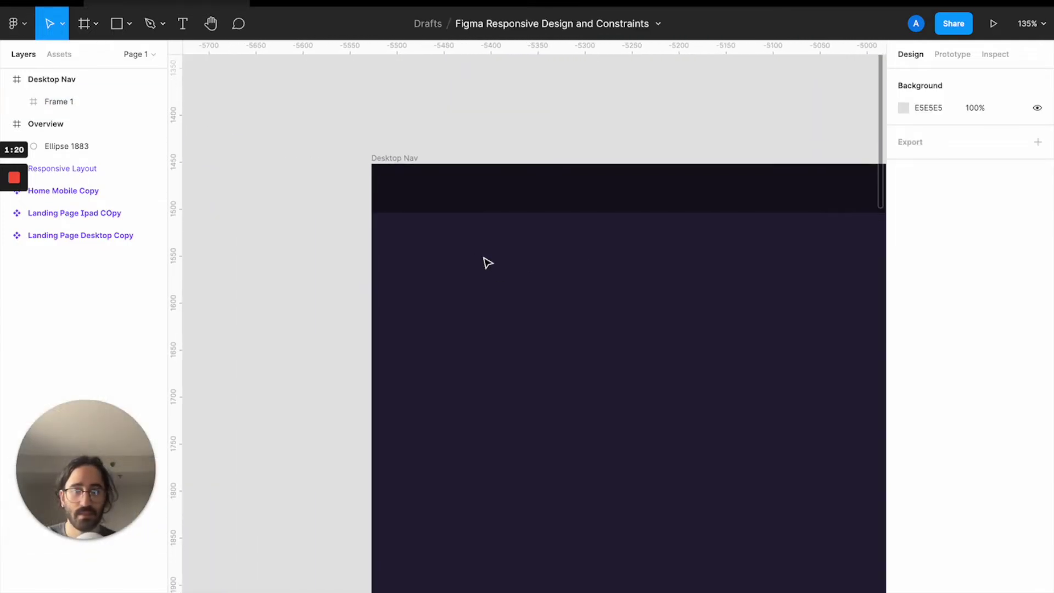
pyautogui.click(463, 205)
pyautogui.press('t')
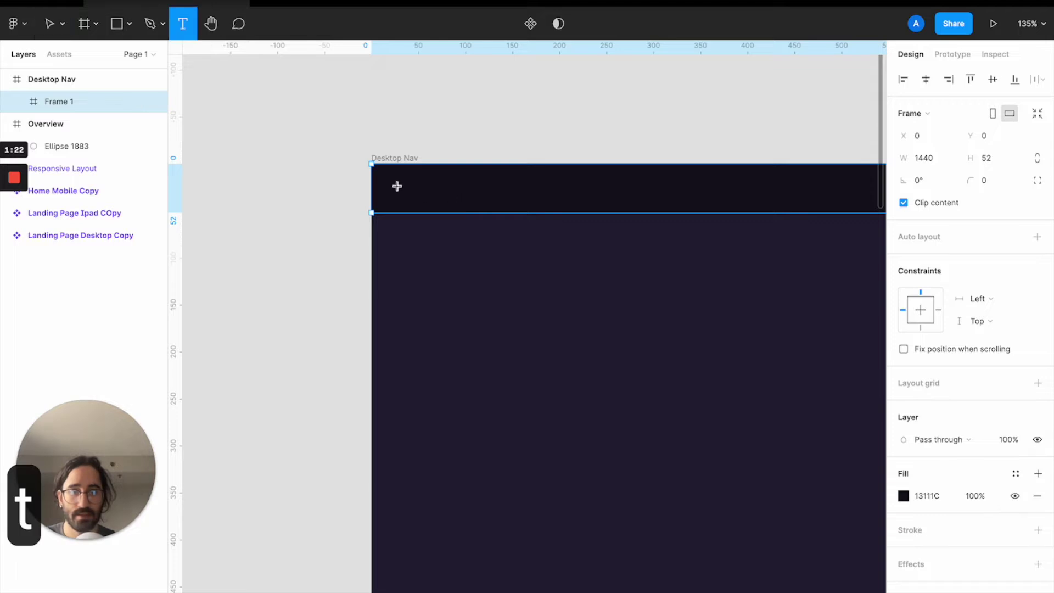
pyautogui.moveTo(394, 181); pyautogui.dragTo(548, 199)
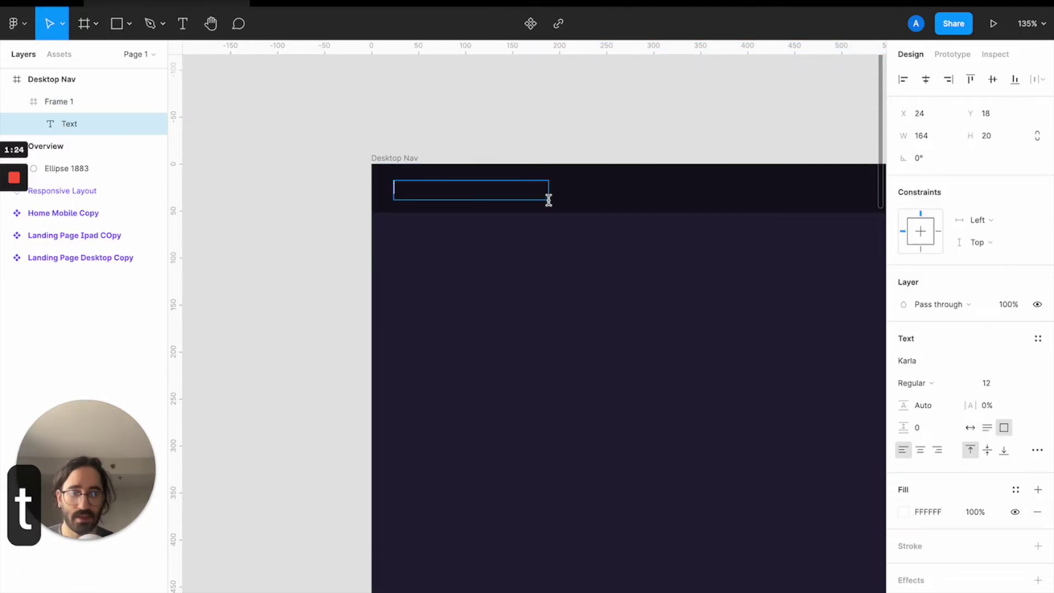
pyautogui.write('CompanyLOgo')
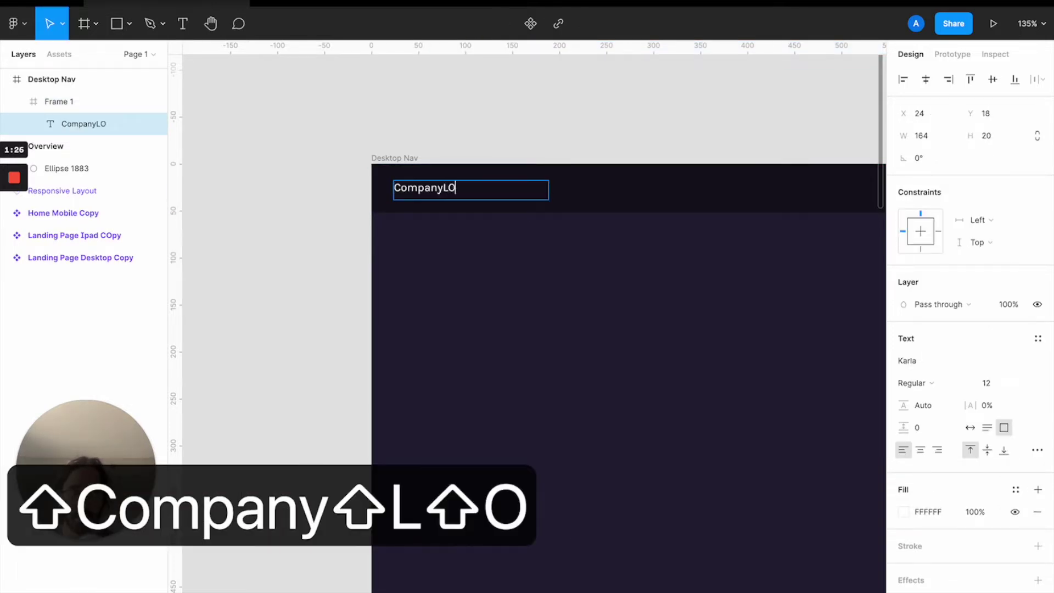
pyautogui.press('BackSpace')
pyautogui.press('BackSpace')
pyautogui.press('BackSpace')
pyautogui.write('ig')
pyautogui.press('BackSpace')
pyautogui.press('BackSpace')
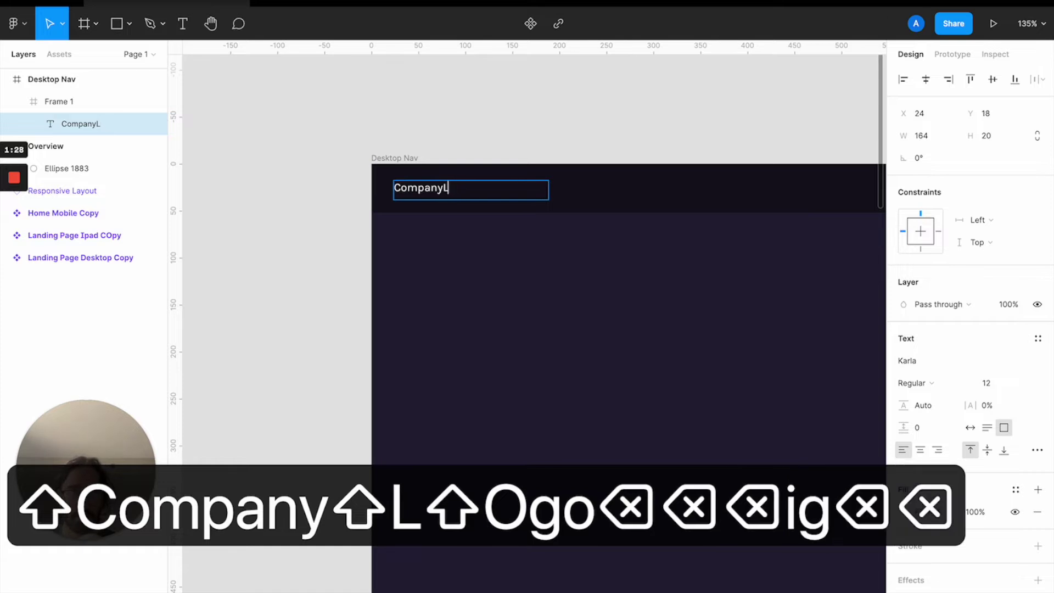
pyautogui.write('ogo')
pyautogui.press('Escape')
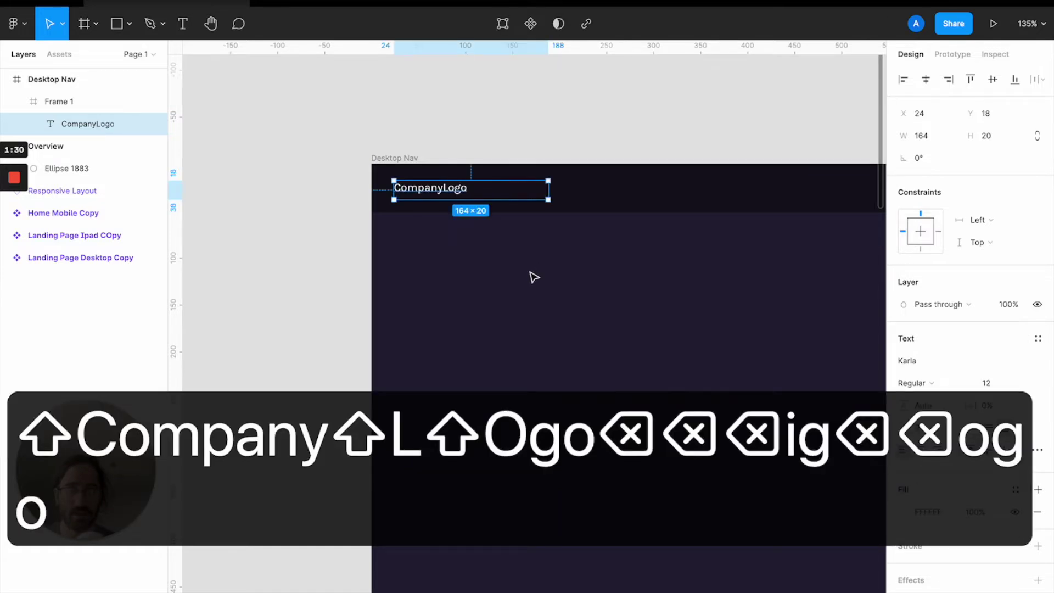
# Step: Set the CompanyLogo text's font size to 28 and its resizing to auto width
pyautogui.scroll(-3, 532, 285)
pyautogui.click(983, 382)
pyautogui.hotkey('shift', 'Up')
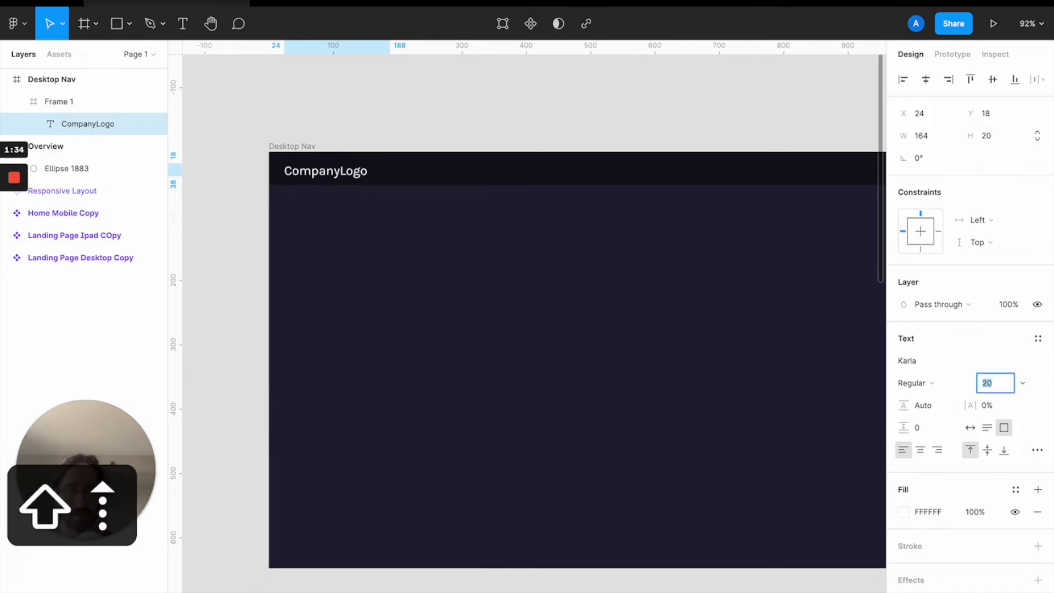
pyautogui.hotkey('shift', 'Up')
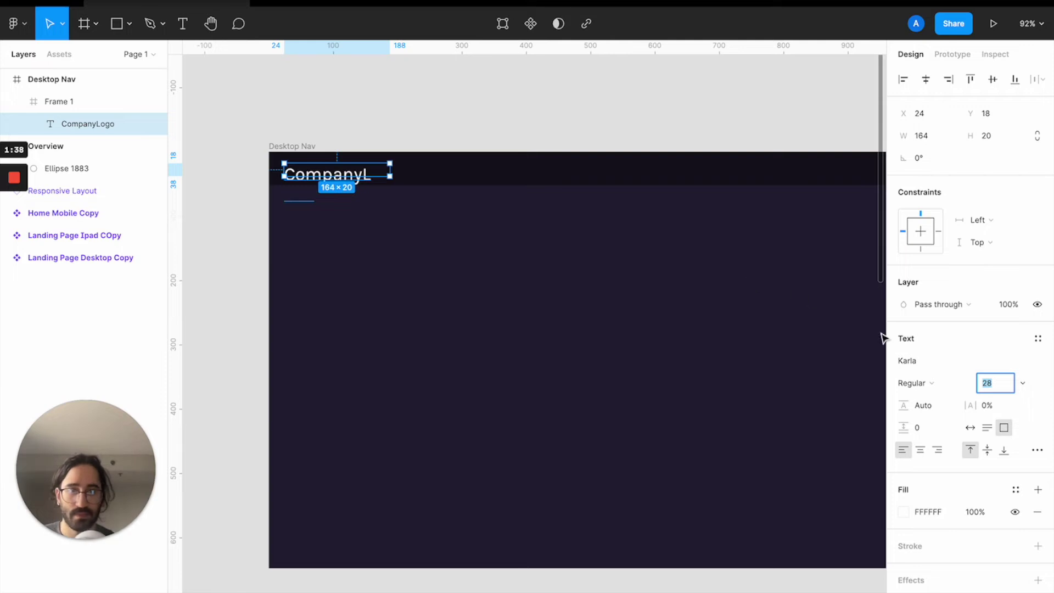
pyautogui.click(971, 428)
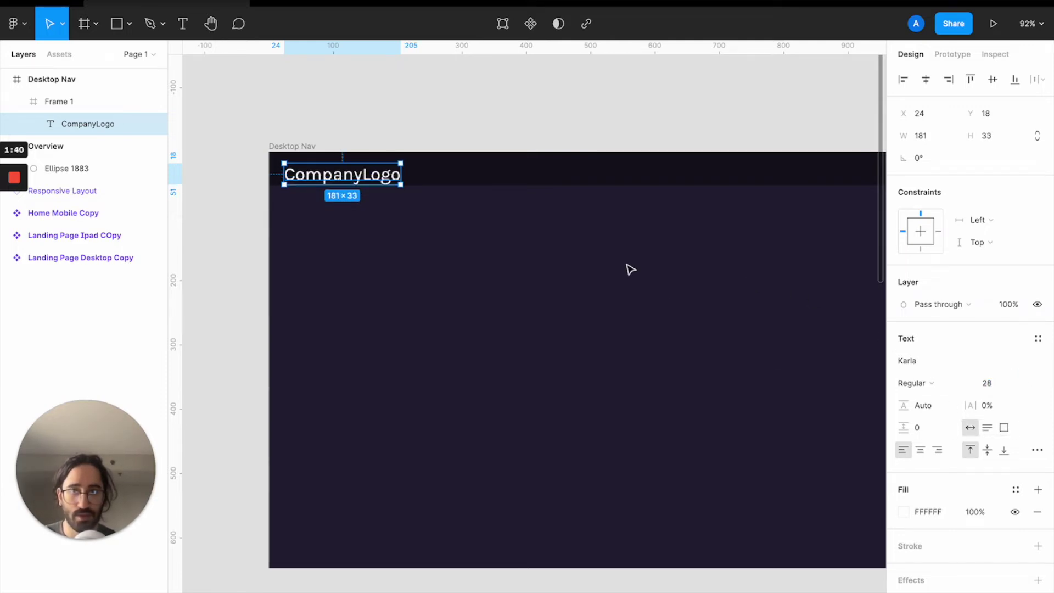
# Step: Make only the word "Logo" bold in the CompanyLogo text and move the text to about X 31, Y 9
pyautogui.moveTo(333, 180); pyautogui.dragTo(332, 181)
pyautogui.doubleClick(357, 176)
pyautogui.click(361, 177)
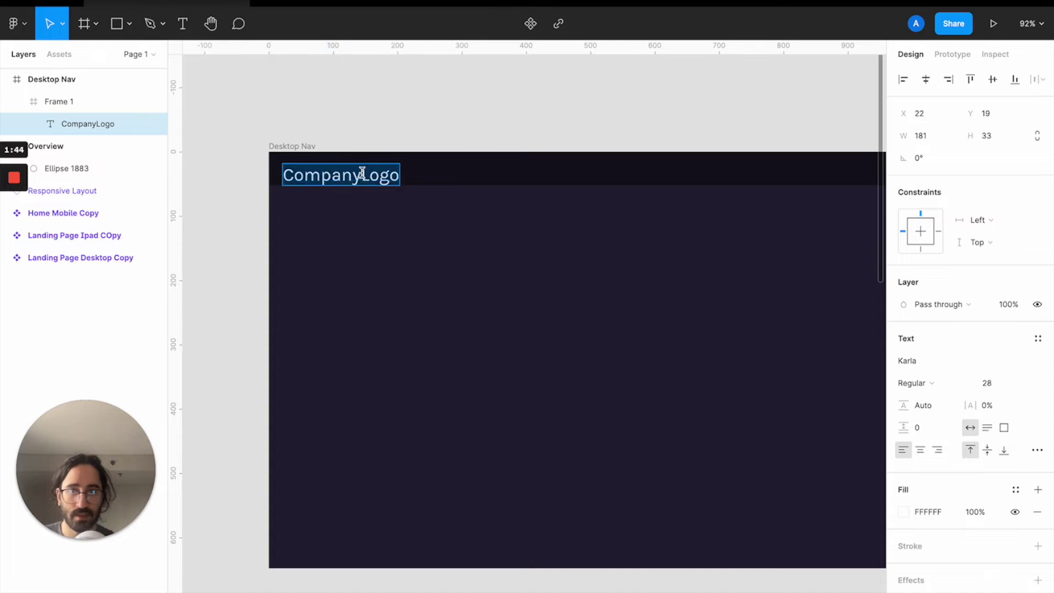
pyautogui.moveTo(363, 177); pyautogui.dragTo(426, 181)
pyautogui.press('super+b')
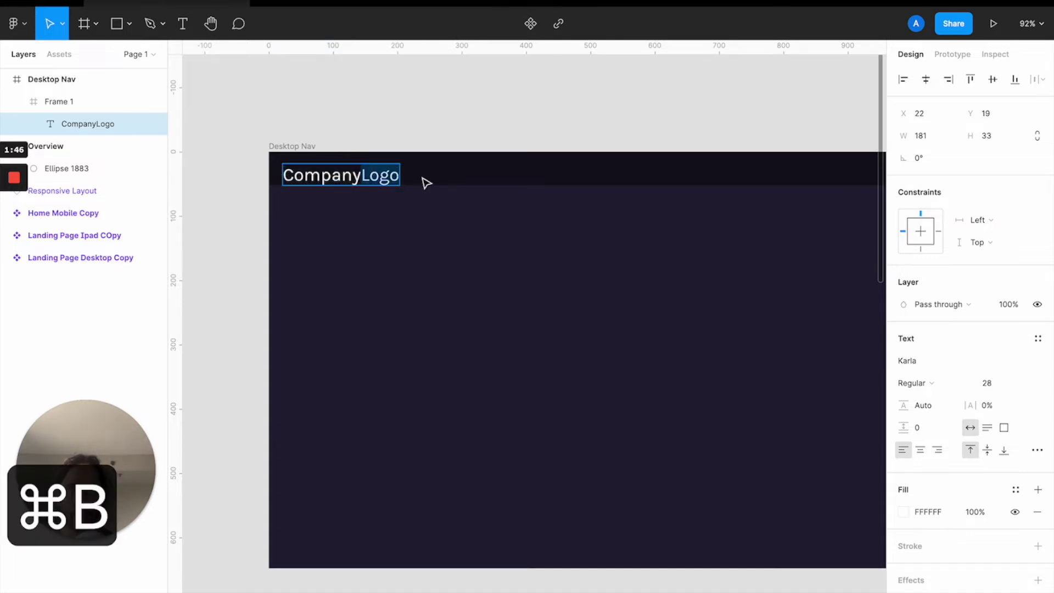
pyautogui.press('Escape')
pyautogui.moveTo(330, 177); pyautogui.dragTo(337, 172)
# Step: Increase the nested navigation bar frame's height to 68
pyautogui.hscroll(5, 444, 235)
pyautogui.keyDown('ctrl'); pyautogui.scroll(-2, 444, 235); pyautogui.keyUp('ctrl')
pyautogui.hscroll(-3, 419, 176)
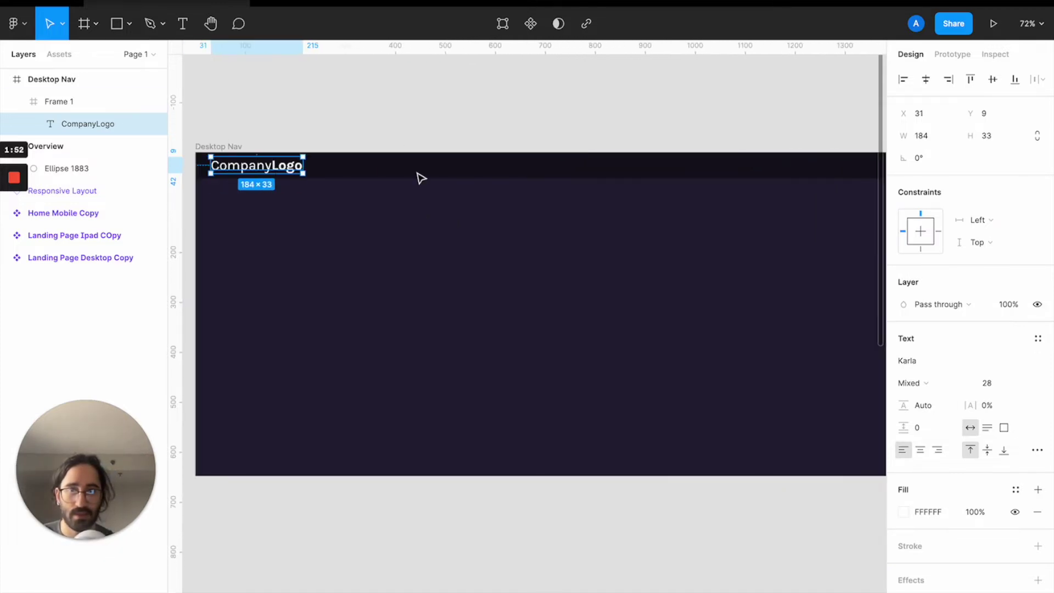
pyautogui.click(236, 145)
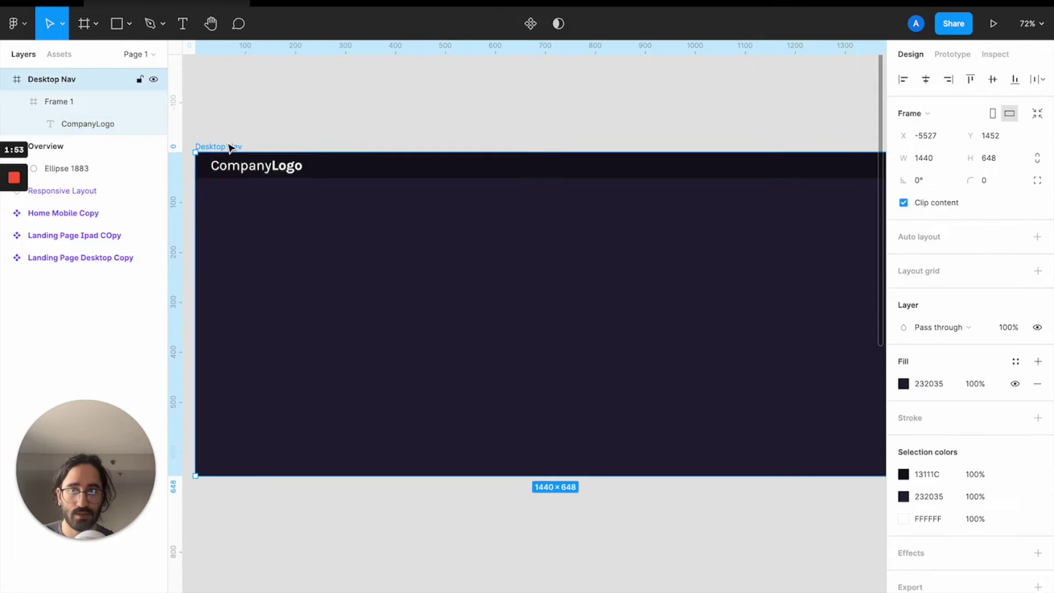
pyautogui.click(332, 165)
pyautogui.hotkey('shift', 'Up')
pyautogui.hotkey('shift', 'Up')
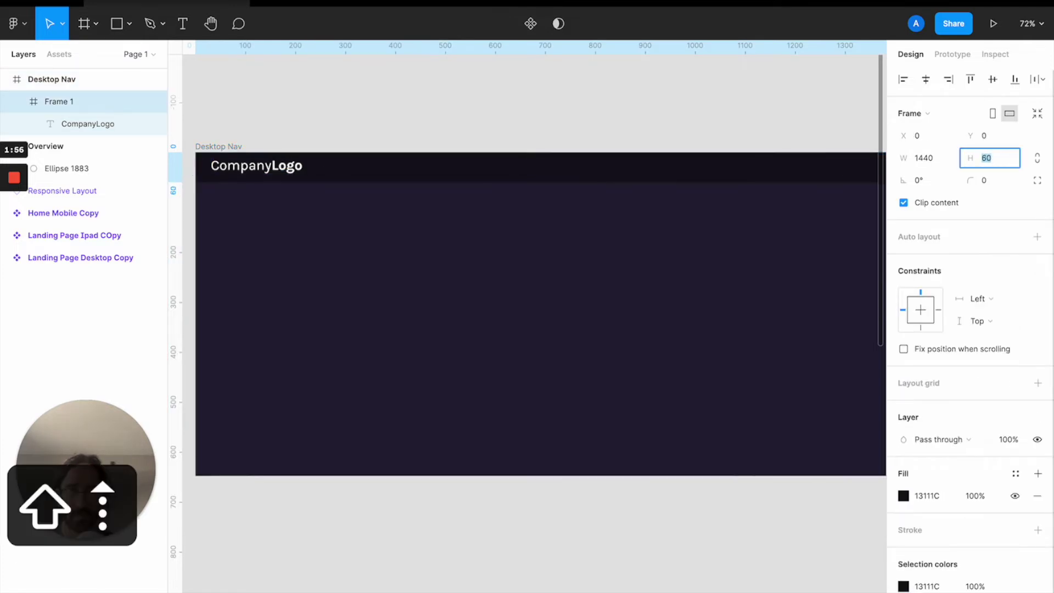
# Step: Move the CompanyLogo text down to Y 17 in the navigation bar and set its X position to 48
pyautogui.click(251, 169)
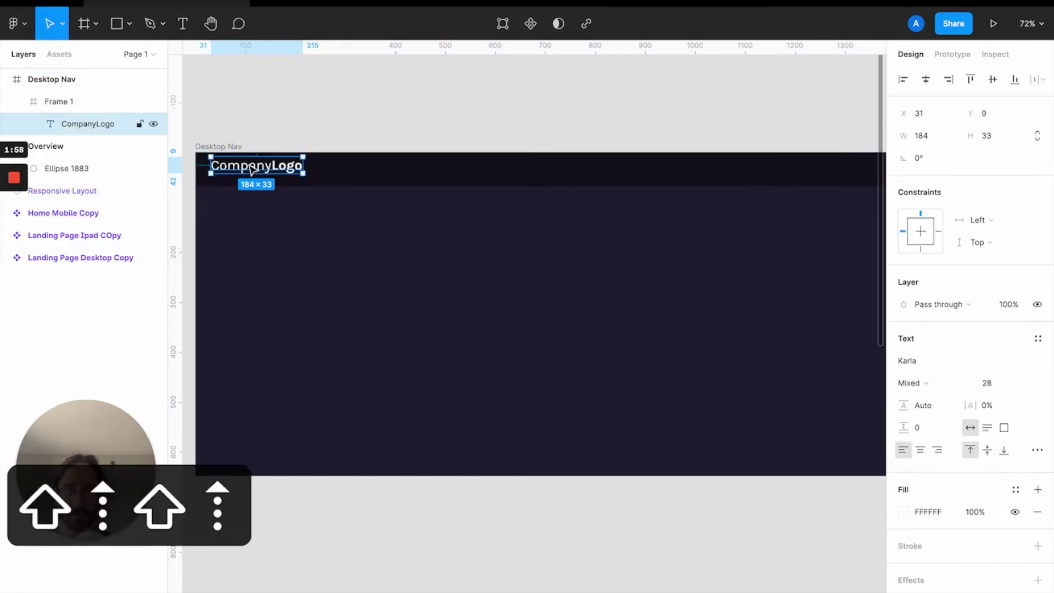
pyautogui.moveTo(251, 169); pyautogui.dragTo(284, 171)
pyautogui.click(928, 115)
pyautogui.write('48')
pyautogui.press('Return')
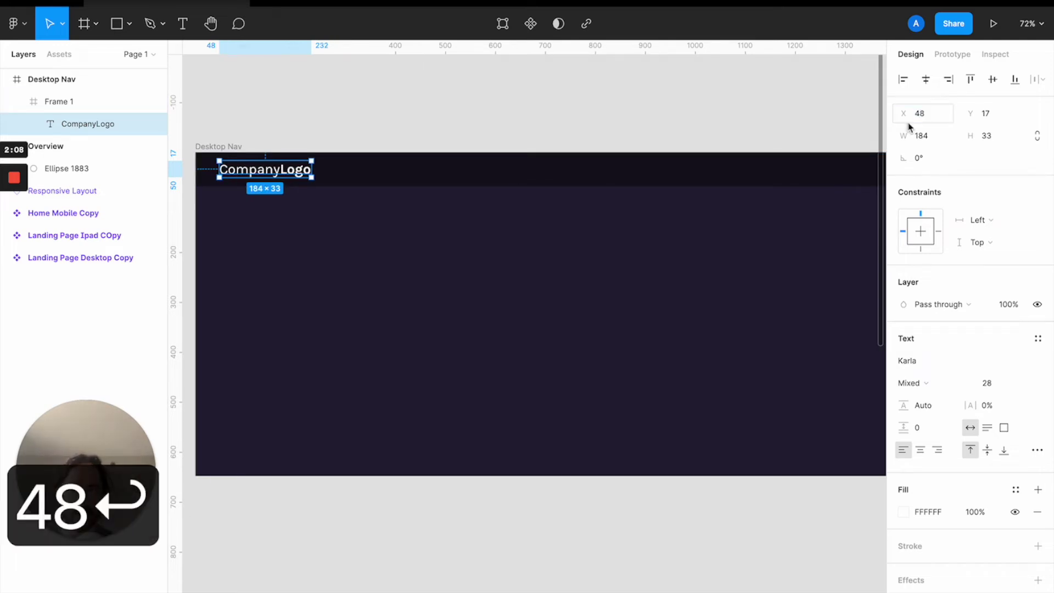
# Step: Set the CompanyLogo text's X position to 96
pyautogui.click(607, 305)
pyautogui.scroll(-5, 607, 306)
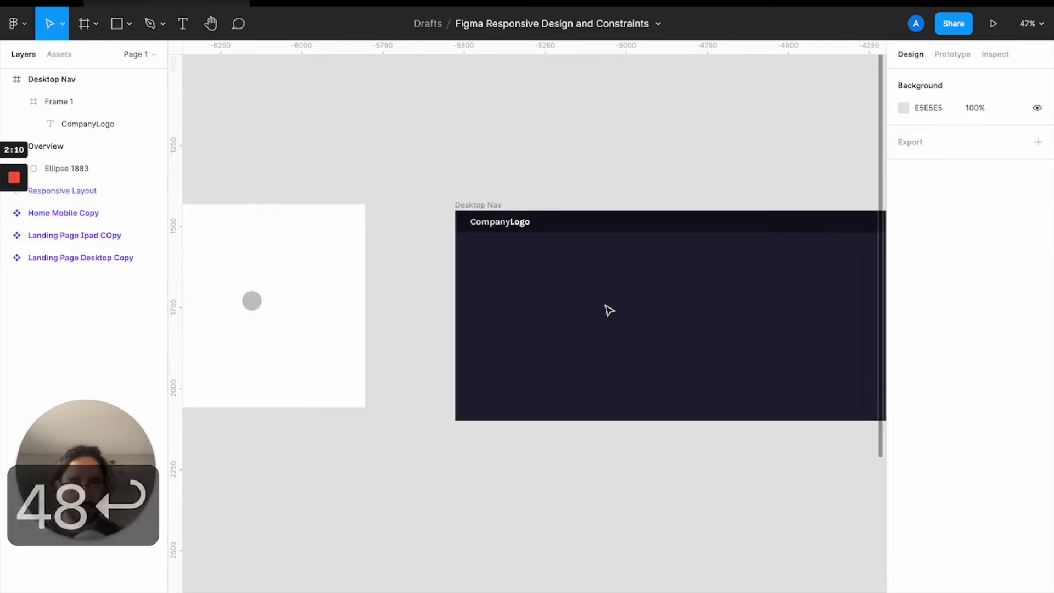
pyautogui.click(523, 225)
pyautogui.click(521, 223)
pyautogui.click(920, 113)
pyautogui.write('96')
pyautogui.press('Return')
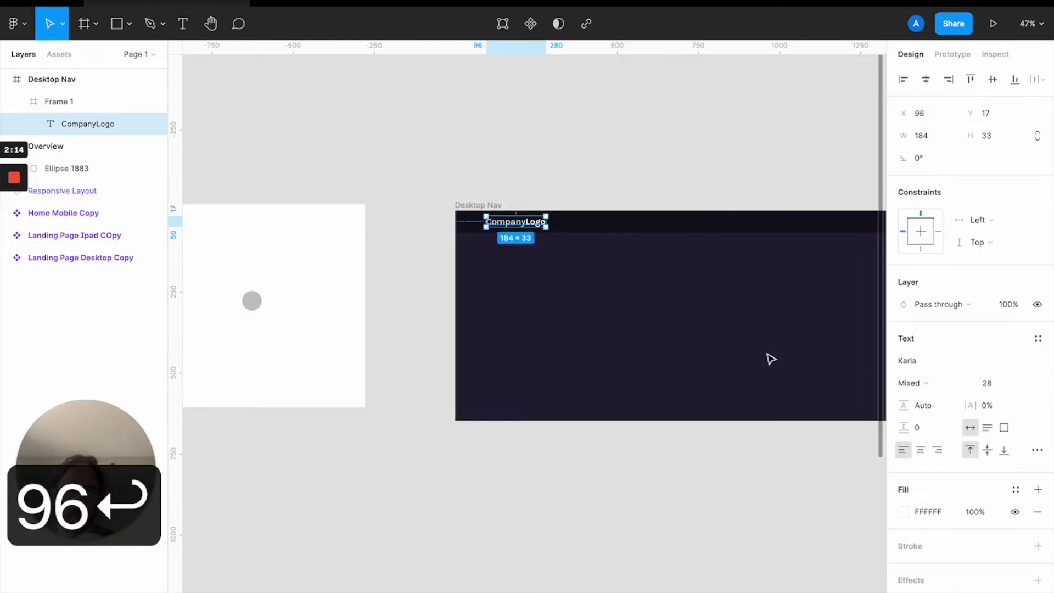
# Step: Place a copy of the CompanyLogo text further right in the navigation bar, at about X 889, Y 17
pyautogui.click(694, 437)
pyautogui.hscroll(5, 694, 438)
pyautogui.click(319, 227)
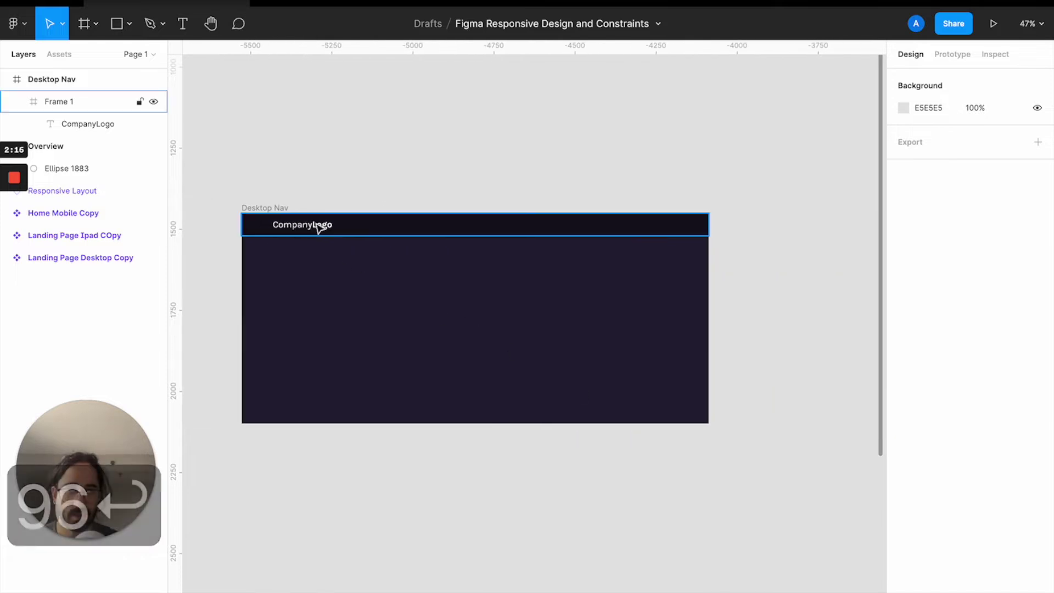
pyautogui.click(318, 228)
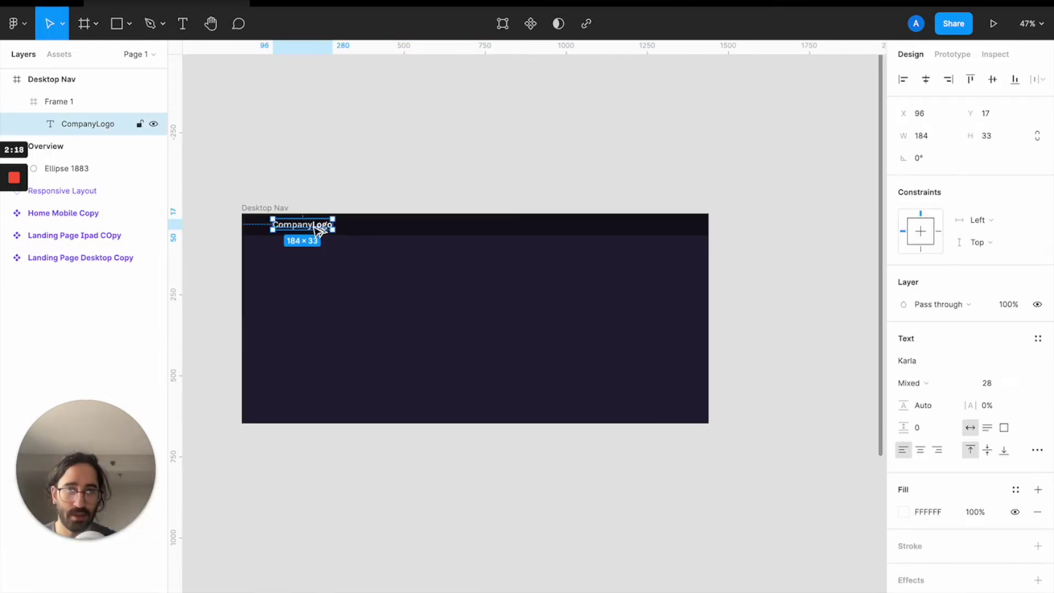
pyautogui.moveTo(318, 228); pyautogui.dragTo(572, 227)
# Step: Remove the bold formatting from the copied logo text and replace its wording with "Home"
pyautogui.doubleClick(572, 226)
pyautogui.click(569, 224)
pyautogui.press('super+b')
pyautogui.doubleClick(569, 224)
pyautogui.press('super+b')
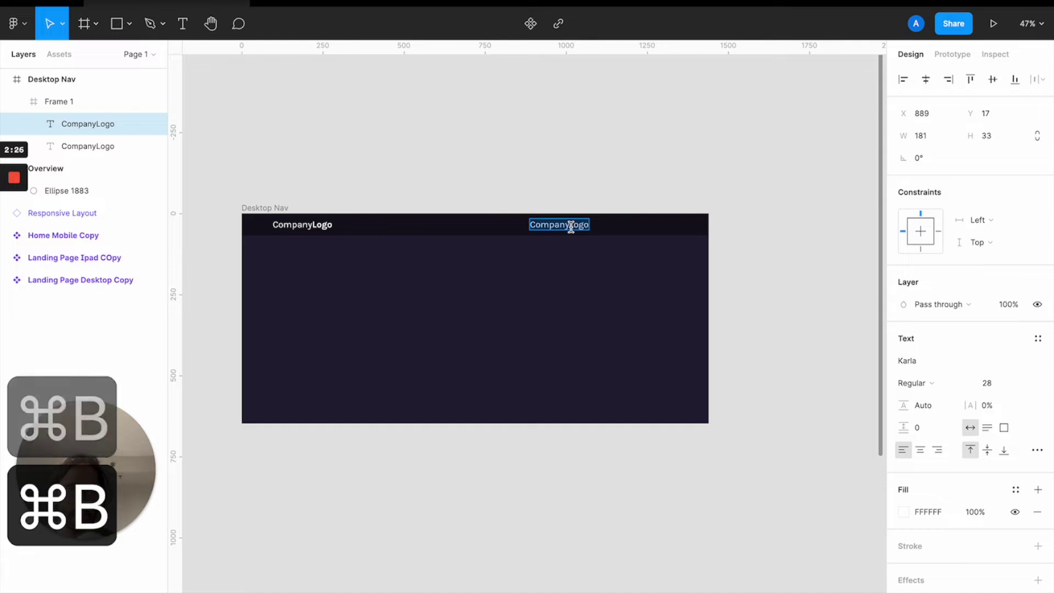
pyautogui.write('Home')
pyautogui.press('Escape')
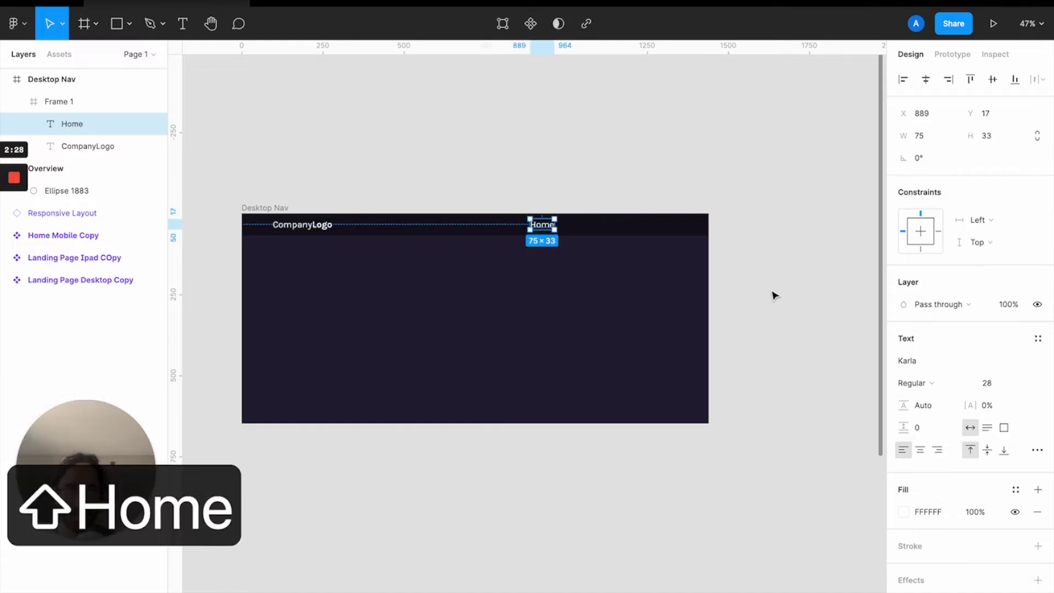
# Step: Set the Home text's font size to 20
pyautogui.click(987, 383)
pyautogui.write('20')
pyautogui.press('Return')
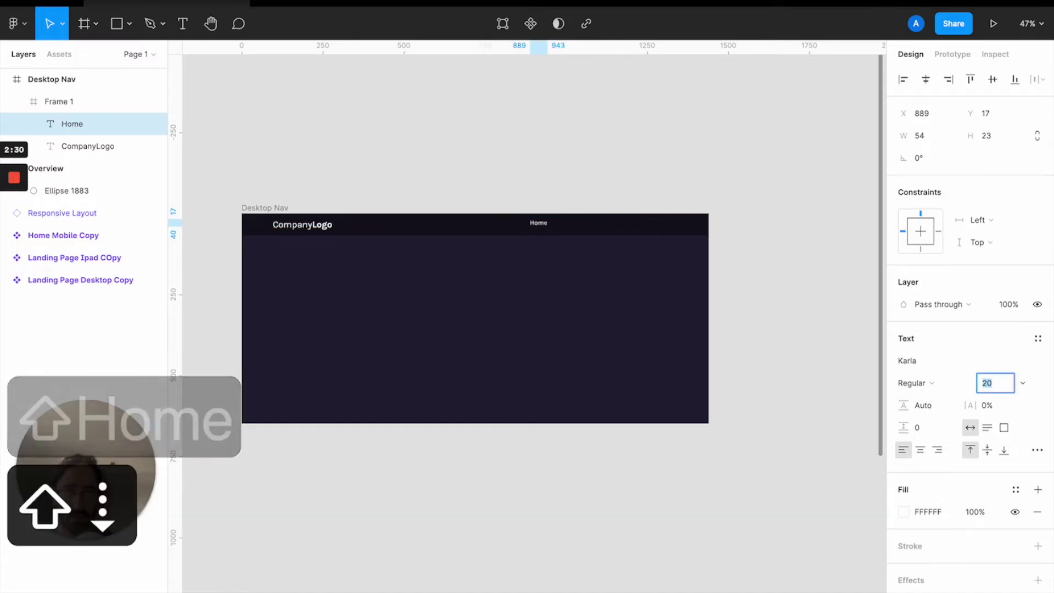
# Step: Move the Home text to about X 928, Y 22 and place a copy of it at about X 1011 reading "About"
pyautogui.scroll(5, 565, 235)
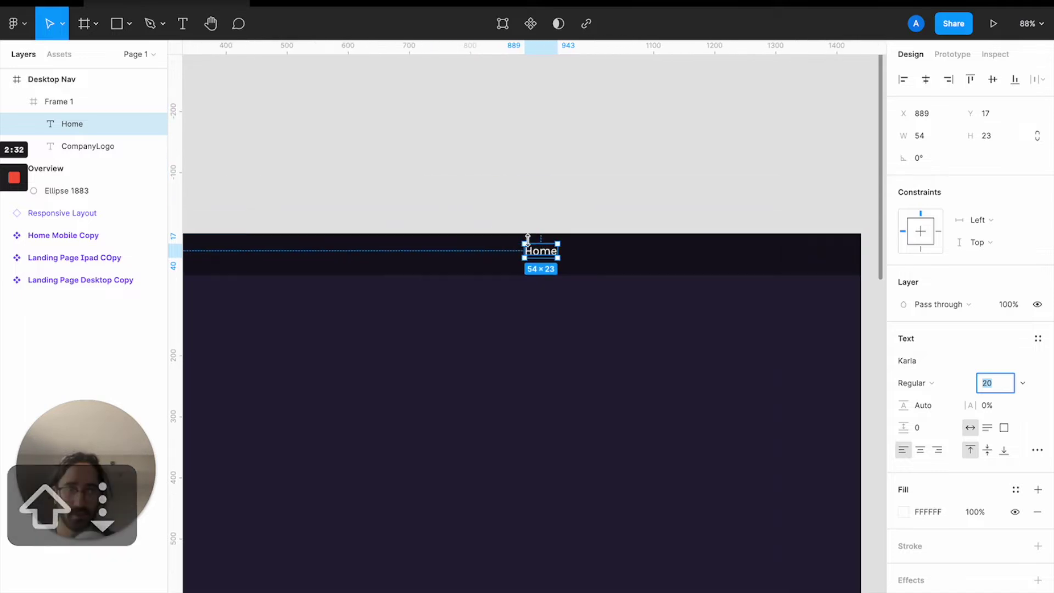
pyautogui.moveTo(541, 251); pyautogui.dragTo(617, 253)
pyautogui.doubleClick(617, 253)
pyautogui.write('About')
pyautogui.press('Escape')
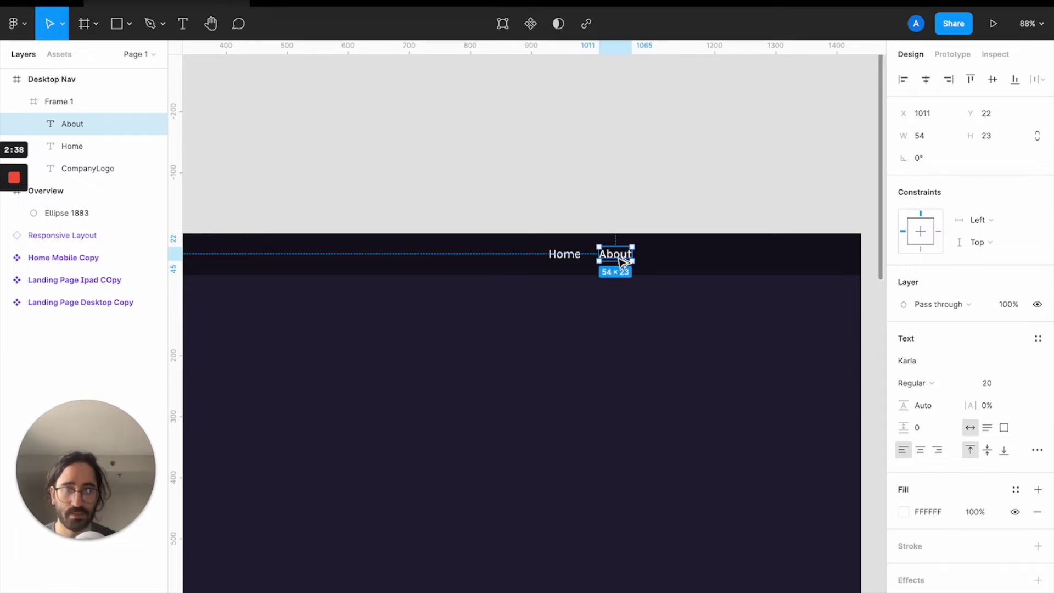
# Step: Duplicate the About text to its right and change the copy's wording to "Contact"
pyautogui.moveTo(622, 261); pyautogui.dragTo(665, 261)
pyautogui.doubleClick(662, 254)
pyautogui.write('Contact')
pyautogui.press('Escape')
# Step: Wrap the Home, About and Contact texts in one frame and name that frame "Links"
pyautogui.click(563, 254)
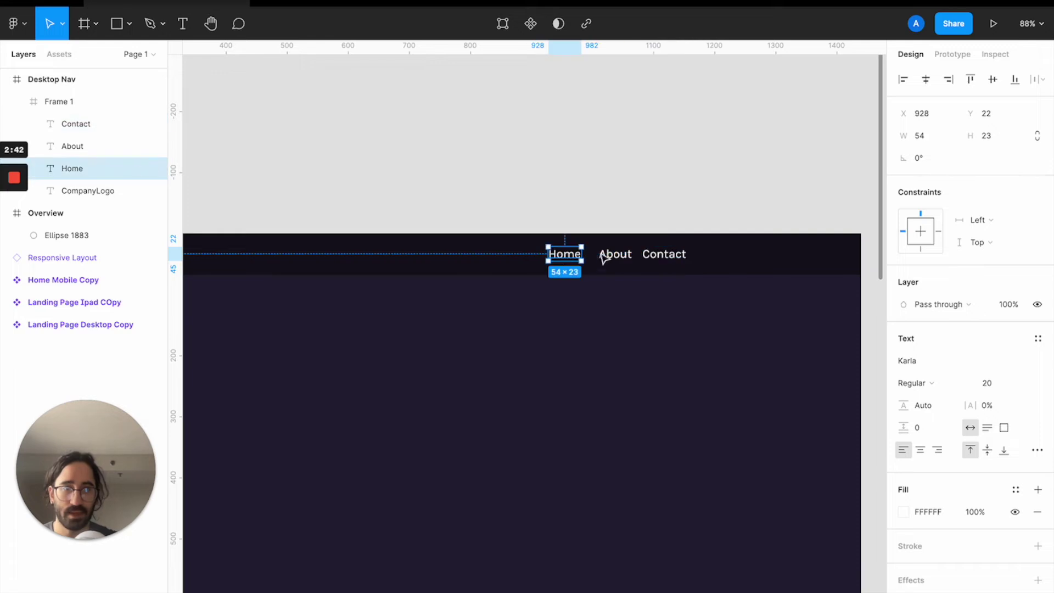
pyautogui.keyDown('shift'); pyautogui.click(626, 260); pyautogui.keyUp('shift')
pyautogui.keyDown('shift'); pyautogui.click(679, 254); pyautogui.keyUp('shift')
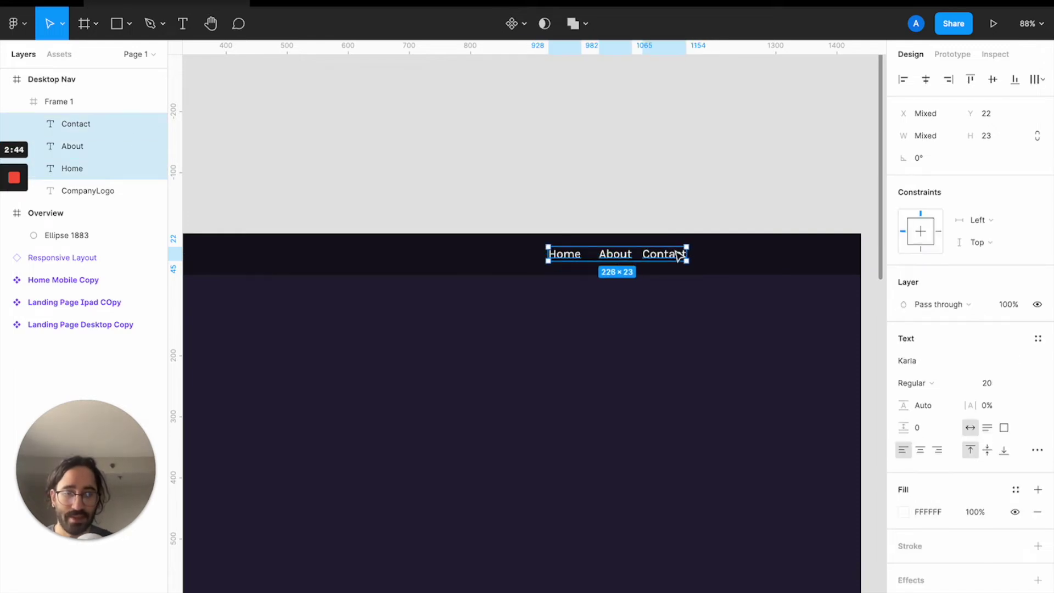
pyautogui.hotkey('ctrl', 'alt', 'g')
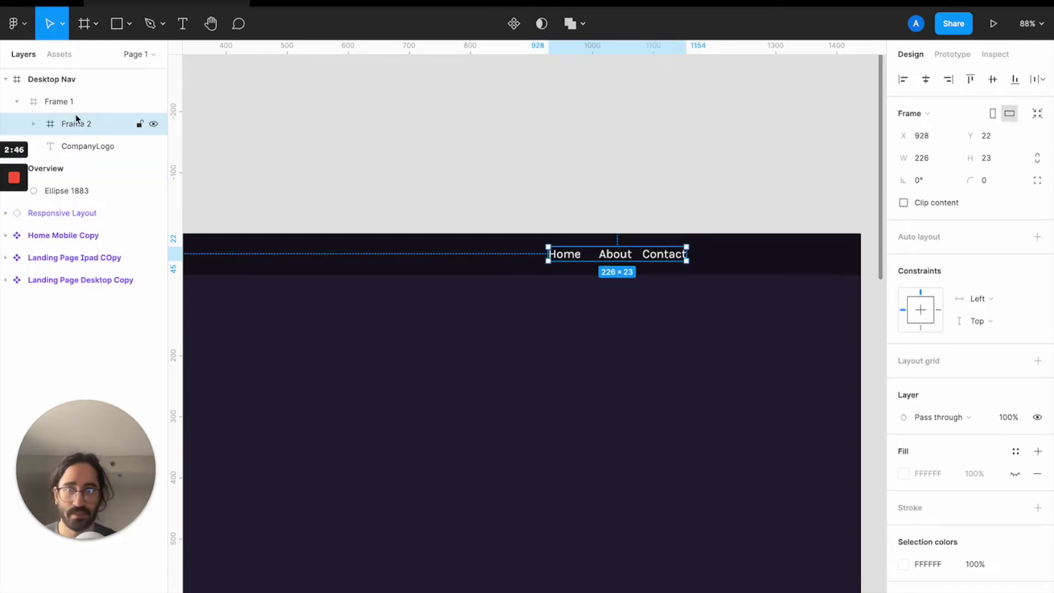
pyautogui.doubleClick(74, 125)
pyautogui.write('Li')
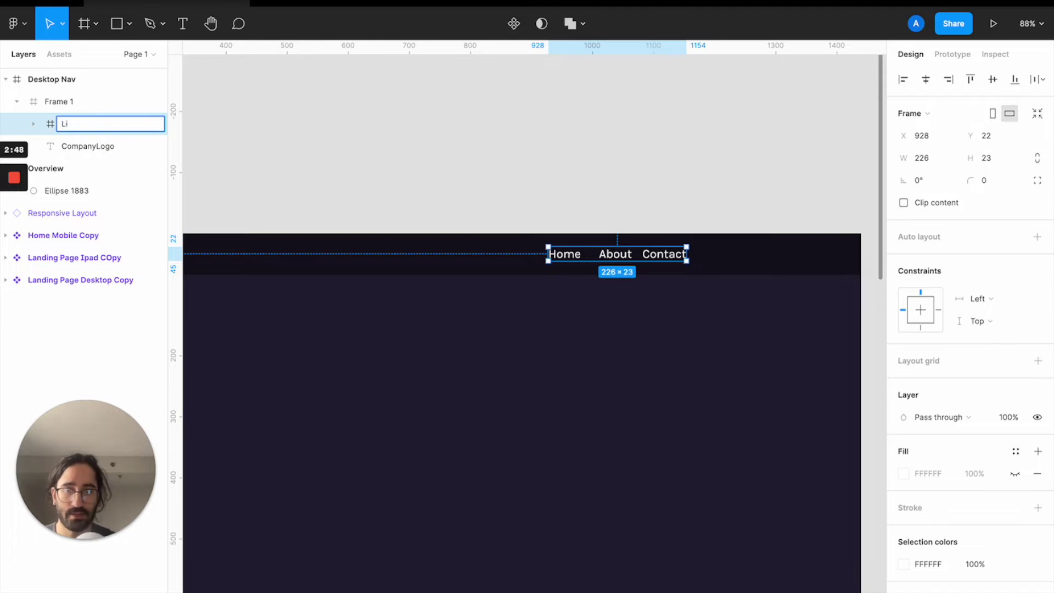
pyautogui.write('nks')
pyautogui.press('Return')
# Step: Rename the frame that holds the Links frame and the CompanyLogo text as "Top Nav"
pyautogui.doubleClick(68, 103)
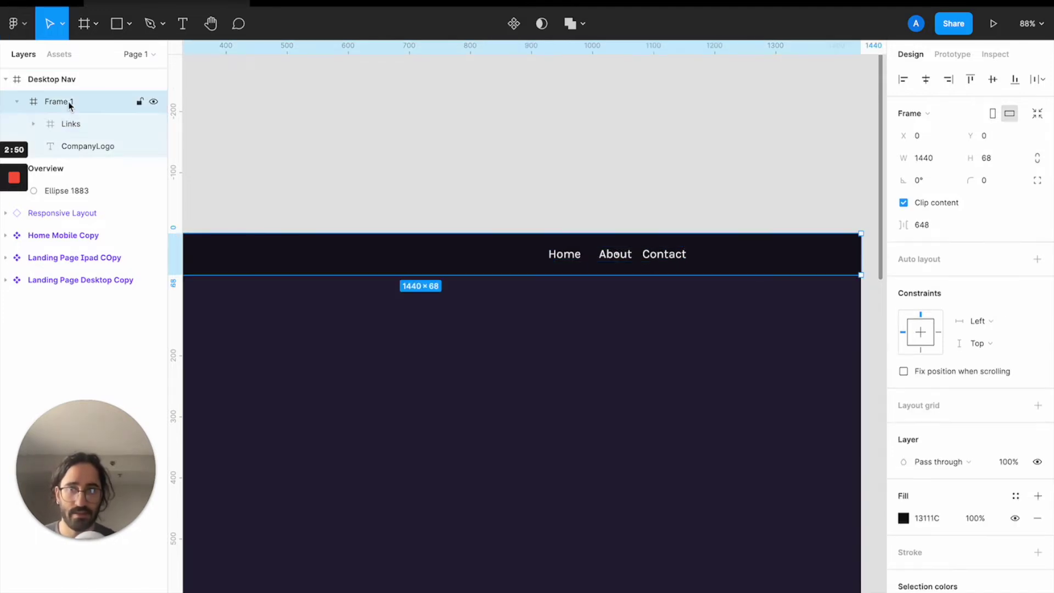
pyautogui.write('Top')
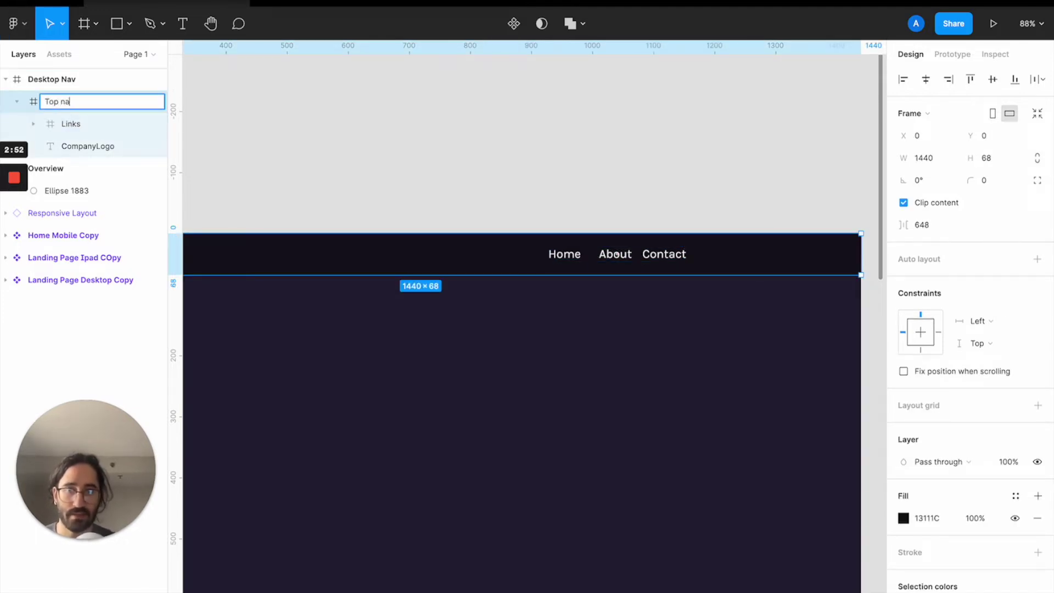
pyautogui.write(' Nav')
pyautogui.press('Return')
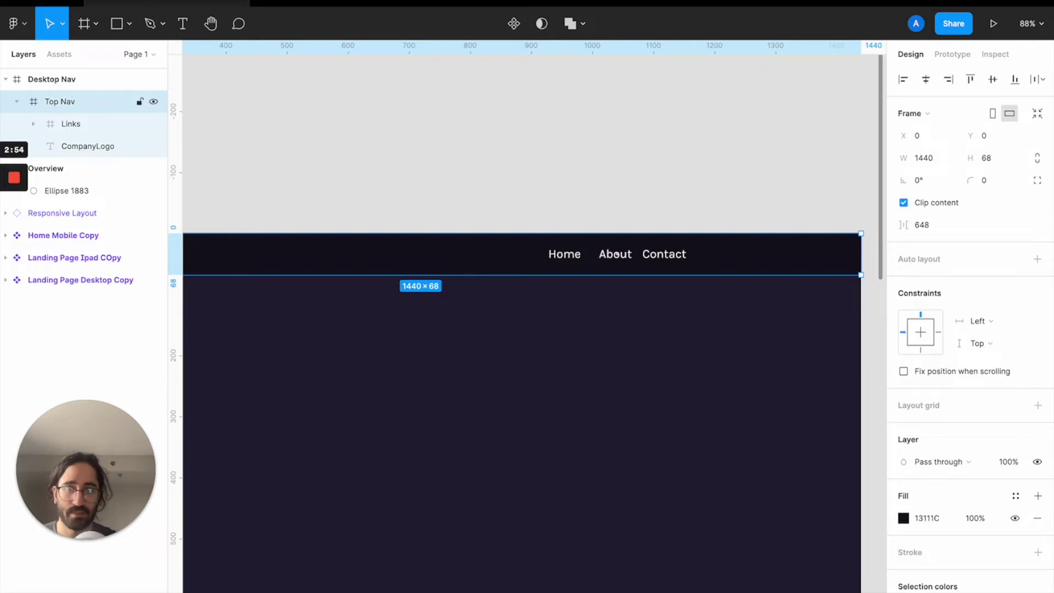
# Step: Look over the Desktop Nav frame and its navigation bar from edge to edge
pyautogui.scroll(-3, 504, 306)
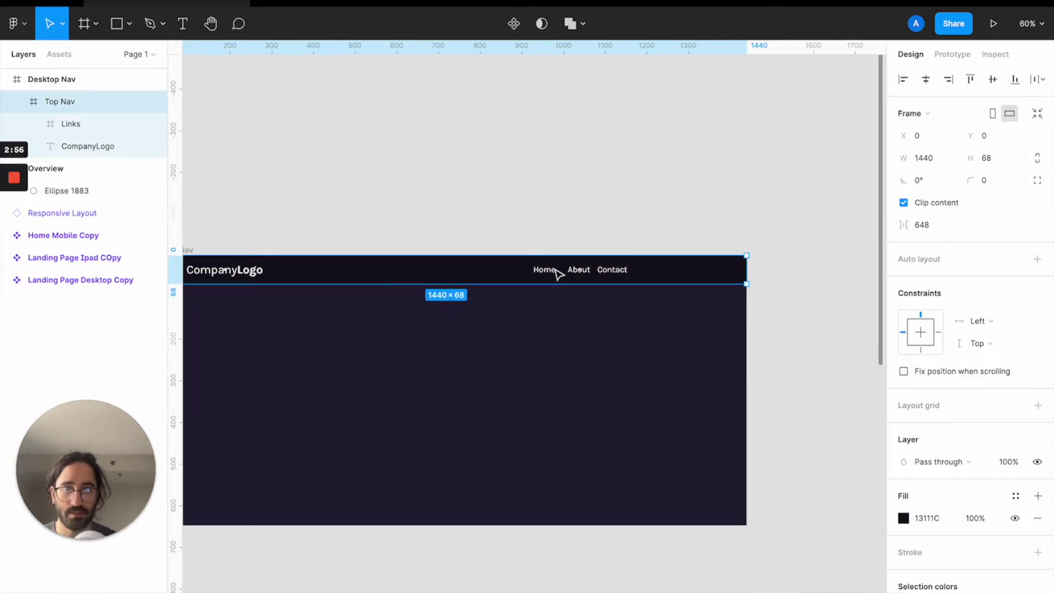
pyautogui.click(555, 272)
pyautogui.click(476, 275)
pyautogui.hscroll(-5, 472, 275)
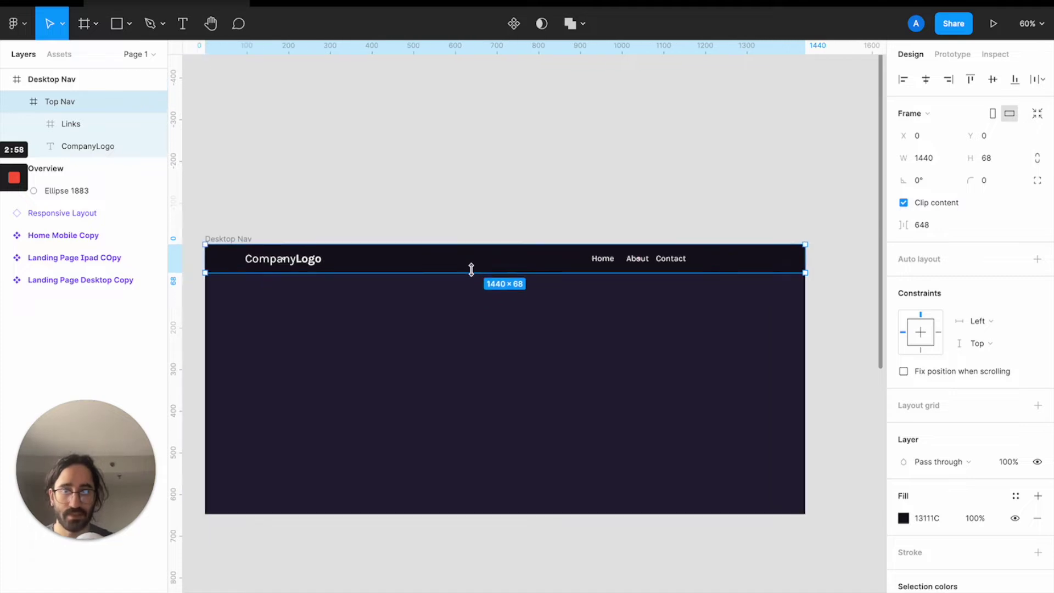
pyautogui.hscroll(2, 736, 277)
pyautogui.hscroll(3, 736, 280)
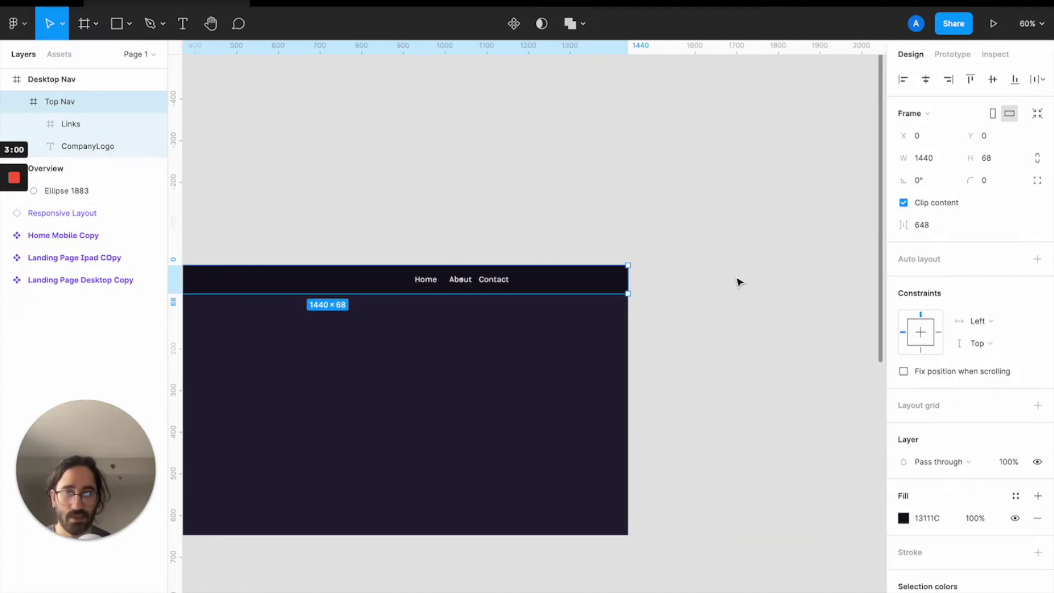
pyautogui.hscroll(-1, 736, 280)
pyautogui.scroll(-3, 734, 275)
pyautogui.hscroll(3, 663, 279)
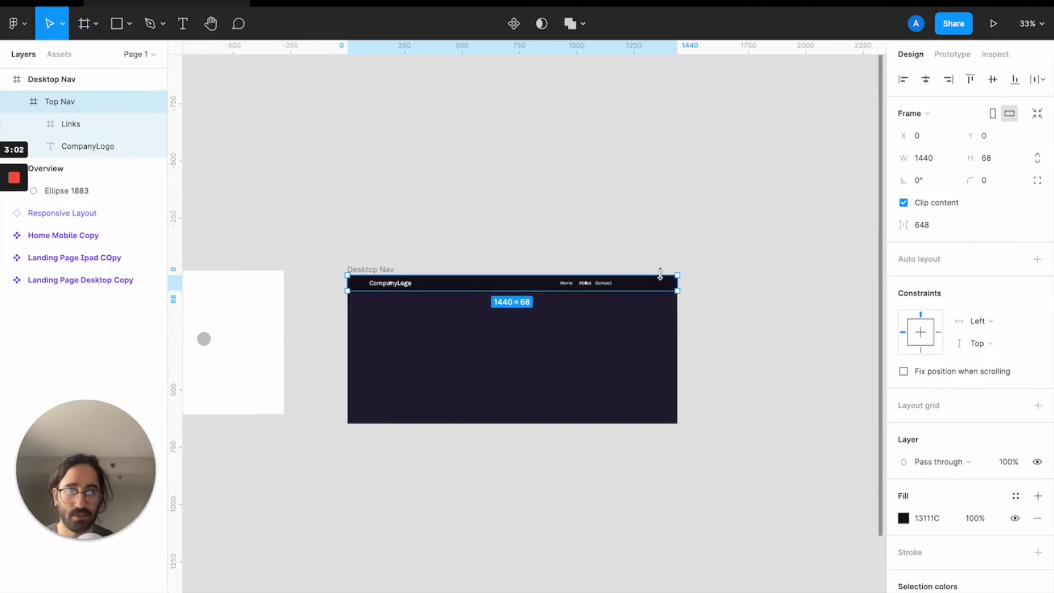
pyautogui.scroll(3, 588, 275)
pyautogui.hscroll(-2, 588, 275)
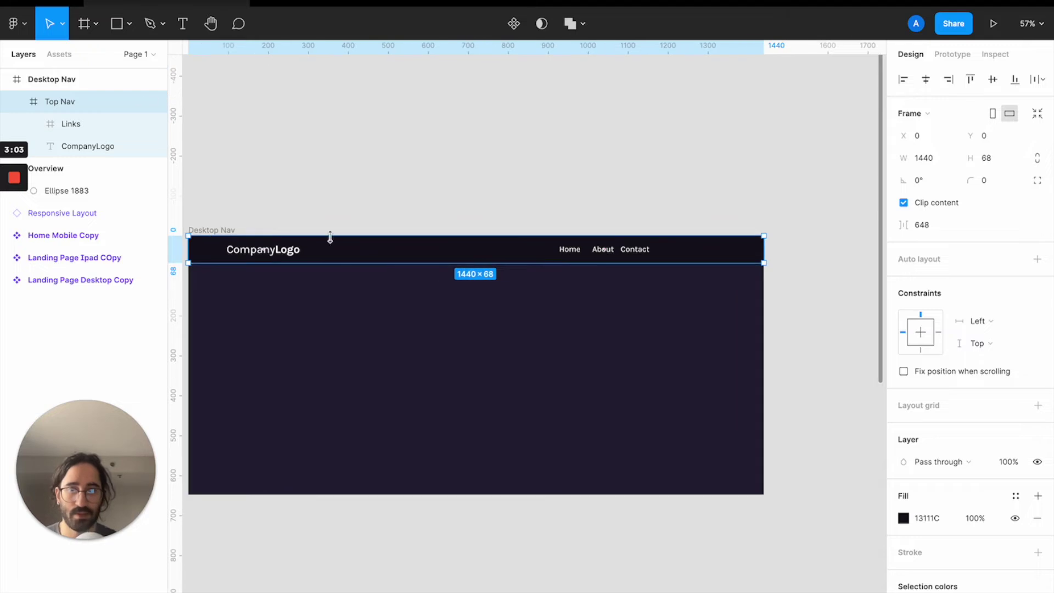
# Step: Inspect the CompanyLogo text, the Links frame, Top Nav and Desktop Nav, comparing each object's parent frame and constraints
pyautogui.click(292, 257)
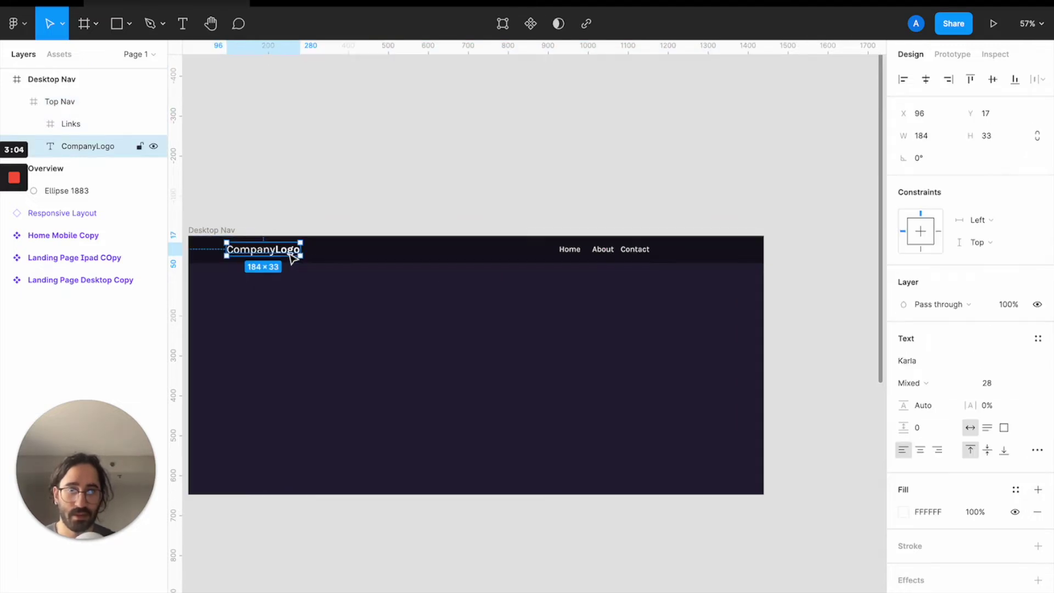
pyautogui.click(383, 250)
pyautogui.click(294, 256)
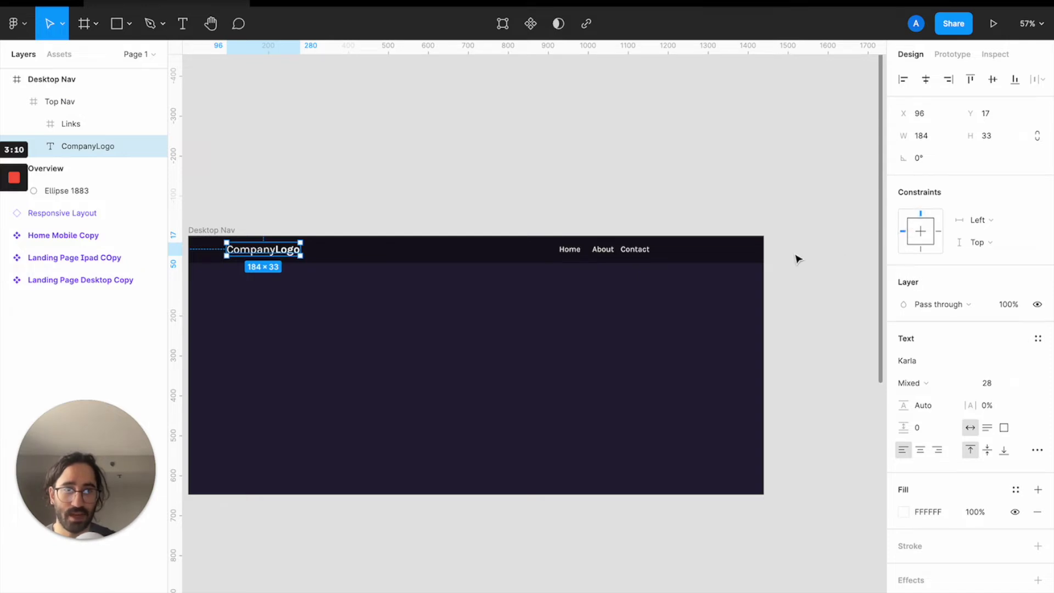
pyautogui.click(645, 248)
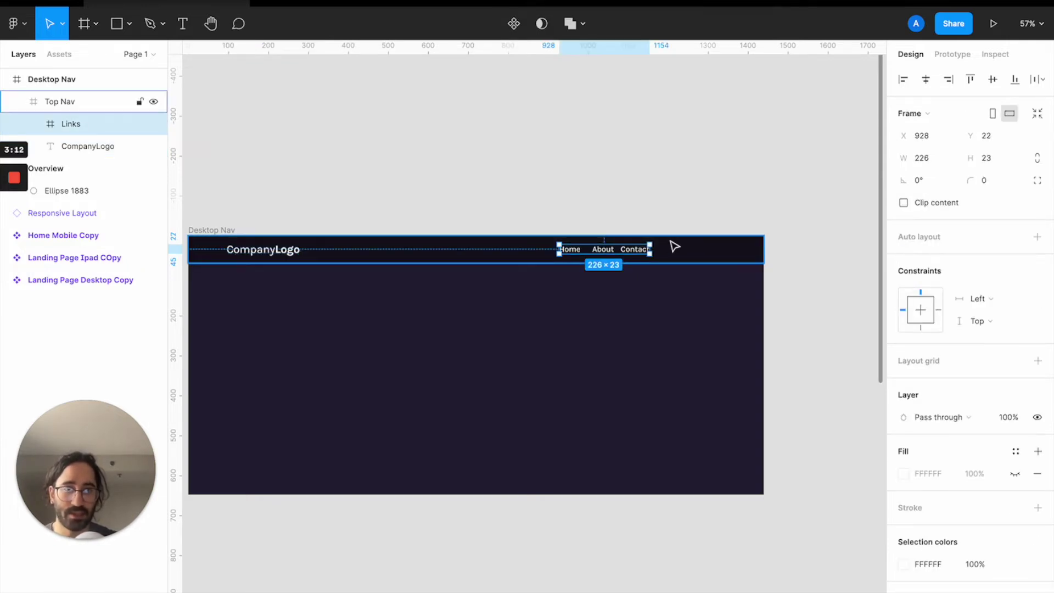
pyautogui.click(670, 219)
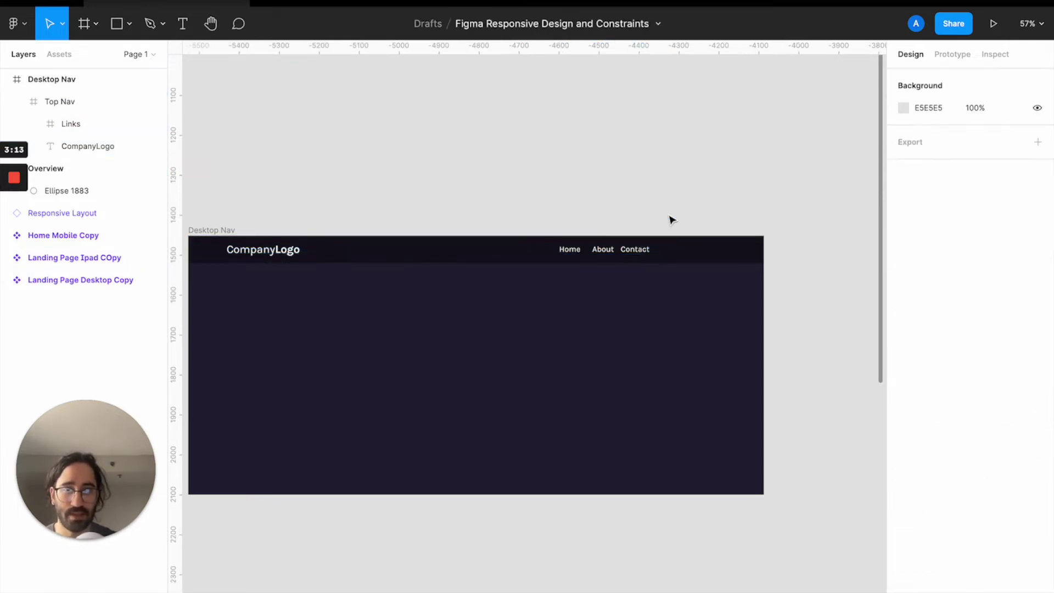
pyautogui.click(470, 262)
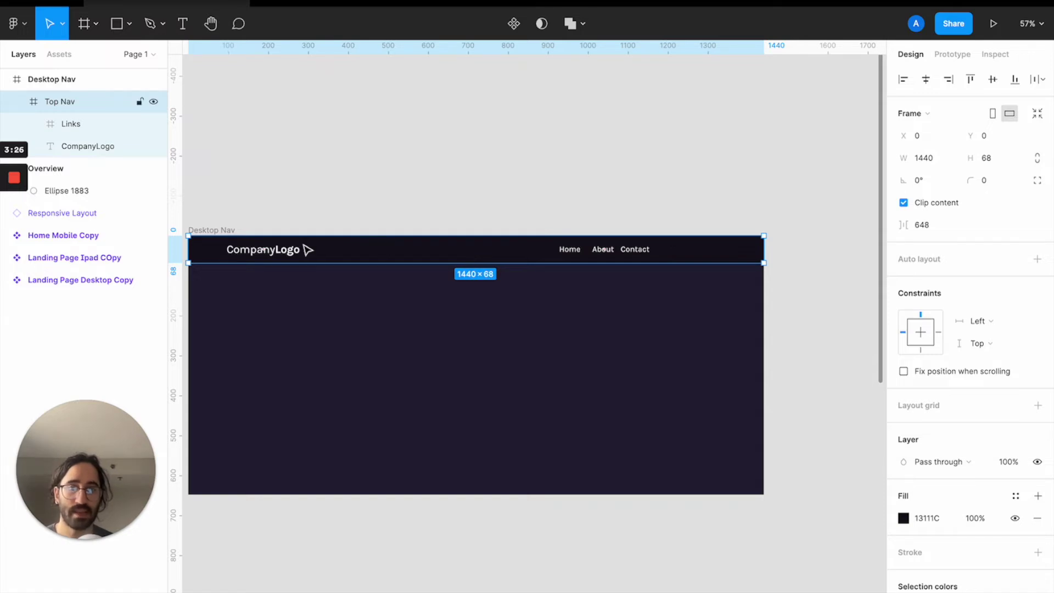
pyautogui.click(227, 215)
pyautogui.hscroll(-3, 247, 225)
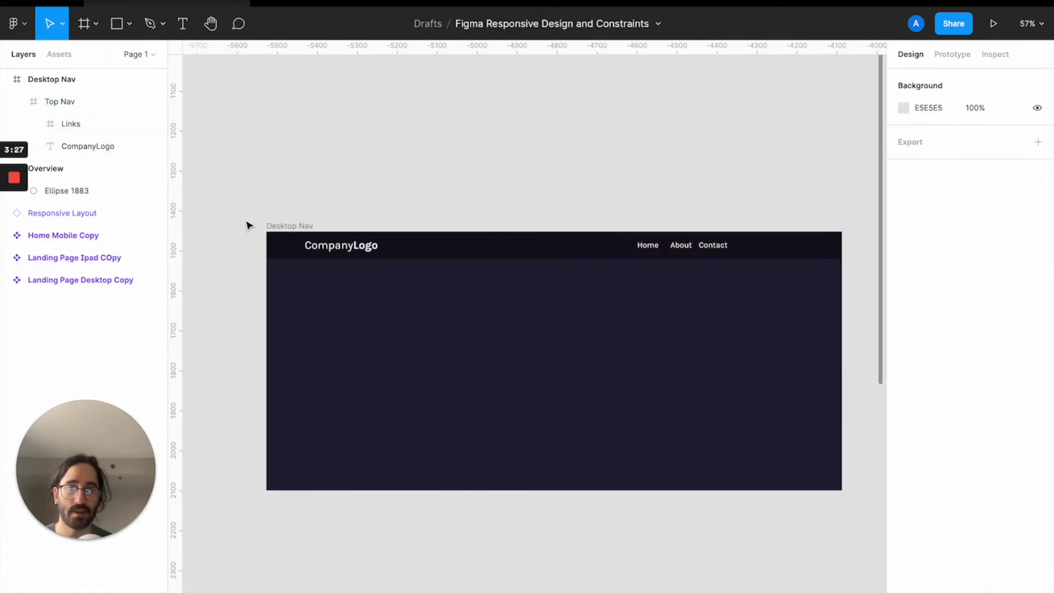
pyautogui.click(302, 226)
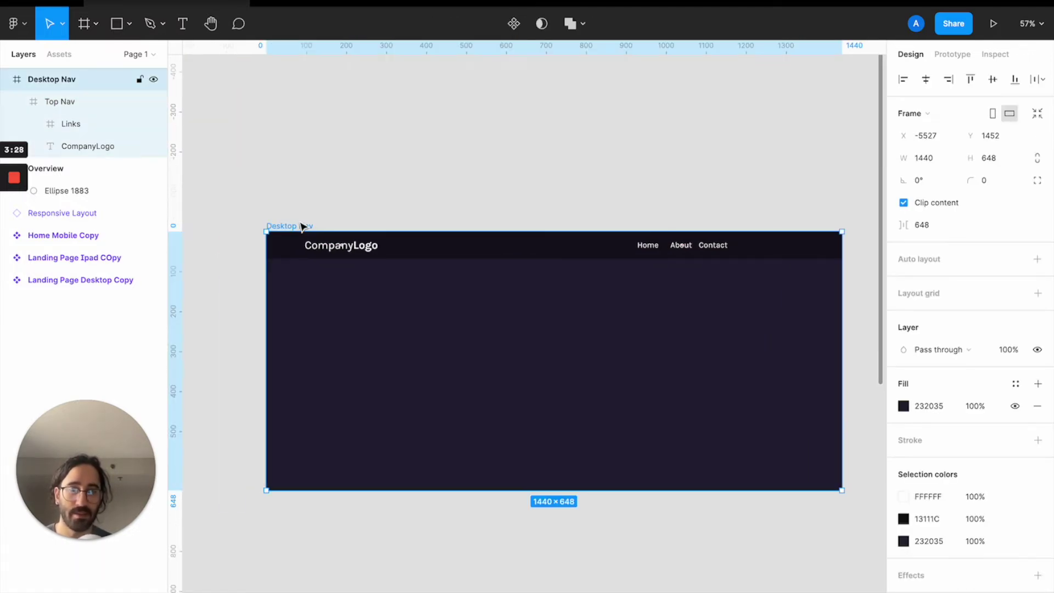
pyautogui.click(447, 257)
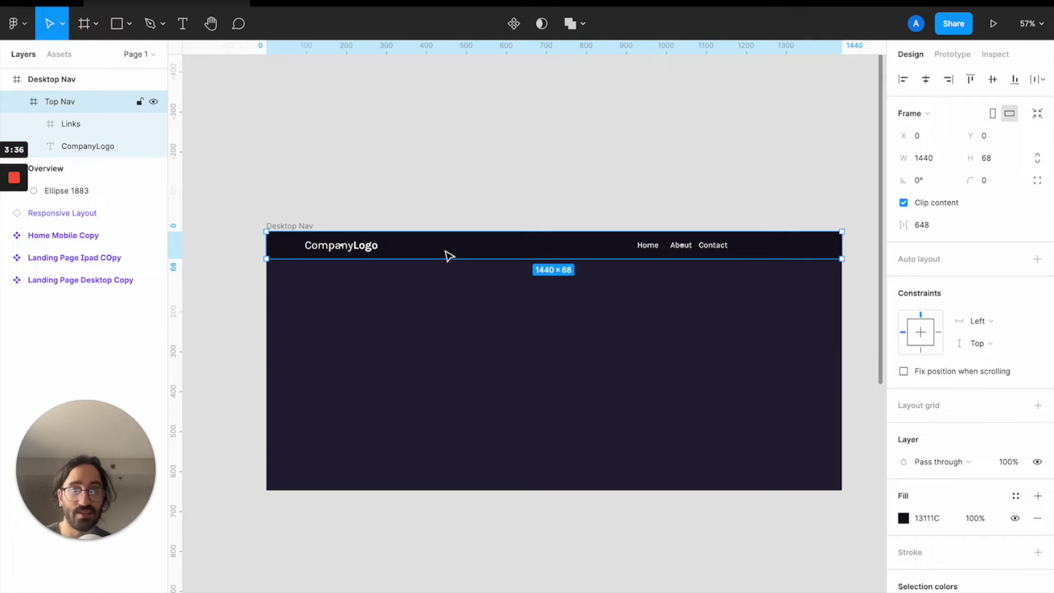
pyautogui.click(689, 243)
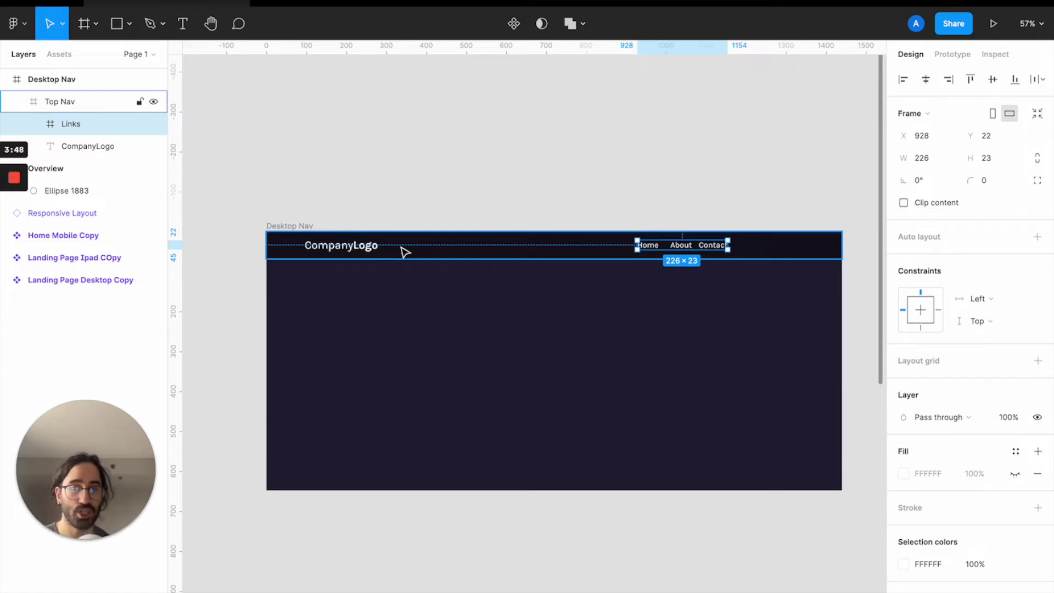
# Step: Compare the outer Desktop Nav frame with the Top Nav frame nested inside it
pyautogui.click(467, 330)
pyautogui.click(300, 225)
pyautogui.moveTo(839, 281); pyautogui.dragTo(706, 282)
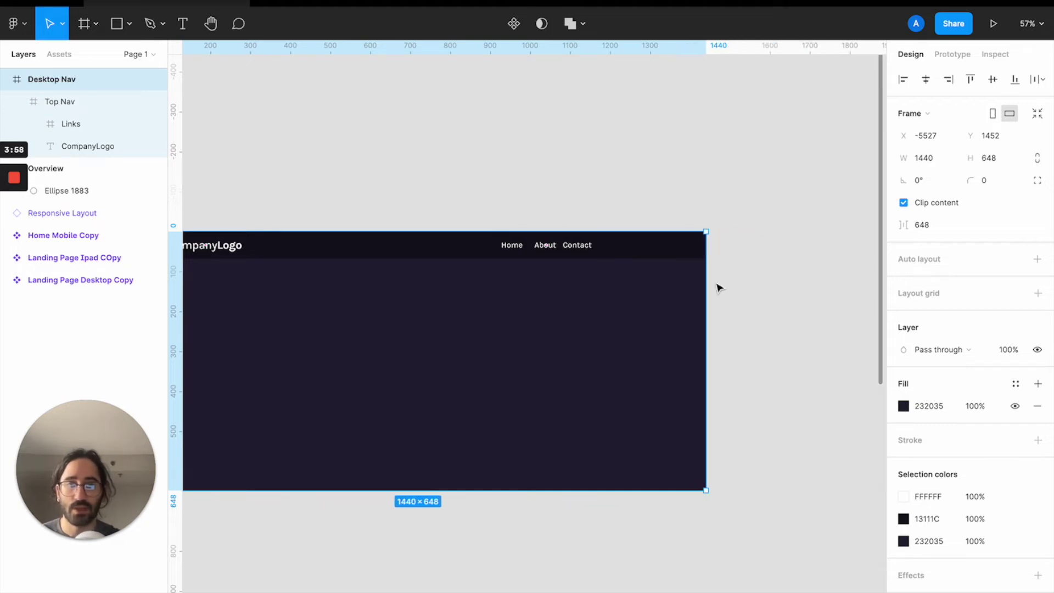
pyautogui.click(648, 249)
pyautogui.hscroll(-5, 586, 258)
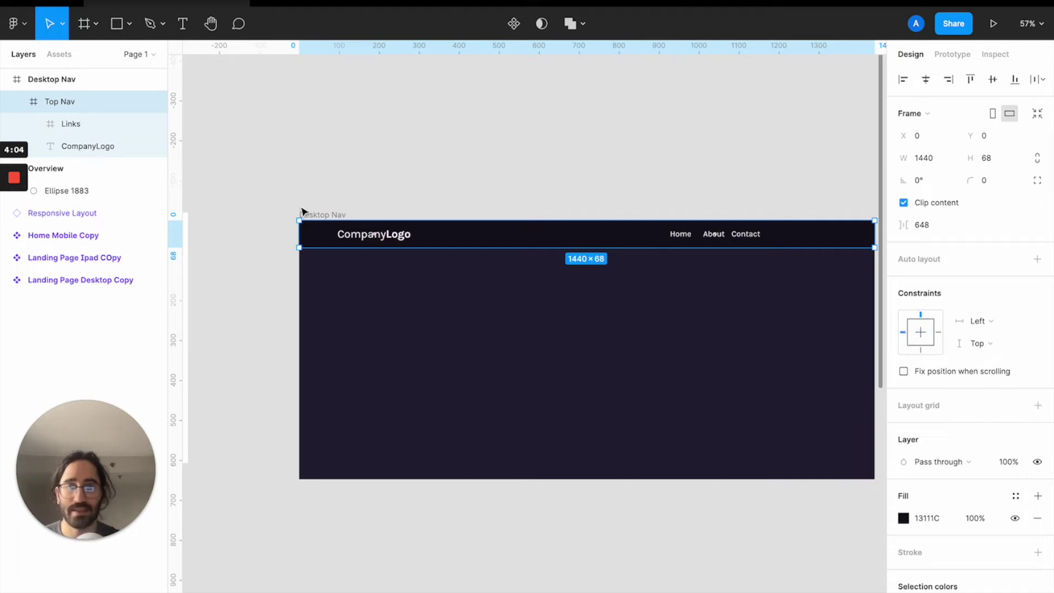
pyautogui.click(317, 217)
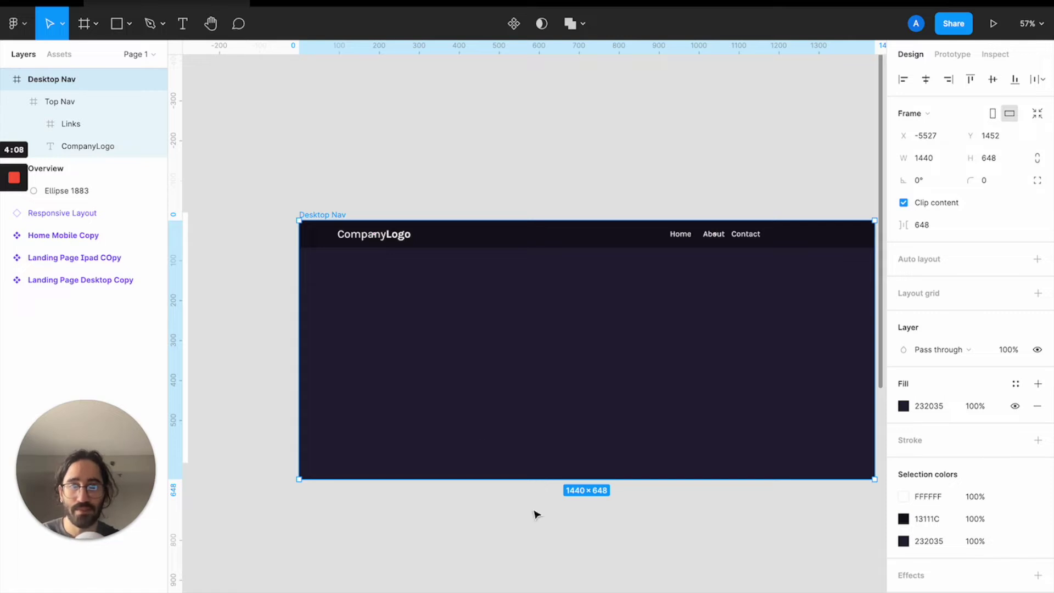
# Step: Widen the Desktop Nav frame to about 1620 and select Top Nav to compare how it responds
pyautogui.hscroll(3, 666, 358)
pyautogui.hscroll(-4, 248, 341)
pyautogui.scroll(-2, 278, 338)
pyautogui.moveTo(329, 280)
pyautogui.mouseDown()
pyautogui.moveTo(266, 280)
pyautogui.moveTo(327, 271)
pyautogui.mouseUp()
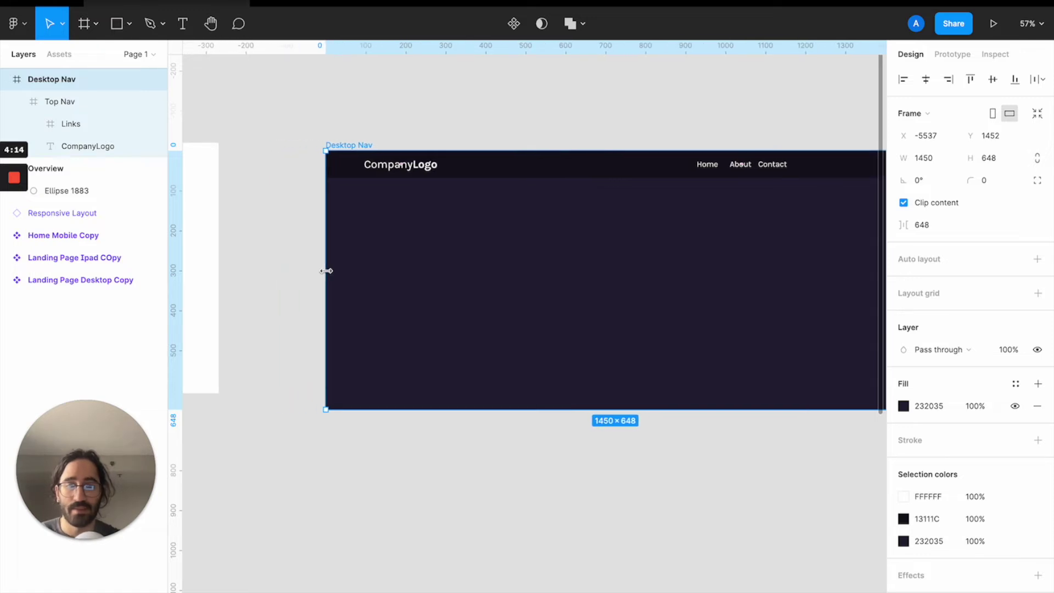
pyautogui.hscroll(6, 541, 275)
pyautogui.moveTo(653, 271); pyautogui.dragTo(723, 264)
pyautogui.click(645, 182)
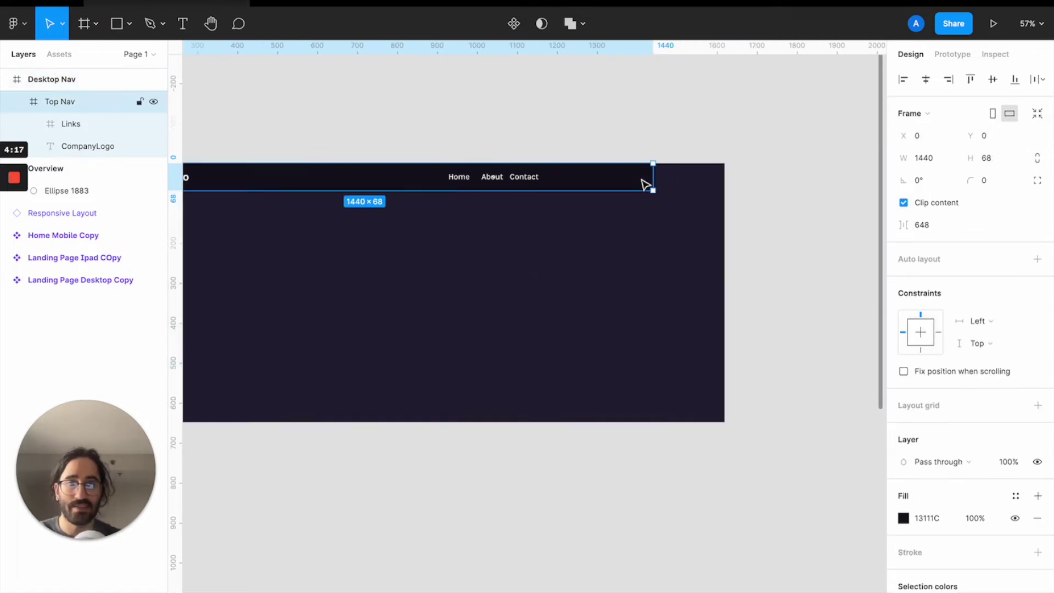
# Step: Bring the Desktop Nav frame's right edge back so its width is 1440 again
pyautogui.click(690, 196)
pyautogui.moveTo(730, 230); pyautogui.dragTo(653, 228)
pyautogui.click(734, 258)
pyautogui.hscroll(-5, 734, 258)
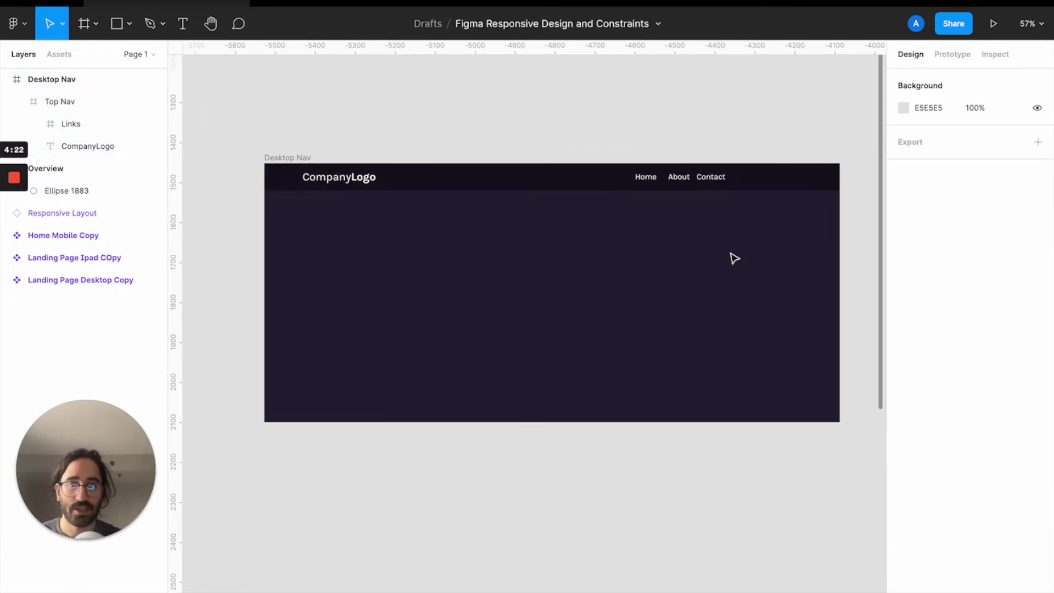
# Step: Set the Top Nav frame's horizontal constraint to Left and right
pyautogui.click(554, 187)
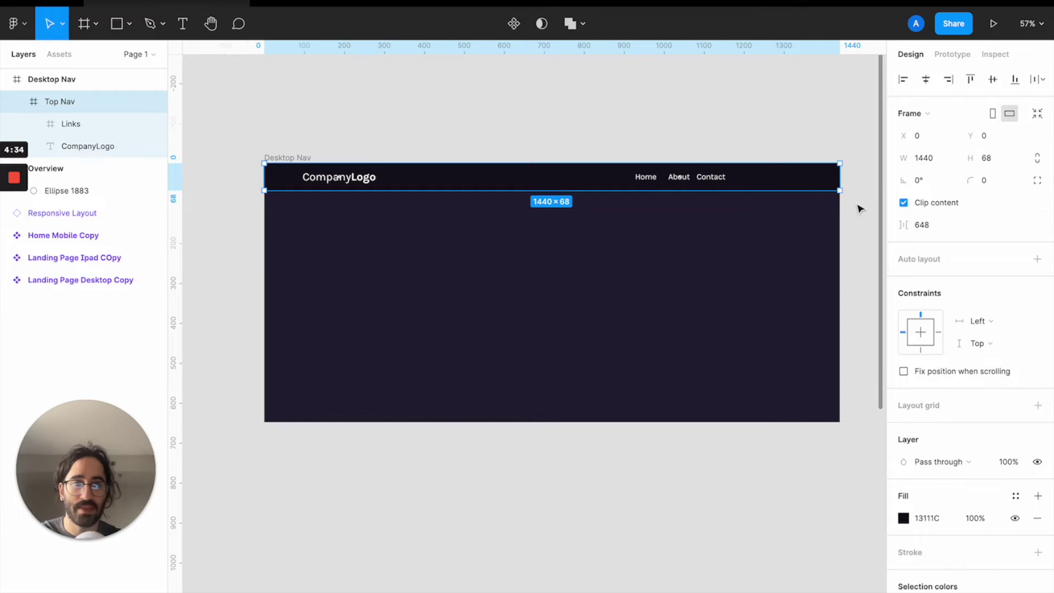
pyautogui.click(975, 328)
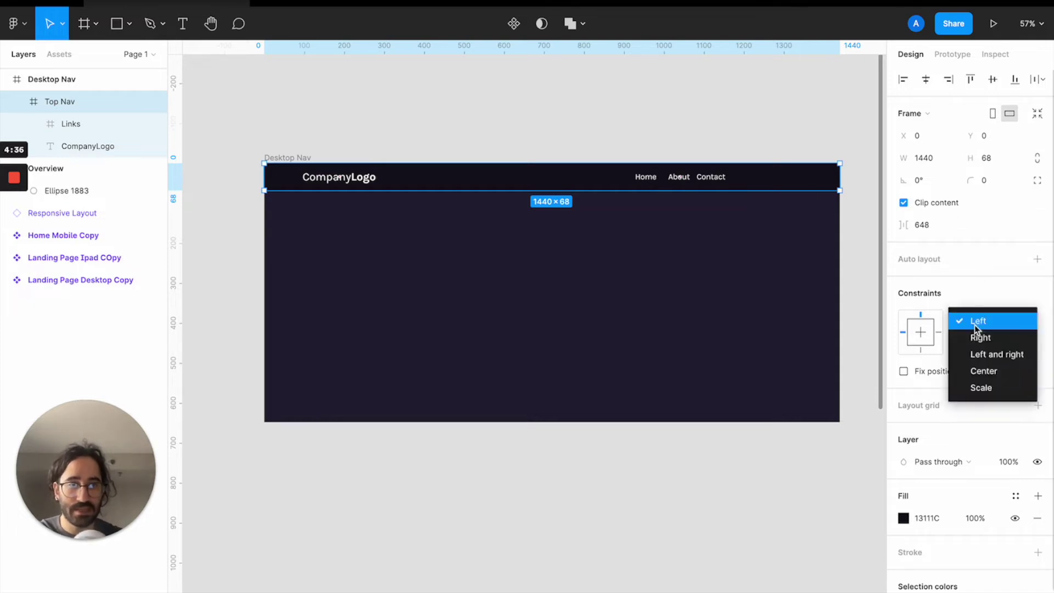
pyautogui.click(975, 358)
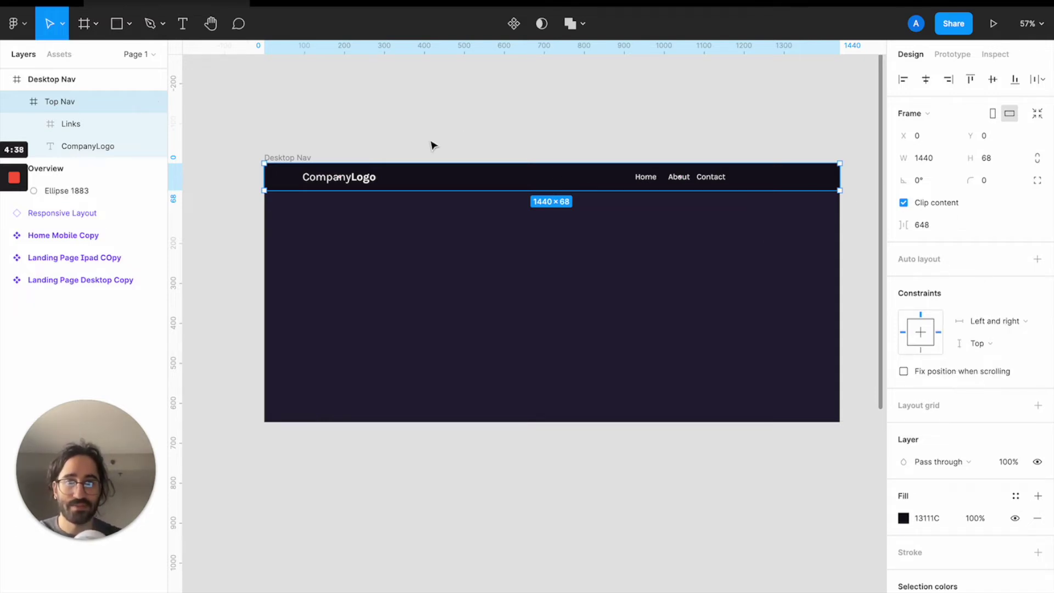
# Step: Test the Top Nav constraint by resizing the Desktop Nav frame's width to about 1378, 1496, 1477 and 1315
pyautogui.click(289, 158)
pyautogui.moveTo(840, 246); pyautogui.dragTo(793, 246)
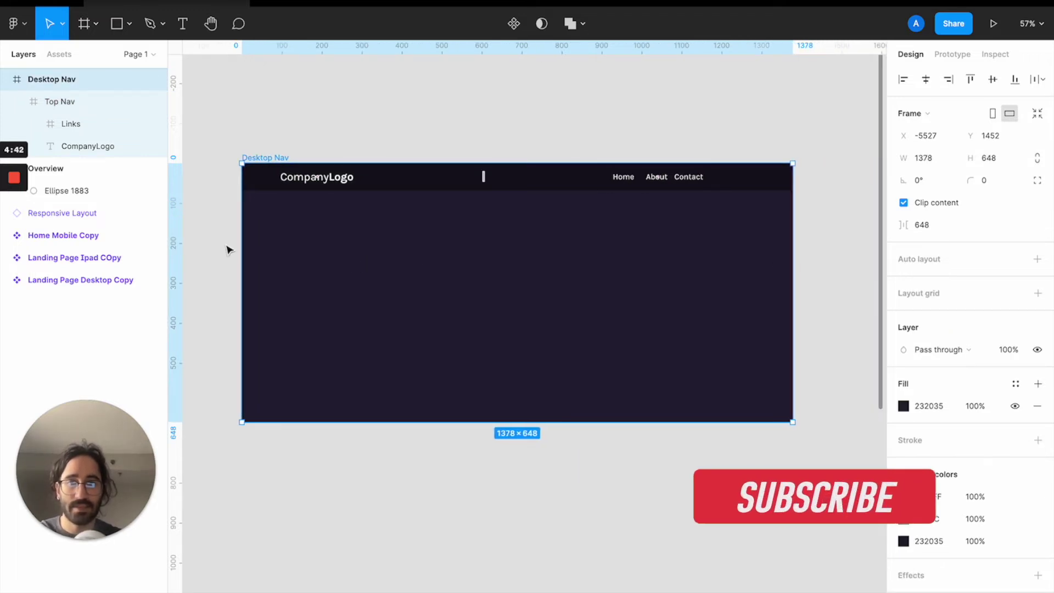
pyautogui.moveTo(240, 245); pyautogui.dragTo(195, 241)
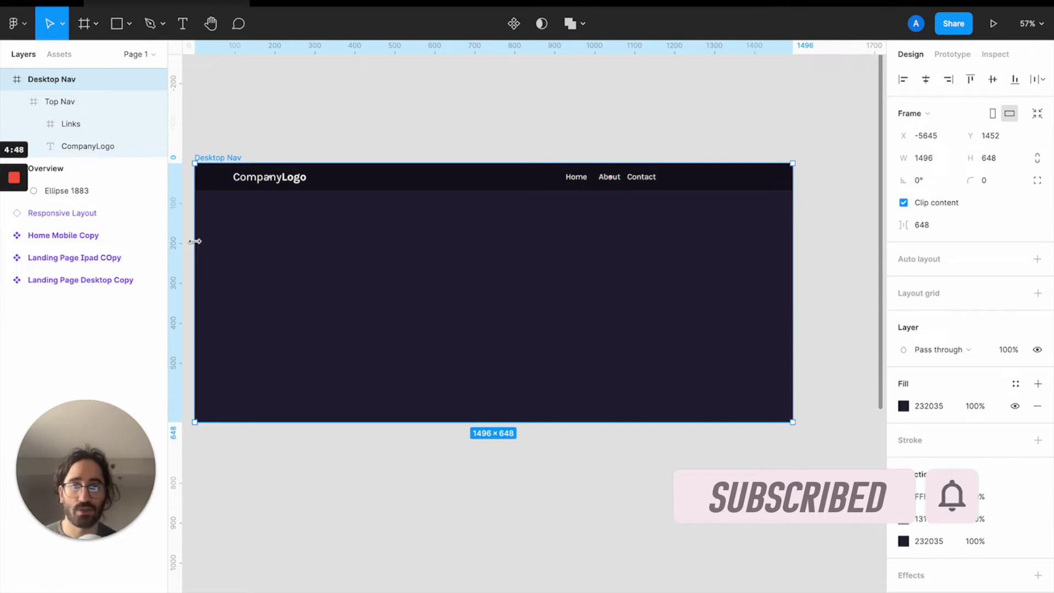
pyautogui.moveTo(195, 238)
pyautogui.mouseDown()
pyautogui.moveTo(294, 222)
pyautogui.moveTo(202, 225)
pyautogui.mouseUp()
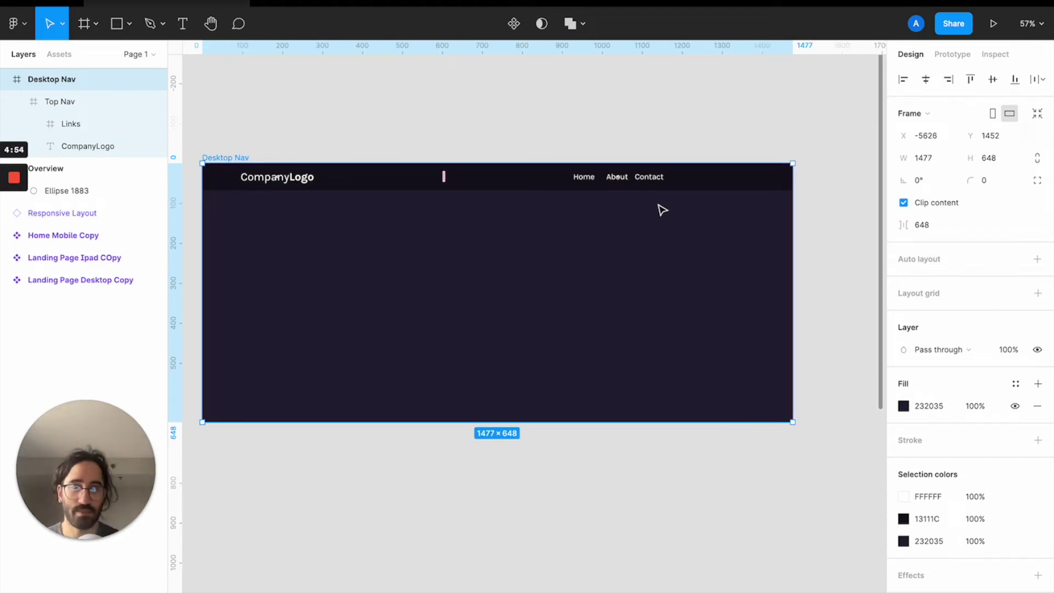
pyautogui.moveTo(207, 252); pyautogui.dragTo(267, 243)
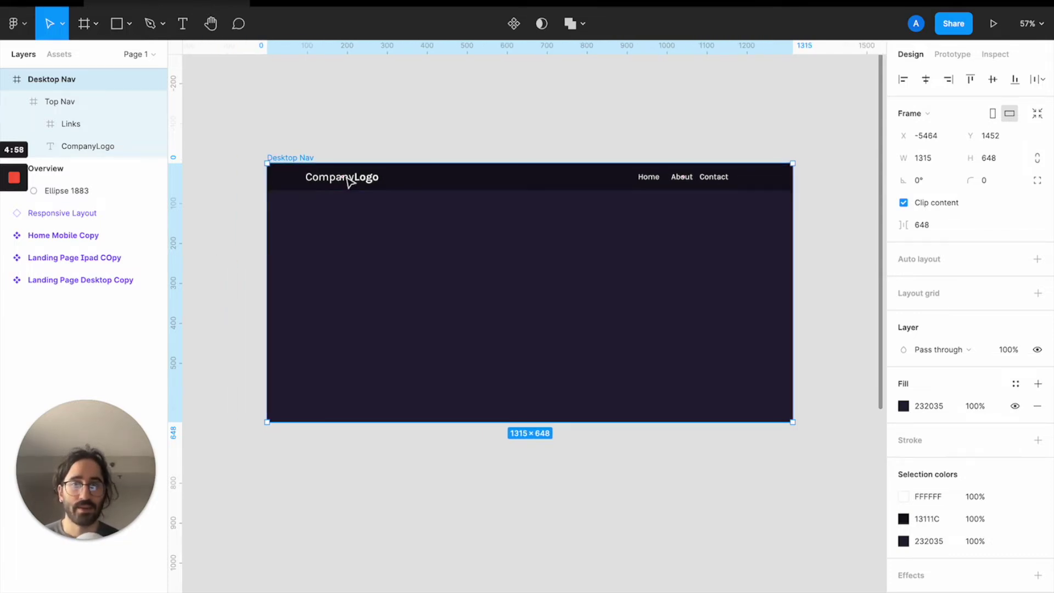
# Step: Inspect the CompanyLogo text's constraints relative to its parent frame, Top Nav
pyautogui.click(348, 181)
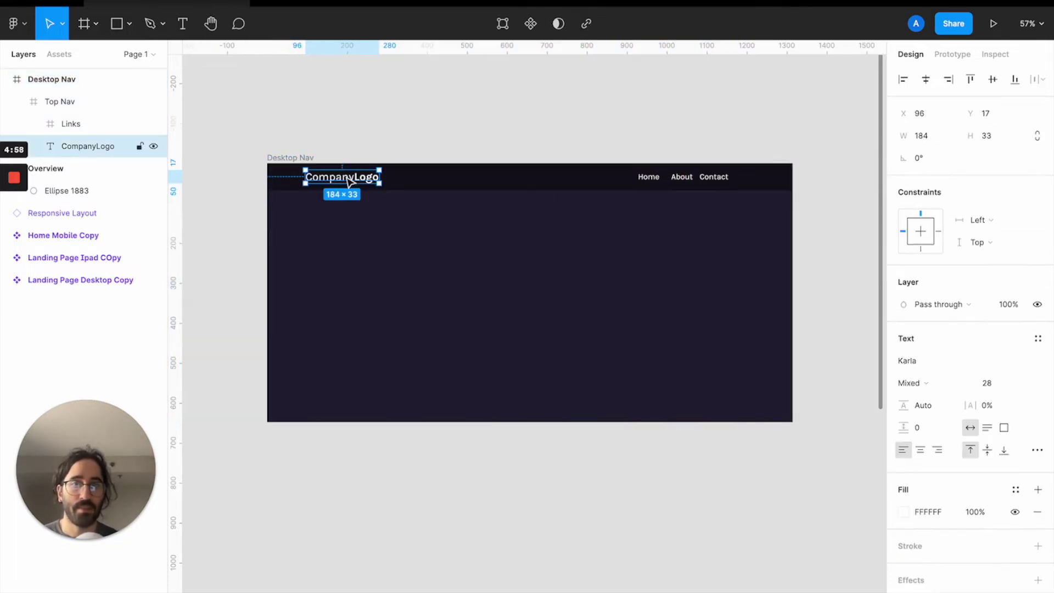
pyautogui.click(275, 193)
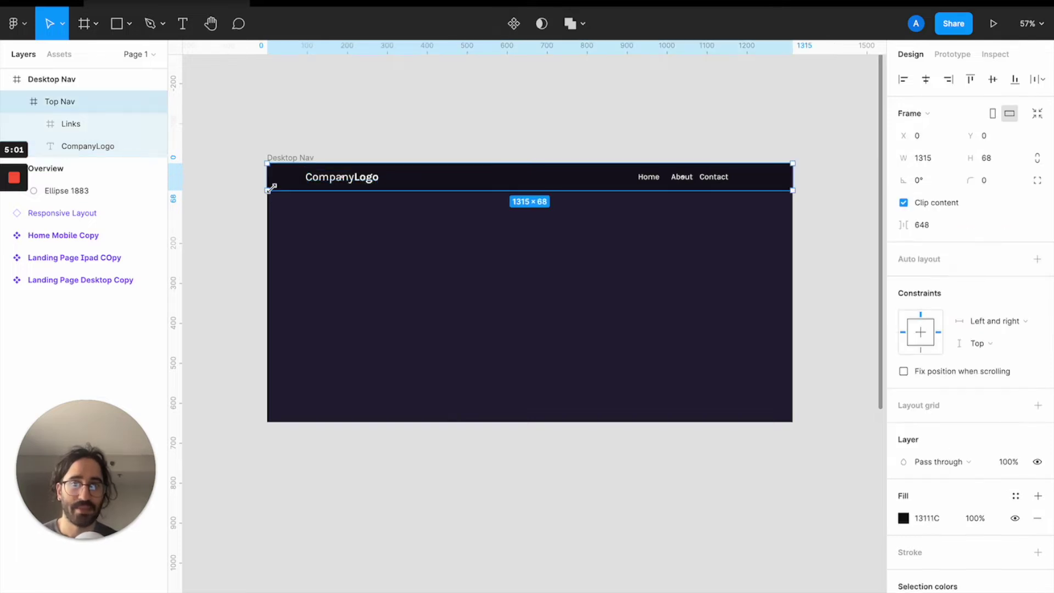
pyautogui.click(334, 184)
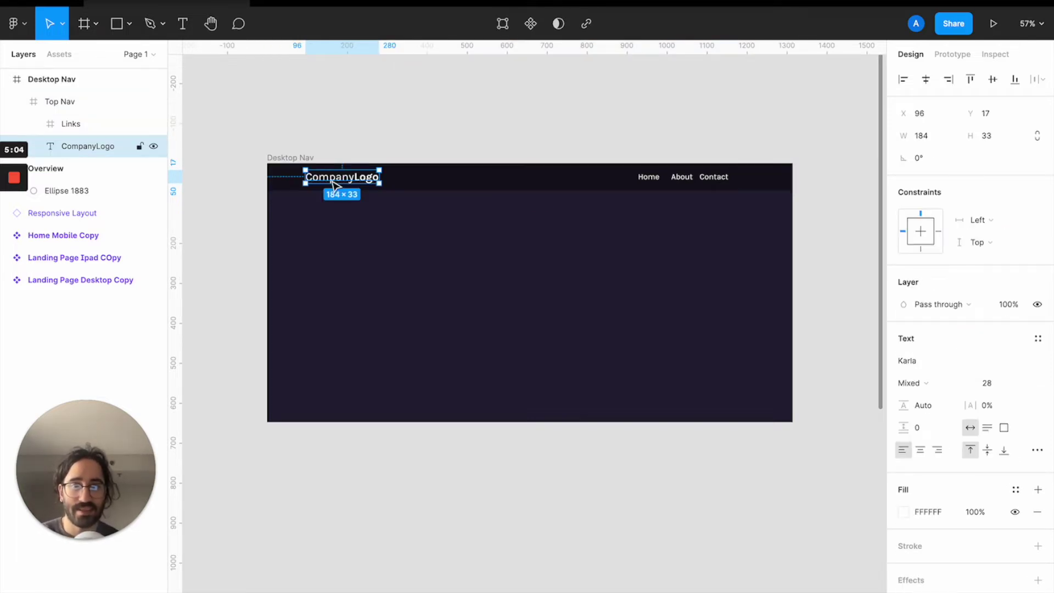
# Step: Widen the Desktop Nav frame from its left edge to about 1463 and select the Links frame to check its constraints
pyautogui.click(226, 224)
pyautogui.click(292, 158)
pyautogui.moveTo(267, 222); pyautogui.dragTo(207, 221)
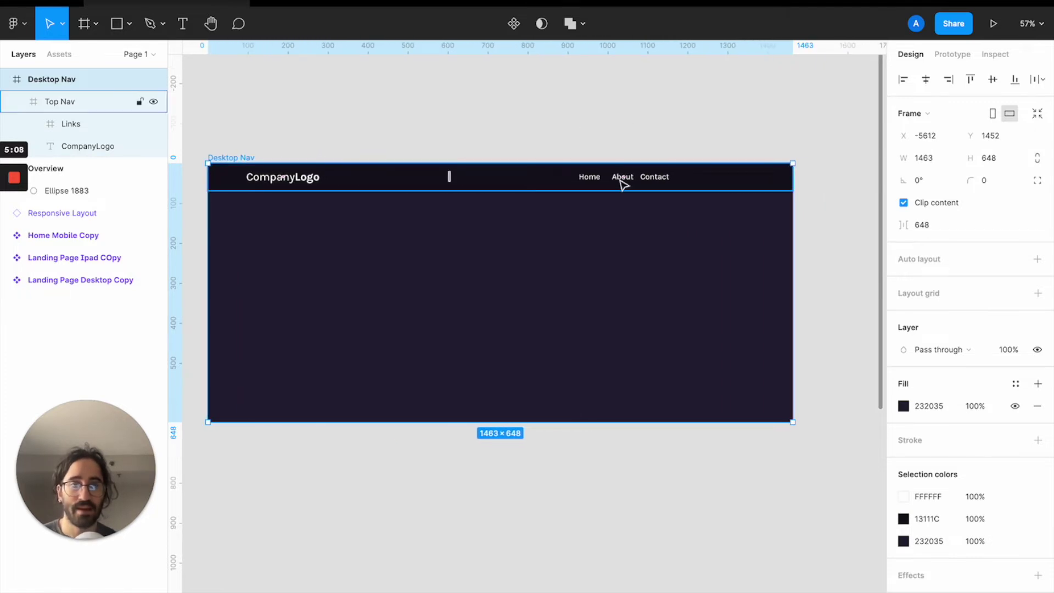
pyautogui.doubleClick(622, 178)
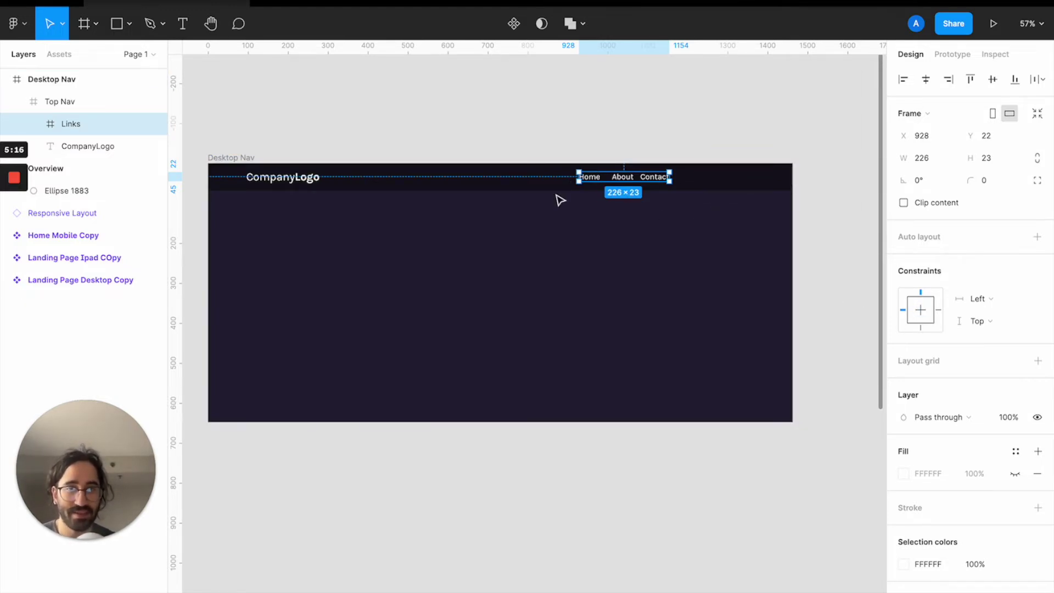
# Step: Test the Links frame's Left constraint by resizing the Desktop Nav frame's width to about 1154 and then about 1442
pyautogui.click(437, 111)
pyautogui.click(257, 158)
pyautogui.moveTo(792, 262); pyautogui.dragTo(667, 262)
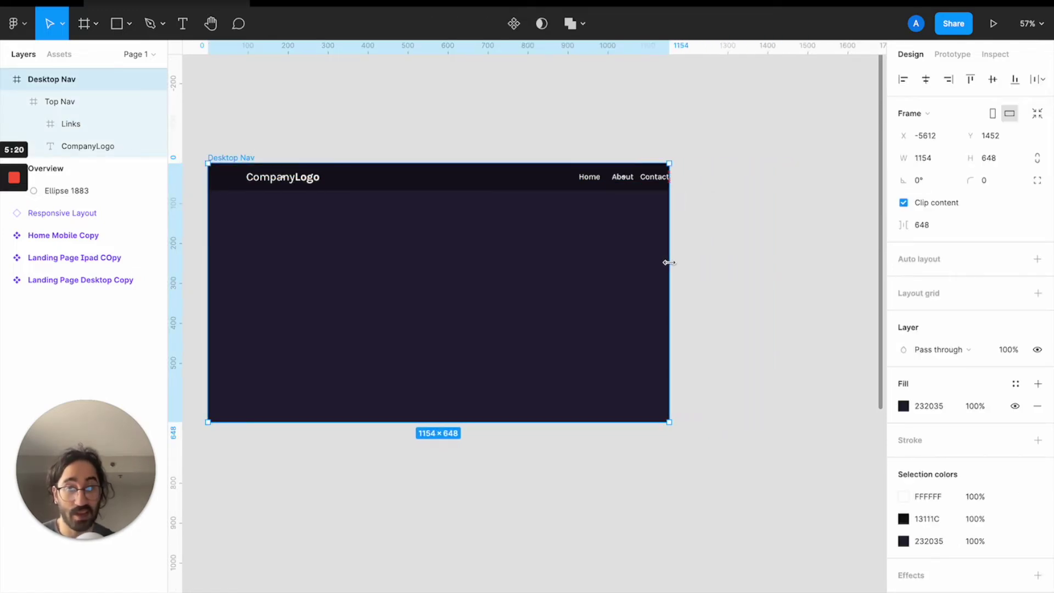
pyautogui.moveTo(670, 262); pyautogui.dragTo(784, 218)
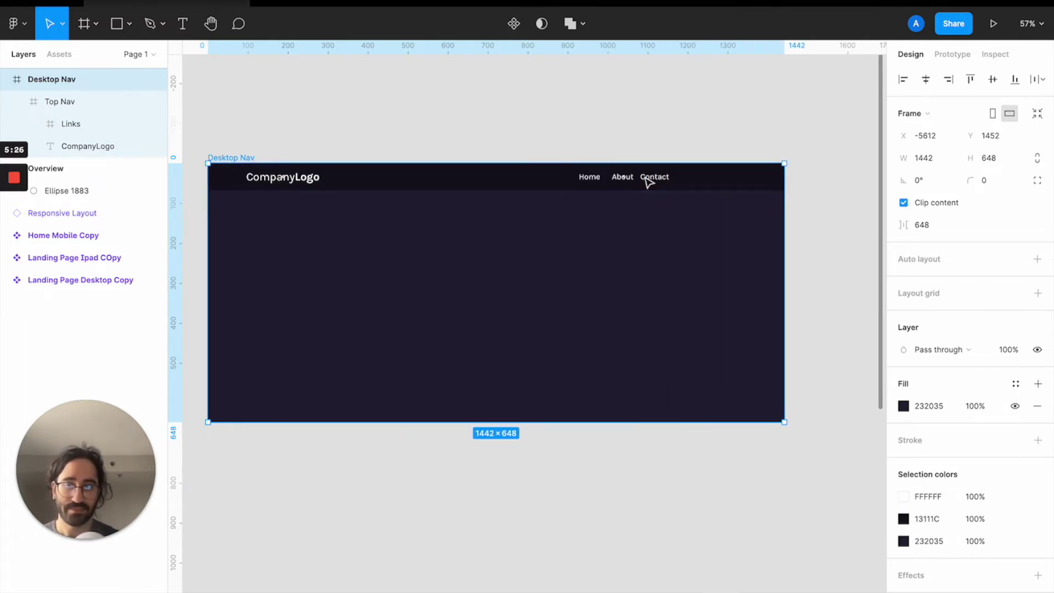
# Step: Set the Links frame's horizontal constraint to Right
pyautogui.doubleClick(648, 181)
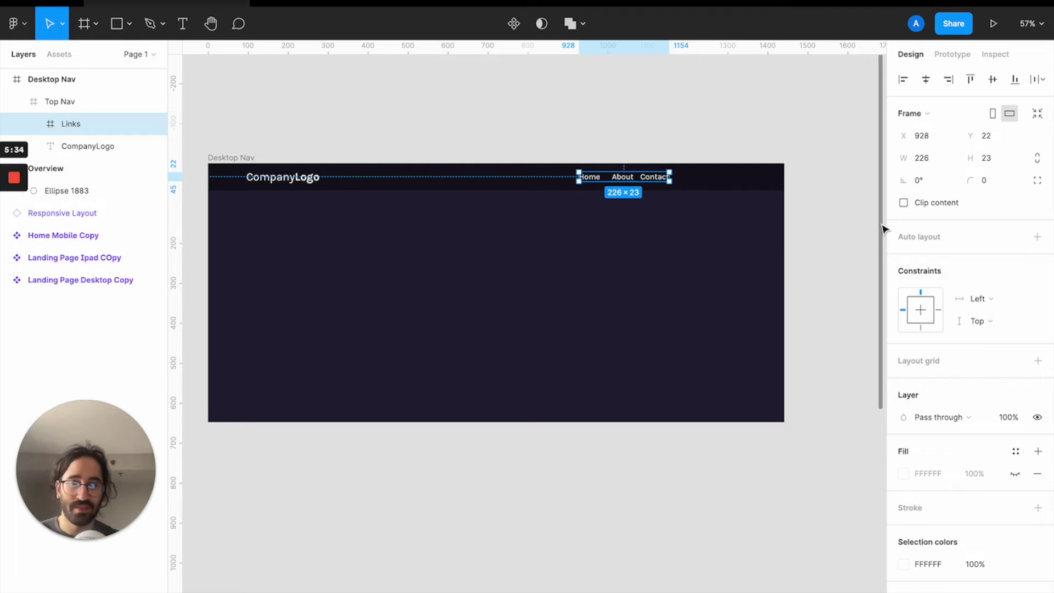
pyautogui.click(996, 306)
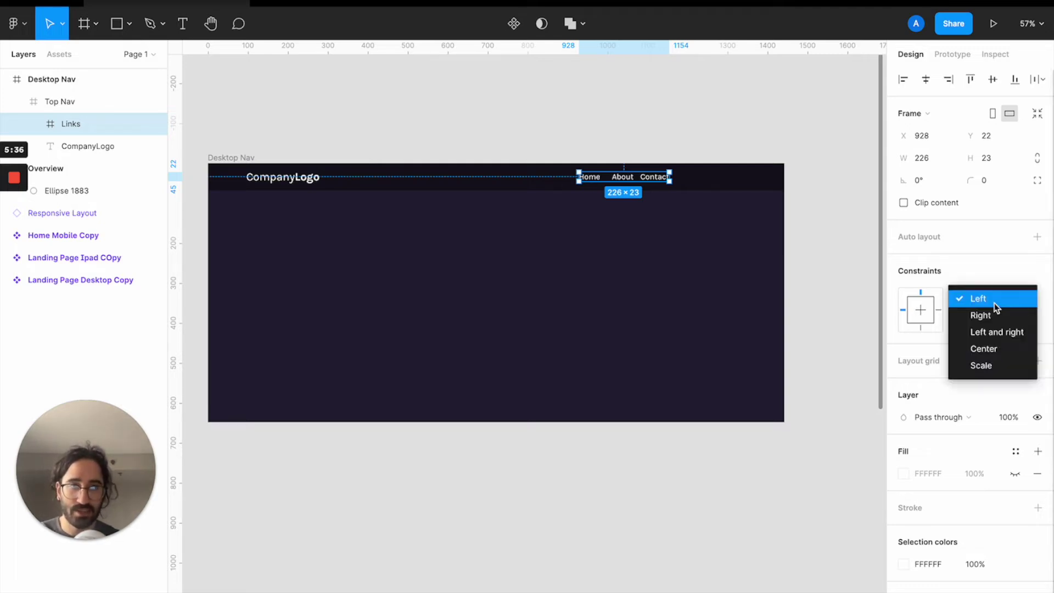
pyautogui.click(993, 316)
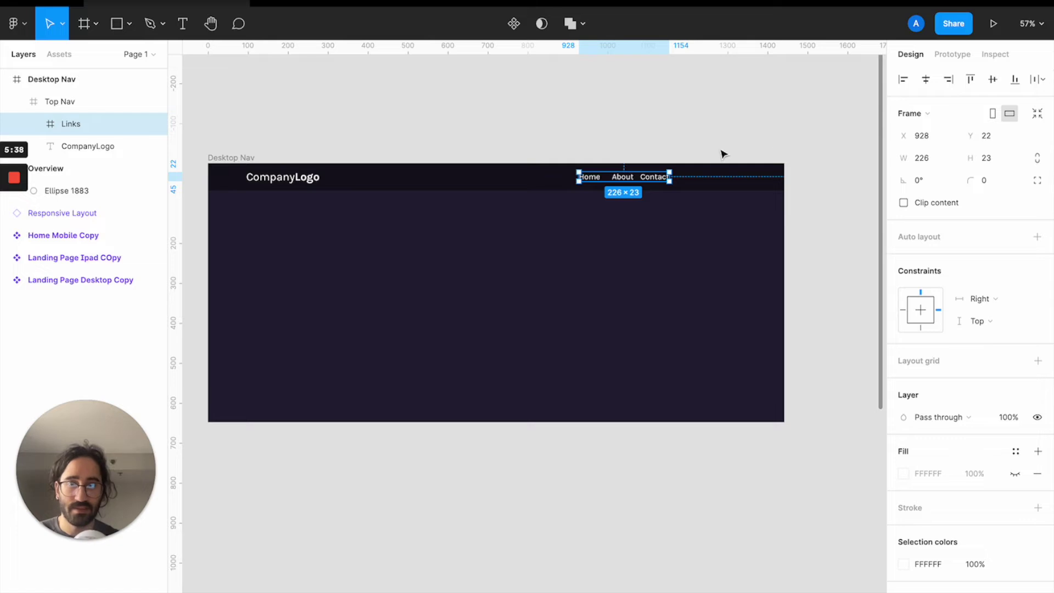
# Step: Test the Links frame's Right constraint by narrowing the Desktop Nav frame to about 1105, and select Links to check its spacing
pyautogui.click(240, 159)
pyautogui.moveTo(783, 251); pyautogui.dragTo(650, 255)
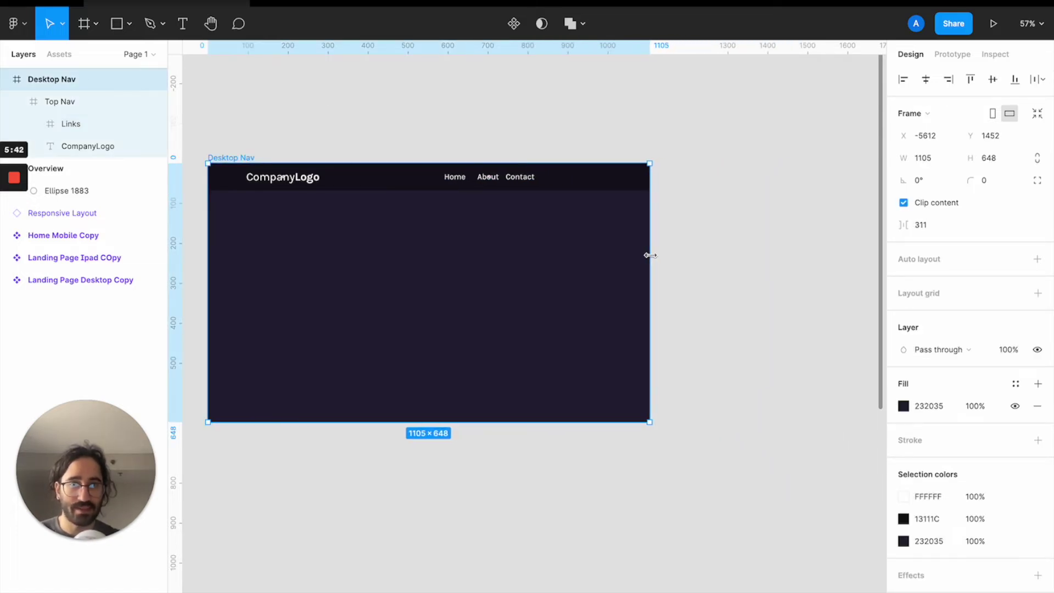
pyautogui.doubleClick(516, 184)
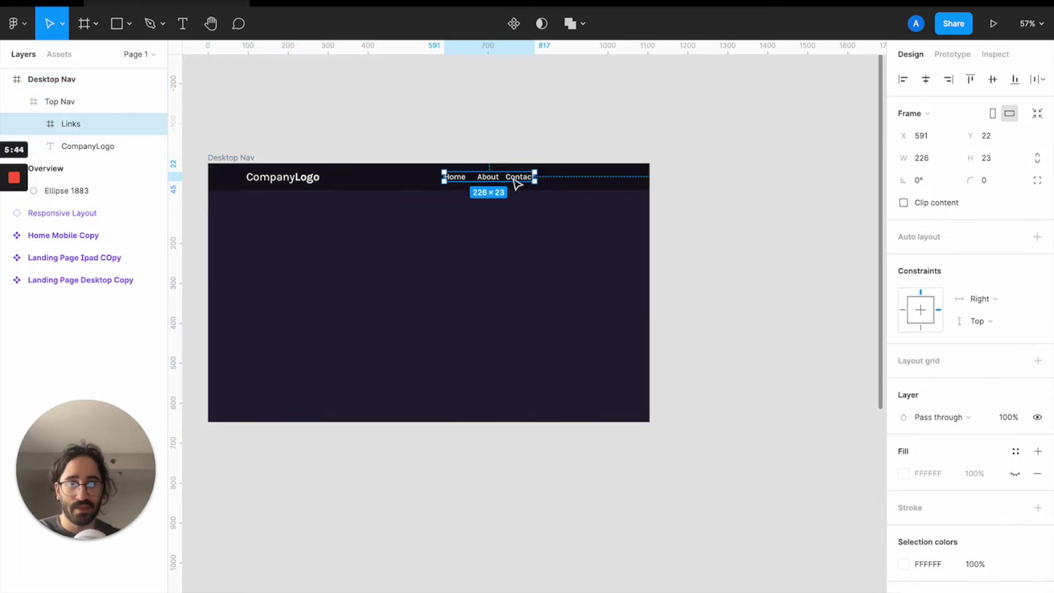
# Step: Undo the last width change of the Desktop Nav frame
pyautogui.click(254, 160)
pyautogui.hotkey('ctrl', 'z')
pyautogui.hotkey('shift', 'Return')
pyautogui.click(254, 159)
pyautogui.hotkey('ctrl', 'z')
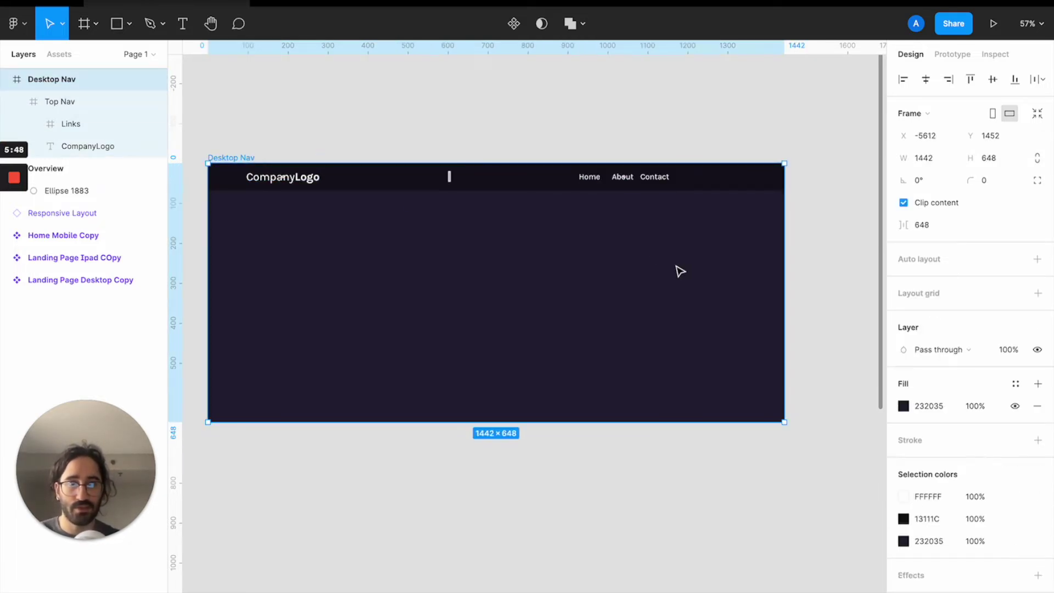
# Step: Shift the Links frame to X 1120 so it sits 96 from the Top Nav's right edge
pyautogui.doubleClick(651, 179)
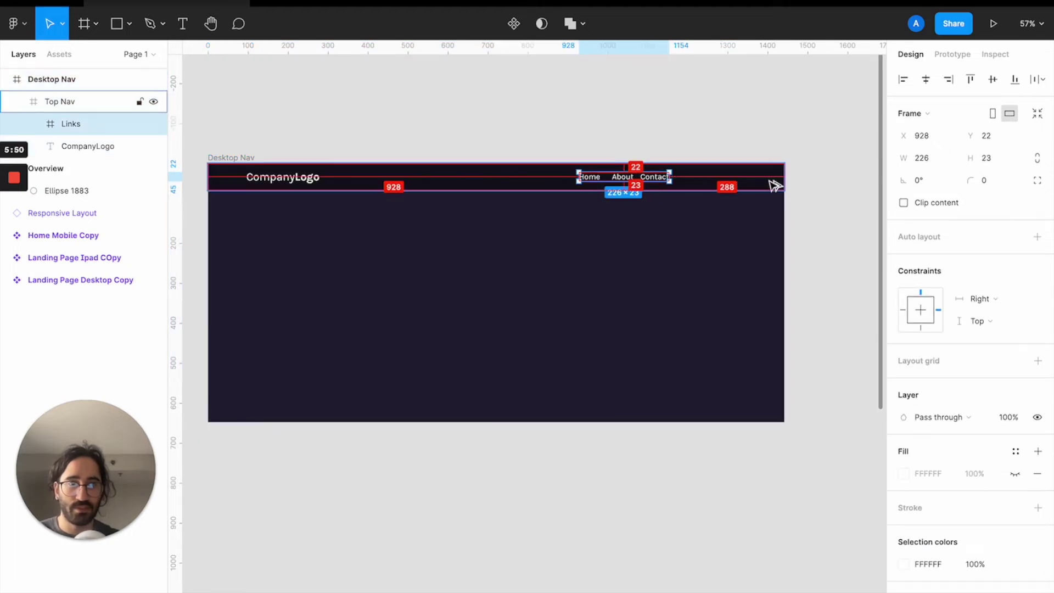
pyautogui.click(949, 135)
pyautogui.hotkey('shift', 'Up')
pyautogui.hotkey('shift', 'Up')
pyautogui.hotkey('shift', 'Up')
pyautogui.hotkey('shift', 'Up')
pyautogui.hotkey('shift', 'Up')
pyautogui.hotkey('shift', 'Up')
pyautogui.hotkey('shift', 'Up')
pyautogui.hotkey('shift', 'Up')
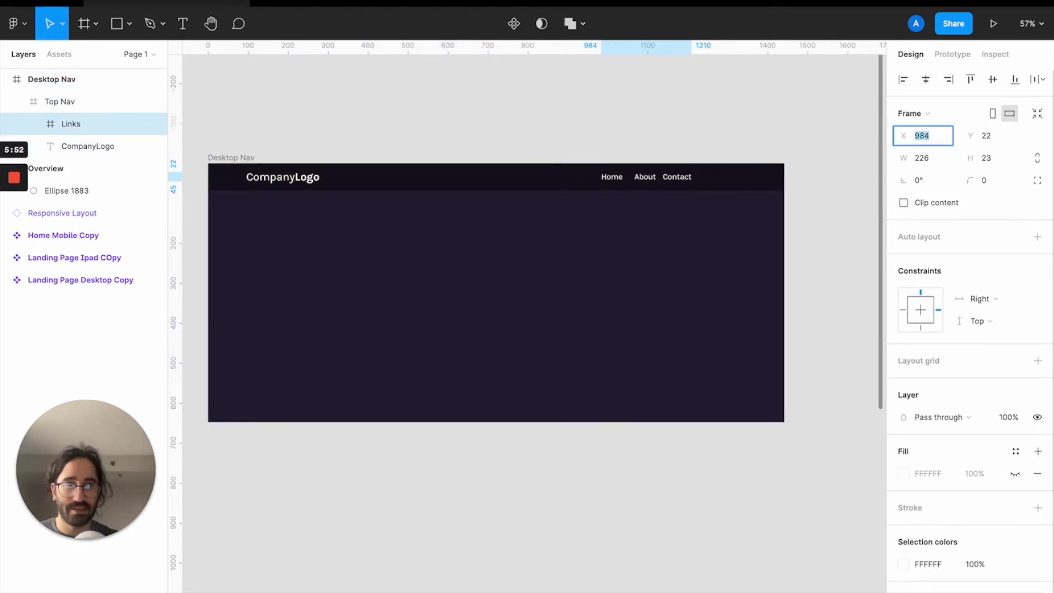
pyautogui.hotkey('shift', 'Up')
pyautogui.hotkey('shift', 'Up')
pyautogui.hotkey('shift', 'Up')
pyautogui.hotkey('shift', 'Up')
pyautogui.hotkey('shift', 'Up')
pyautogui.hotkey('shift', 'Up')
pyautogui.press('Up')
pyautogui.press('Up')
pyautogui.press('Up')
pyautogui.press('Up')
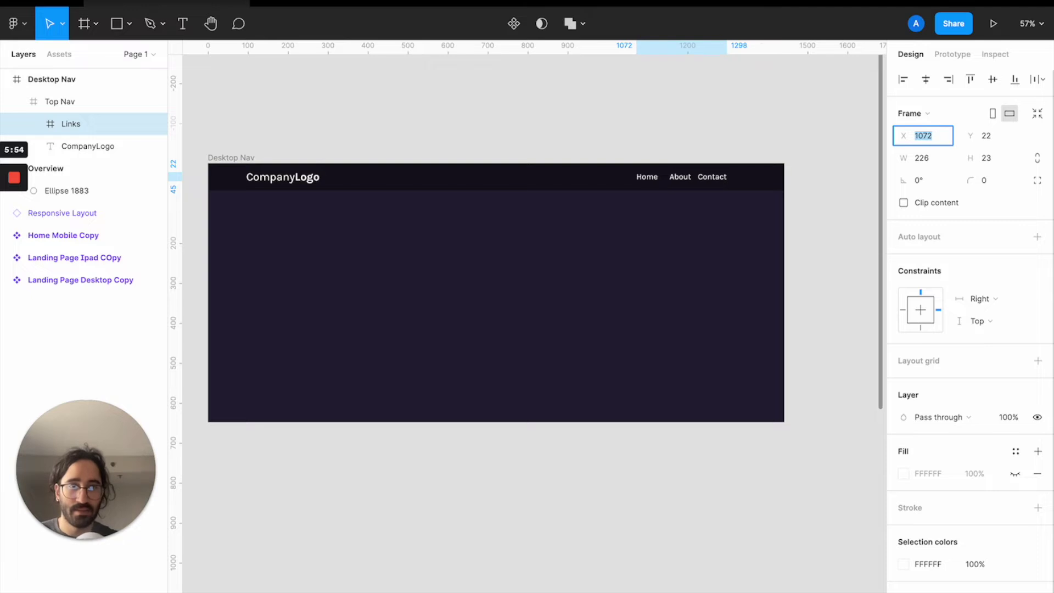
pyautogui.hotkey('shift', 'Up')
pyautogui.hotkey('shift', 'Up')
pyautogui.hotkey('shift', 'Up')
pyautogui.hotkey('shift', 'Up')
pyautogui.hotkey('shift', 'Up')
pyautogui.press('Up')
pyautogui.press('Up')
pyautogui.press('Up')
pyautogui.press('Up')
pyautogui.press('Up')
pyautogui.press('Up')
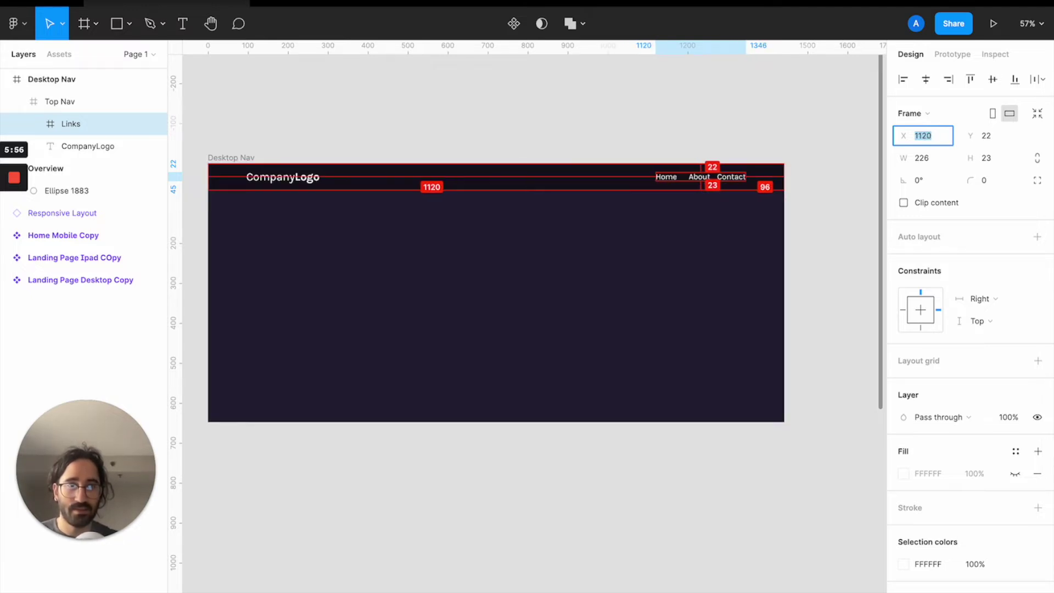
pyautogui.press('Down')
pyautogui.press('Down')
pyautogui.press('Down')
pyautogui.press('Down')
pyautogui.press('Down')
pyautogui.press('Down')
pyautogui.press('Down')
pyautogui.press('Down')
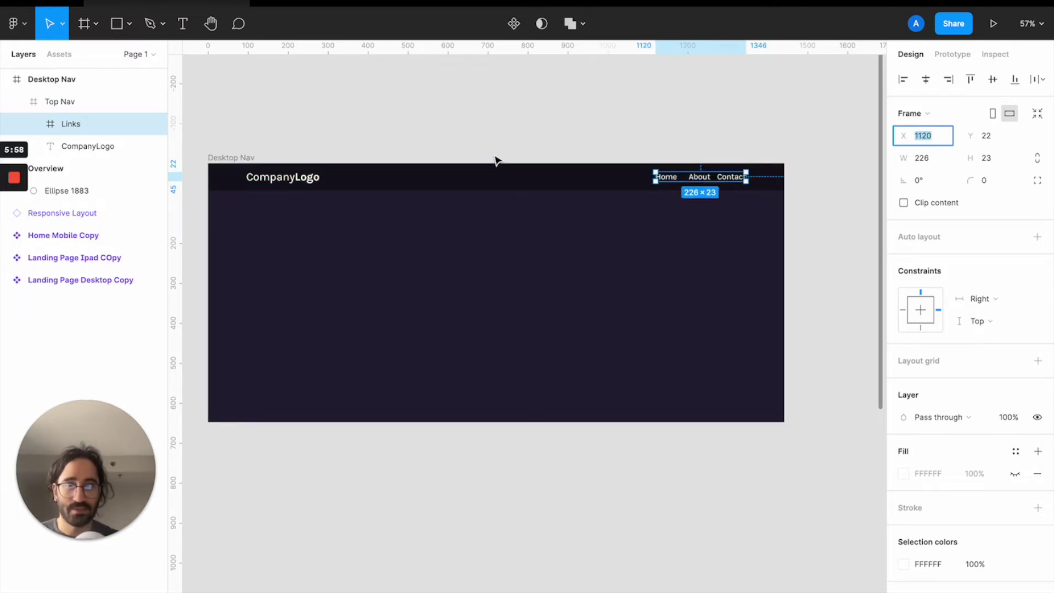
# Step: Test the repositioned Links by resizing the Desktop Nav frame's width to about 1400, then about 1105, and widening it again
pyautogui.press('Escape')
pyautogui.click(235, 159)
pyautogui.moveTo(785, 246)
pyautogui.mouseDown()
pyautogui.moveTo(651, 247)
pyautogui.moveTo(768, 248)
pyautogui.mouseUp()
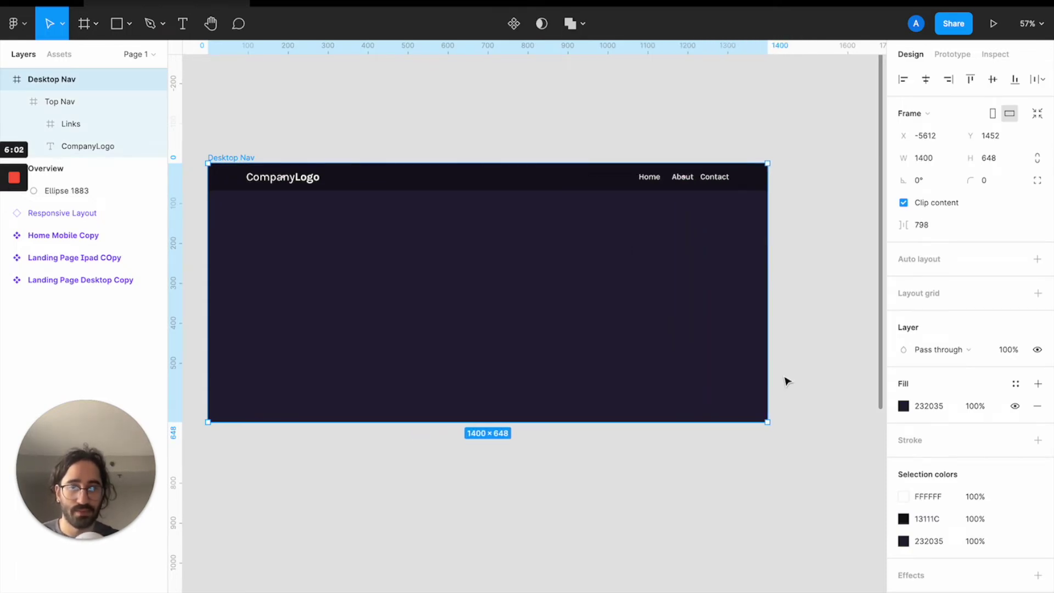
pyautogui.click(762, 466)
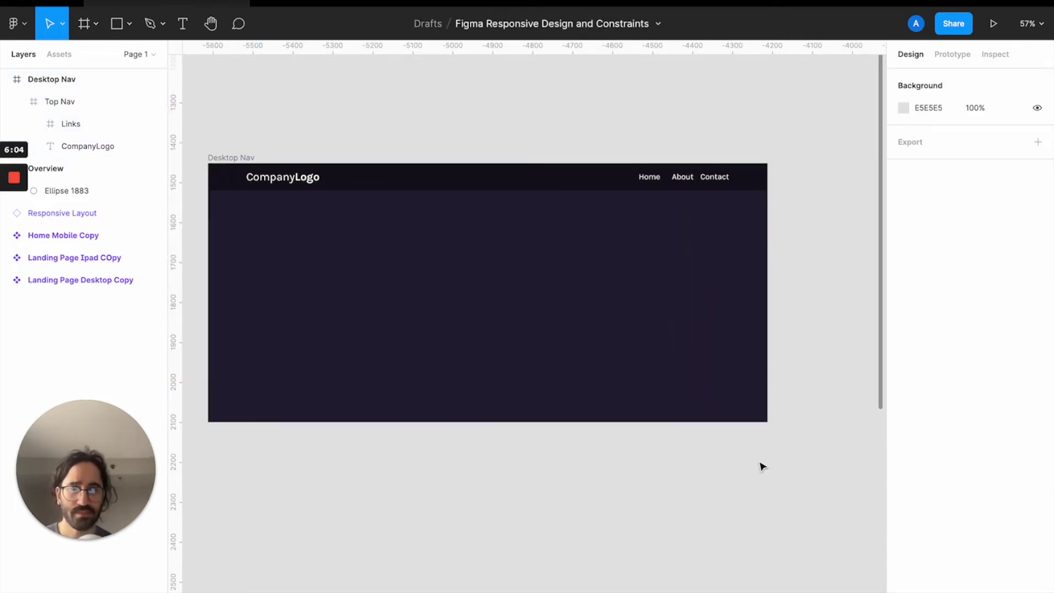
pyautogui.click(234, 168)
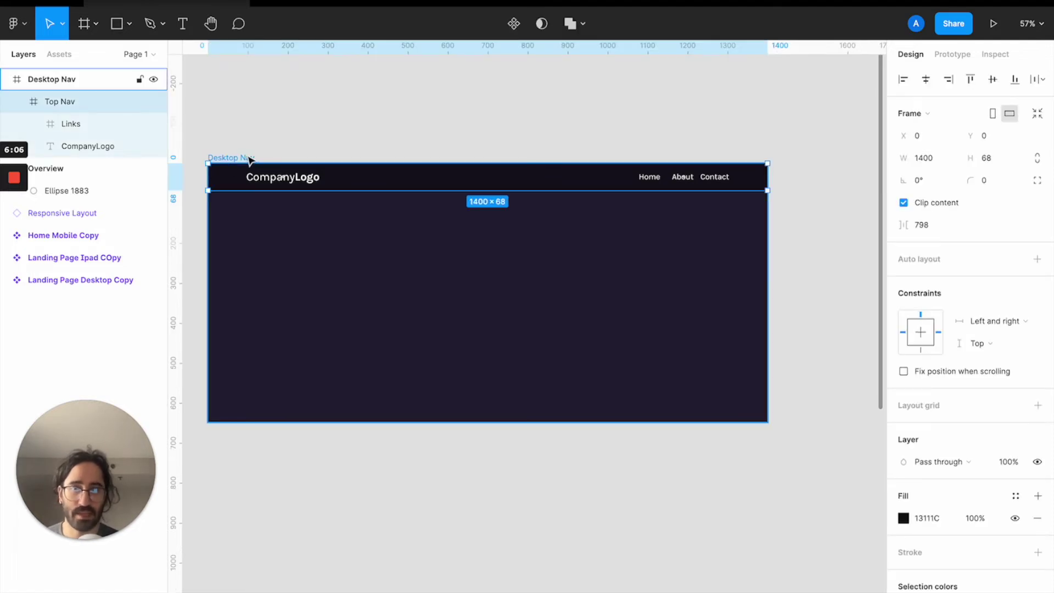
pyautogui.click(251, 158)
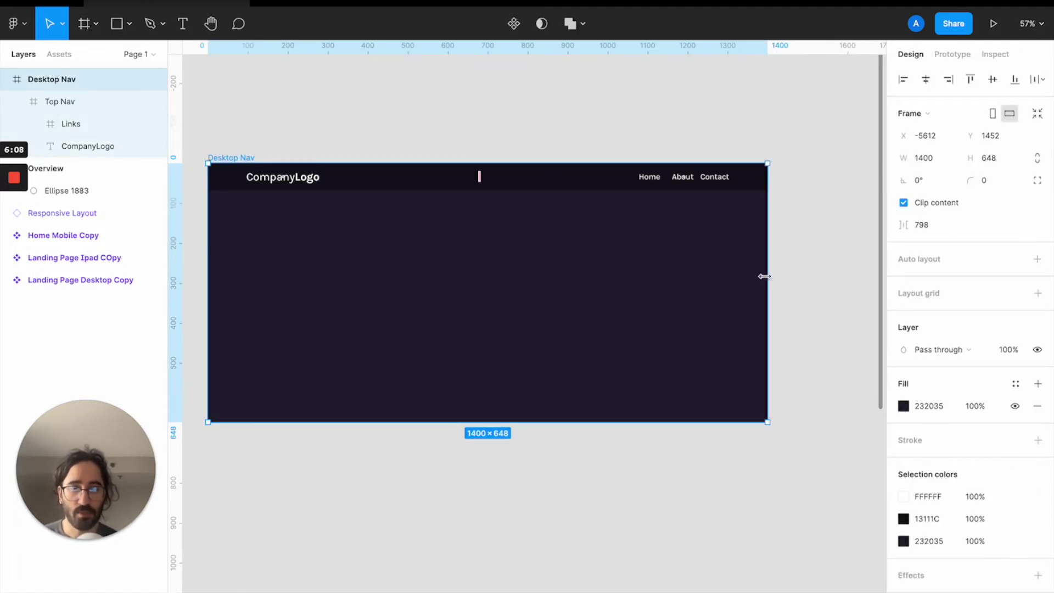
pyautogui.moveTo(768, 280); pyautogui.dragTo(649, 274)
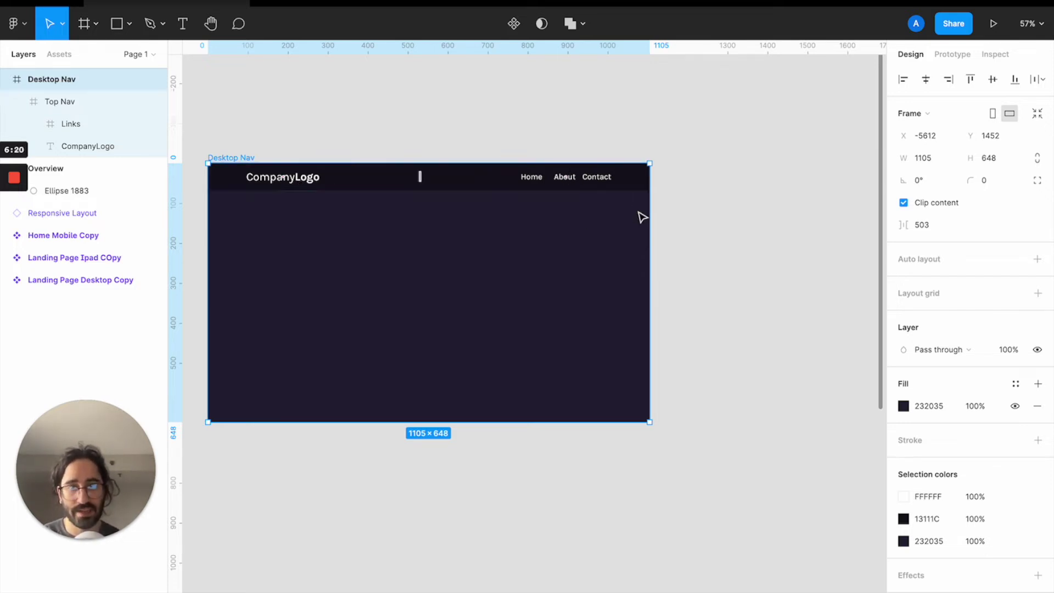
pyautogui.moveTo(649, 237); pyautogui.dragTo(781, 231)
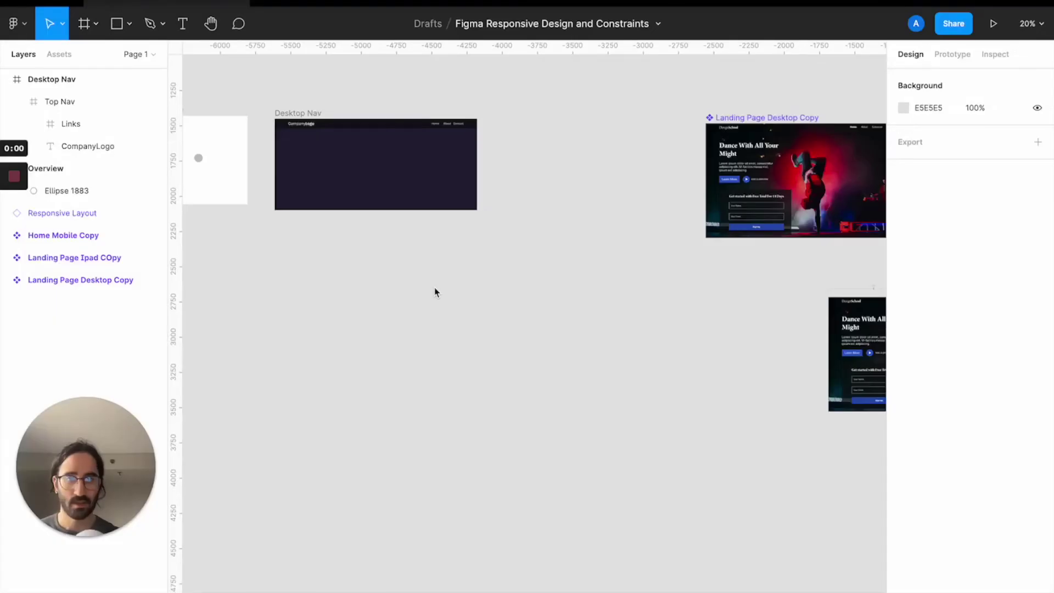
# Step: Create a new frame below Desktop Nav and set its width to 1440
pyautogui.hscroll(-3, 431, 283)
pyautogui.scroll(2, 432, 283)
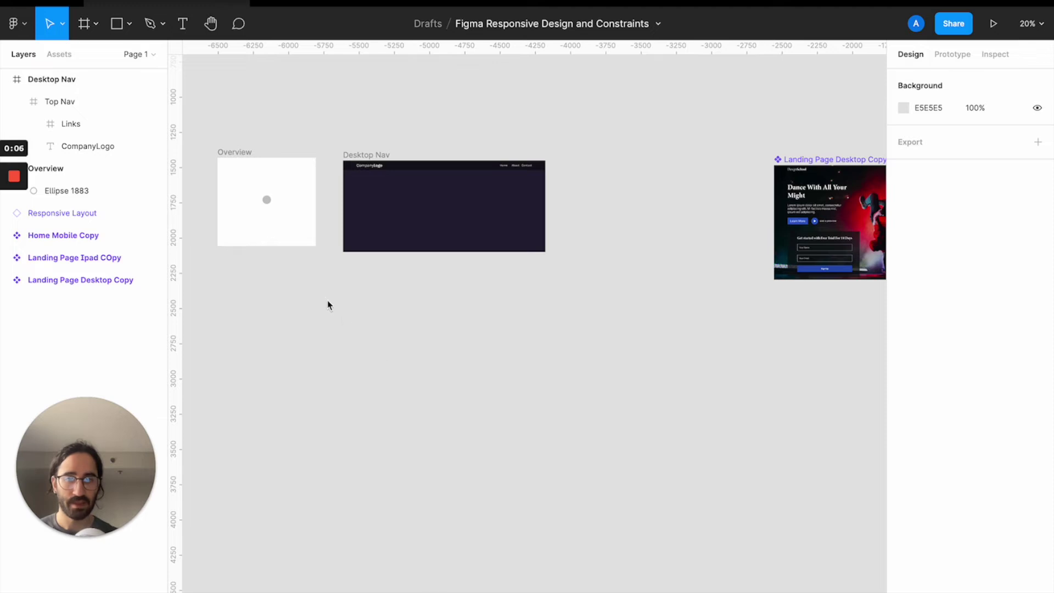
pyautogui.press('f')
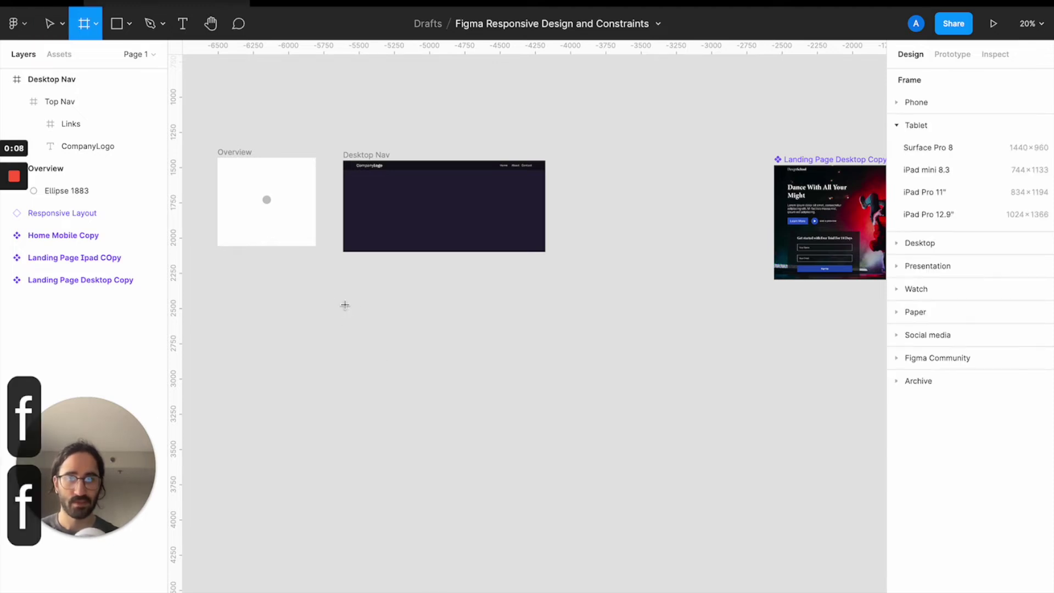
pyautogui.click(344, 303)
pyautogui.click(920, 158)
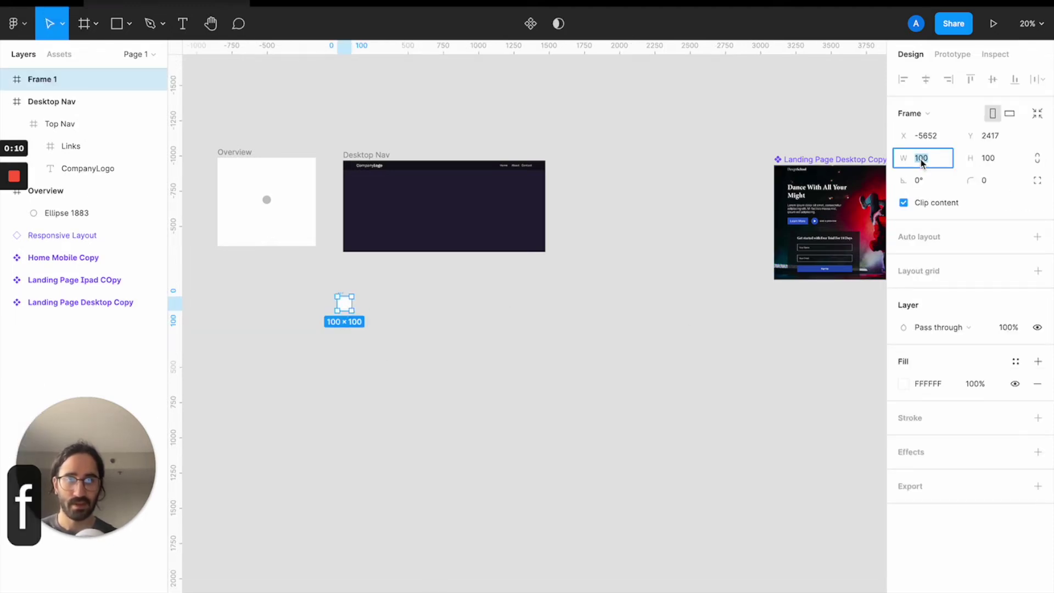
pyautogui.write('1440')
pyautogui.press('Return')
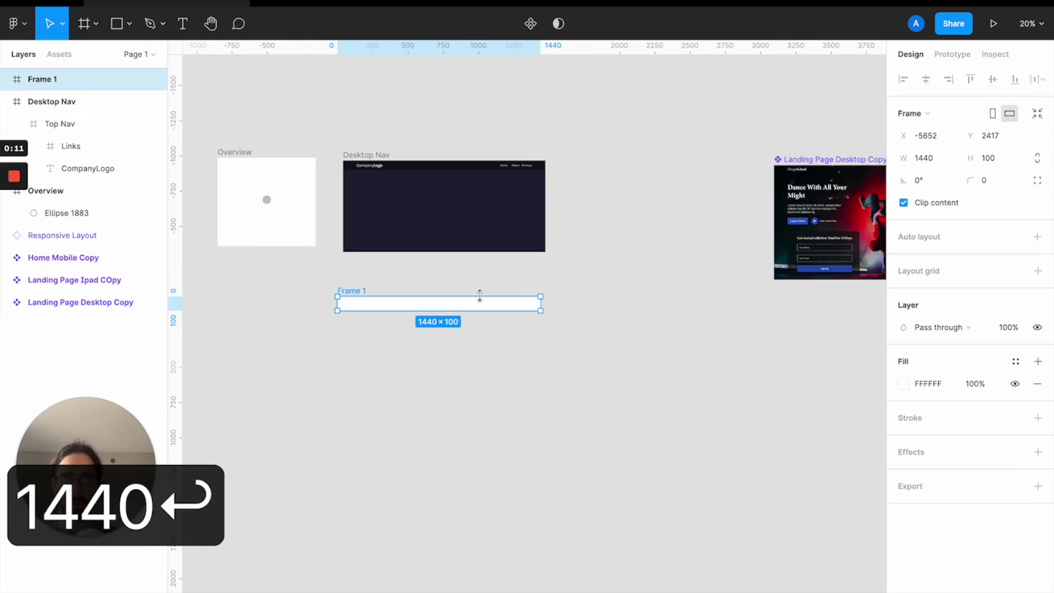
# Step: Extend the new frame's height to about 713 and fill it with Desktop Nav's sampled background colour, 232035
pyautogui.moveTo(477, 312); pyautogui.dragTo(476, 398)
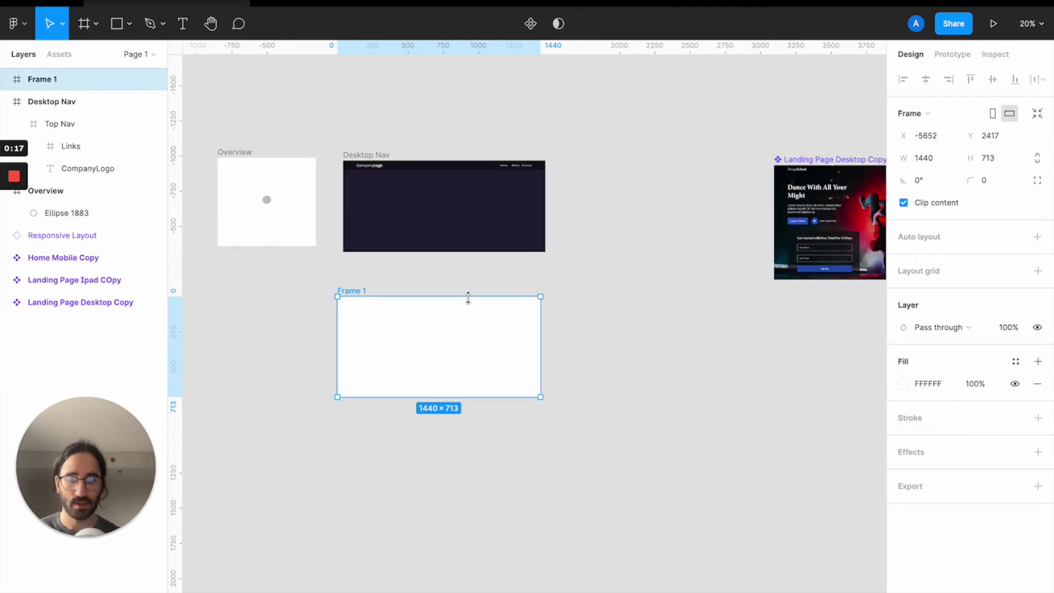
pyautogui.hotkey('ctrl', 'c')
pyautogui.click(464, 212)
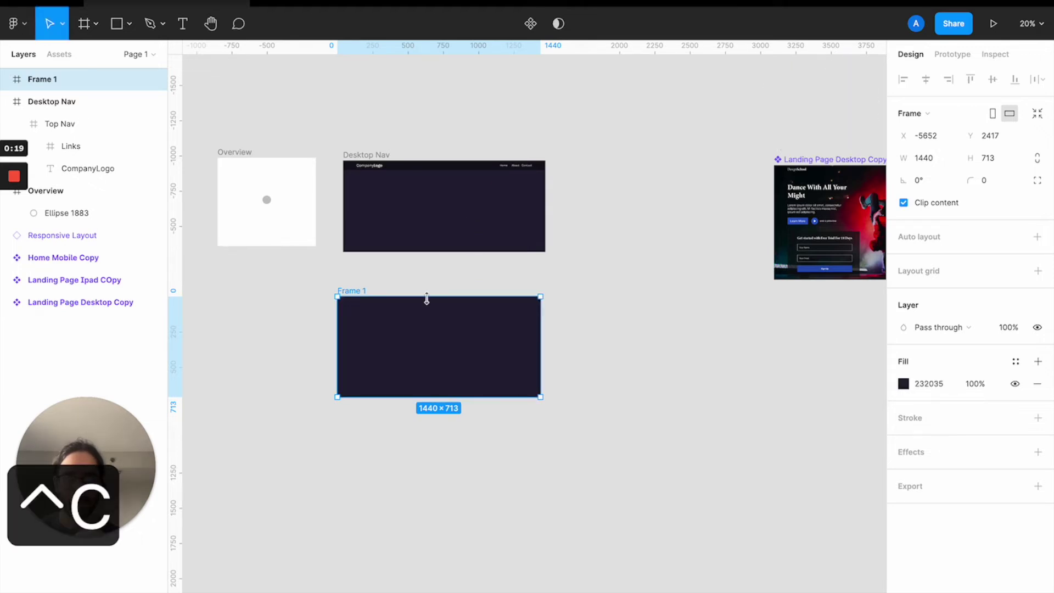
# Step: Draw a nested frame about 260 × 328 in the left part of Frame 1
pyautogui.hotkey('shift', '2')
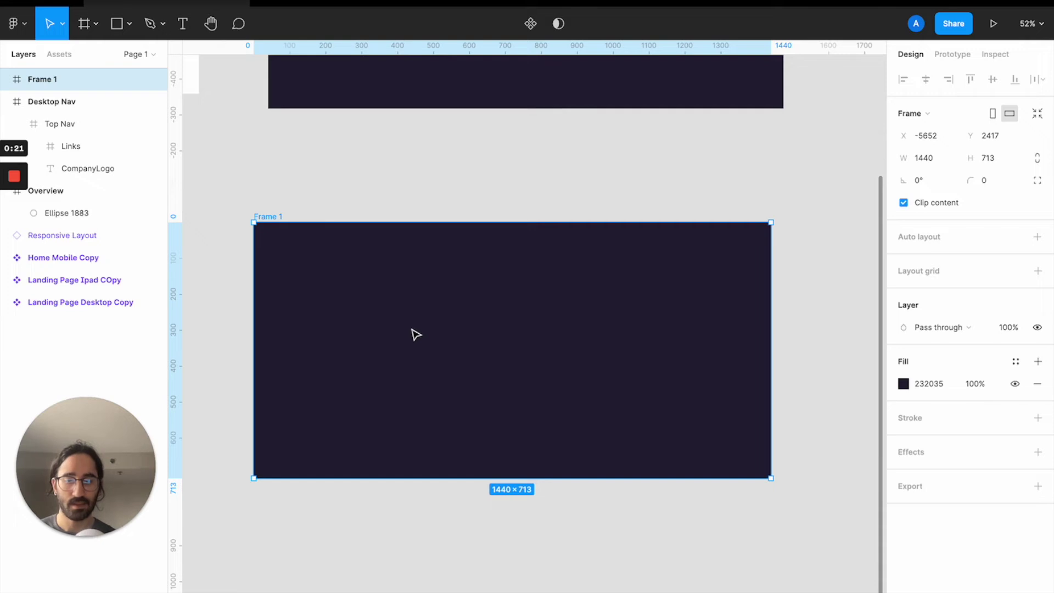
pyautogui.press('f')
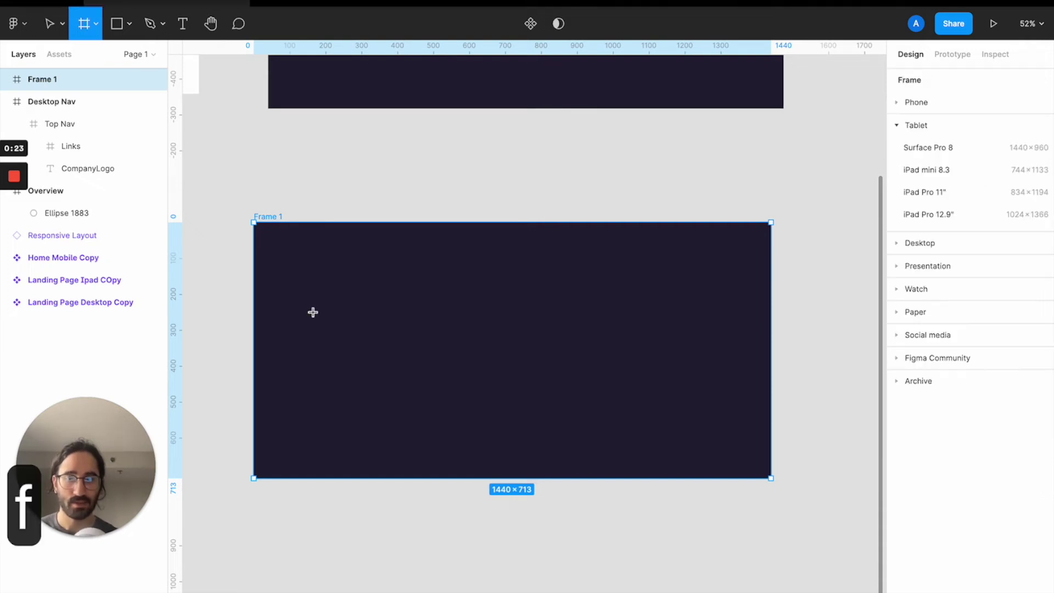
pyautogui.moveTo(303, 282)
pyautogui.mouseDown()
pyautogui.moveTo(341, 305)
pyautogui.moveTo(397, 399)
pyautogui.mouseUp()
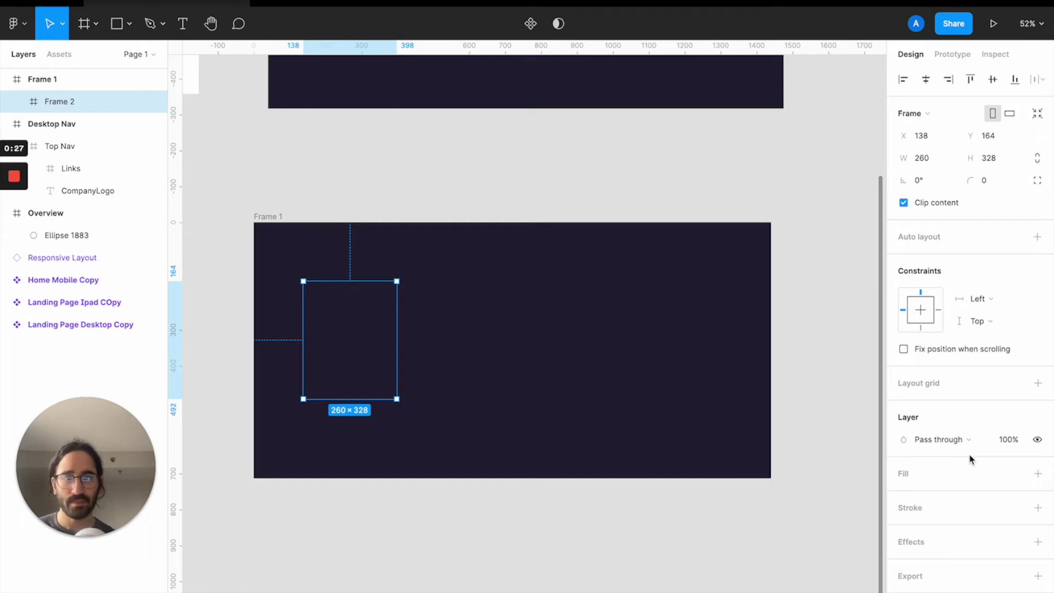
# Step: Add a fill to the nested frame and match it to the Top Nav bar's sampled colour, 13111C
pyautogui.click(1038, 473)
pyautogui.scroll(4, 542, 279)
pyautogui.hscroll(-1, 542, 279)
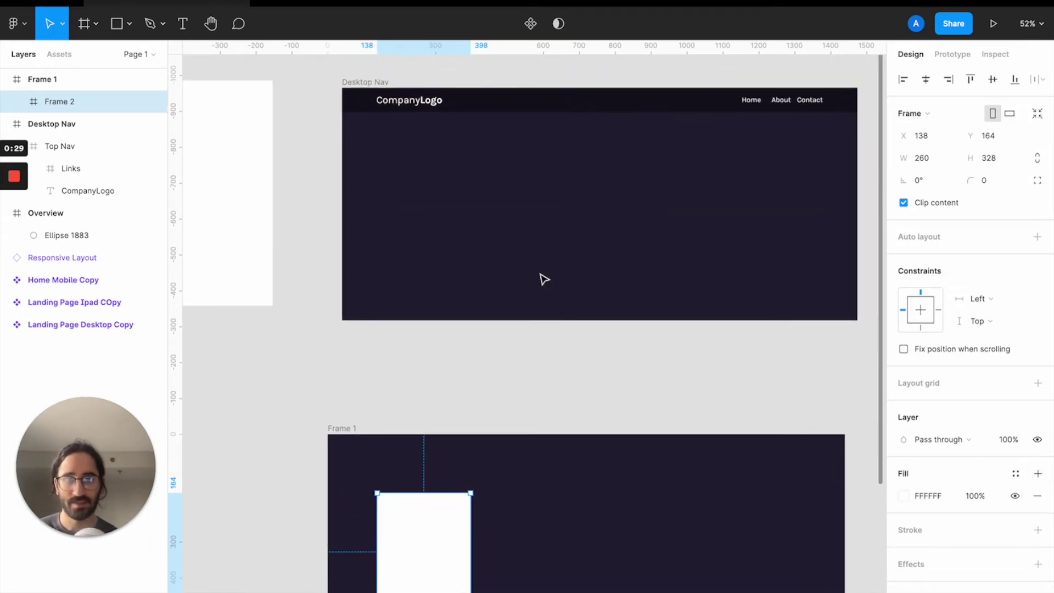
pyautogui.scroll(1, 544, 279)
pyautogui.hotkey('ctrl', 'c')
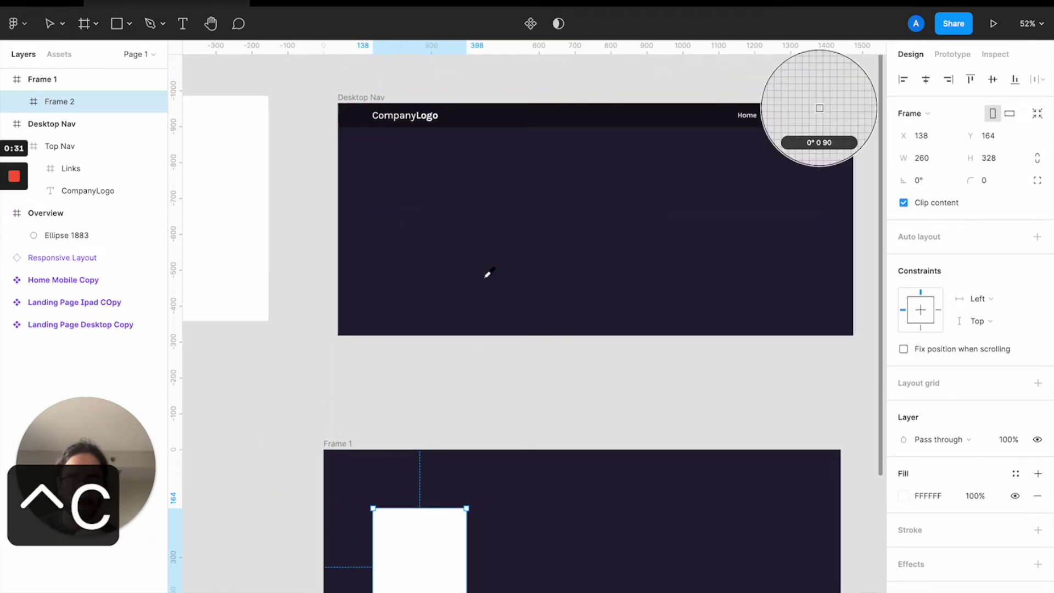
pyautogui.click(522, 109)
# Step: Widen the nested frame to about 319
pyautogui.scroll(-8, 485, 311)
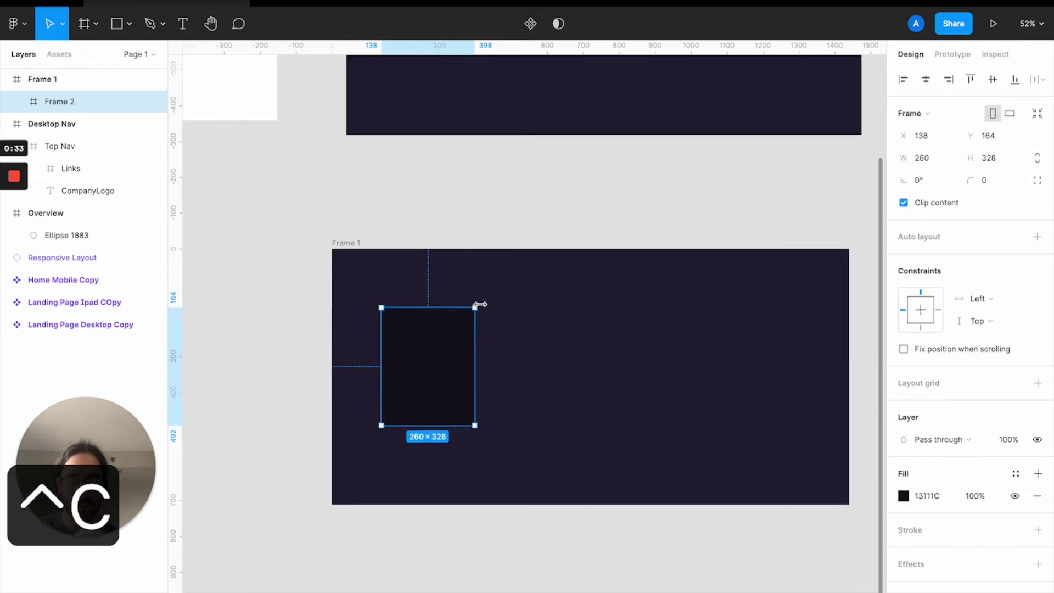
pyautogui.moveTo(475, 321); pyautogui.dragTo(497, 321)
pyautogui.scroll(5, 433, 282)
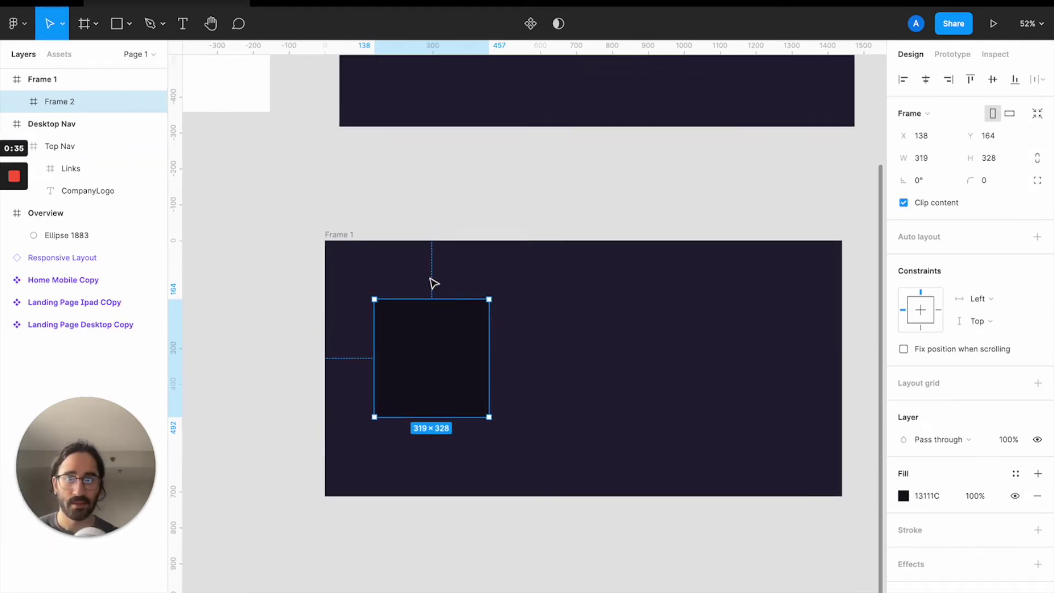
# Step: Move the dark square frame inside Frame 1 to about X 95, Y 131
pyautogui.scroll(-4, 427, 331)
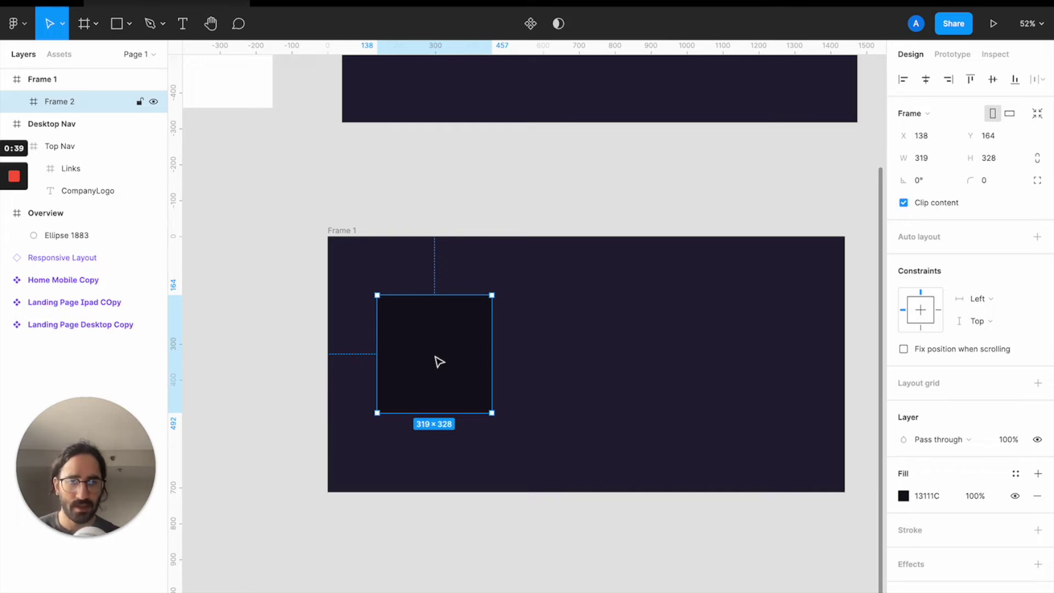
pyautogui.moveTo(440, 361); pyautogui.dragTo(419, 348)
pyautogui.scroll(3, 419, 348)
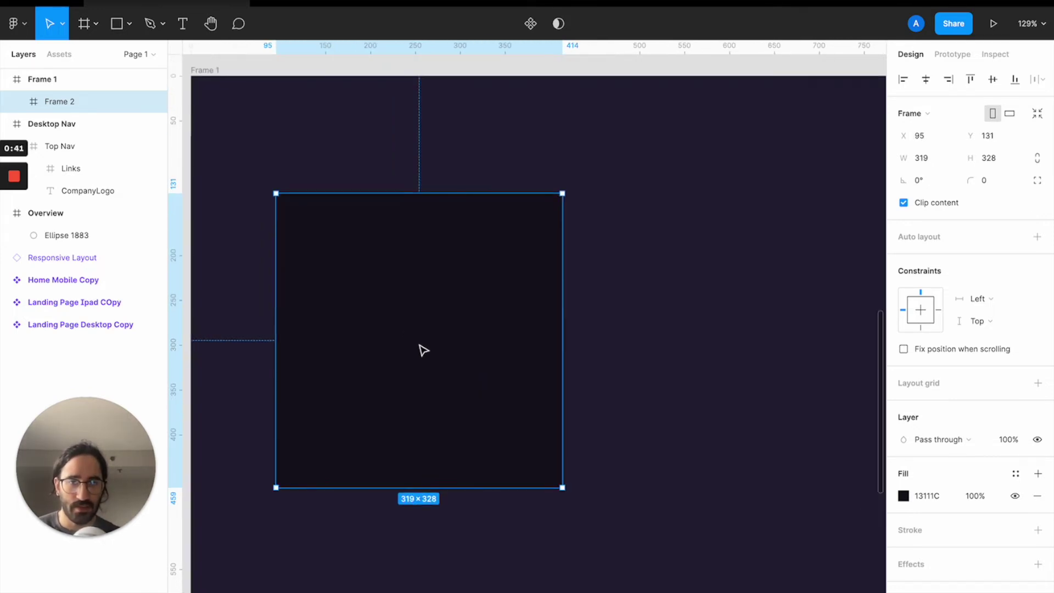
# Step: Copy the Top Nav bar from the Desktop Nav frame into Frame 1
pyautogui.scroll(-5, 421, 348)
pyautogui.scroll(10, 424, 350)
pyautogui.click(449, 299)
pyautogui.press('super+c')
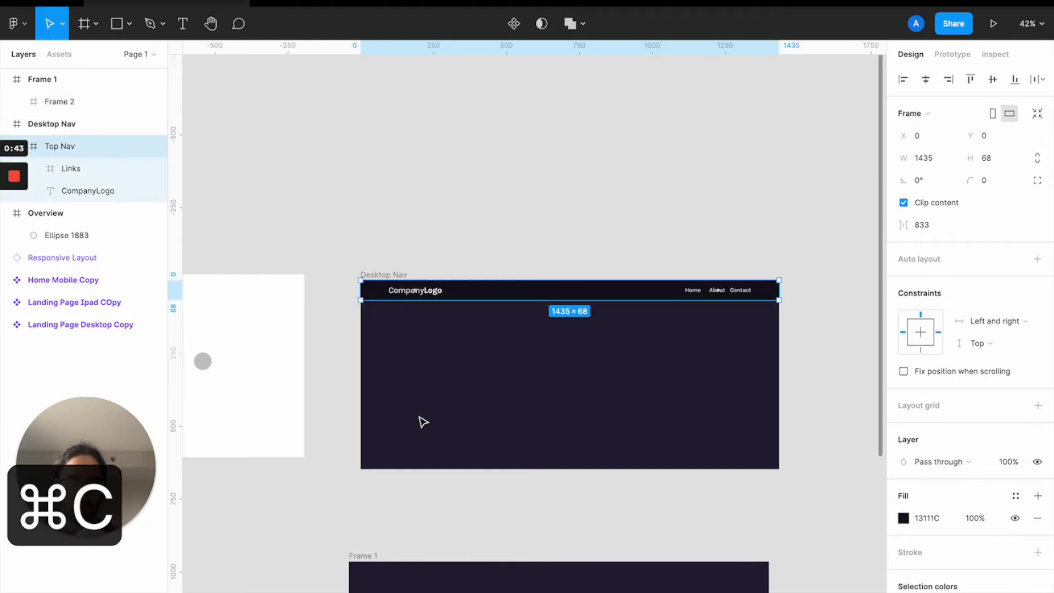
pyautogui.scroll(-12, 421, 423)
pyautogui.click(389, 211)
pyautogui.press('super+v')
# Step: Rename Frame 1 as Form
pyautogui.doubleClick(371, 194)
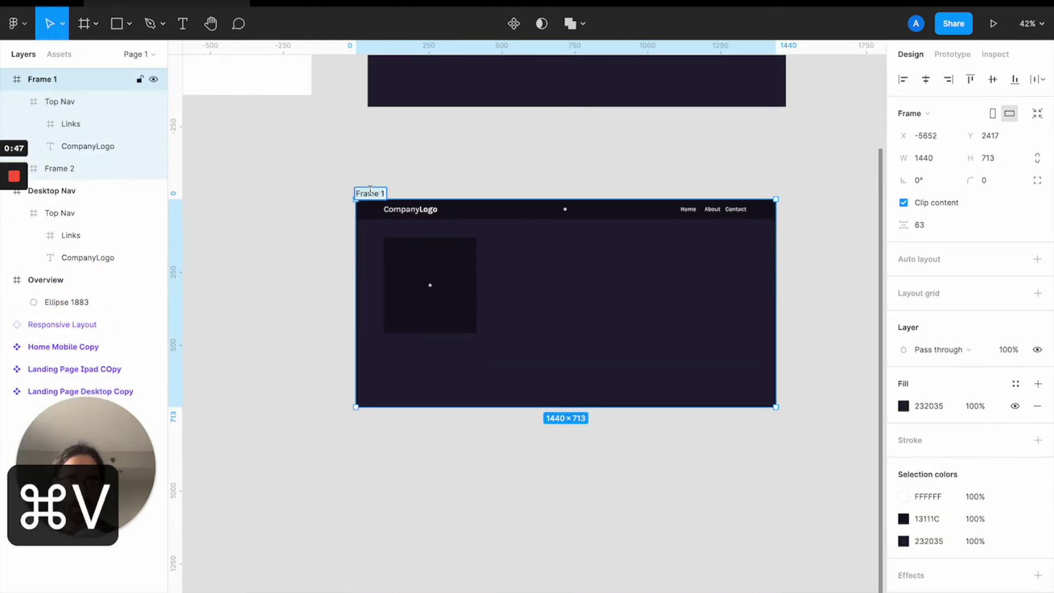
pyautogui.write('Form')
pyautogui.press('Return')
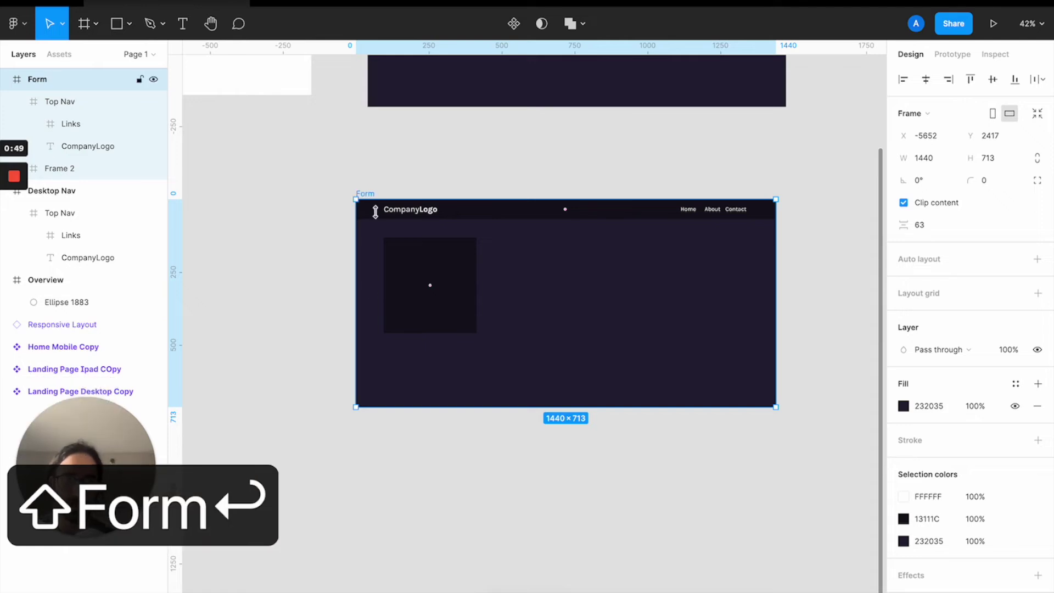
# Step: Add the text "Sign Up Today" near the upper edge of the dark square frame
pyautogui.click(436, 274)
pyautogui.scroll(5, 434, 267)
pyautogui.scroll(-2, 434, 265)
pyautogui.press('t')
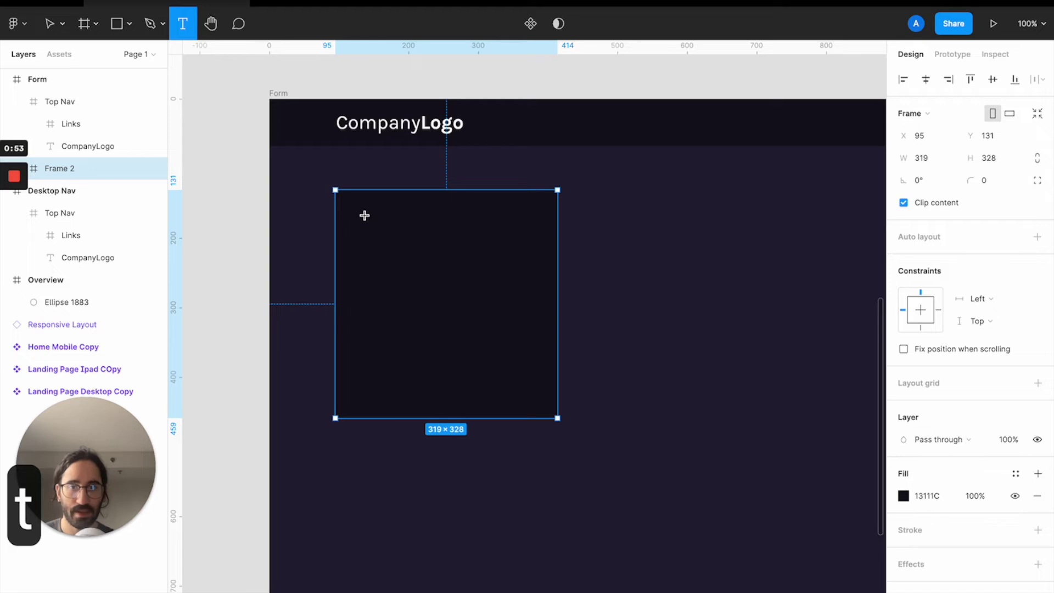
pyautogui.moveTo(364, 213); pyautogui.dragTo(510, 223)
pyautogui.write('Sign Up Today')
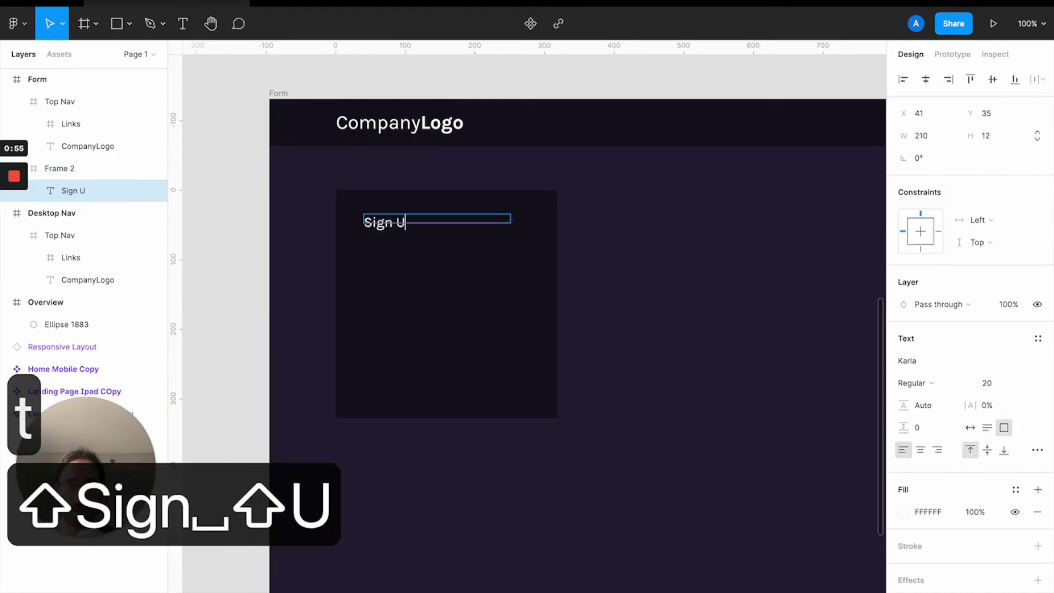
pyautogui.press('Escape')
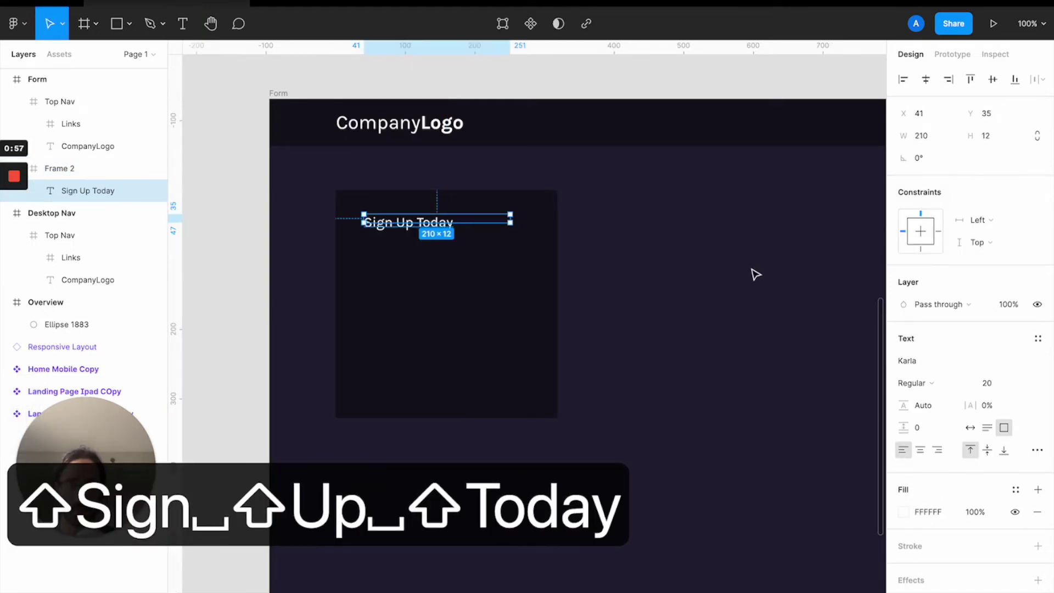
# Step: Make the Sign Up Today heading auto width at font size 32 and move it to about X 57, Y 25
pyautogui.click(970, 428)
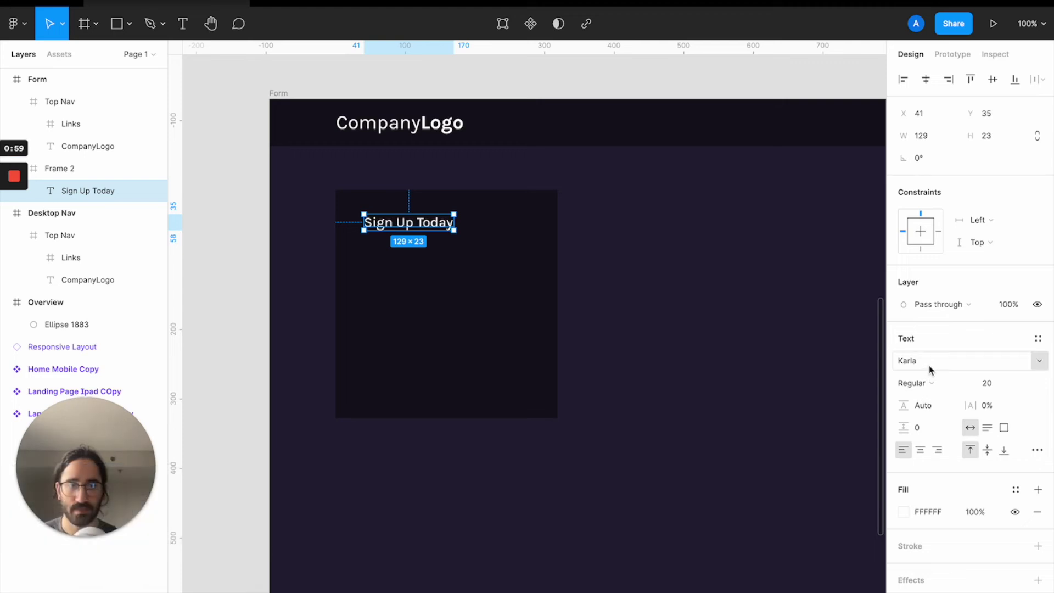
pyautogui.click(988, 383)
pyautogui.write('32')
pyautogui.press('Return')
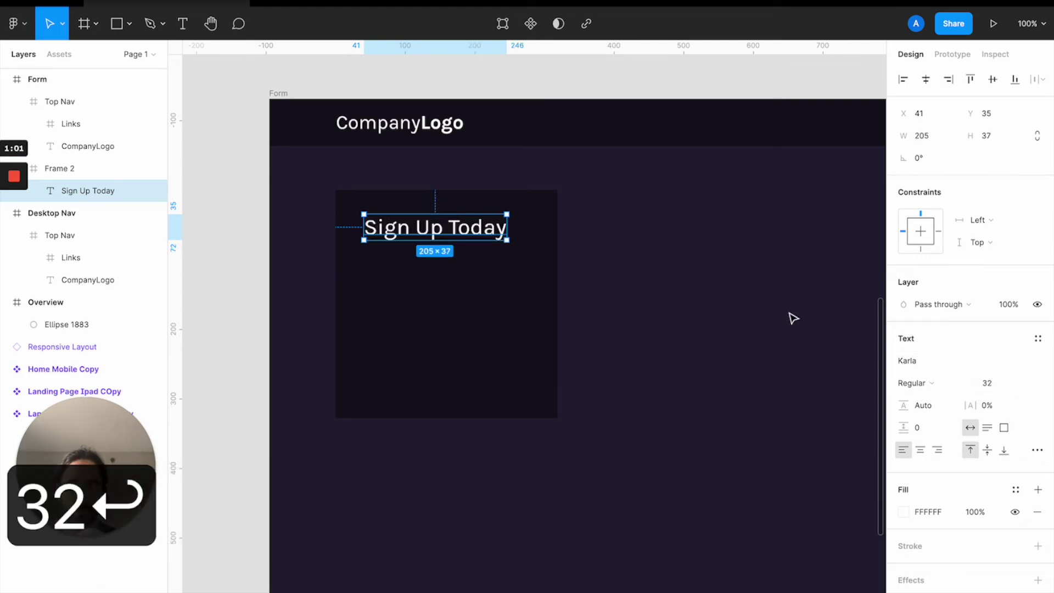
pyautogui.moveTo(455, 236); pyautogui.dragTo(466, 230)
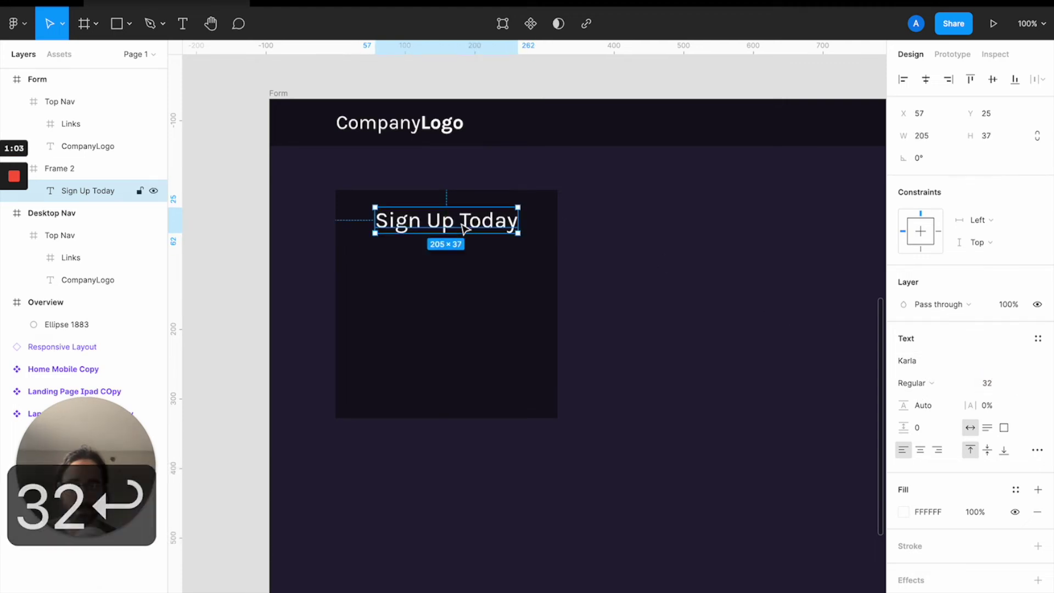
pyautogui.click(1033, 363)
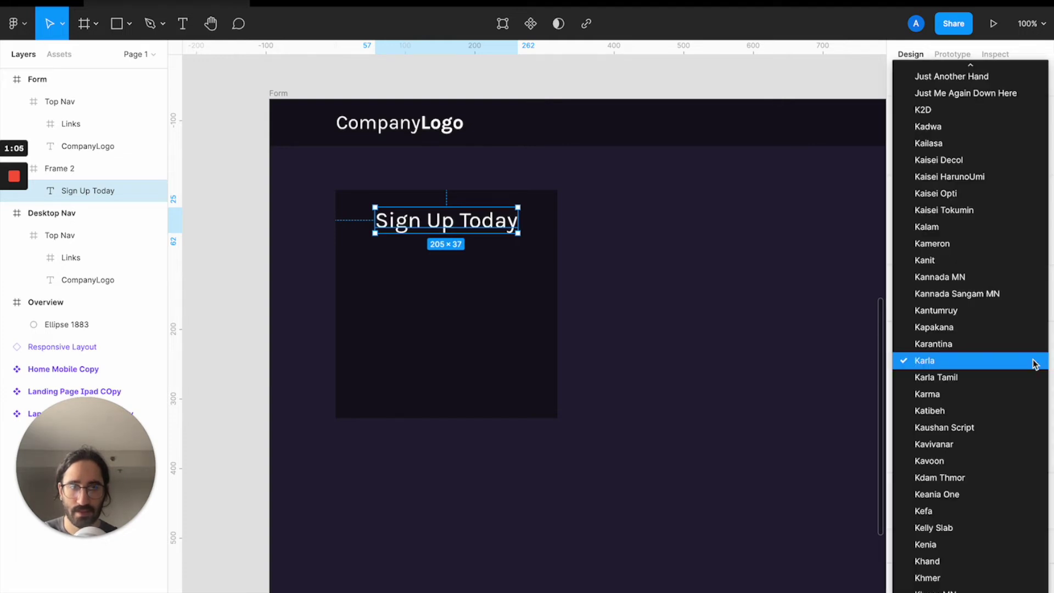
pyautogui.scroll(5, 946, 325)
pyautogui.scroll(1, 947, 325)
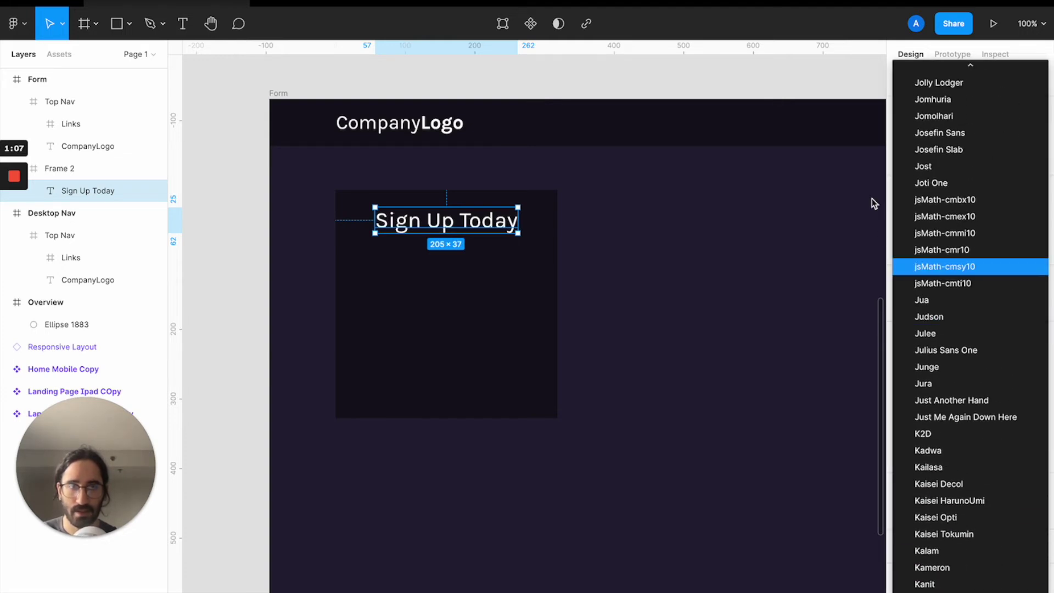
pyautogui.click(707, 288)
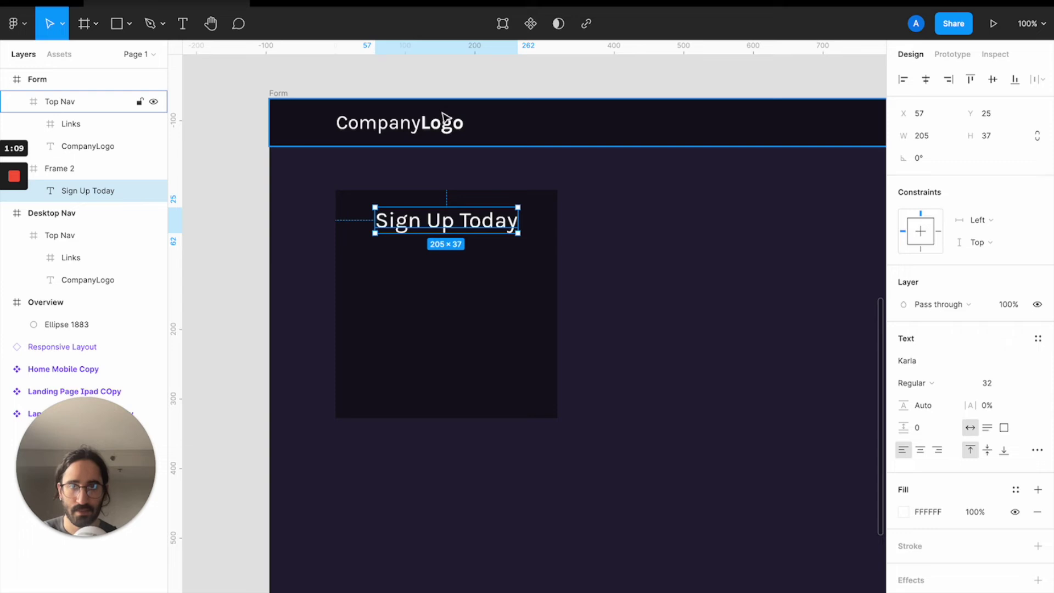
# Step: Change the Sign Up Today heading's font to Open Sans Bold
pyautogui.click(951, 357)
pyautogui.write('Ope')
pyautogui.press('BackSpace')
pyautogui.press('BackSpace')
pyautogui.press('BackSpace')
pyautogui.press('BackSpace')
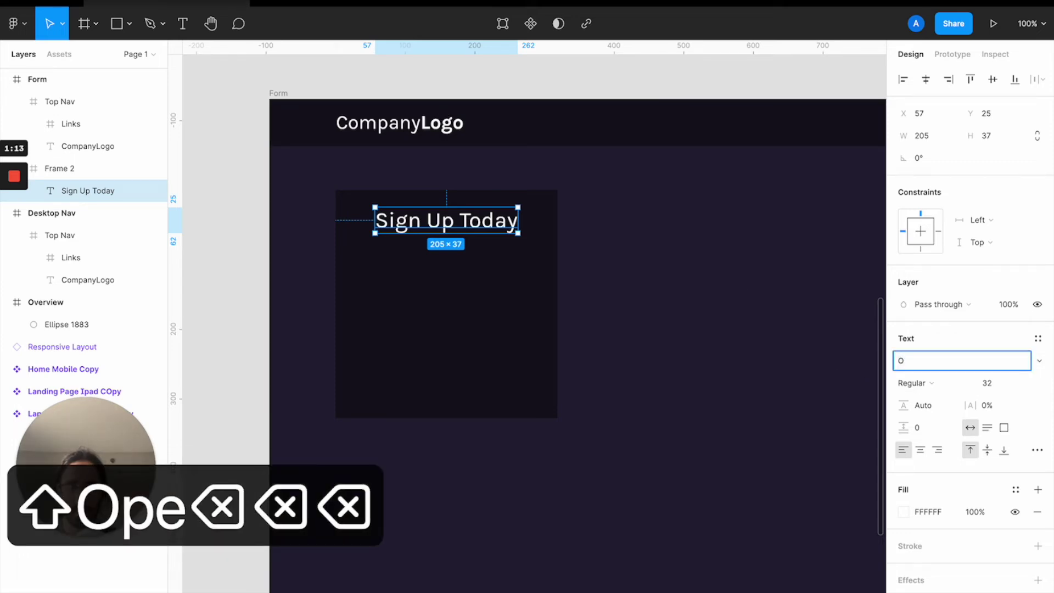
pyautogui.write('Open Sans')
pyautogui.press('Return')
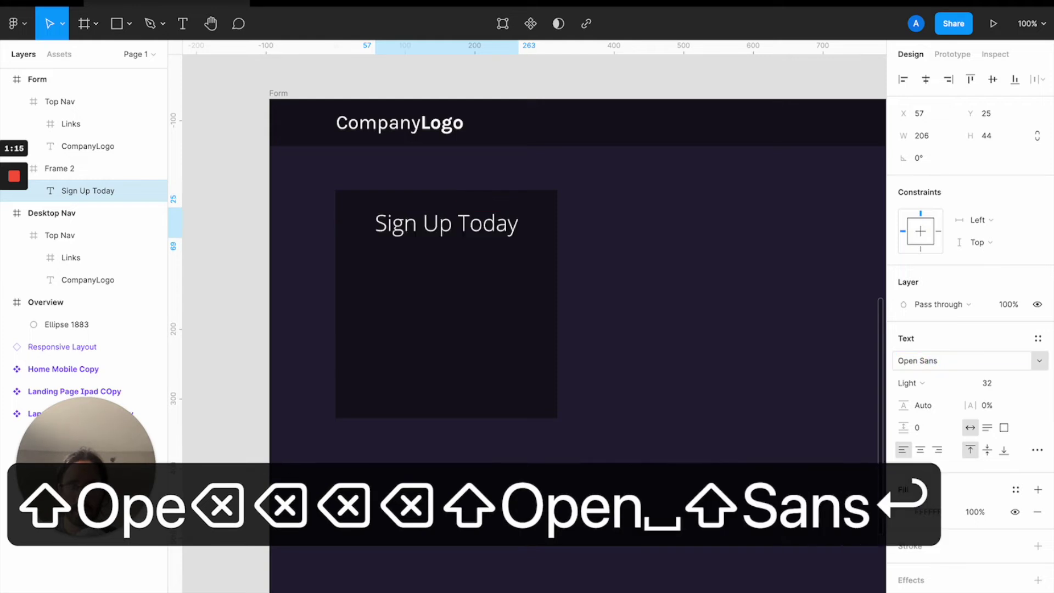
pyautogui.click(922, 383)
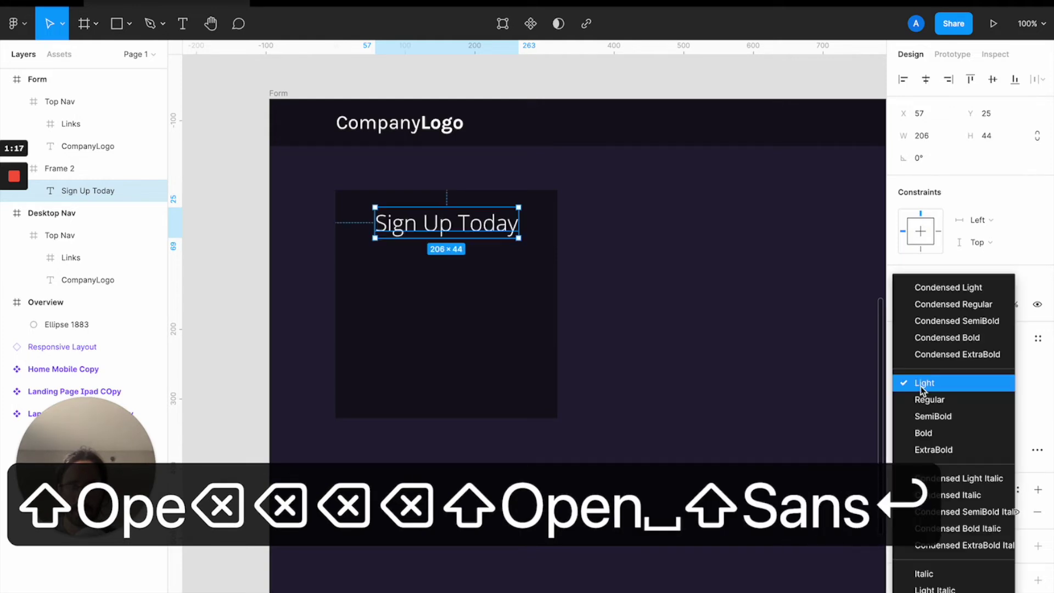
pyautogui.click(924, 430)
# Step: Position the Sign Up Today heading at X 47, Y 24 to centre it horizontally in the square frame
pyautogui.moveTo(457, 235); pyautogui.dragTo(453, 231)
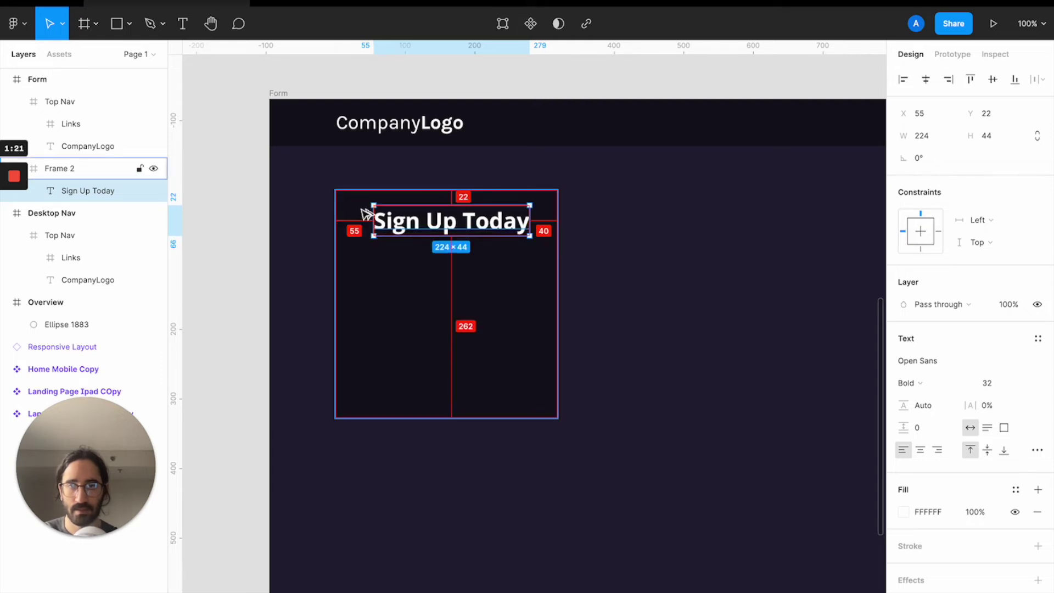
pyautogui.click(948, 113)
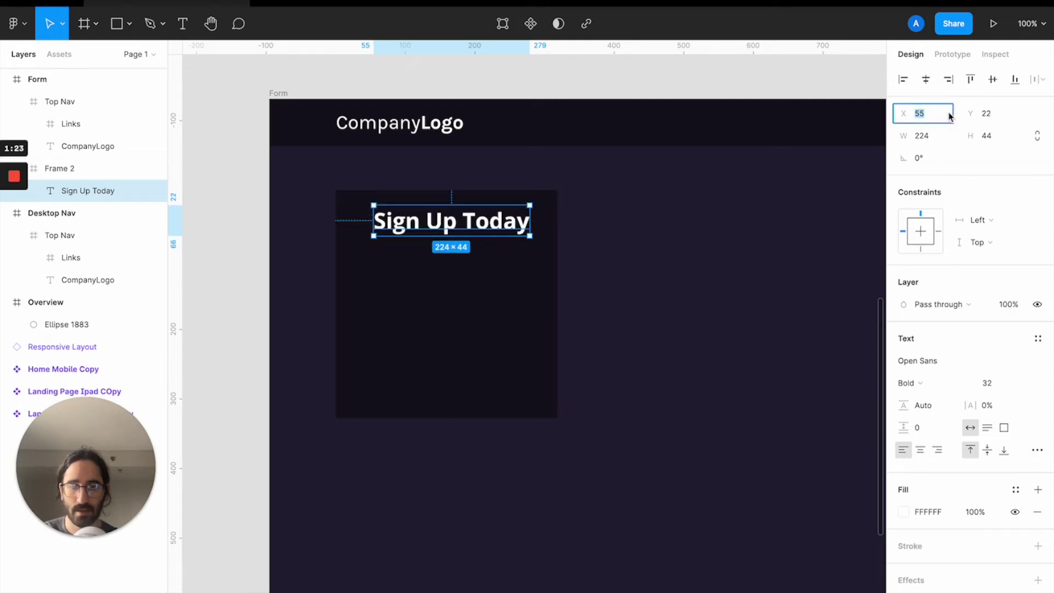
pyautogui.hotkey('shift', 'Down')
pyautogui.press('alt')
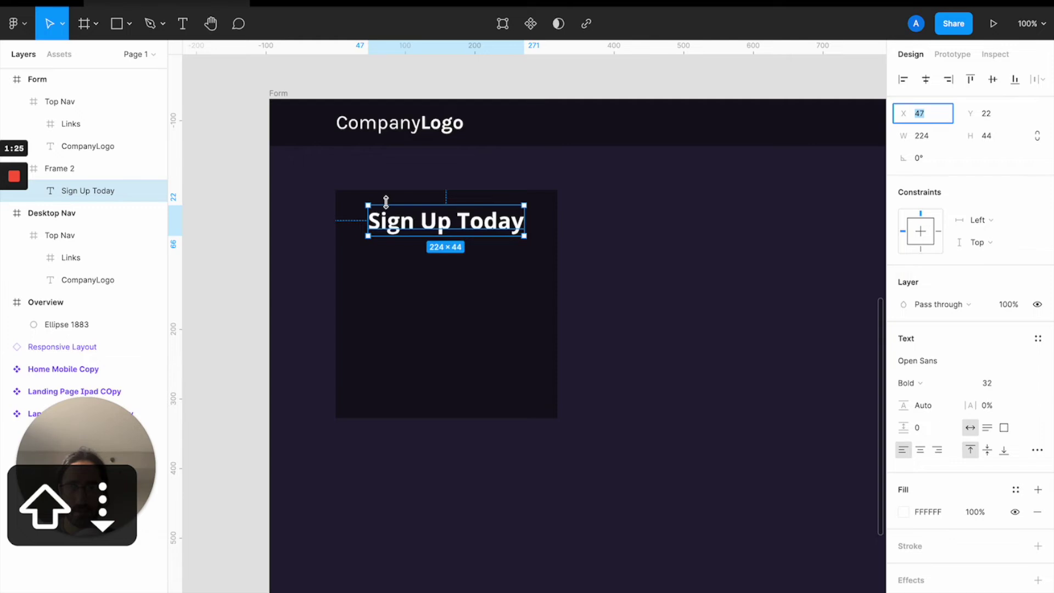
pyautogui.press('Up')
pyautogui.press('Up')
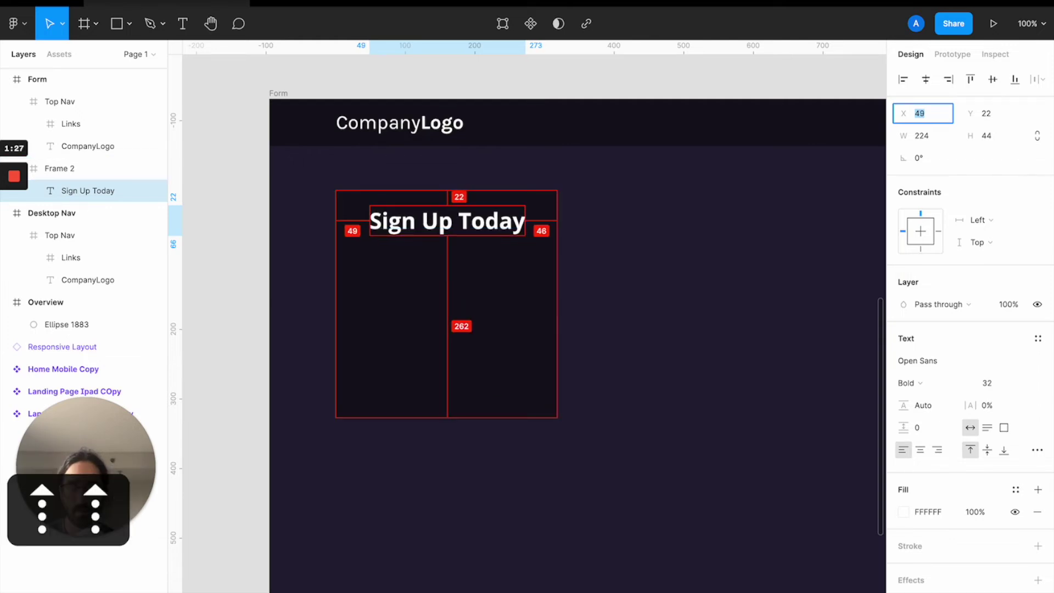
pyautogui.click(647, 204)
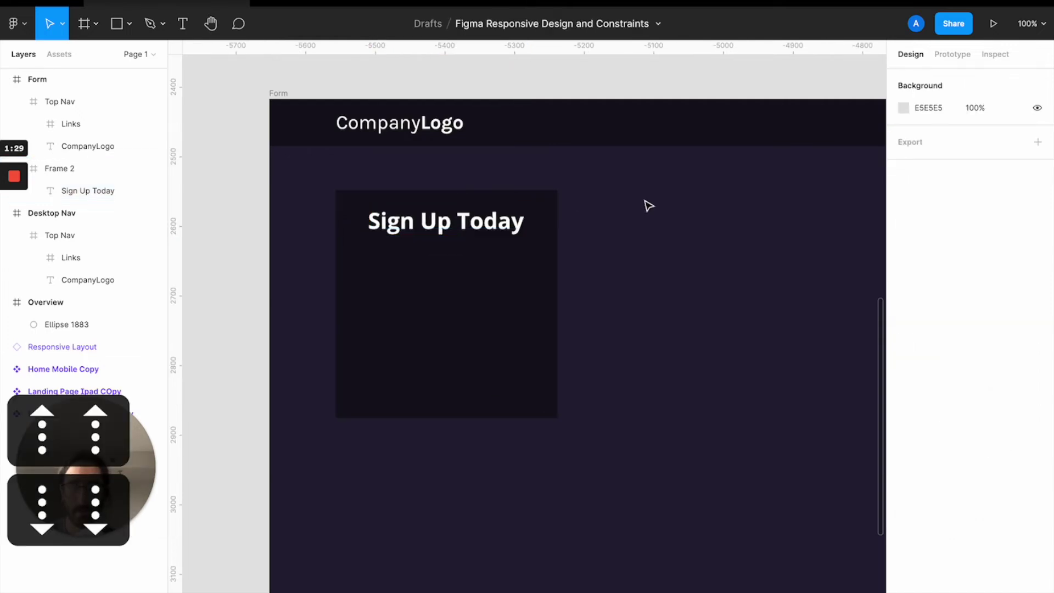
pyautogui.click(460, 235)
pyautogui.click(991, 113)
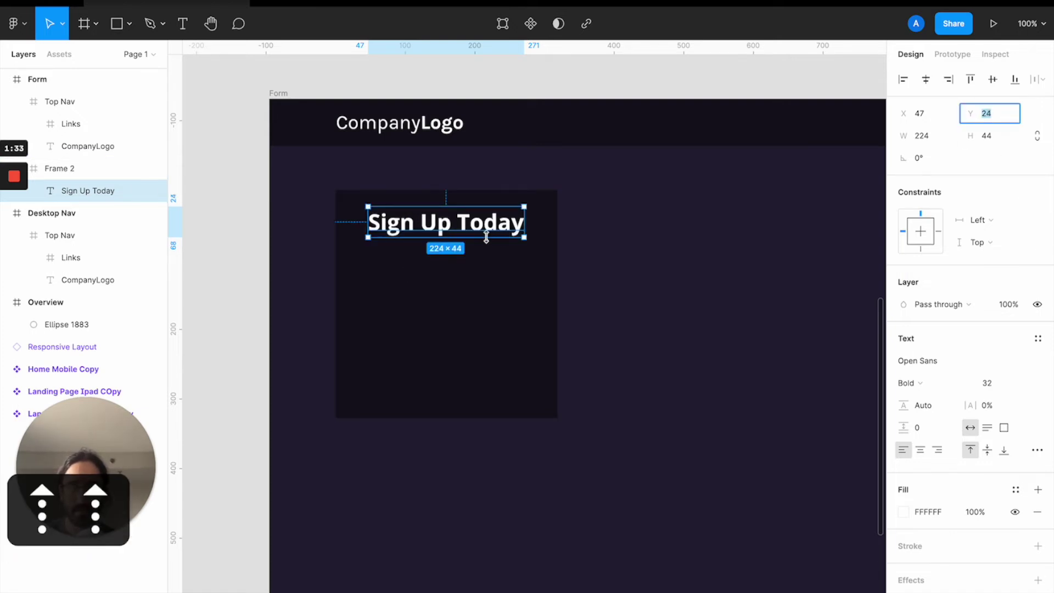
pyautogui.click(593, 249)
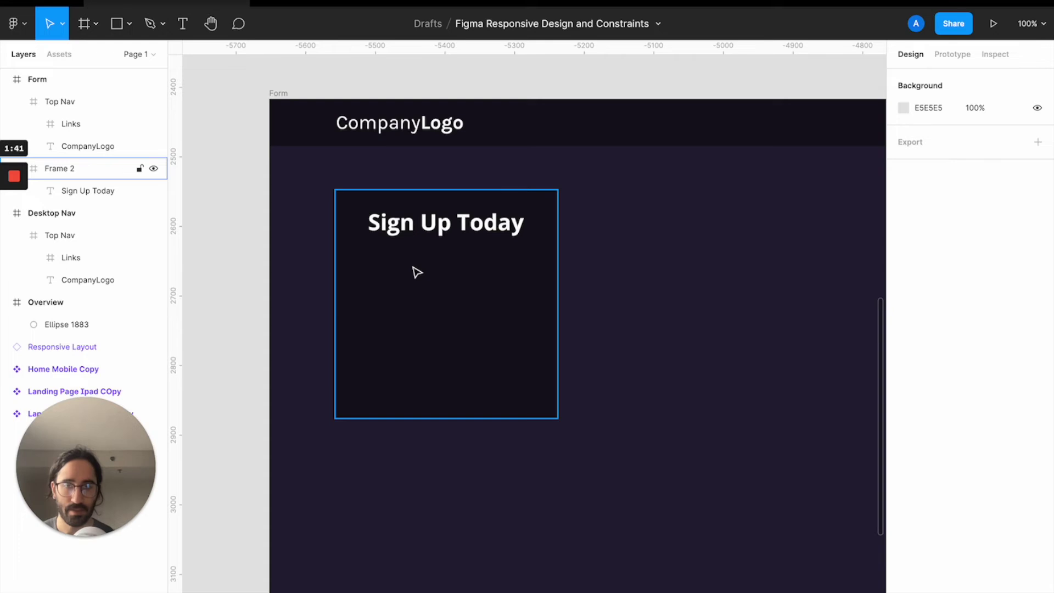
# Step: Draw a frame about 240 × 44 below the heading and give it a white outline instead of a fill
pyautogui.press('f')
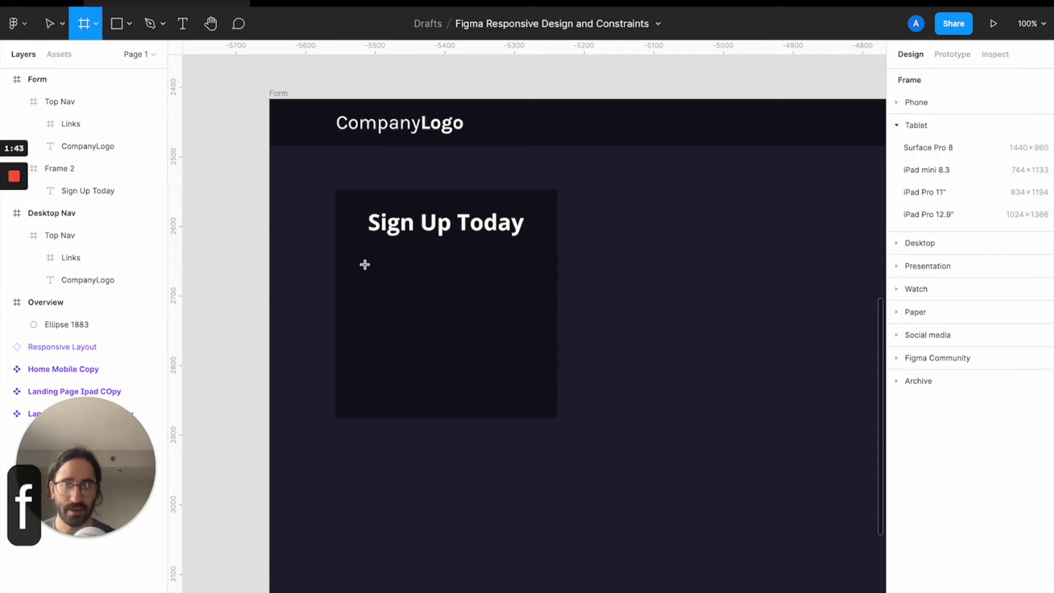
pyautogui.moveTo(363, 261)
pyautogui.mouseDown()
pyautogui.moveTo(442, 294)
pyautogui.moveTo(531, 292)
pyautogui.mouseUp()
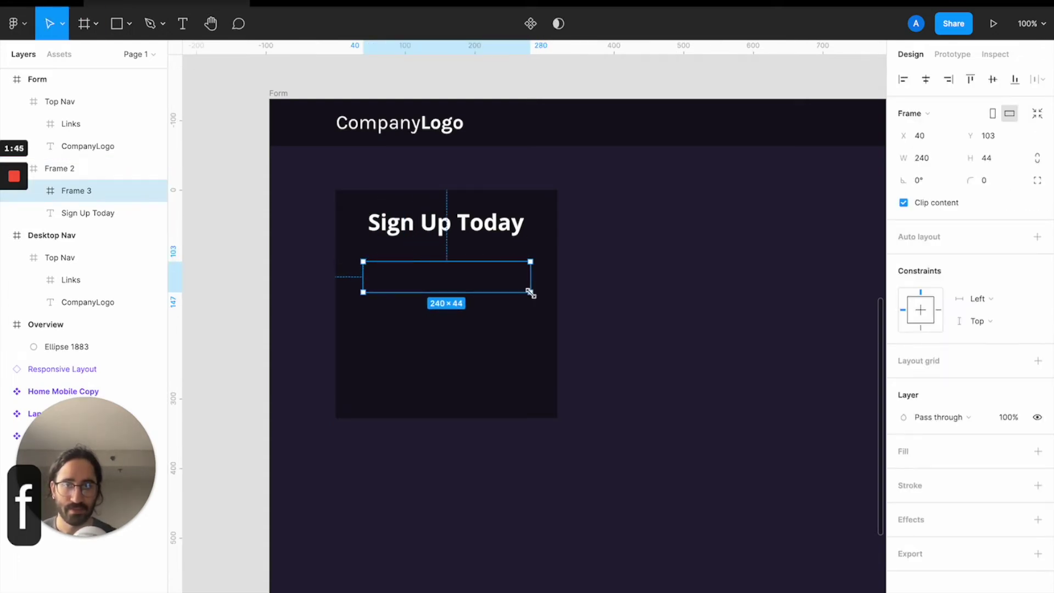
pyautogui.click(1038, 452)
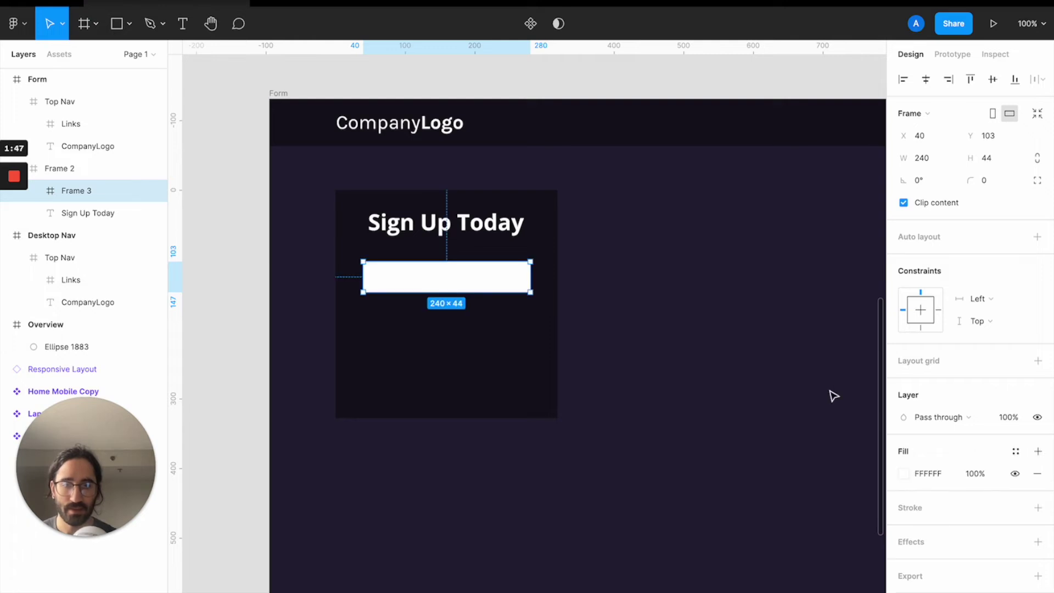
pyautogui.hotkey('shift', 'x')
pyautogui.moveTo(431, 285); pyautogui.dragTo(430, 284)
# Step: Add the text "Name" inside the outlined frame and set it to Open Sans Regular, size 18
pyautogui.press('t')
pyautogui.write('Name')
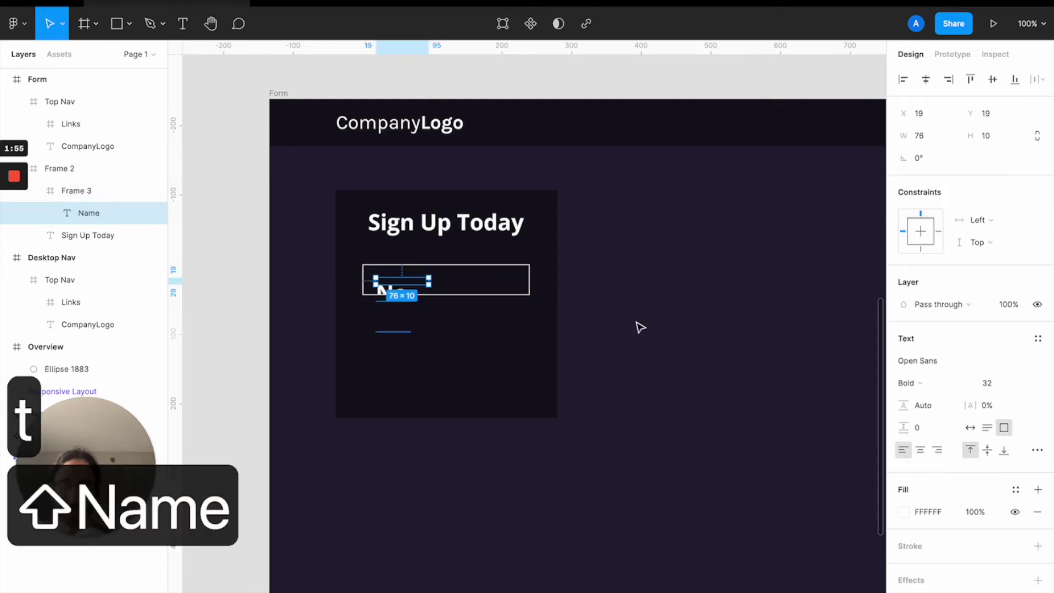
pyautogui.click(986, 382)
pyautogui.hotkey('shift', 'Down')
pyautogui.hotkey('shift', 'Down')
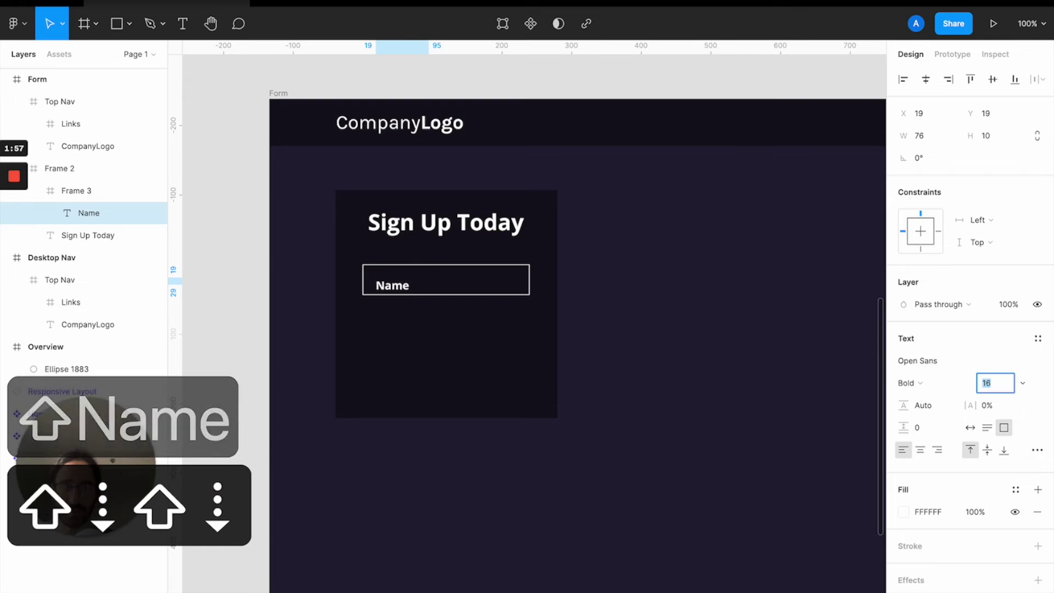
pyautogui.press('Up')
pyautogui.press('Up')
pyautogui.press('super+b')
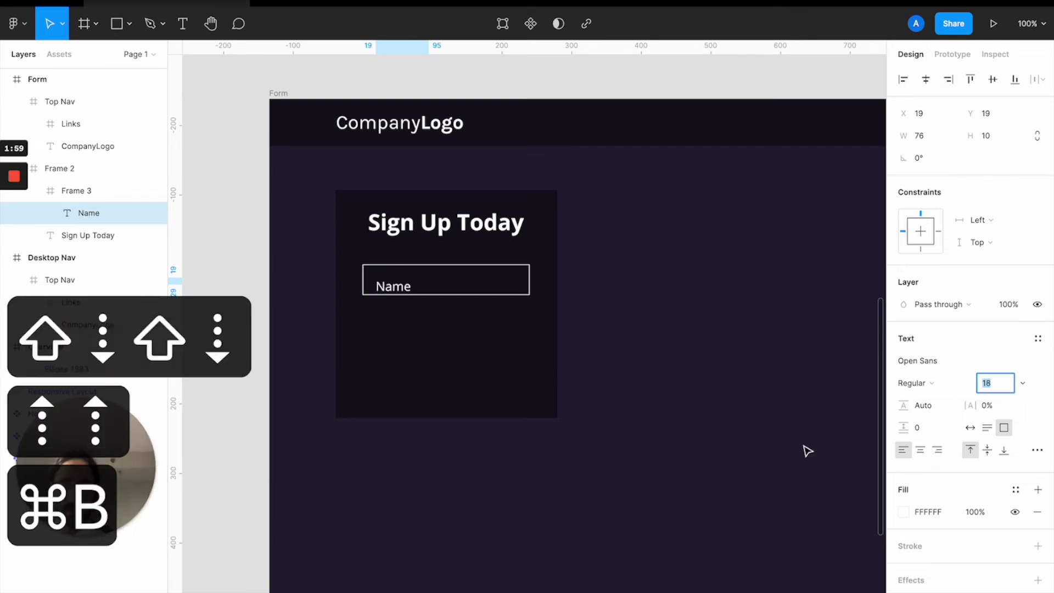
# Step: Set the Name label to auto width and position it at X 15, Y 9 inside the outlined frame
pyautogui.moveTo(393, 287); pyautogui.dragTo(393, 282)
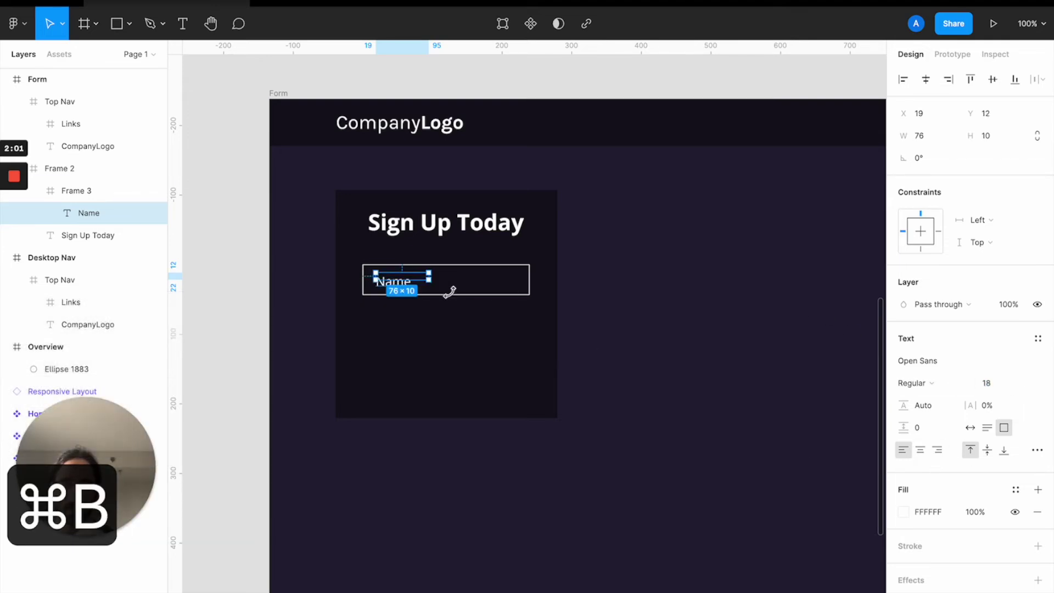
pyautogui.scroll(5, 448, 294)
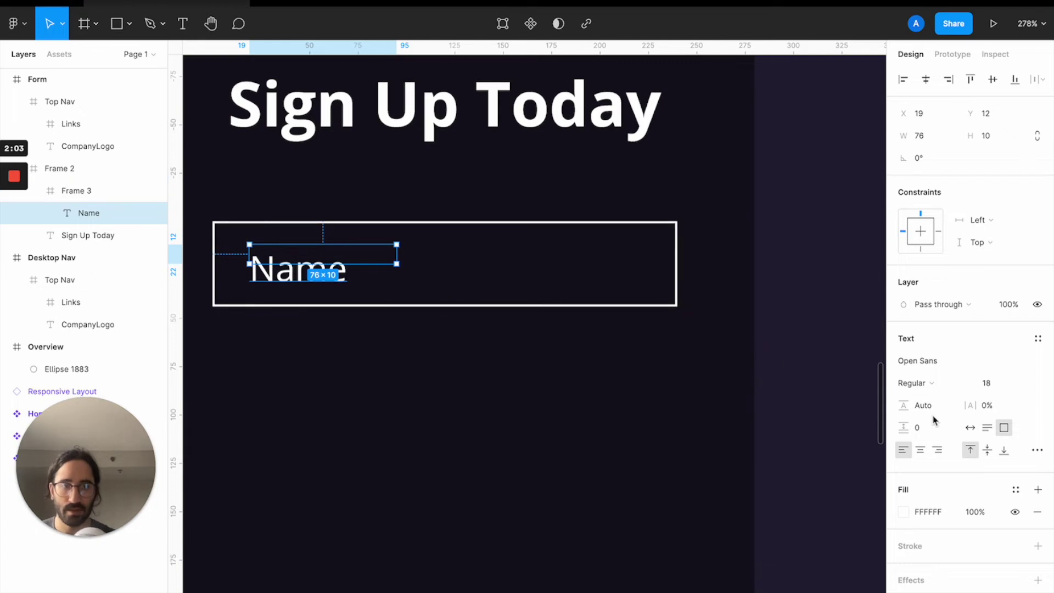
pyautogui.click(971, 427)
pyautogui.moveTo(273, 264); pyautogui.dragTo(265, 258)
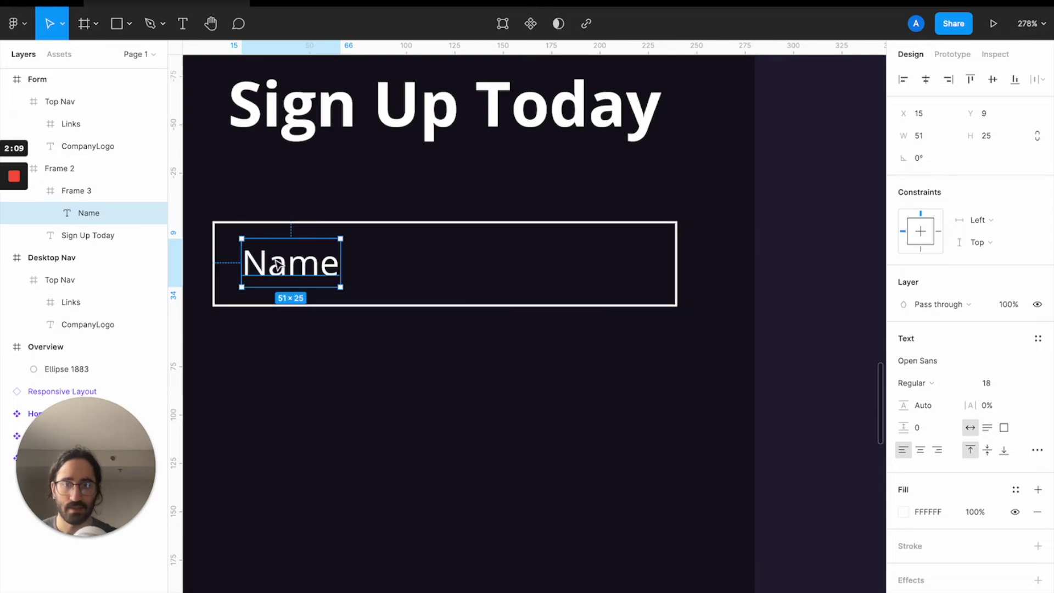
pyautogui.scroll(10, 278, 265)
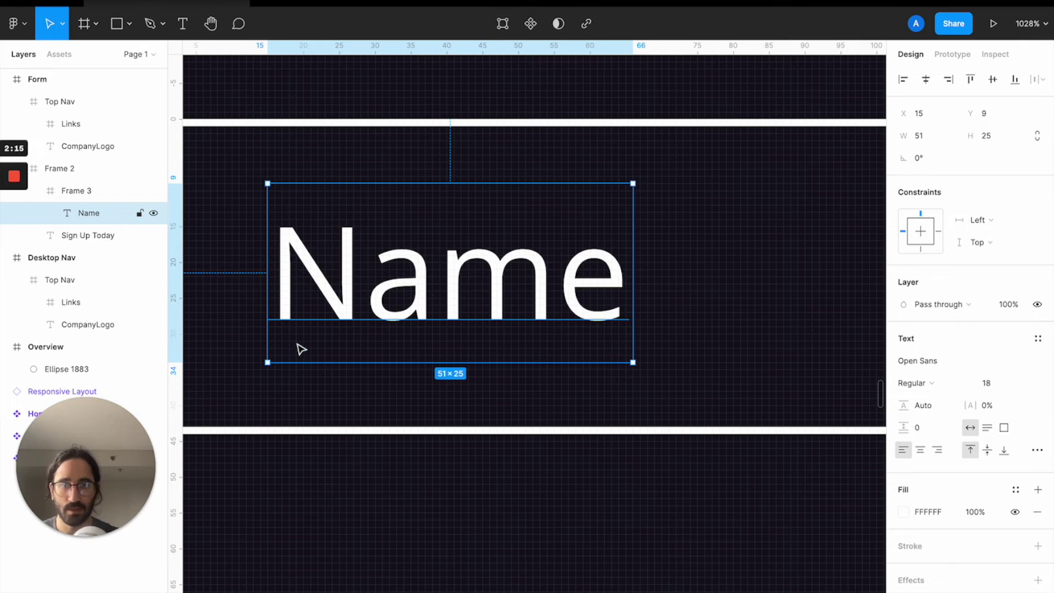
pyautogui.scroll(4, 301, 349)
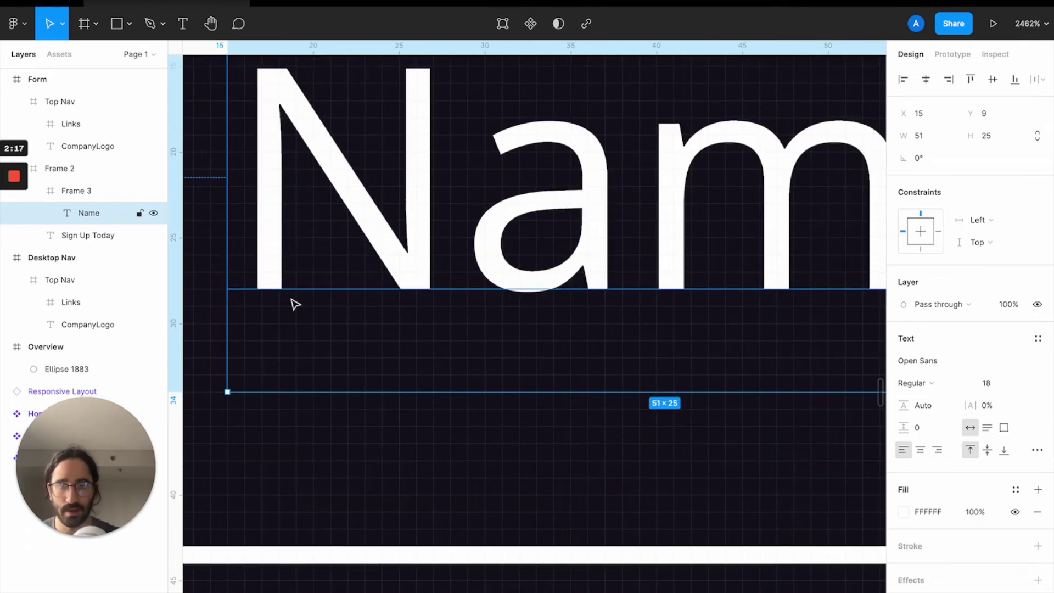
# Step: Set the Name label's Y position to 9.5 so it sits vertically centred in the outlined frame
pyautogui.scroll(3, 295, 304)
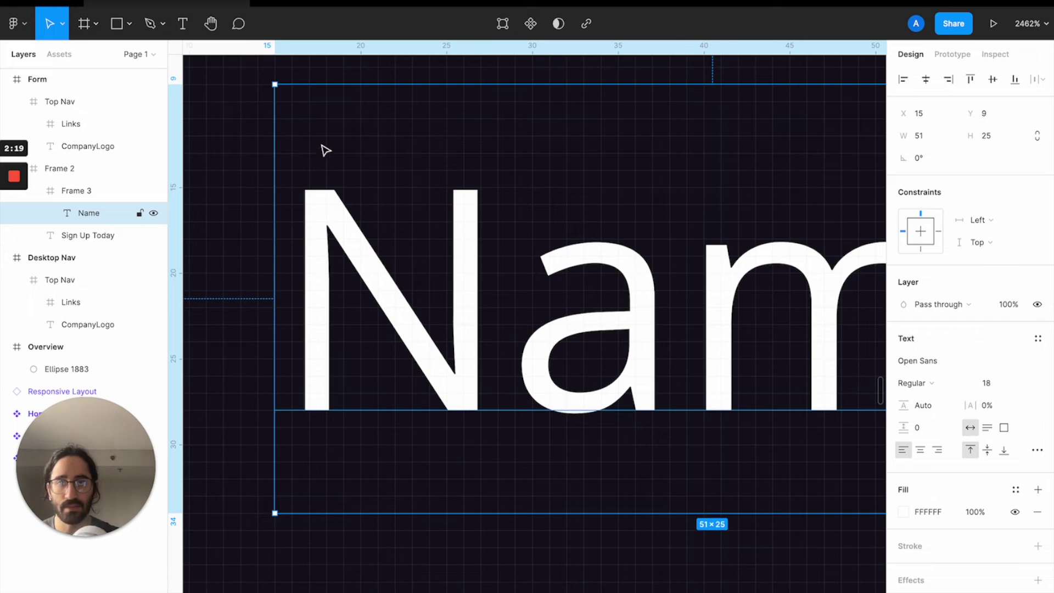
pyautogui.scroll(-5, 329, 133)
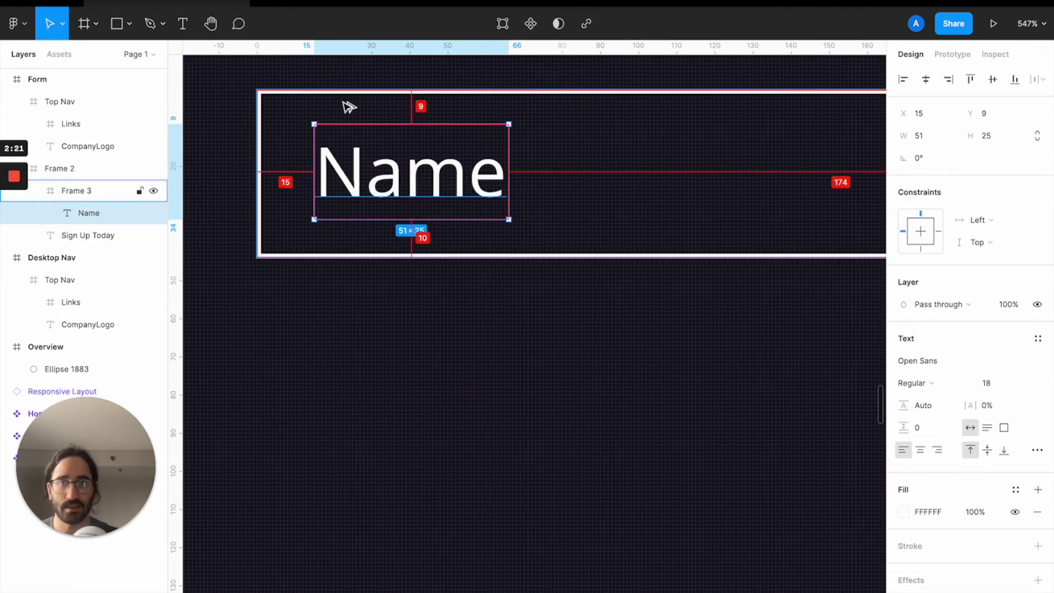
pyautogui.click(988, 115)
pyautogui.write('9.5')
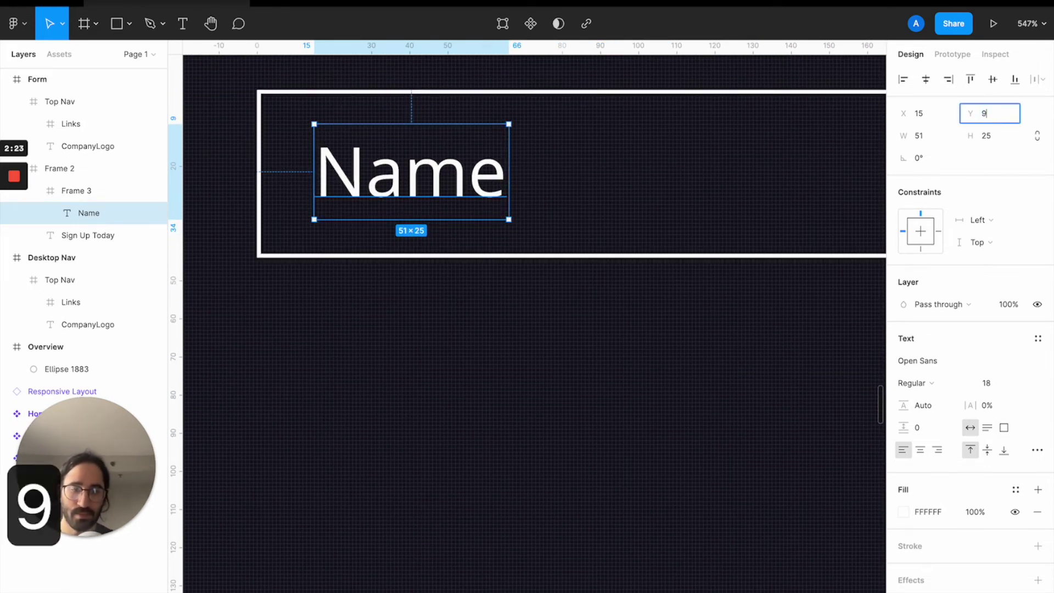
pyautogui.press('Return')
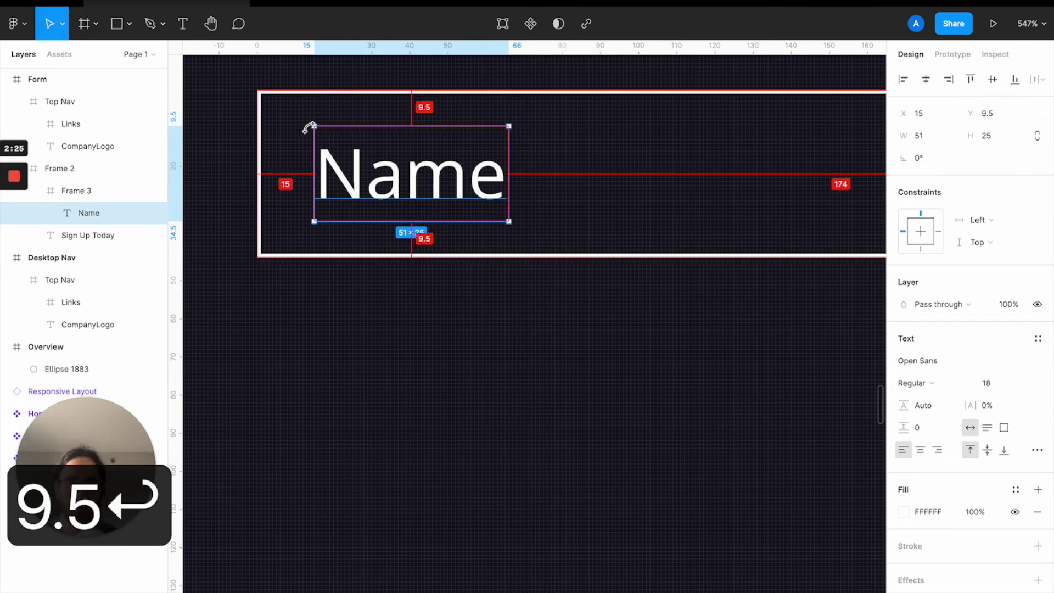
pyautogui.click(416, 364)
pyautogui.scroll(-2, 417, 365)
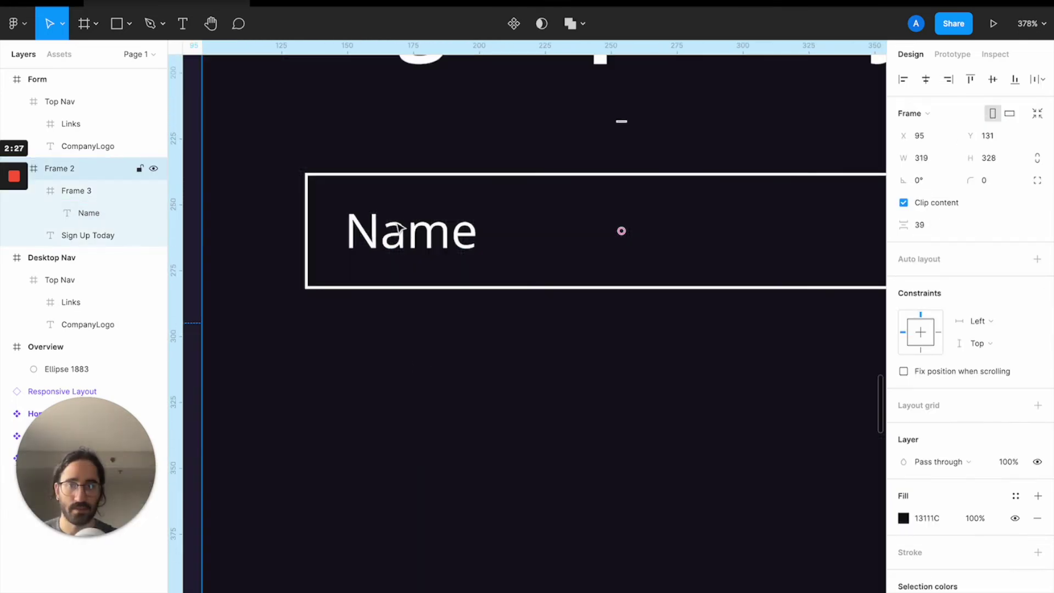
pyautogui.scroll(-5, 396, 238)
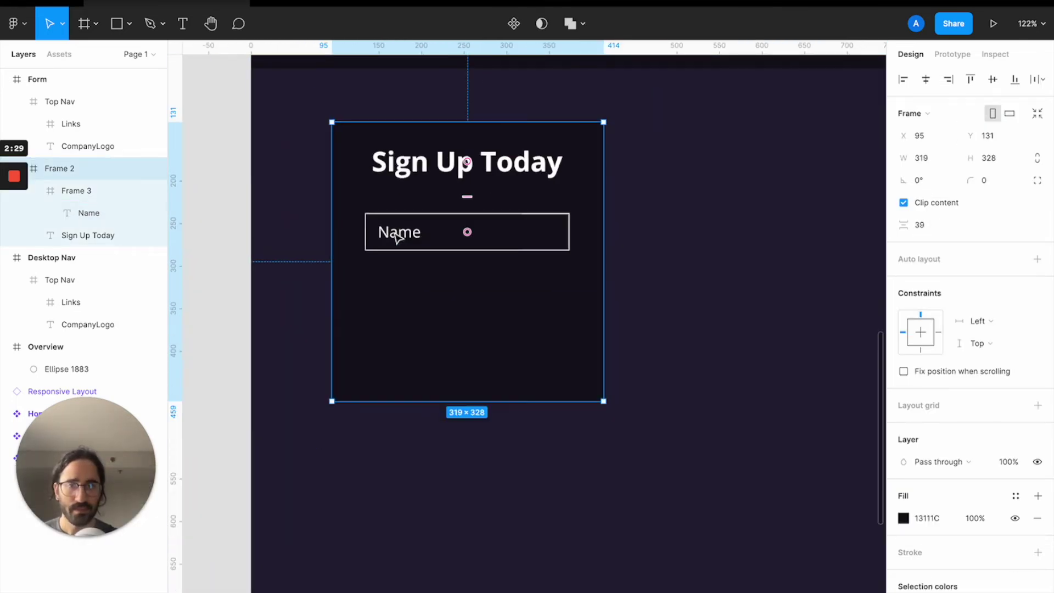
# Step: Rename the outlined frame's layer as "Name Field"
pyautogui.click(421, 214)
pyautogui.doubleClick(84, 191)
pyautogui.write('Name Fied')
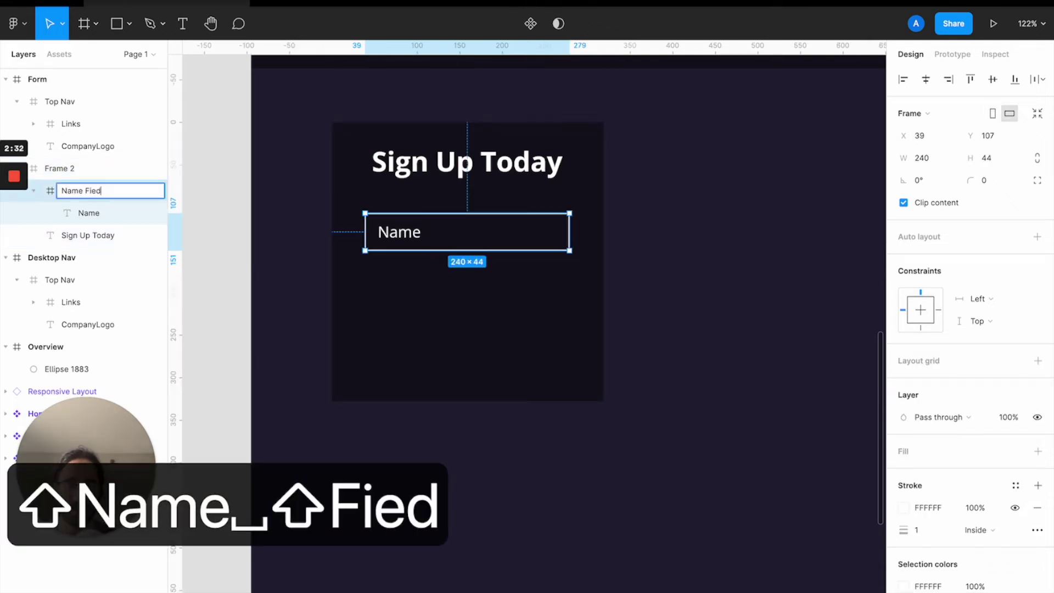
pyautogui.press('BackSpace')
pyautogui.write('ld')
pyautogui.press('Return')
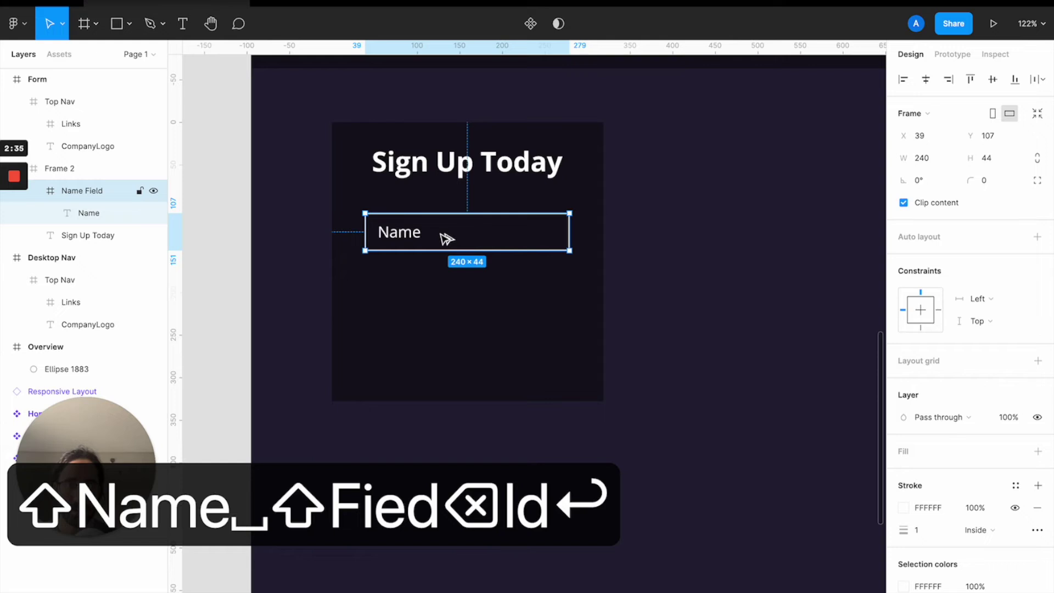
# Step: Duplicate the Name Field directly below the original and change the copy's text to "Email"
pyautogui.moveTo(447, 238); pyautogui.dragTo(440, 285)
pyautogui.doubleClick(418, 282)
pyautogui.doubleClick(419, 282)
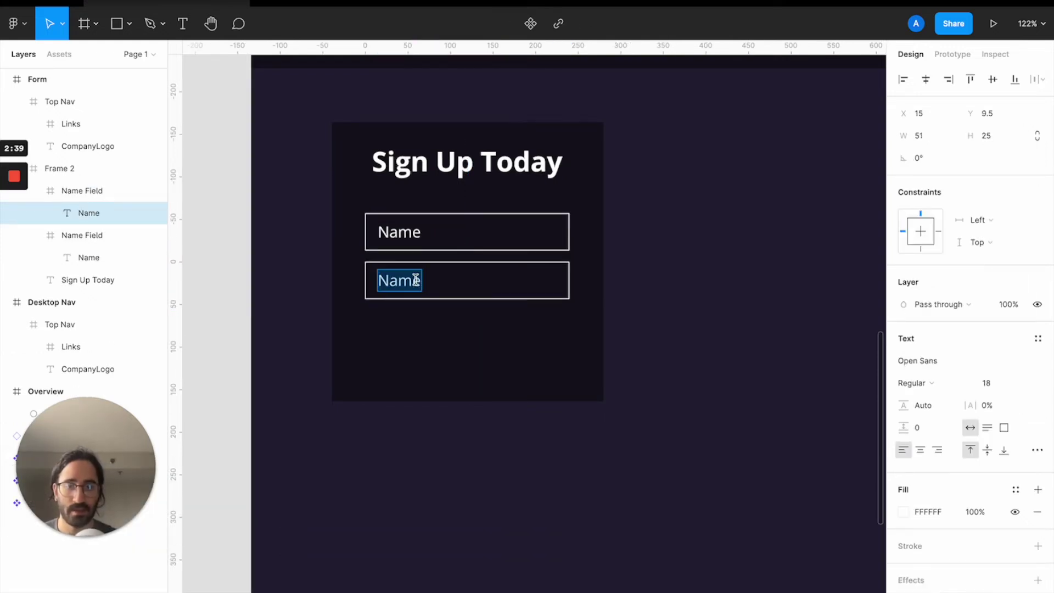
pyautogui.write('Email')
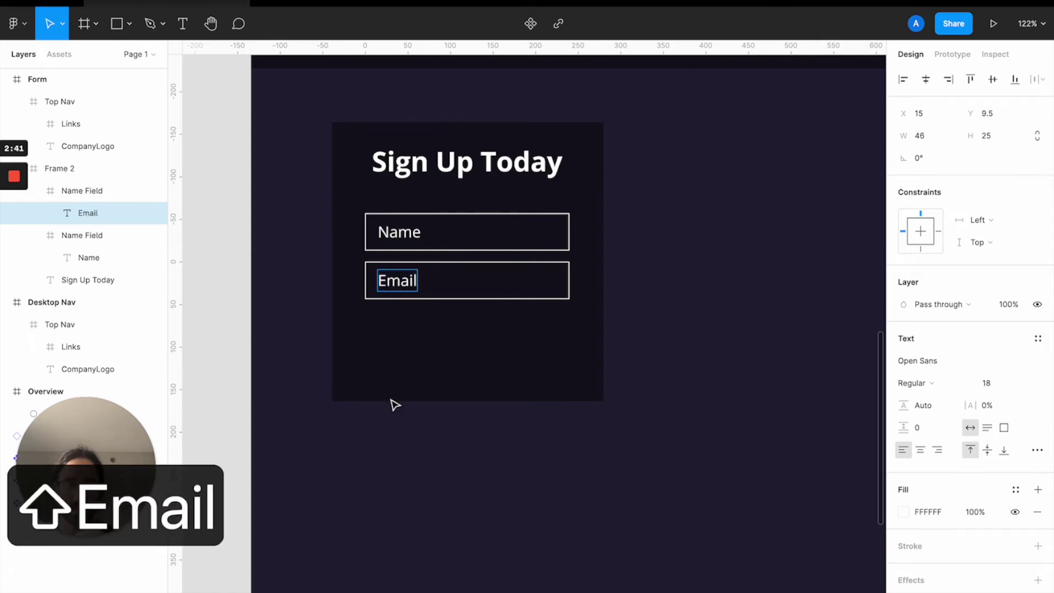
pyautogui.press('Escape')
# Step: Duplicate the Email field below itself at Y 221 and rename the copy's layer as "Subscribe Button"
pyautogui.click(473, 282)
pyautogui.moveTo(478, 282); pyautogui.dragTo(473, 330)
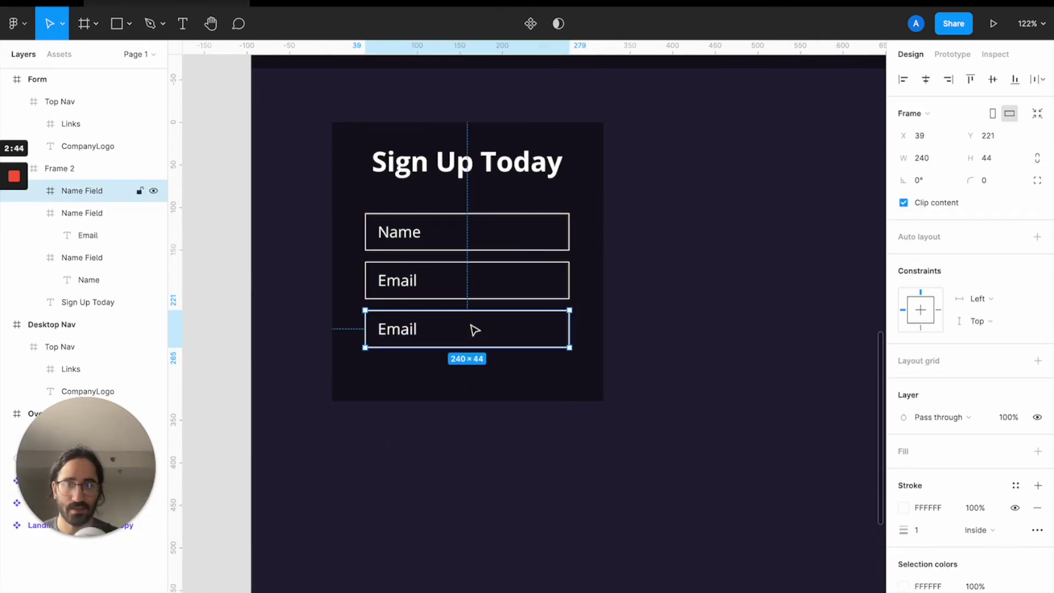
pyautogui.doubleClick(83, 192)
pyautogui.write('Si')
pyautogui.press('BackSpace')
pyautogui.press('BackSpace')
pyautogui.write('S')
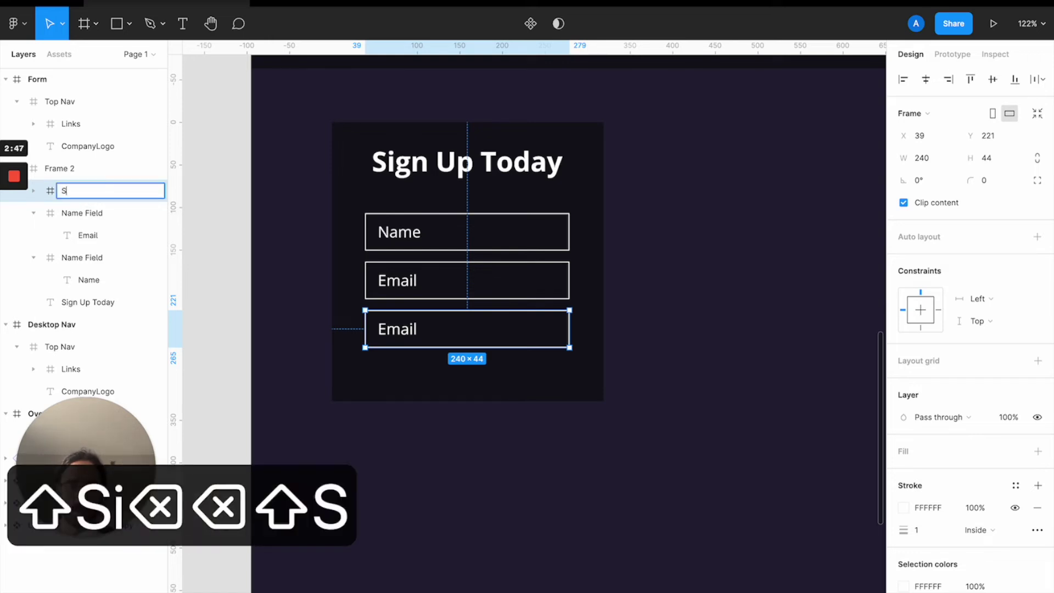
pyautogui.write('ubscribe Button')
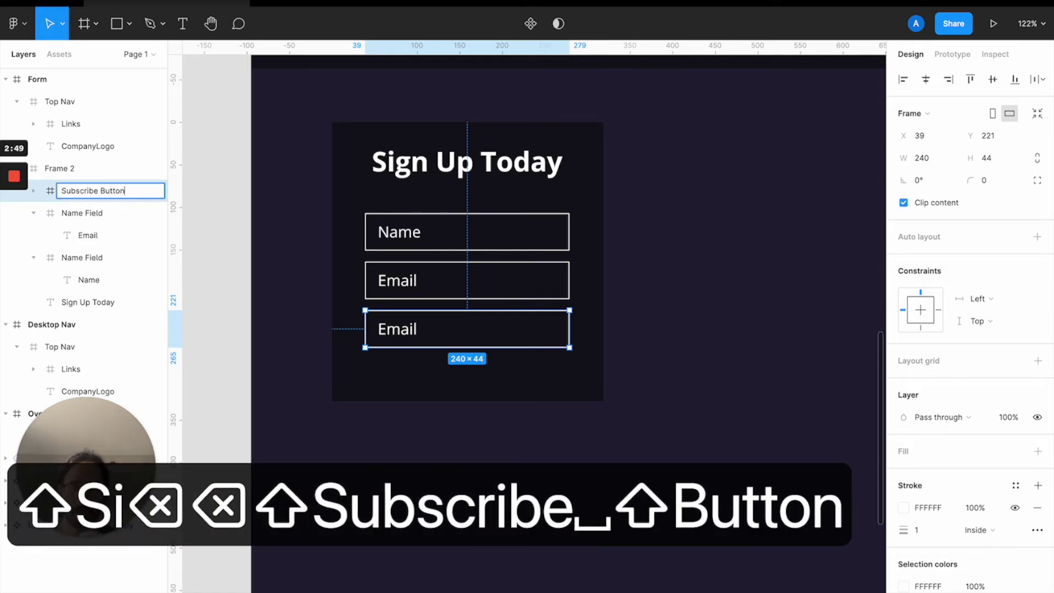
pyautogui.press('Return')
# Step: Add auto layout to the Subscribe Button frame with Space between distribution and widen the frame to 240
pyautogui.doubleClick(405, 336)
pyautogui.click(471, 340)
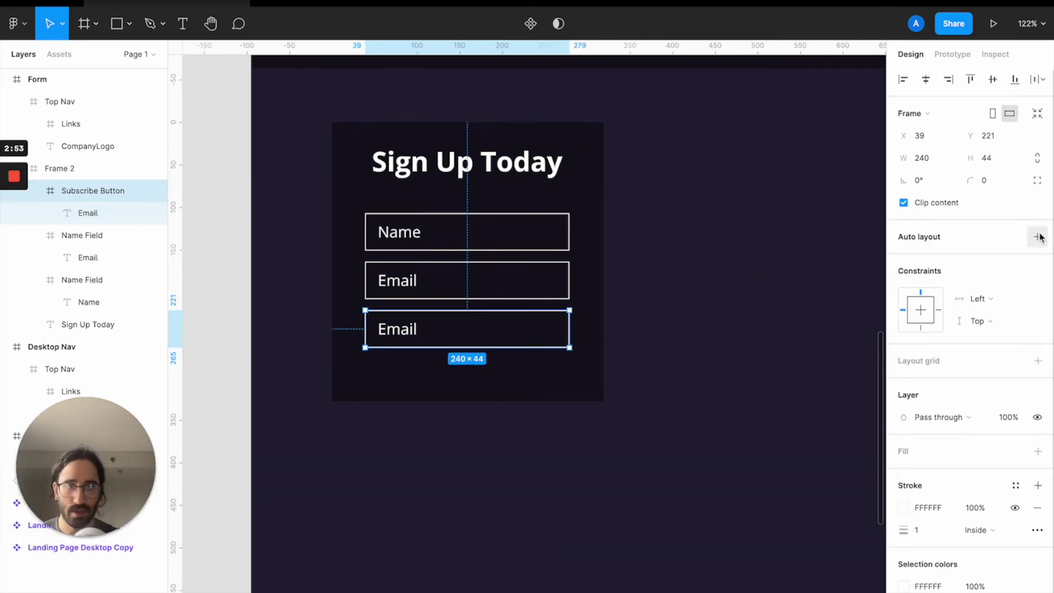
pyautogui.click(1038, 238)
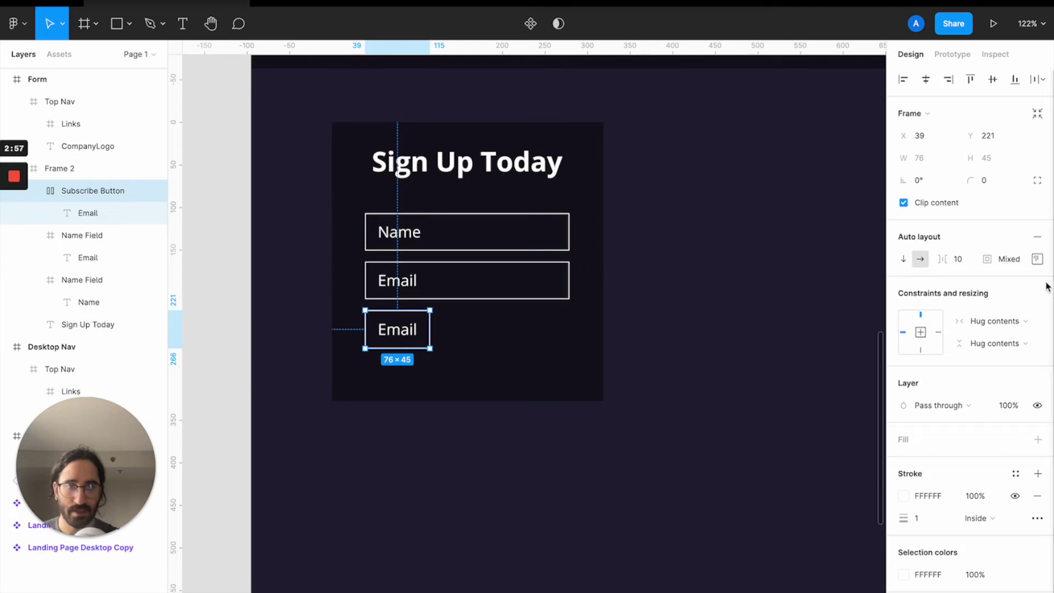
pyautogui.click(1037, 259)
pyautogui.click(968, 379)
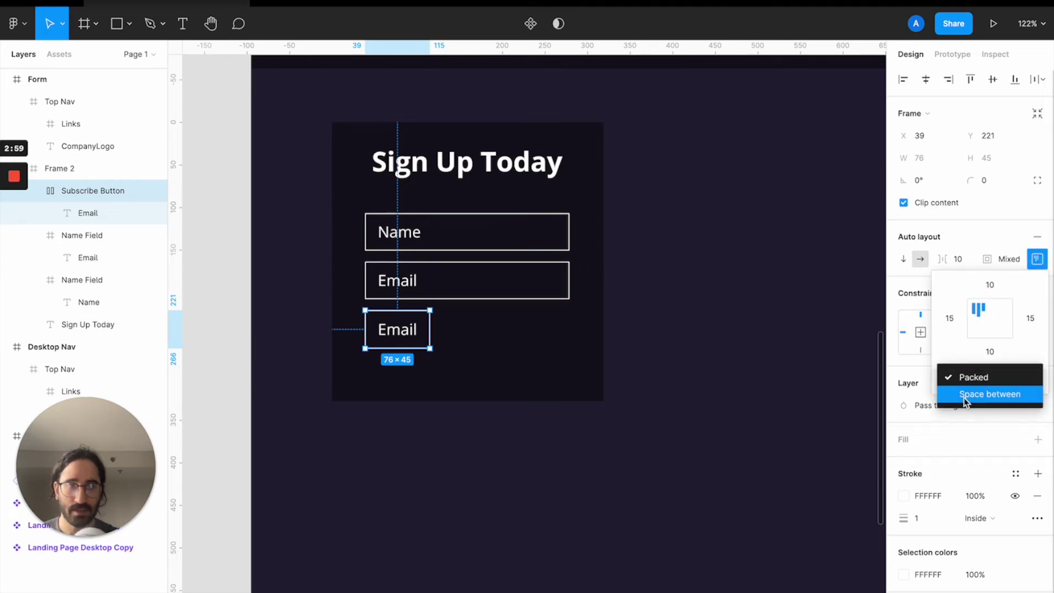
pyautogui.click(966, 394)
pyautogui.moveTo(430, 330); pyautogui.dragTo(573, 331)
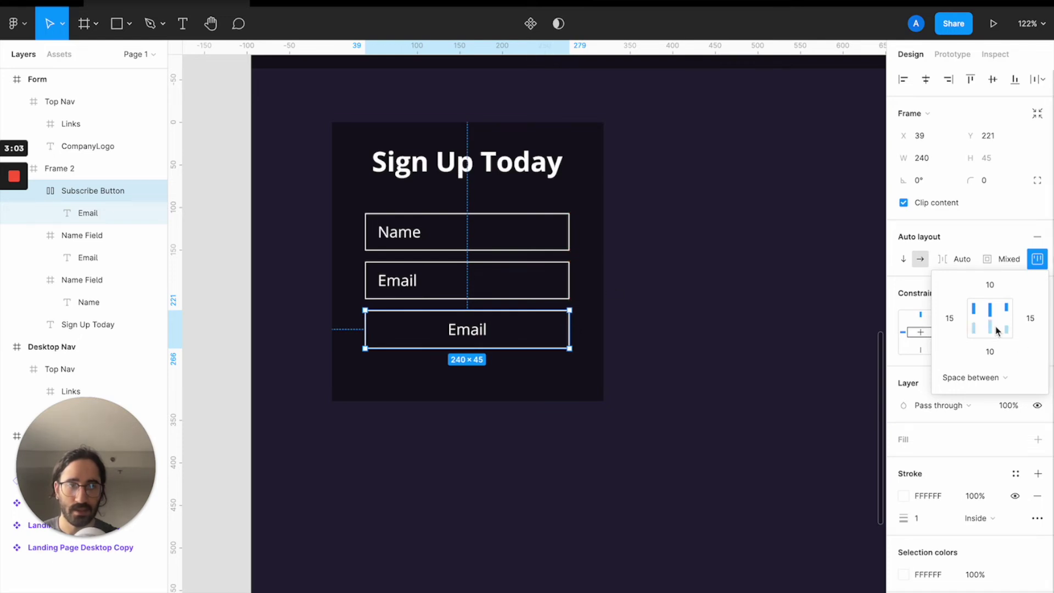
pyautogui.click(659, 379)
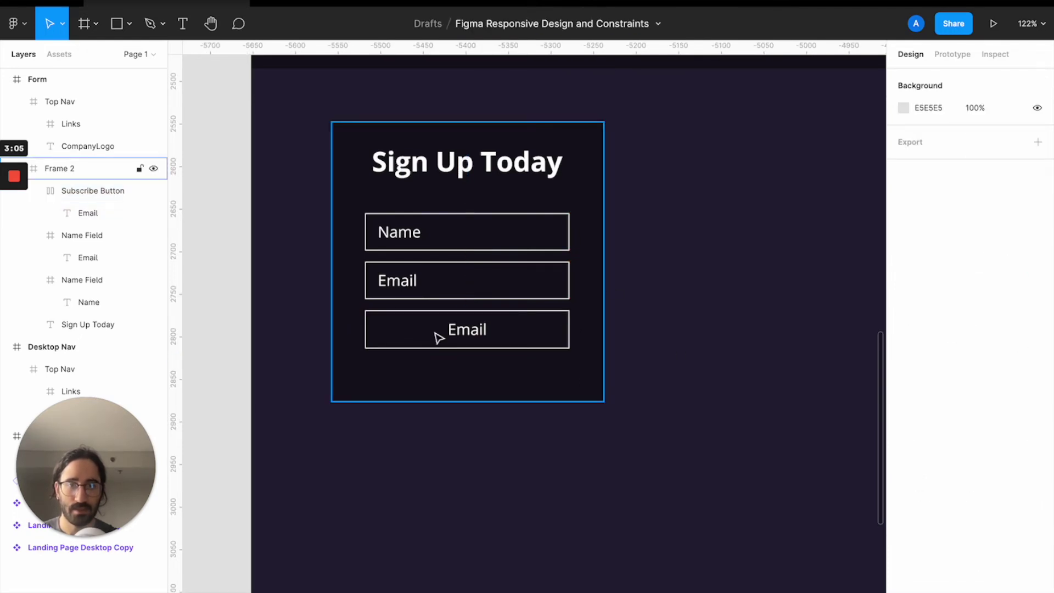
# Step: Change the text inside the Subscribe Button frame to "Subscribe"
pyautogui.doubleClick(466, 332)
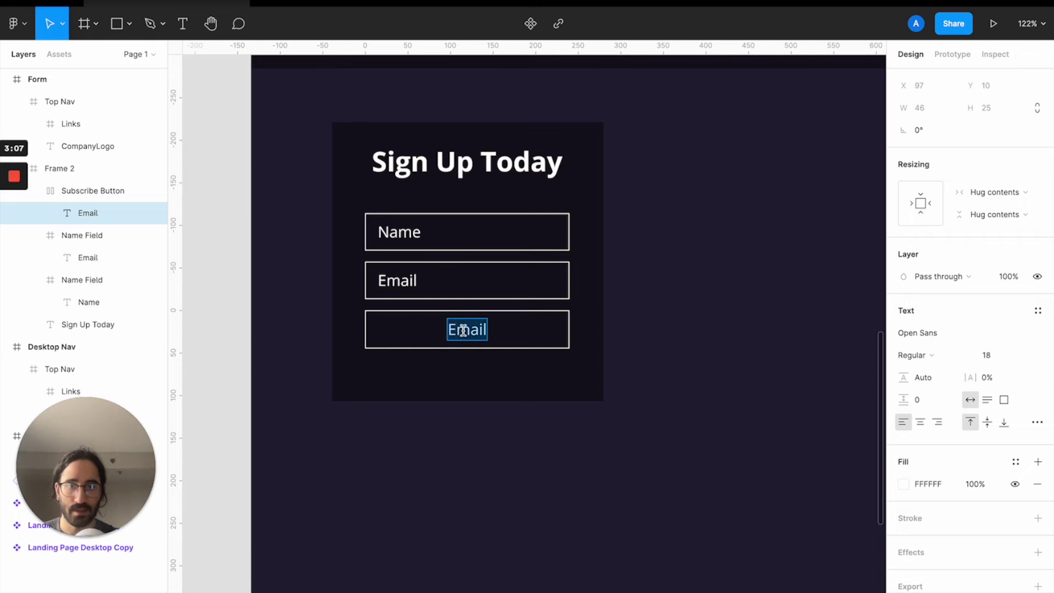
pyautogui.write('Subscribe')
pyautogui.press('Escape')
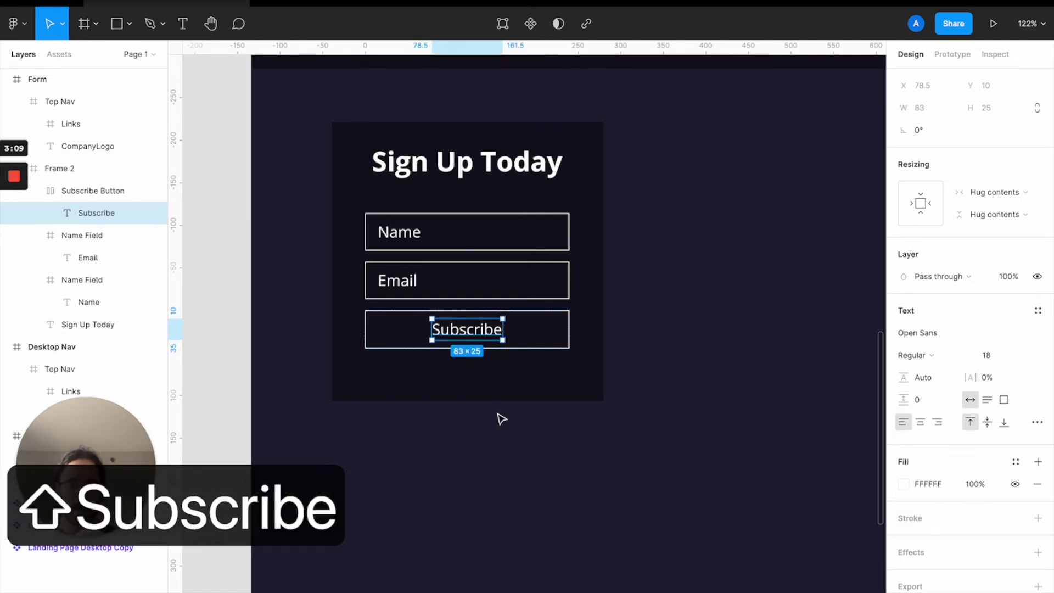
# Step: Sample the Form frame's background colour 232035 for the Subscribe Button's stroke
pyautogui.click(389, 318)
pyautogui.scroll(-5, 384, 310)
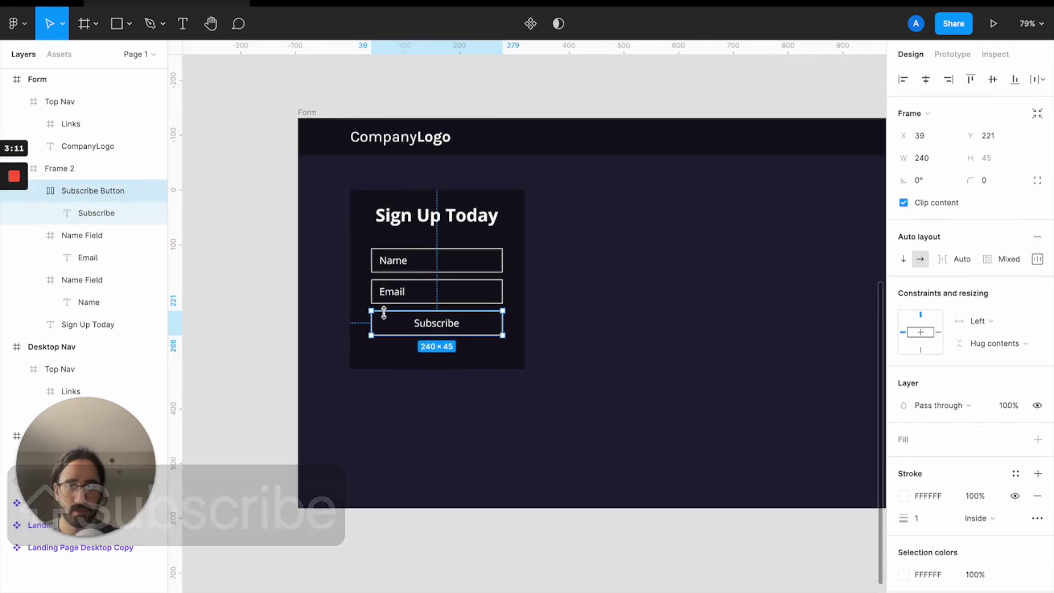
pyautogui.hotkey('ctrl', 'c')
pyautogui.click(329, 308)
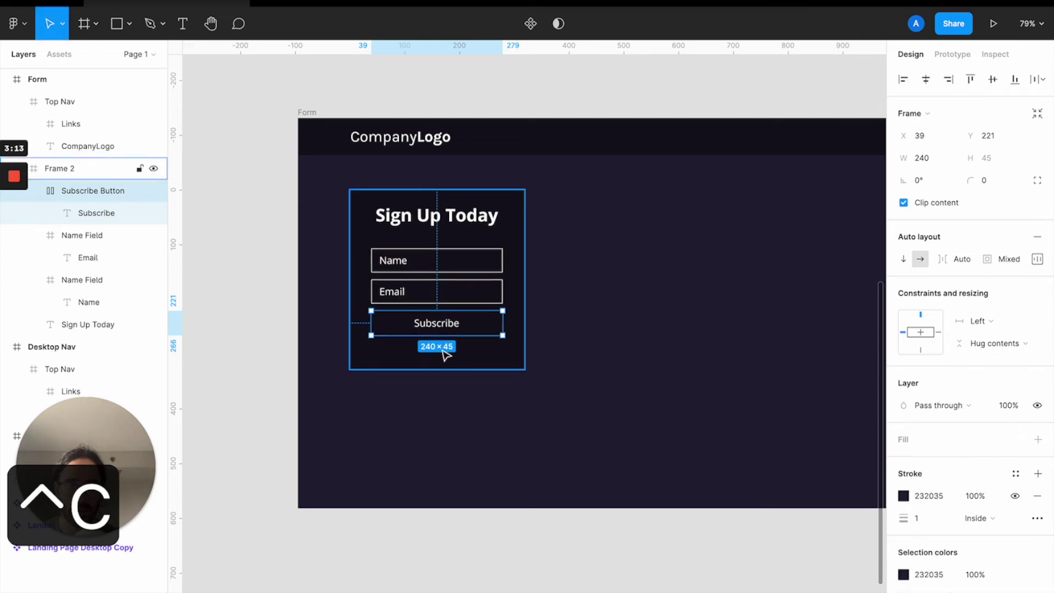
pyautogui.scroll(5, 446, 354)
pyautogui.hscroll(-2, 473, 307)
pyautogui.scroll(1, 474, 308)
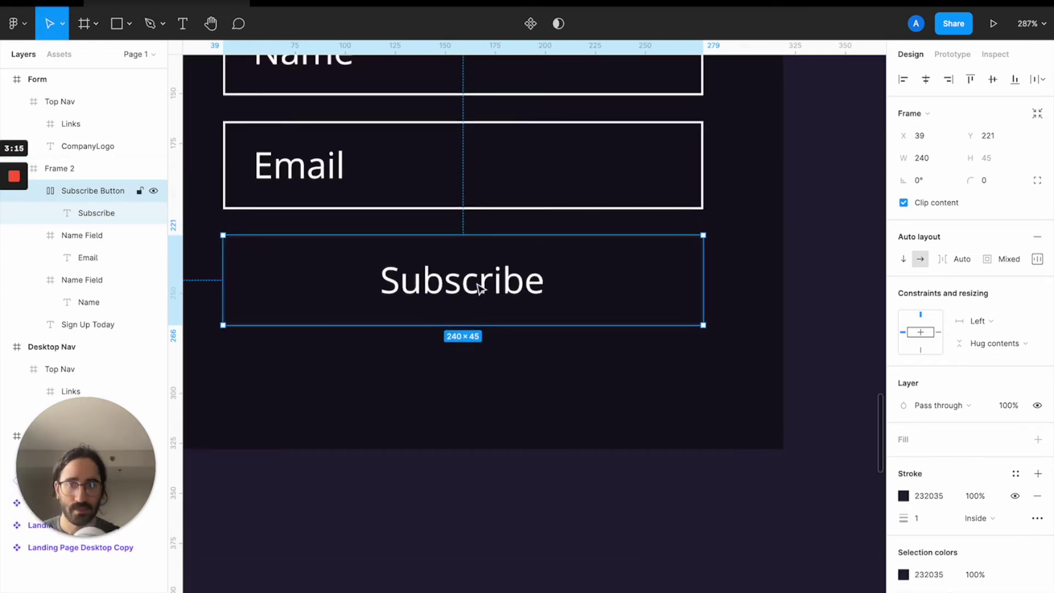
pyautogui.click(487, 469)
pyautogui.scroll(-4, 487, 468)
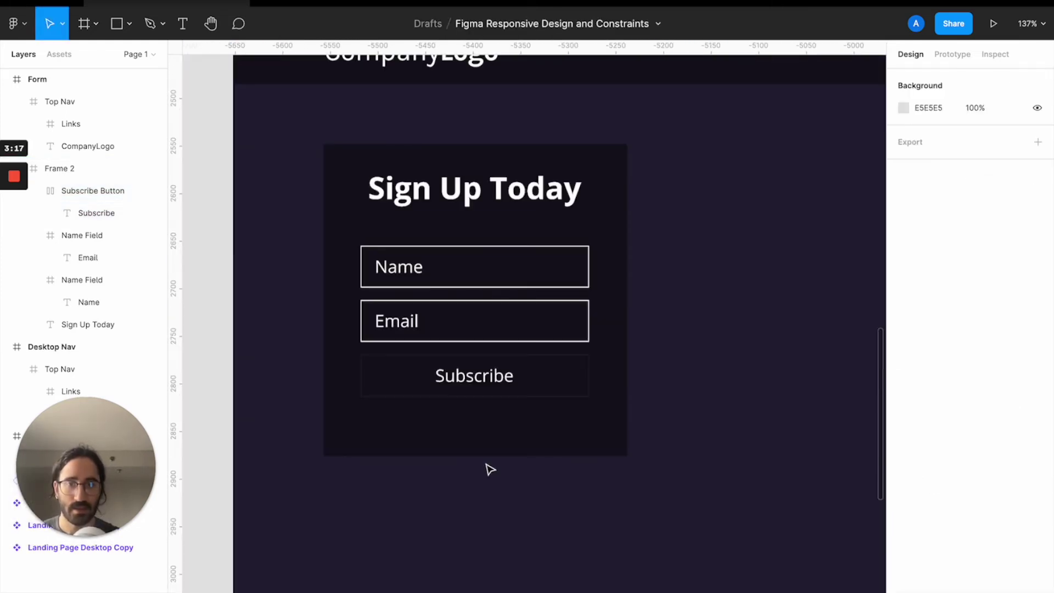
# Step: Swap the Subscribe Button's 232035 stroke to a fill
pyautogui.click(417, 372)
pyautogui.hotkey('shift', 'x')
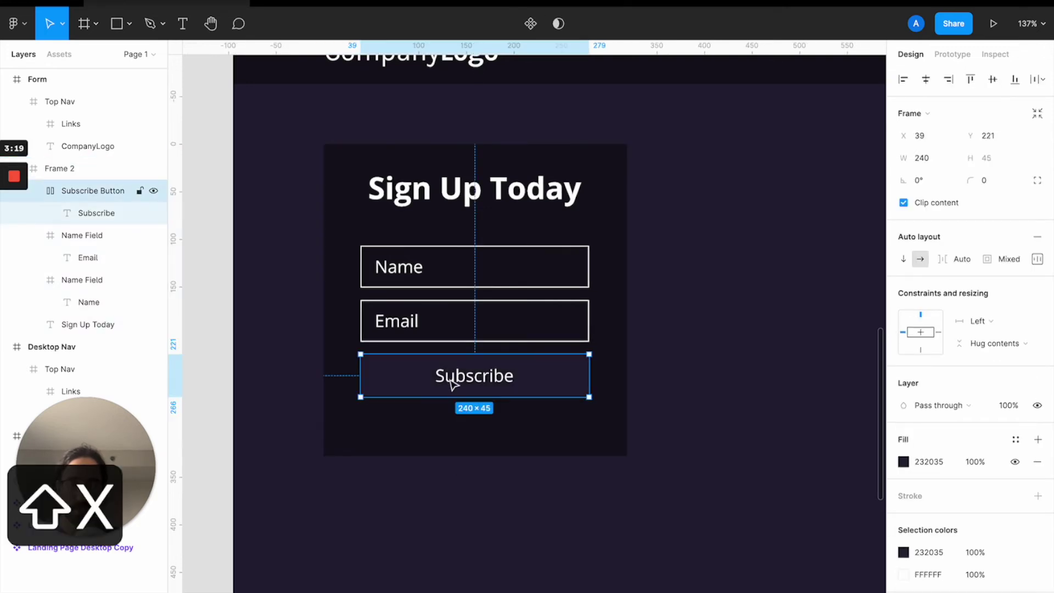
pyautogui.scroll(4, 470, 409)
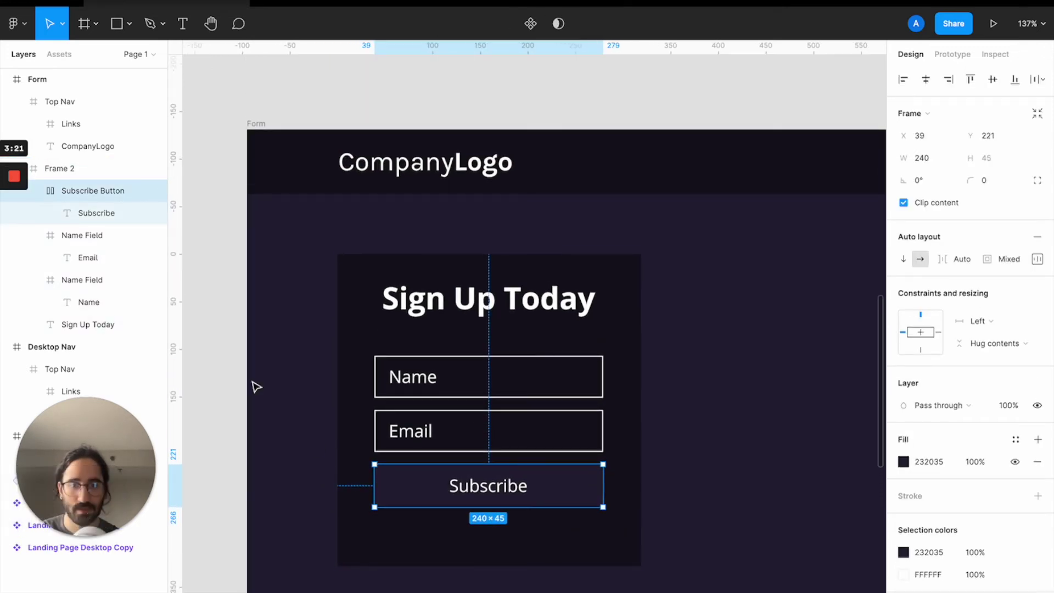
# Step: Set the corner radius of the Sign Up Today card frame to 4
pyautogui.click(299, 378)
pyautogui.click(396, 333)
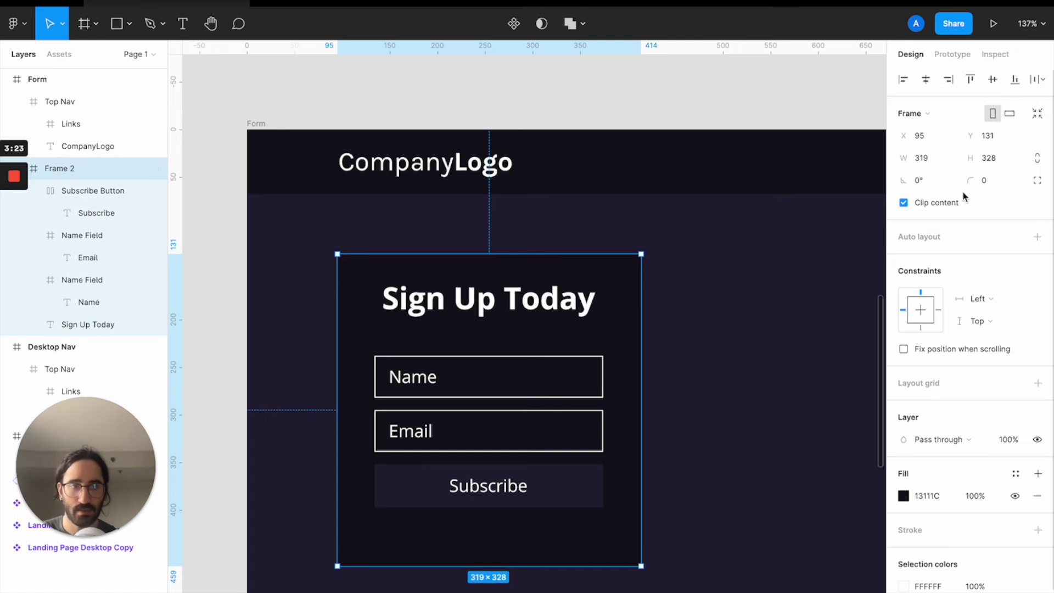
pyautogui.click(991, 186)
pyautogui.write('4')
pyautogui.press('Return')
pyautogui.click(774, 394)
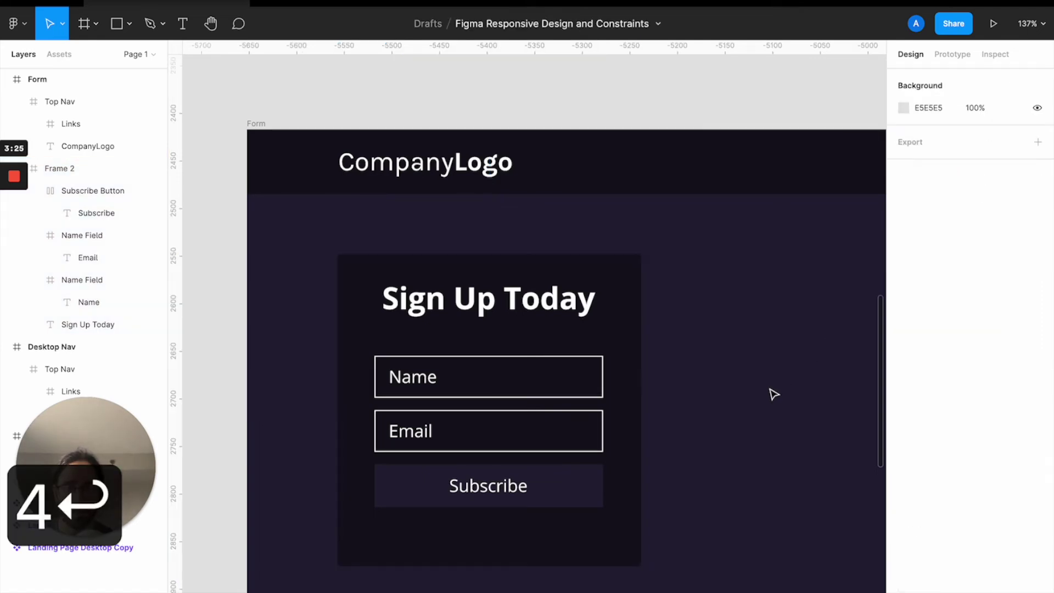
pyautogui.click(546, 319)
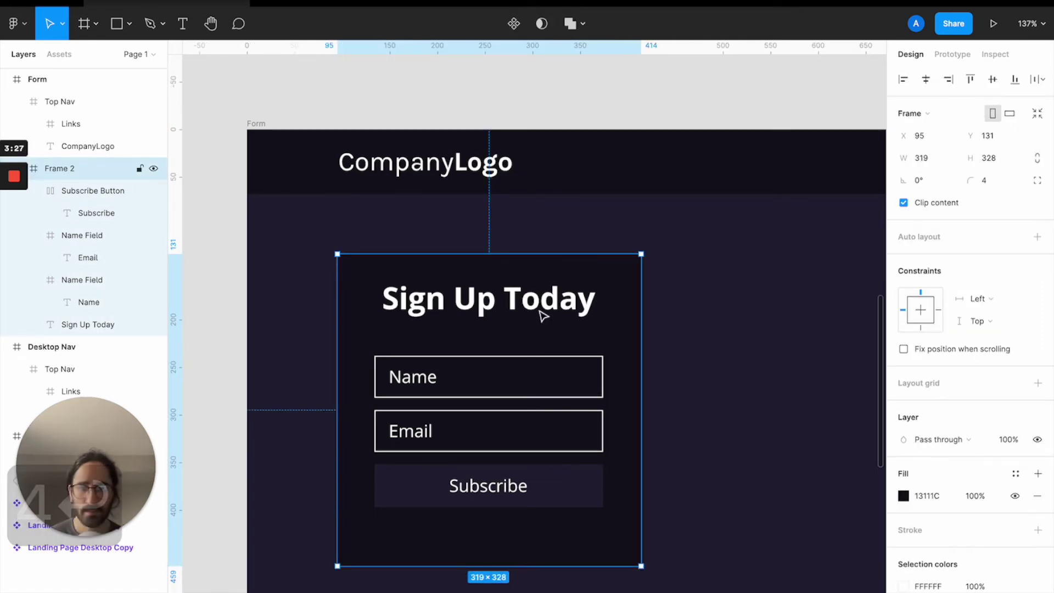
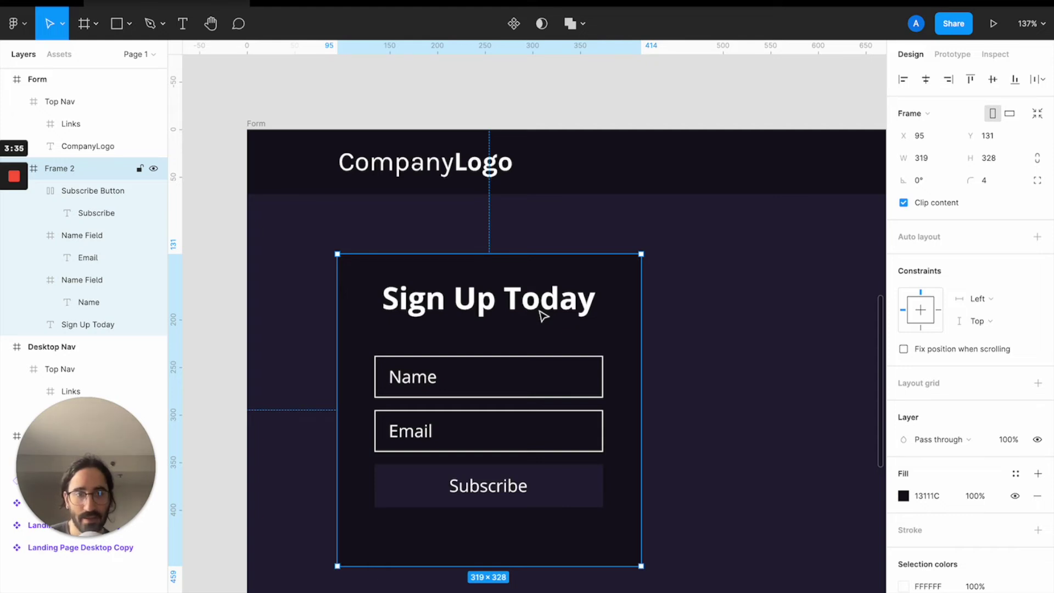
# Step: Stretch the Form frame's right edge outward to a width of about 1485 to test its constraints
pyautogui.click(256, 122)
pyautogui.scroll(-5, 628, 238)
pyautogui.hscroll(3, 628, 237)
pyautogui.click(793, 246)
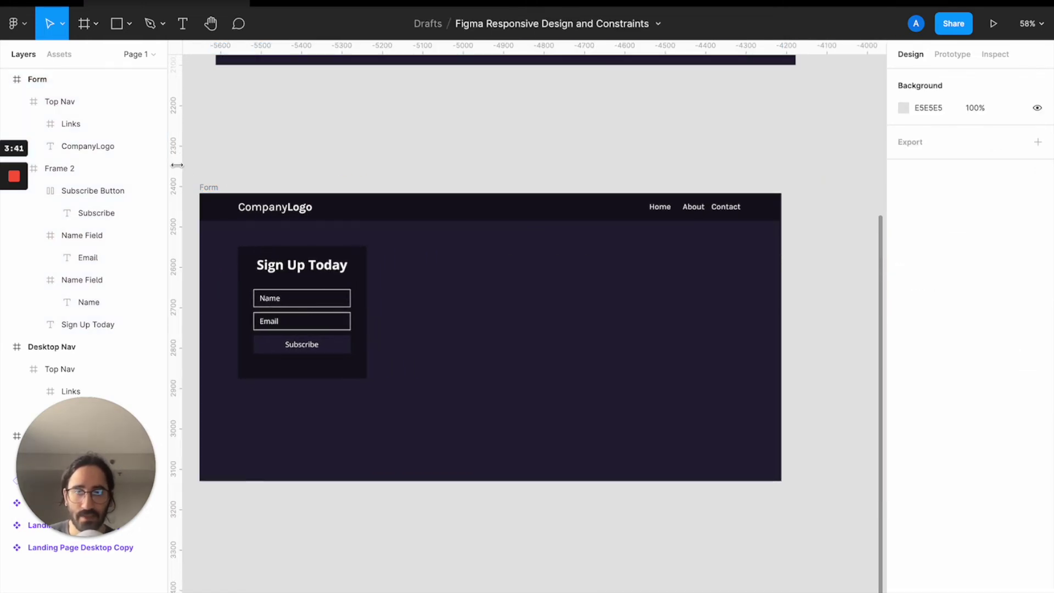
pyautogui.click(219, 198)
pyautogui.click(790, 303)
pyautogui.click(211, 188)
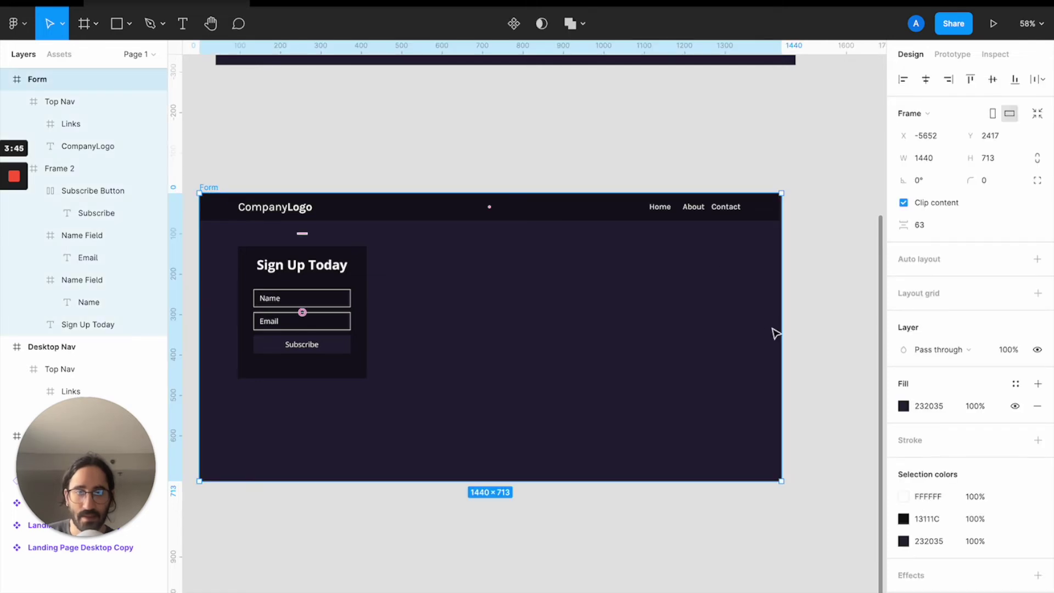
pyautogui.moveTo(778, 325); pyautogui.dragTo(801, 324)
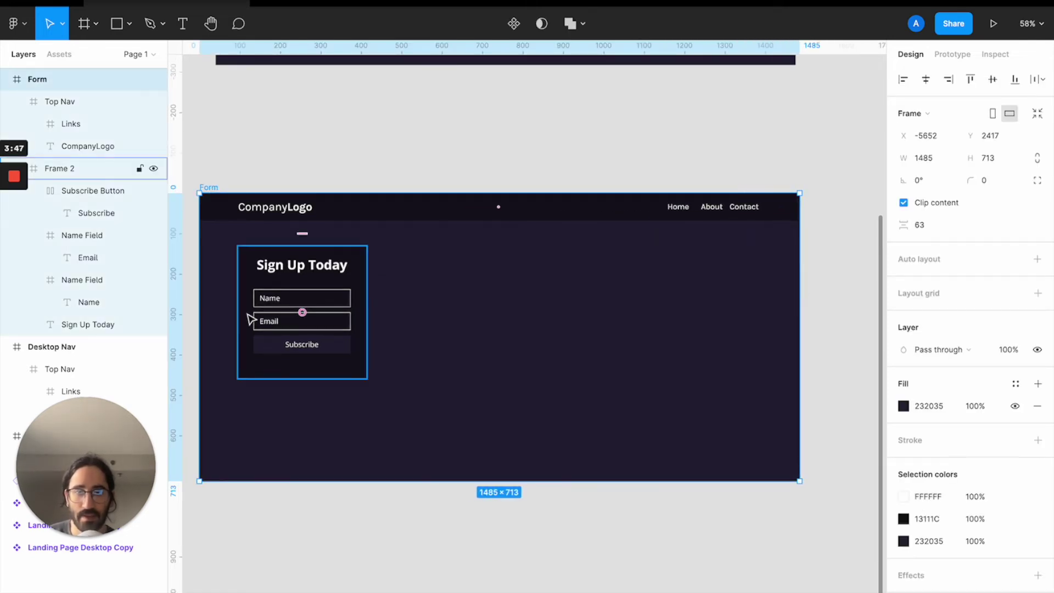
# Step: Pull the Form frame's left edge inward to a width of about 1264 to test its responsiveness
pyautogui.hscroll(-3, 248, 316)
pyautogui.moveTo(276, 284); pyautogui.dragTo(371, 288)
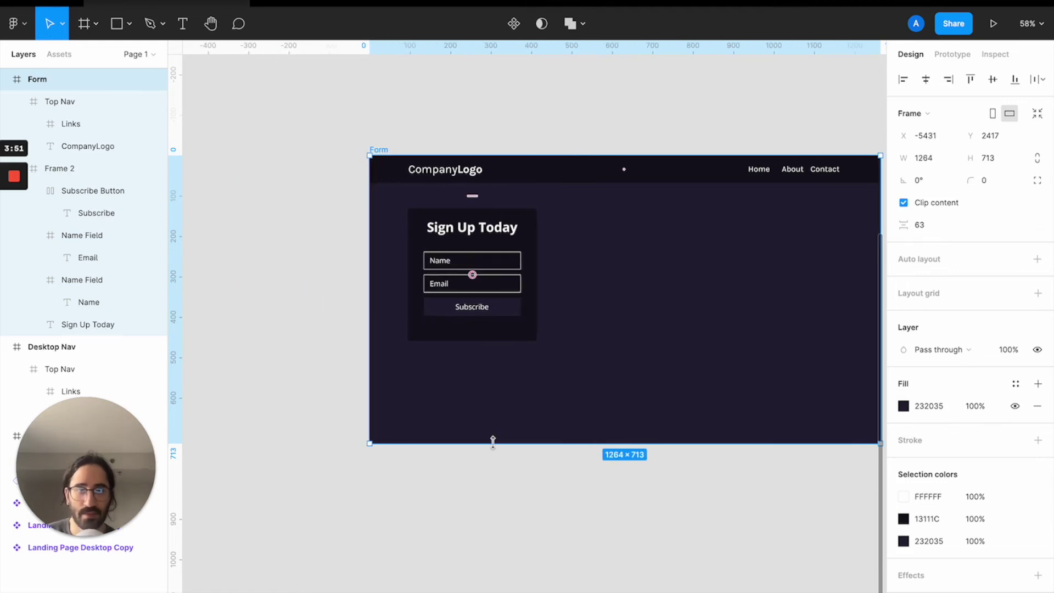
pyautogui.hscroll(3, 496, 447)
pyautogui.scroll(-1, 496, 447)
pyautogui.click(499, 461)
pyautogui.scroll(1, 498, 462)
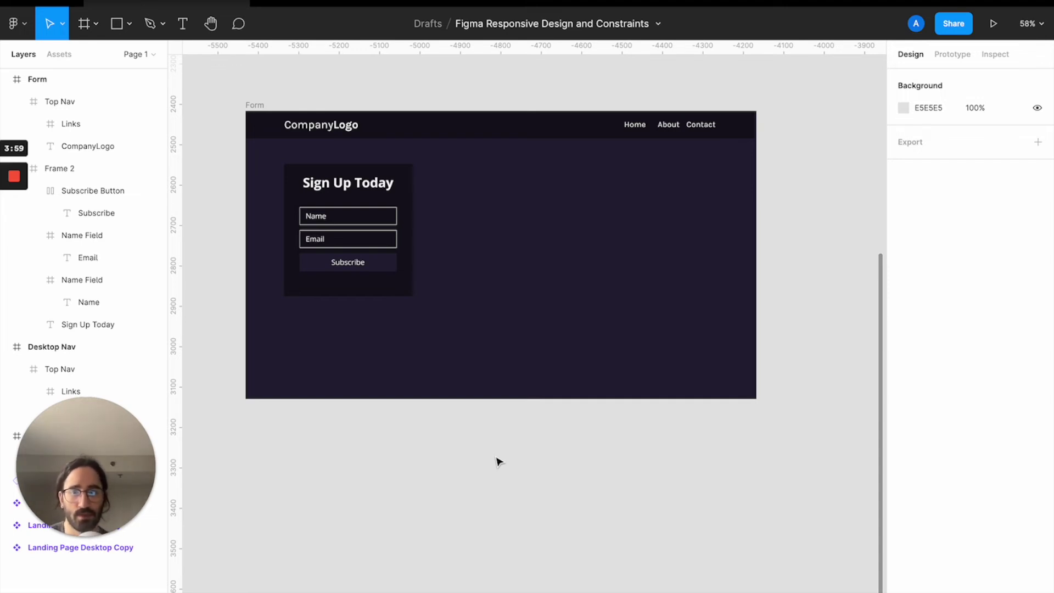
# Step: Move the Sign Up Today card to X 844, Y 126, and widen the Form frame to about 1294 to test the card's constraints
pyautogui.click(352, 227)
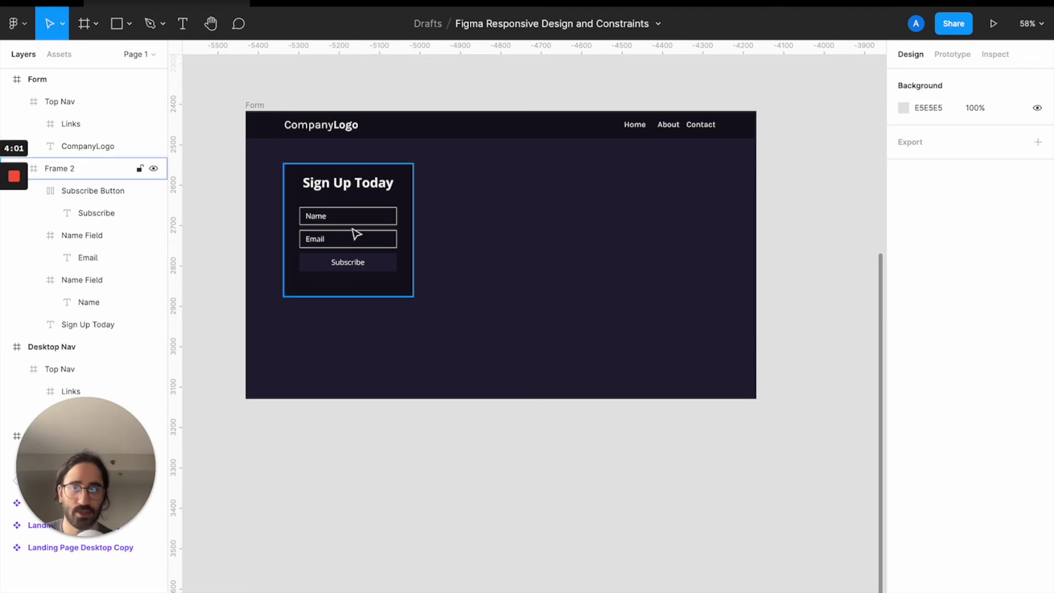
pyautogui.moveTo(346, 205); pyautogui.dragTo(653, 202)
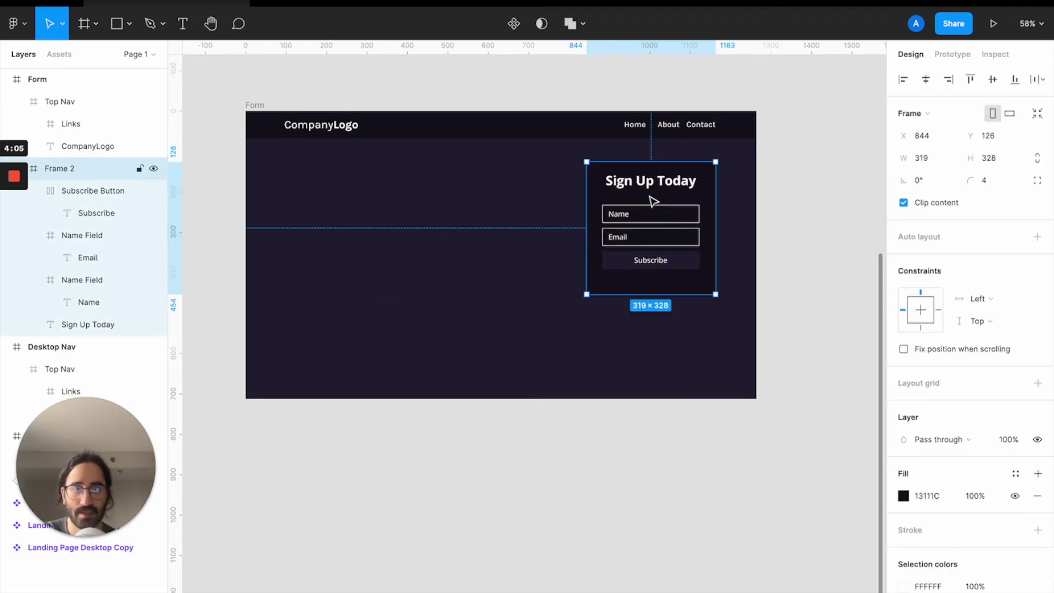
pyautogui.click(248, 116)
pyautogui.click(254, 105)
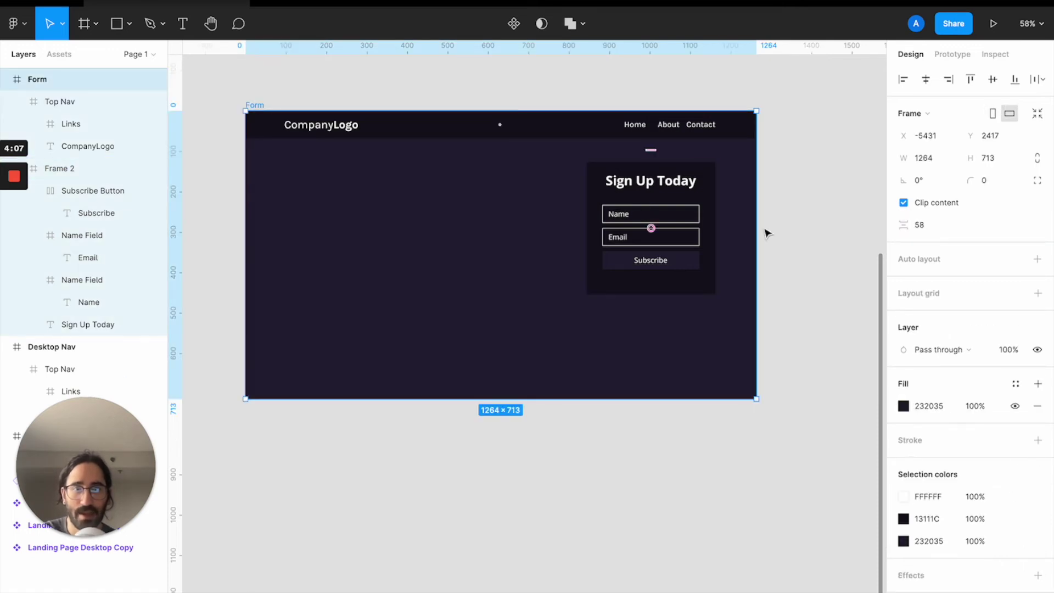
pyautogui.moveTo(743, 228)
pyautogui.mouseDown()
pyautogui.moveTo(653, 228)
pyautogui.moveTo(755, 226)
pyautogui.mouseUp()
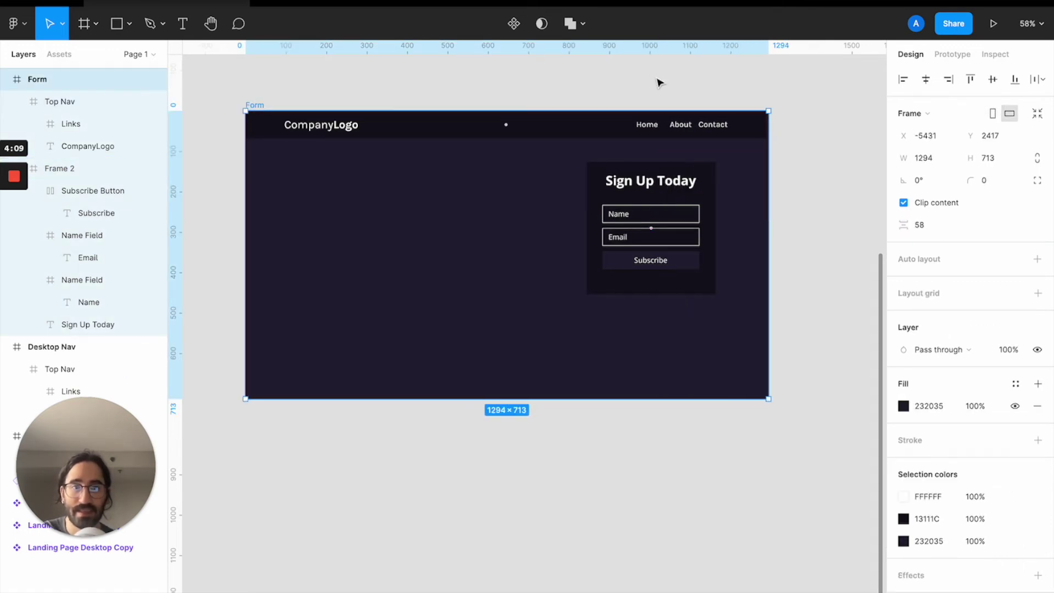
# Step: Set the Sign Up Today card's horizontal constraint to Right and test it by resizing the Form frame to a width of about 1289
pyautogui.click(675, 198)
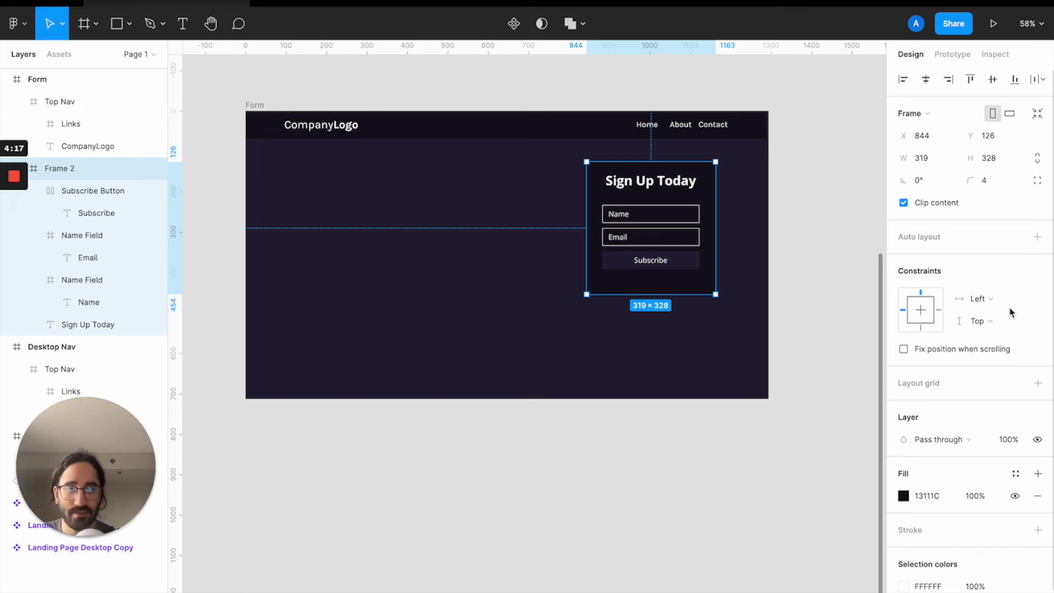
pyautogui.click(980, 298)
pyautogui.click(986, 313)
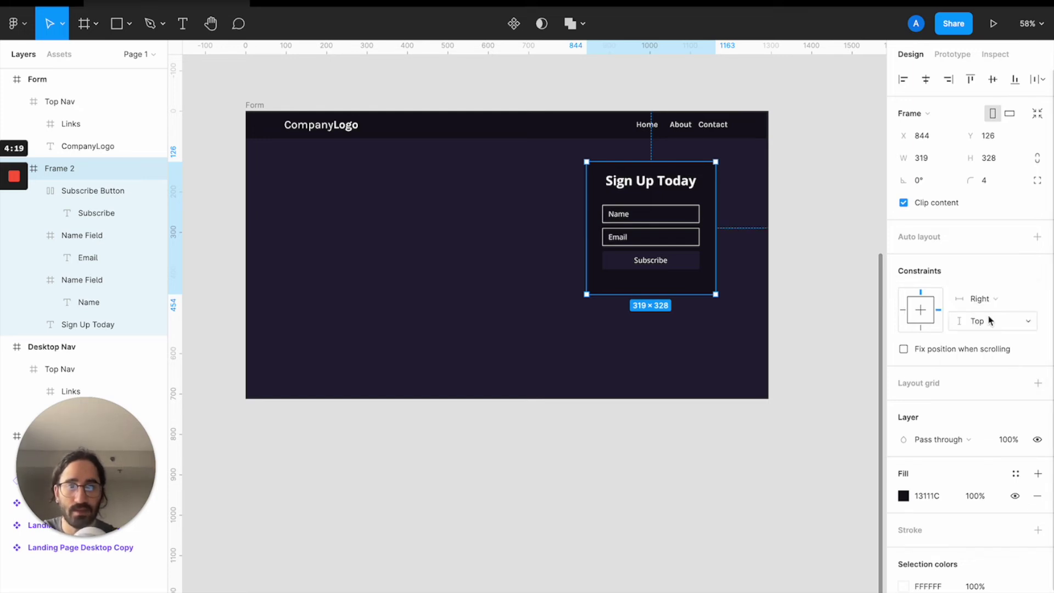
pyautogui.click(262, 105)
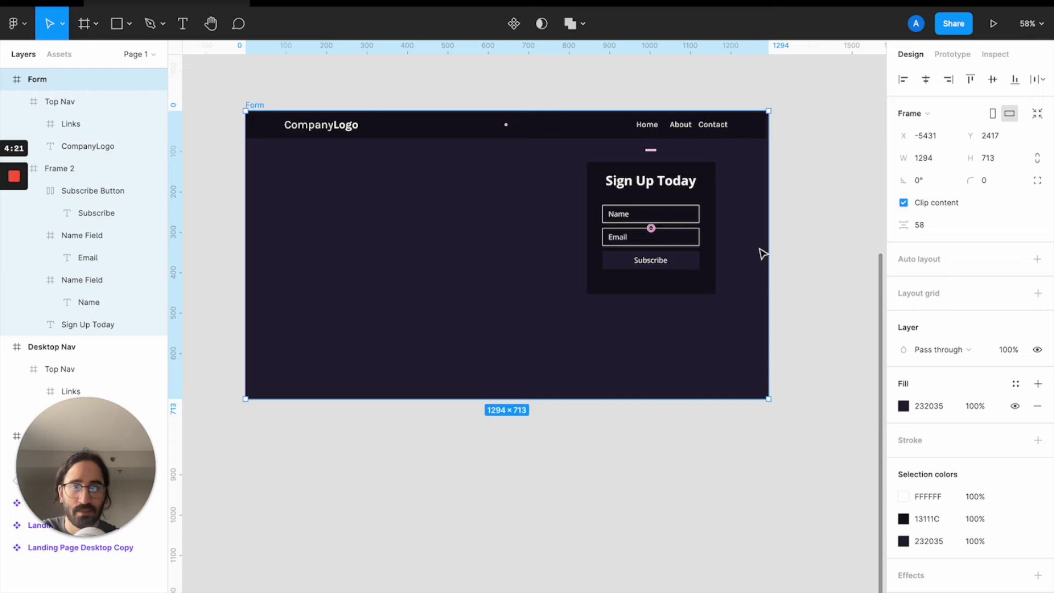
pyautogui.moveTo(748, 244)
pyautogui.mouseDown()
pyautogui.moveTo(693, 244)
pyautogui.moveTo(764, 245)
pyautogui.mouseUp()
# Step: Reposition the Sign Up Today card at about X 869, Y 193, bringing its right edge in line with the Contact link
pyautogui.click(696, 228)
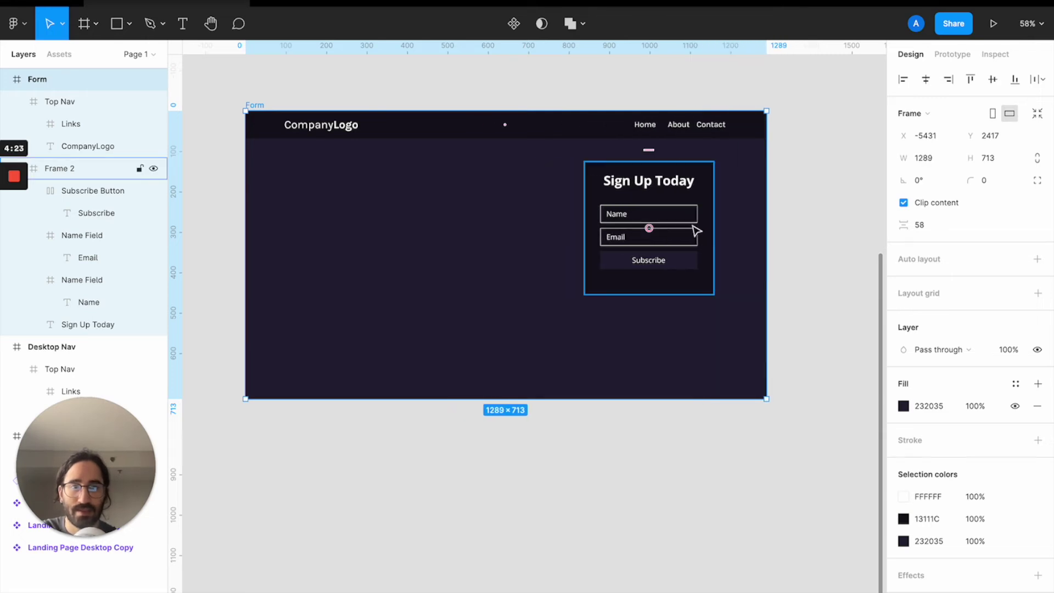
pyautogui.moveTo(691, 217); pyautogui.dragTo(695, 240)
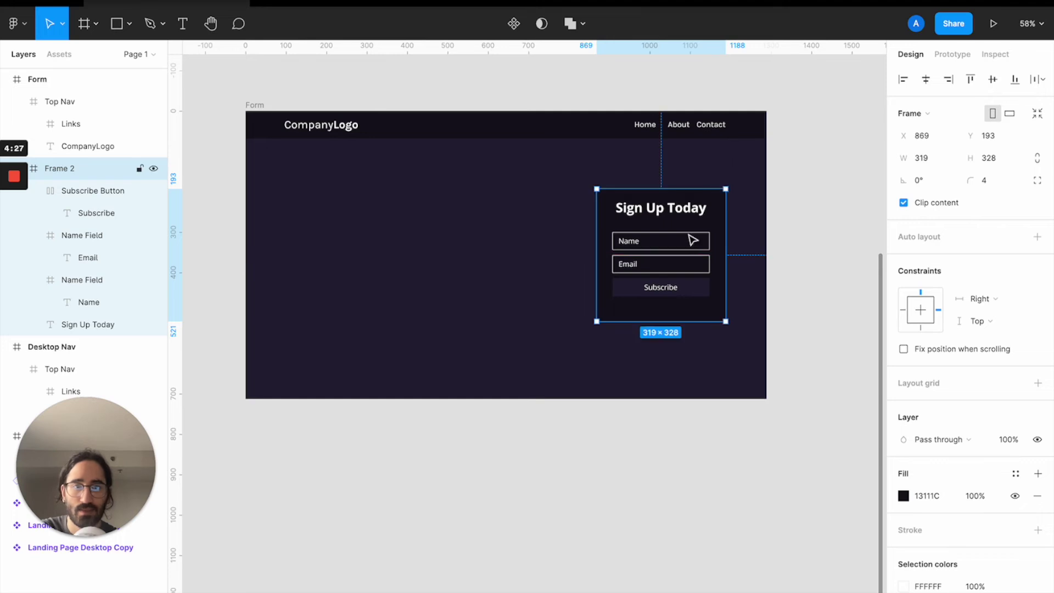
# Step: Check the card's right edge against the Contact link with a vertical ruler guide, and hide the rulers
pyautogui.hotkey('shift', 'r')
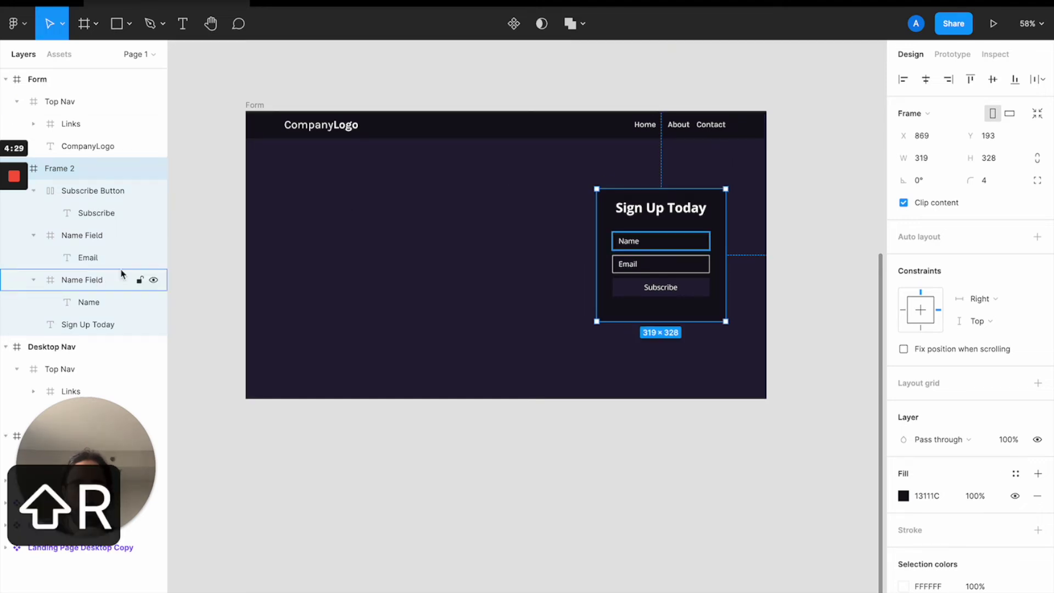
pyautogui.hotkey('shift', 'r')
pyautogui.moveTo(186, 241); pyautogui.dragTo(723, 172)
pyautogui.scroll(5, 724, 173)
pyautogui.hotkey('shift', 'r')
pyautogui.scroll(-5, 729, 179)
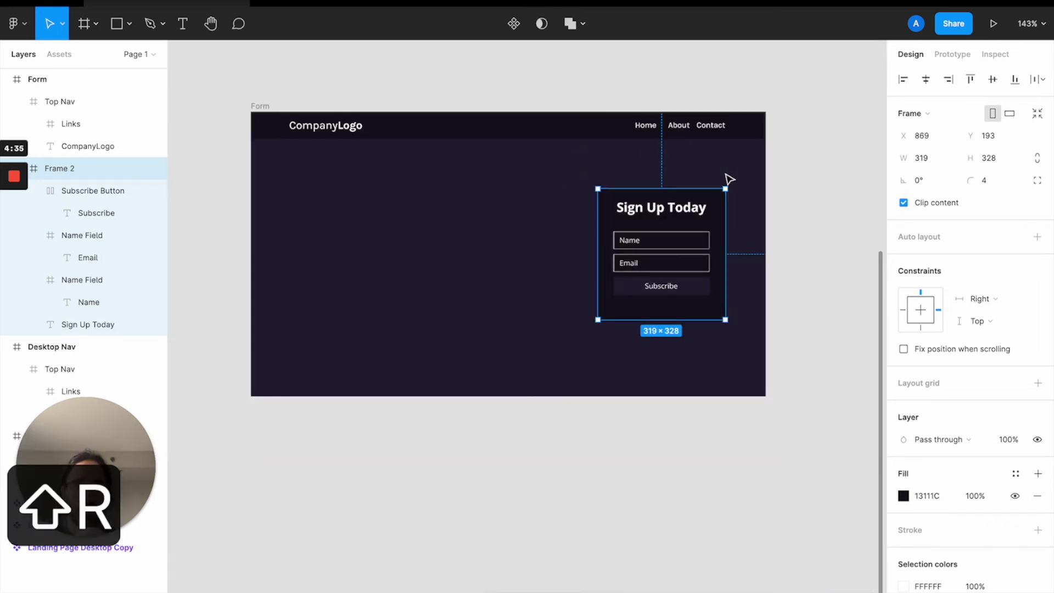
# Step: Set the Sign Up Today heading's font size to 24 and centre it horizontally in the card at X 75
pyautogui.click(688, 87)
pyautogui.hscroll(-3, 688, 87)
pyautogui.scroll(3, 688, 86)
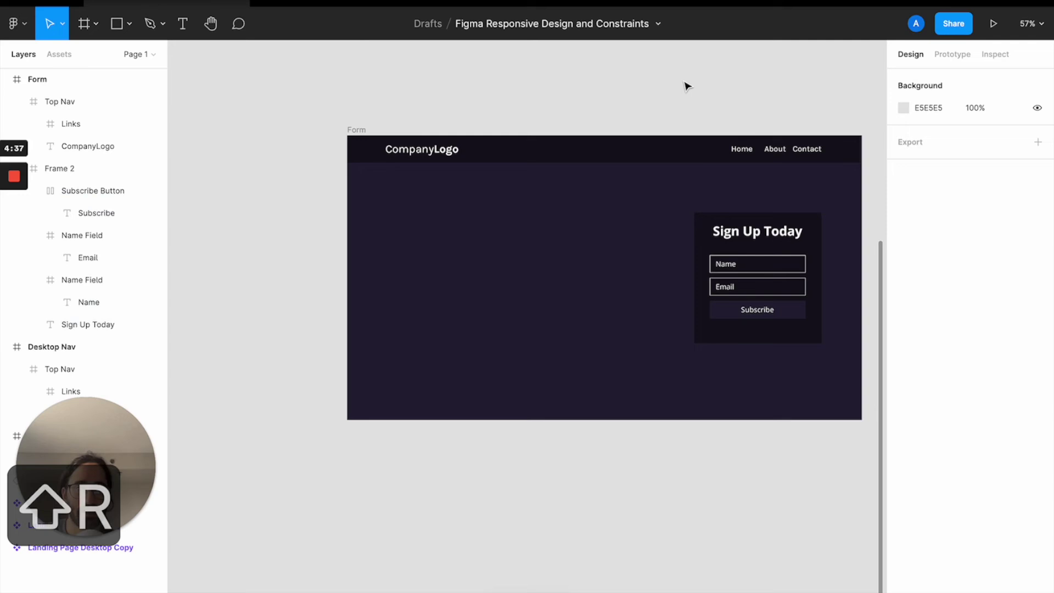
pyautogui.click(709, 281)
pyautogui.click(710, 281)
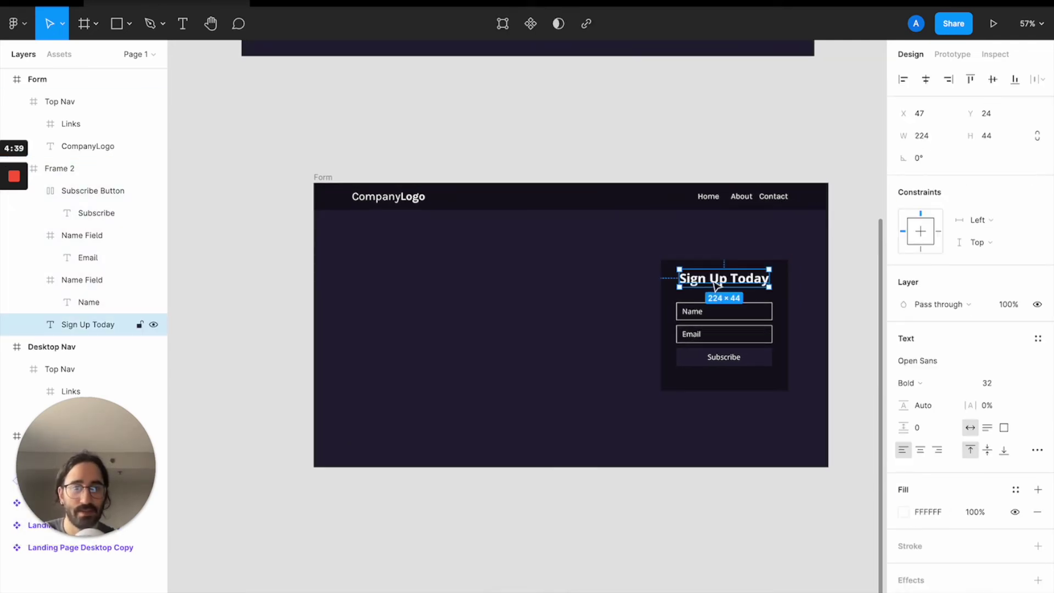
pyautogui.click(993, 383)
pyautogui.hotkey('shift', 'Down')
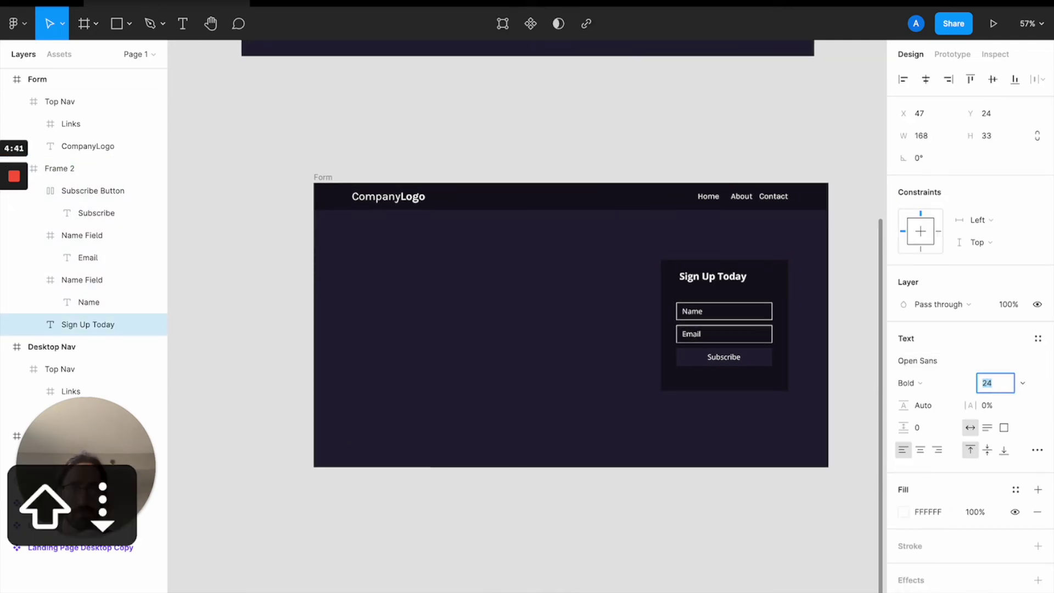
pyautogui.moveTo(723, 286); pyautogui.dragTo(732, 284)
pyautogui.press('alt')
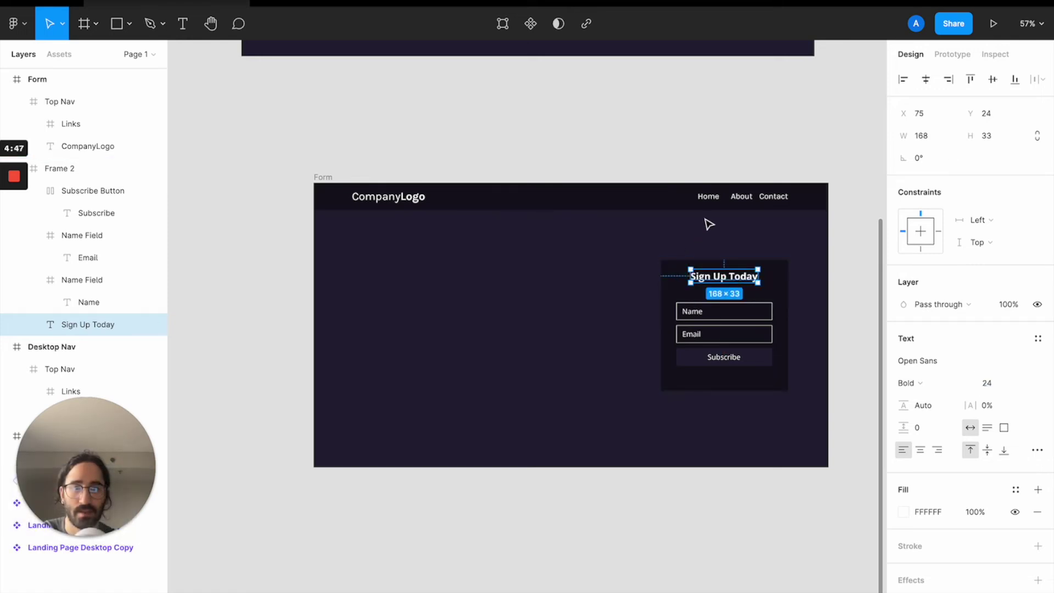
# Step: Add vertical auto layout to the Sign Up Today card with a spacing of 24 between items
pyautogui.click(710, 160)
pyautogui.scroll(5, 680, 344)
pyautogui.hscroll(5, 732, 204)
pyautogui.scroll(2, 732, 205)
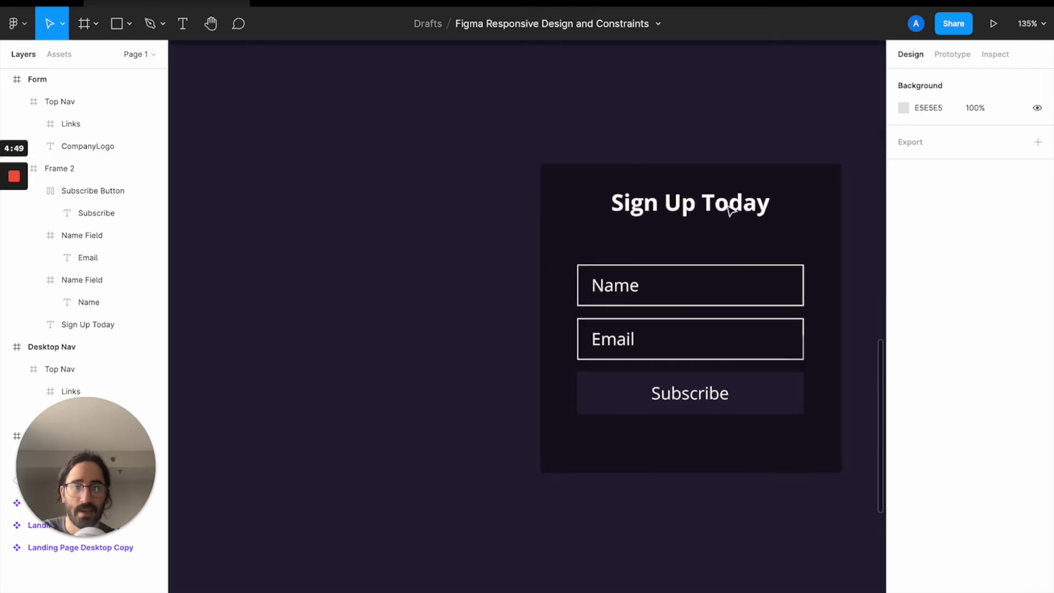
pyautogui.doubleClick(659, 300)
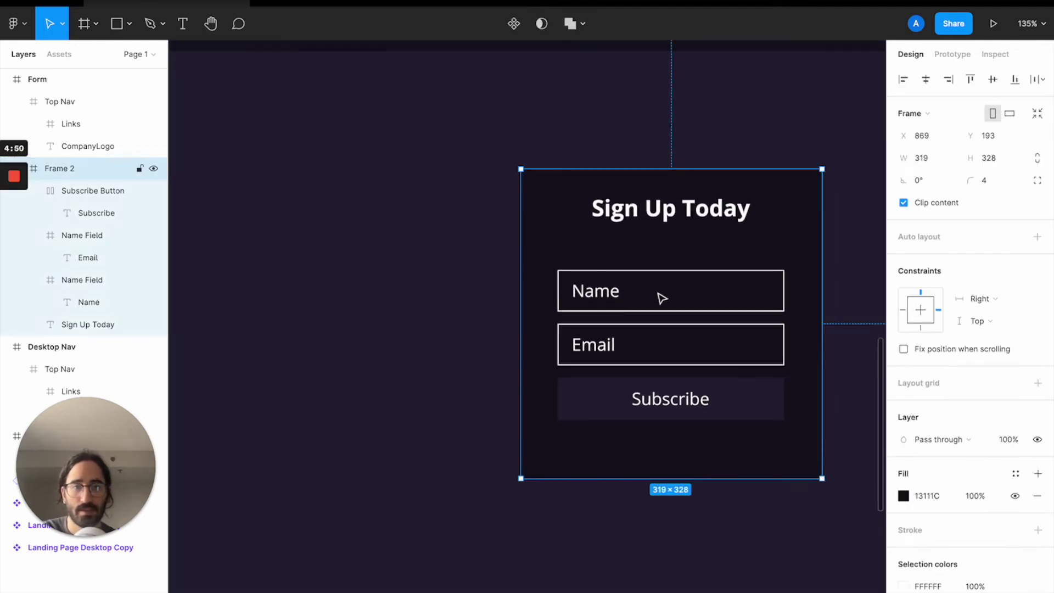
pyautogui.click(565, 200)
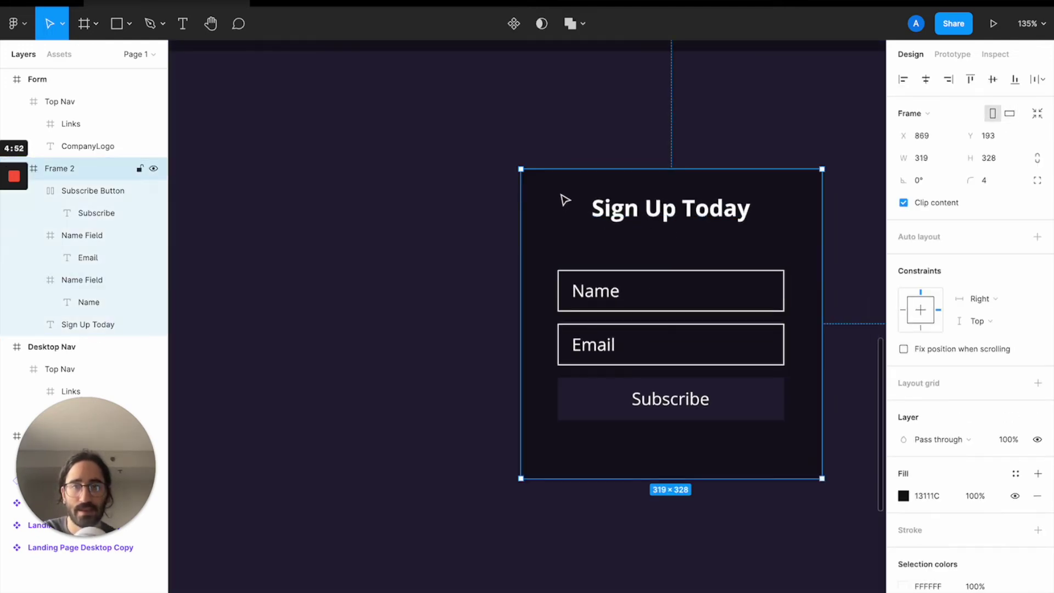
pyautogui.click(1037, 237)
pyautogui.click(960, 259)
pyautogui.write('24')
pyautogui.press('Return')
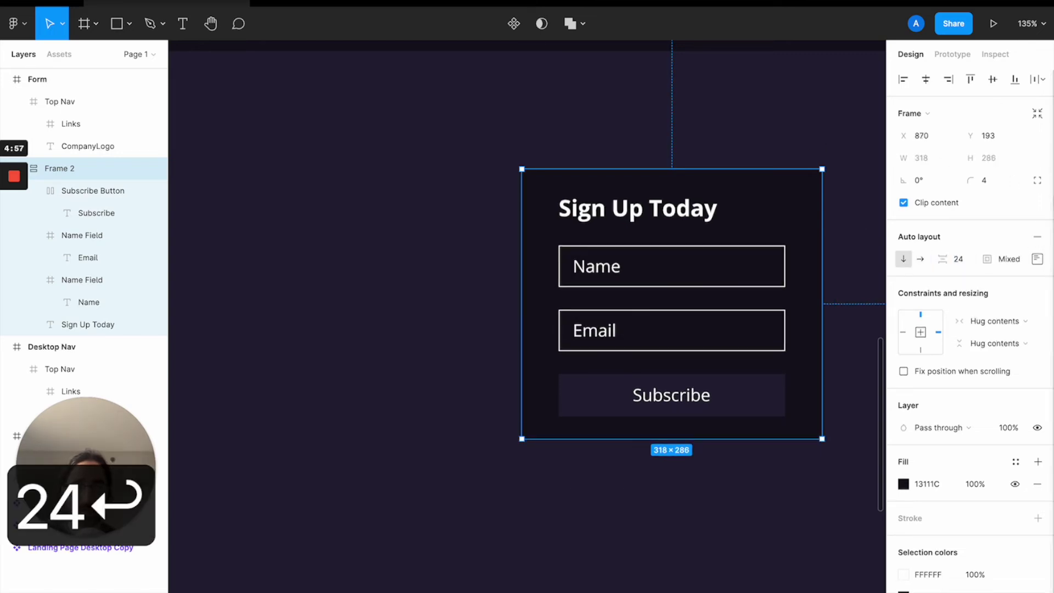
# Step: Centre the card's auto layout contents and set its left and top padding to 32
pyautogui.click(1035, 261)
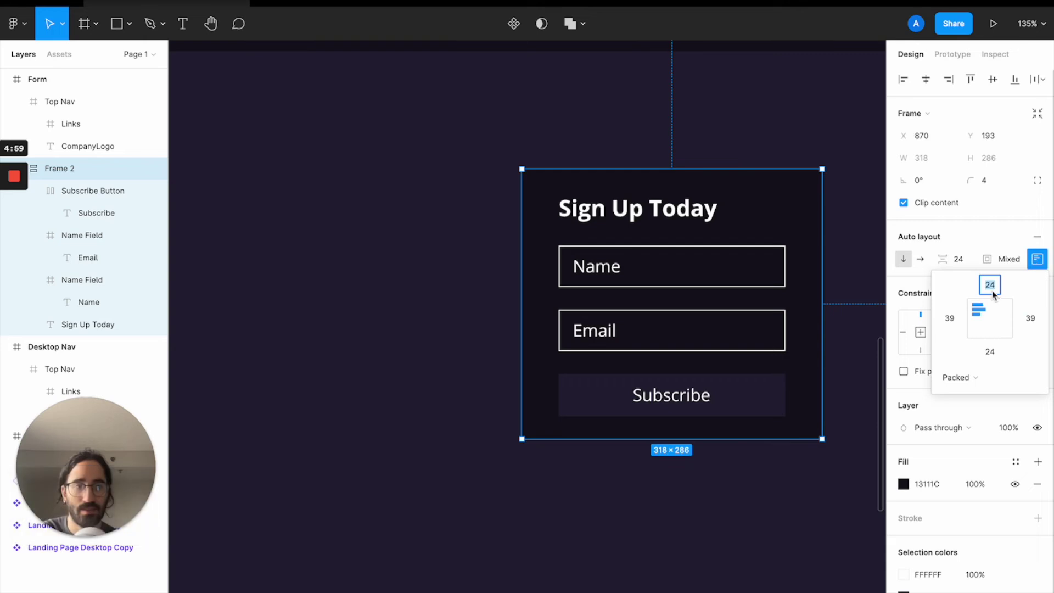
pyautogui.click(989, 318)
pyautogui.click(960, 323)
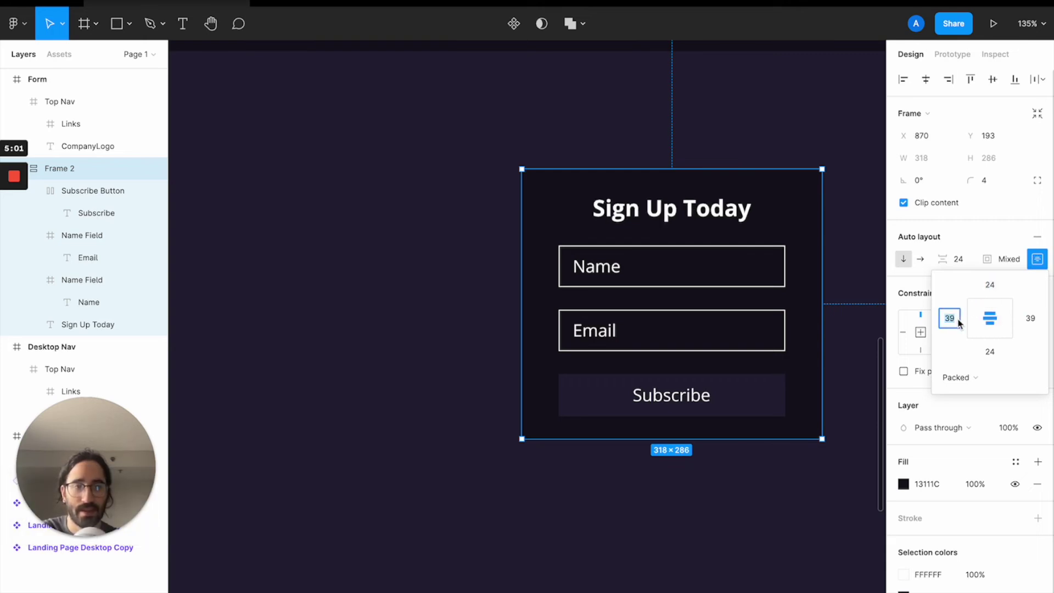
pyautogui.click(991, 285)
pyautogui.write('32')
pyautogui.press('Return')
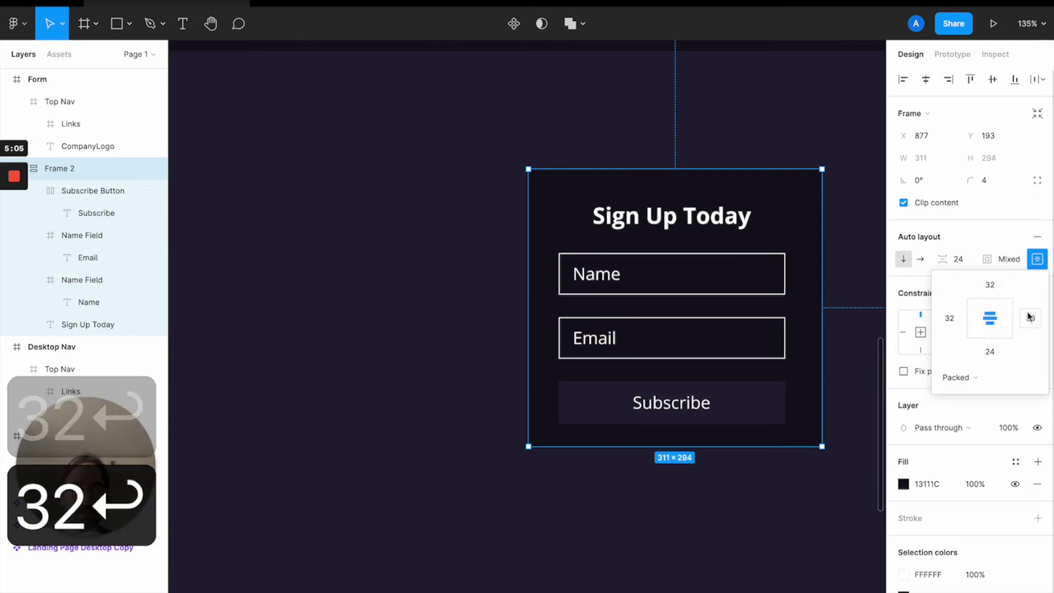
# Step: Set the card's right and bottom auto layout padding to 32, undoing the accidental opacity change
pyautogui.click(1030, 318)
pyautogui.write('32')
pyautogui.press('Return')
pyautogui.press('3')
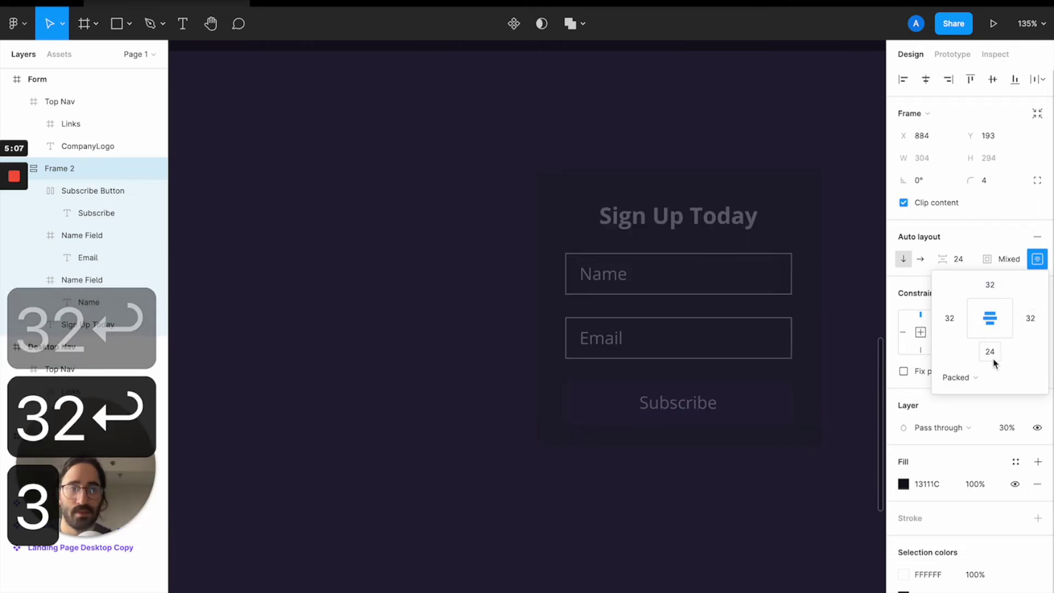
pyautogui.press('super+z')
pyautogui.click(992, 354)
pyautogui.write('32')
pyautogui.press('Return')
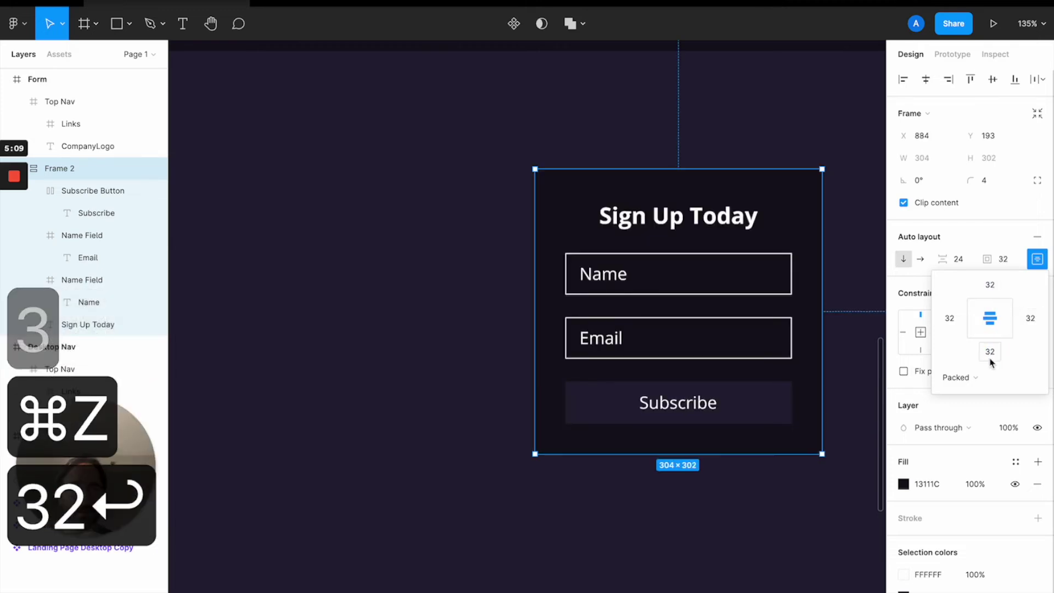
# Step: Set the corner radius of the Sign Up Today card to 8
pyautogui.click(740, 522)
pyautogui.scroll(-3, 740, 522)
pyautogui.scroll(-2, 739, 518)
pyautogui.click(758, 363)
pyautogui.click(985, 180)
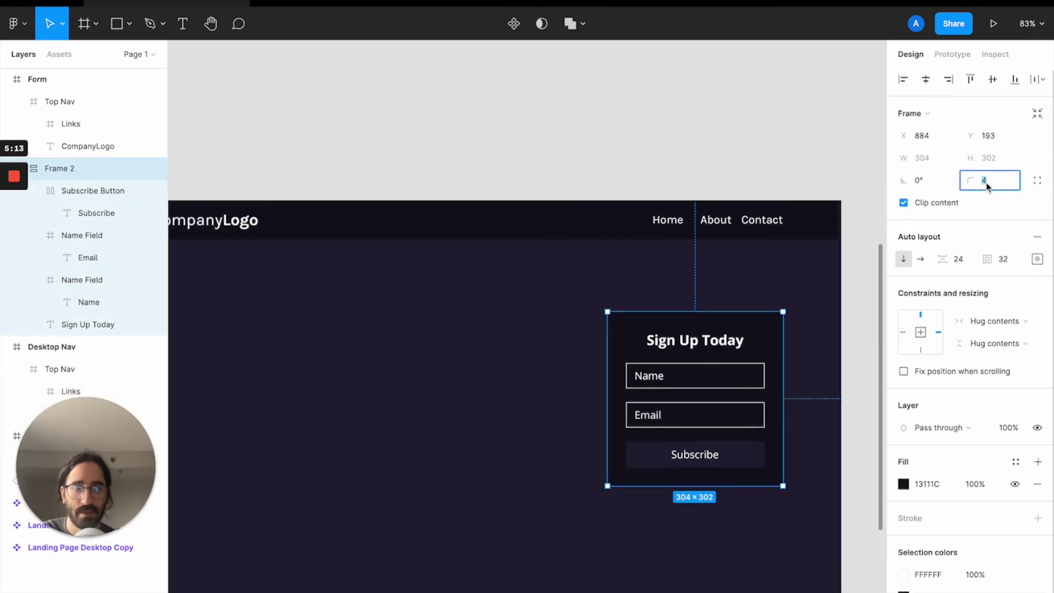
pyautogui.write('8')
pyautogui.press('Return')
pyautogui.click(1005, 184)
pyautogui.write('8')
pyautogui.press('Return')
pyautogui.click(694, 122)
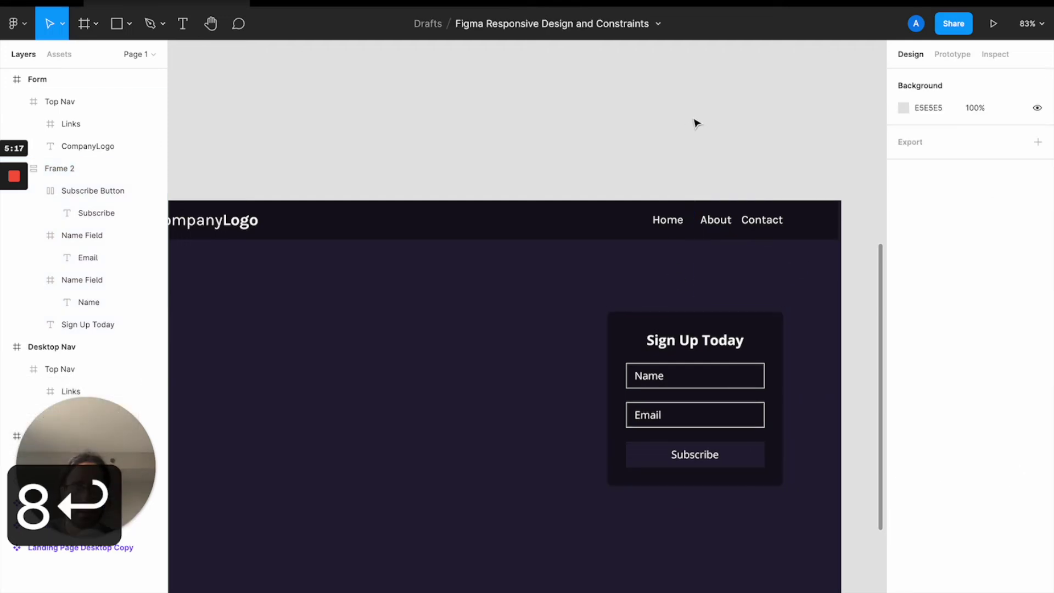
pyautogui.click(653, 332)
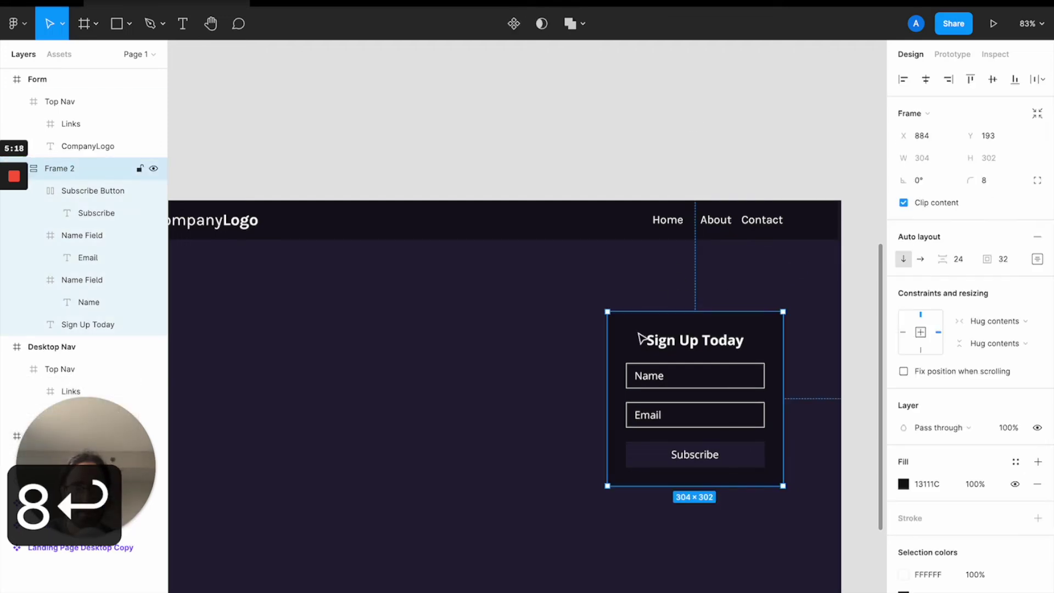
pyautogui.click(459, 385)
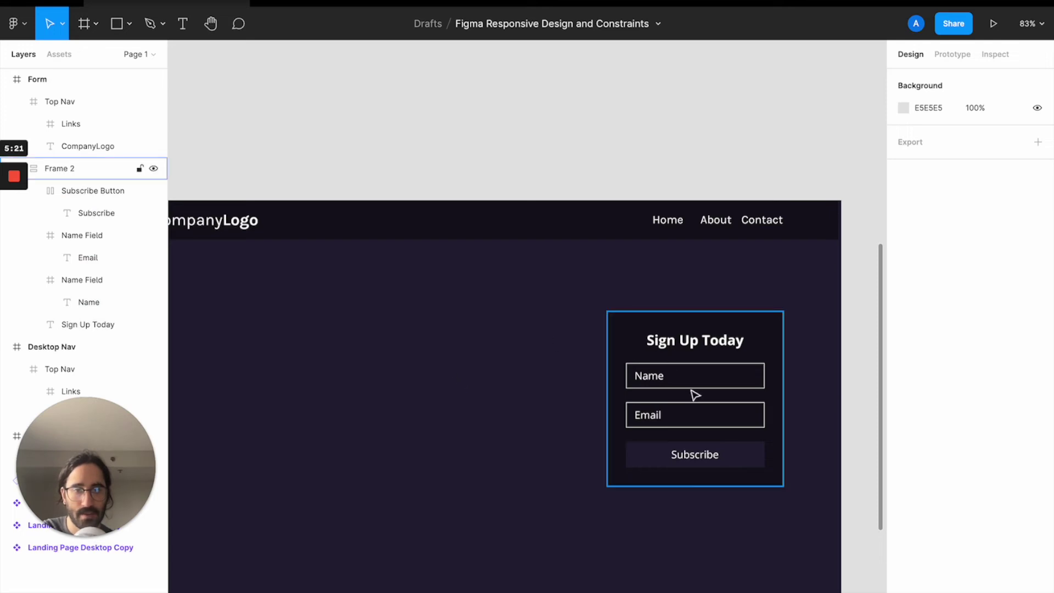
# Step: Draw a new frame below the Form frame and size it to 1440 by 800
pyautogui.scroll(-5, 708, 384)
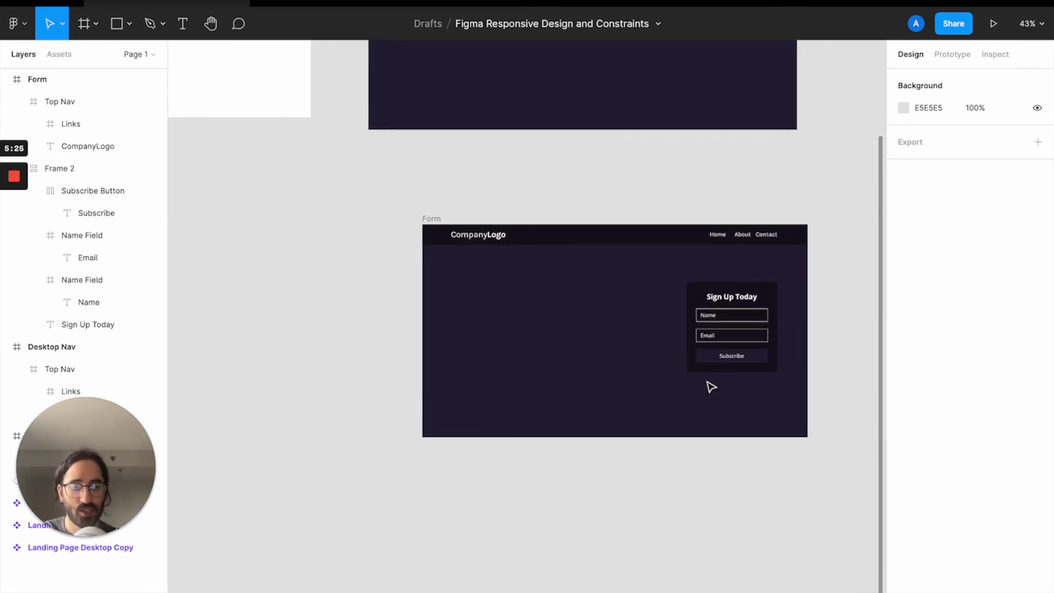
pyautogui.scroll(2, 711, 387)
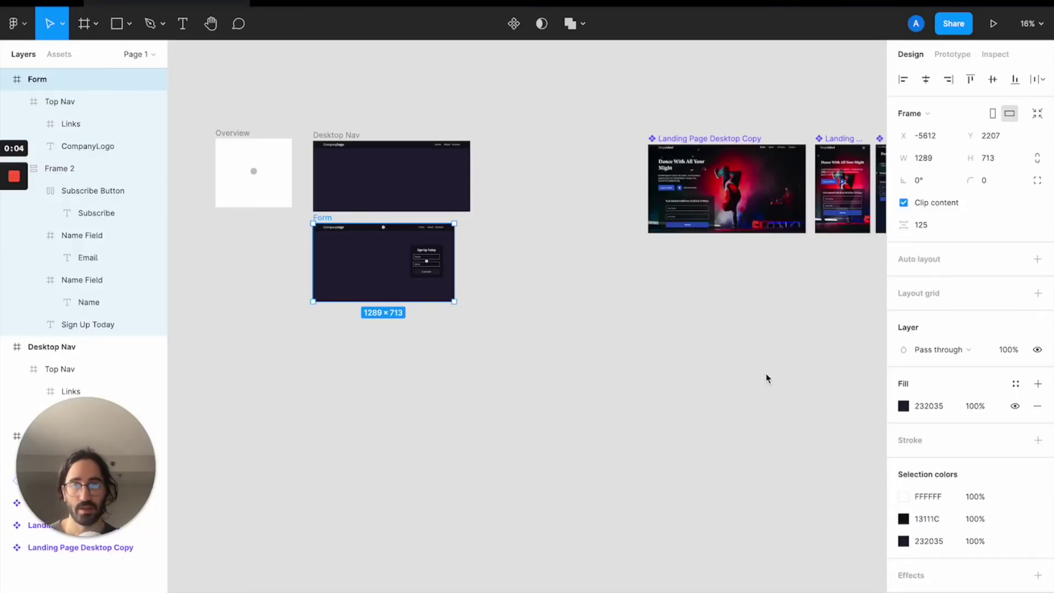
pyautogui.press('f')
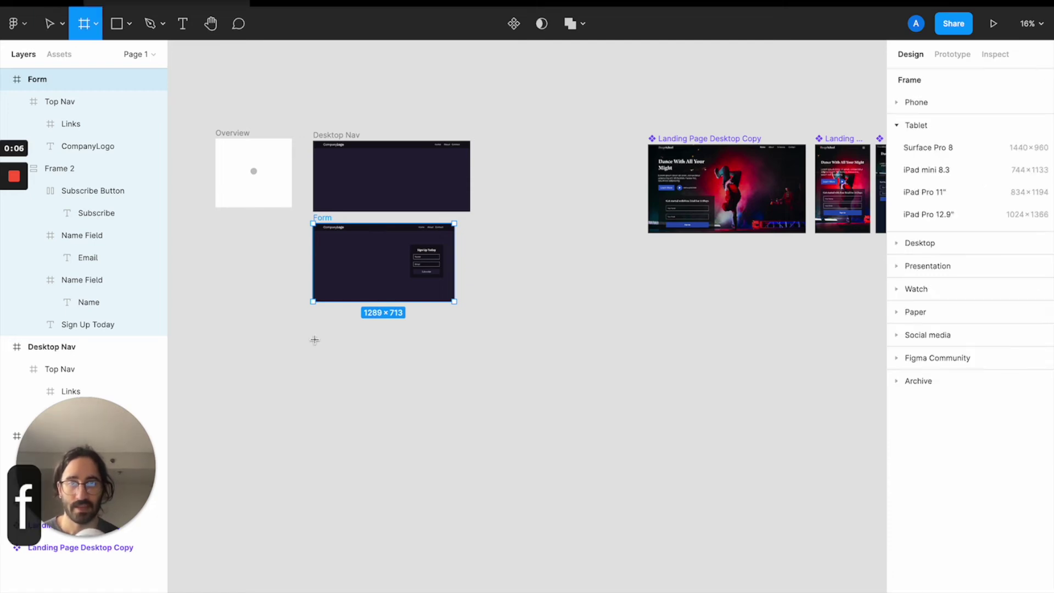
pyautogui.moveTo(314, 339); pyautogui.dragTo(426, 387)
pyautogui.click(929, 164)
pyautogui.write('1440')
pyautogui.press('Return')
pyautogui.click(998, 159)
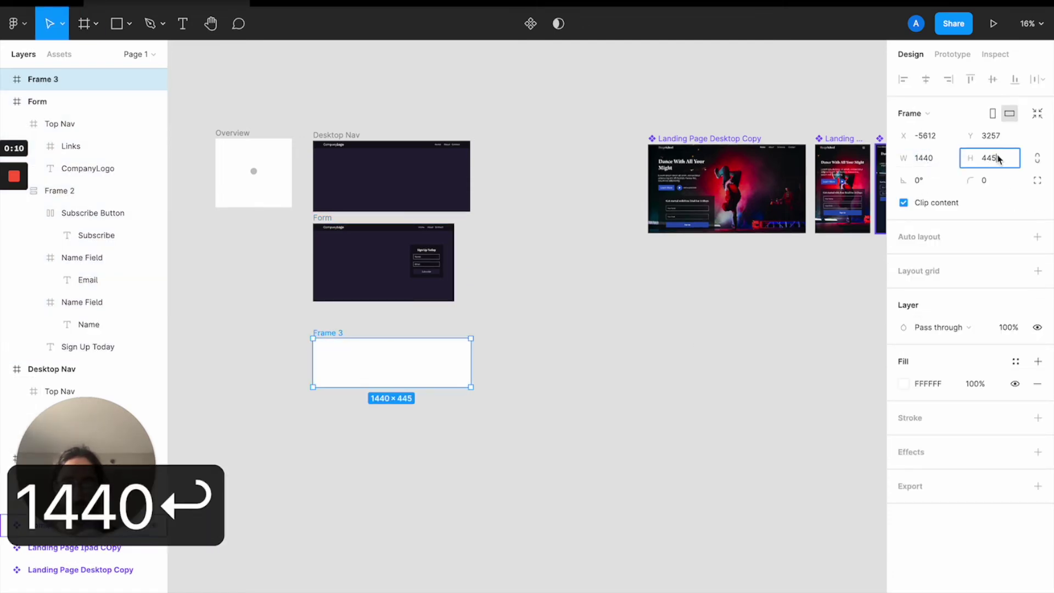
pyautogui.write('800')
pyautogui.press('Return')
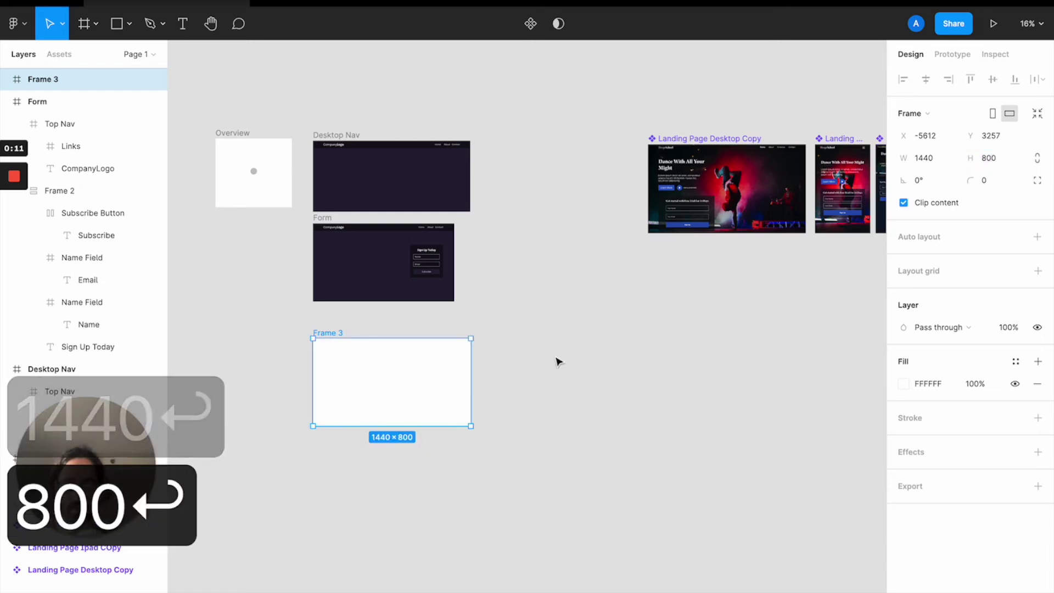
# Step: Fill the new frame with the dark colour 232035 sampled from the Form frame's background
pyautogui.scroll(3, 432, 335)
pyautogui.hscroll(-2, 432, 334)
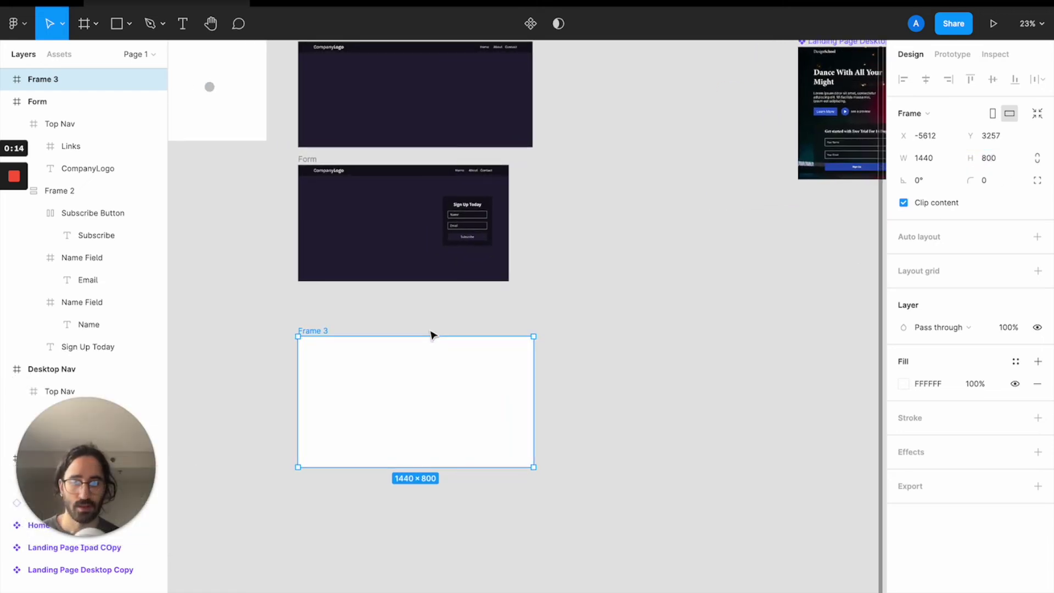
pyautogui.hotkey('ctrl', 'c')
pyautogui.click(353, 215)
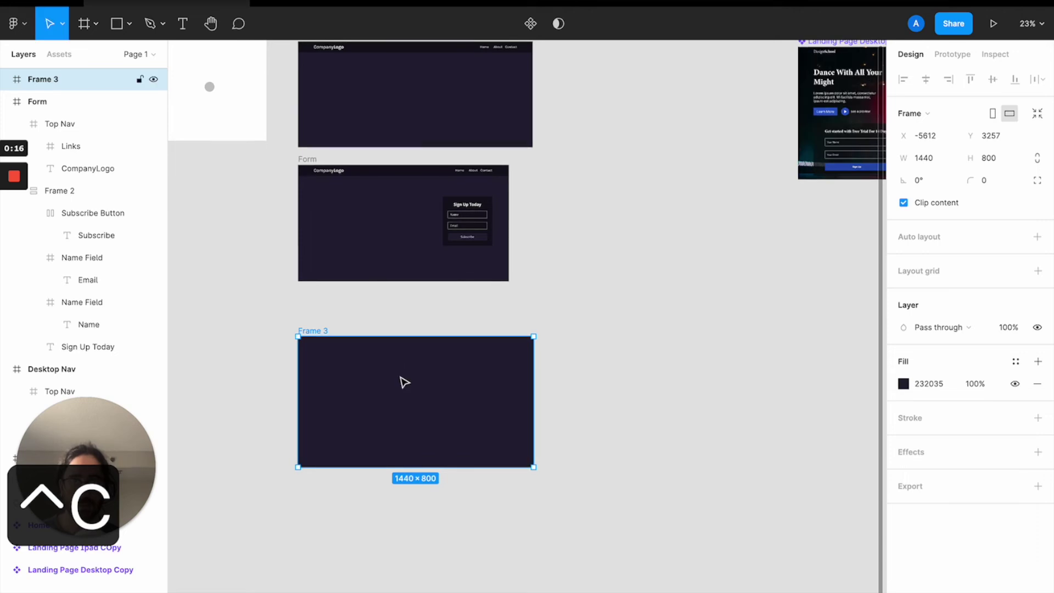
# Step: Copy the Top Nav from the Form frame into Frame 3
pyautogui.click(357, 174)
pyautogui.press('super+c')
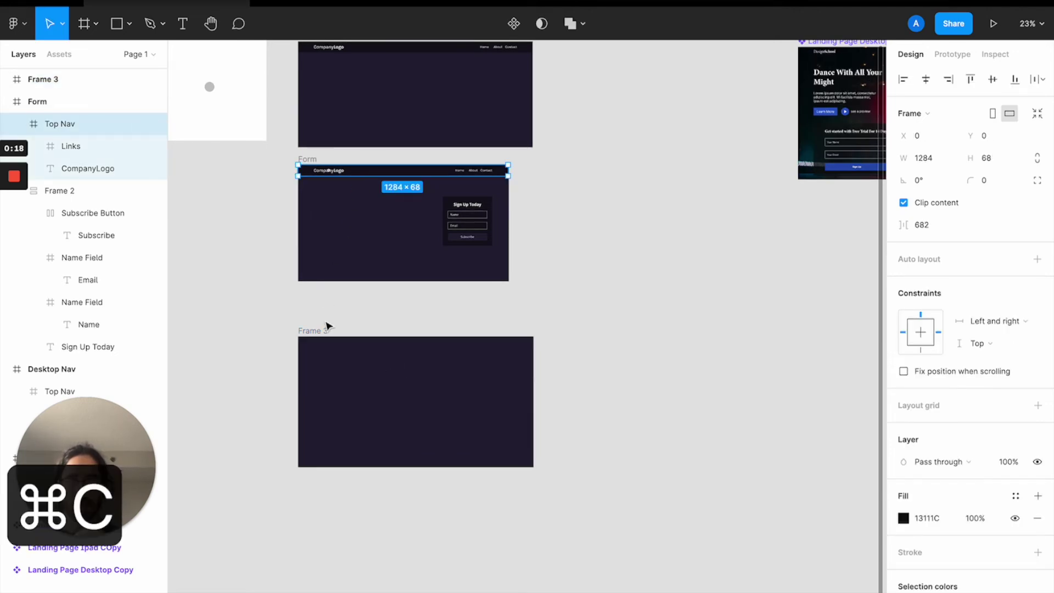
pyautogui.click(321, 333)
pyautogui.press('super+v')
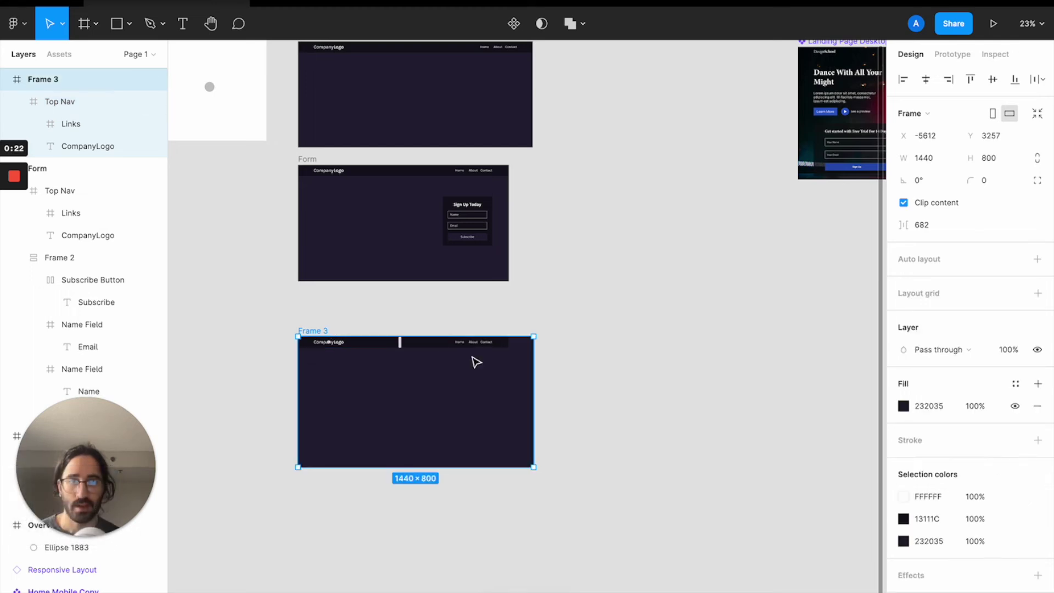
# Step: Stretch the pasted Top Nav to the full width of Frame 3
pyautogui.scroll(5, 495, 352)
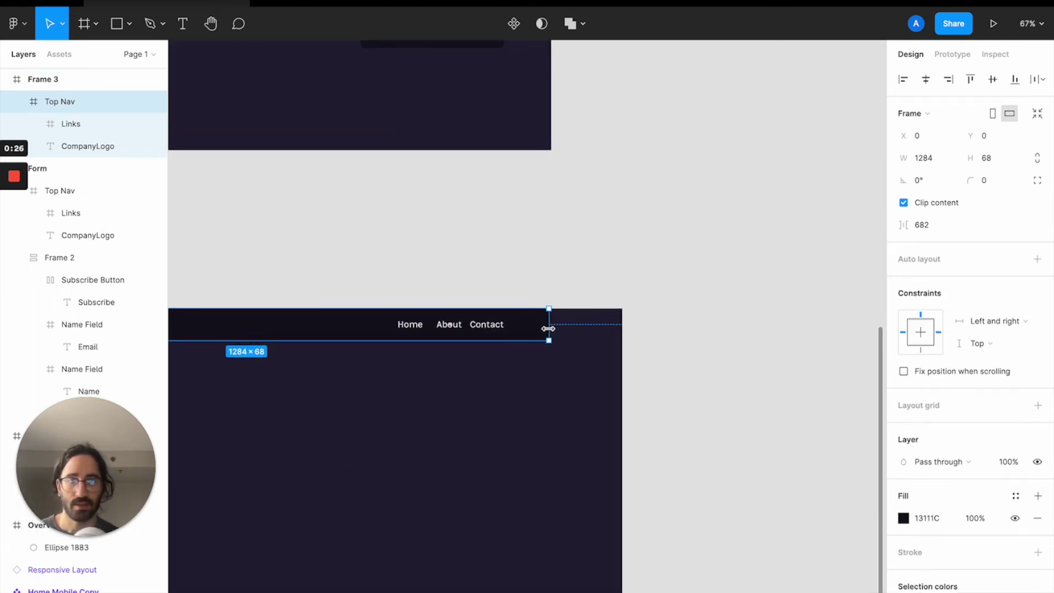
pyautogui.moveTo(549, 326); pyautogui.dragTo(620, 326)
pyautogui.click(676, 345)
pyautogui.hotkey('shift', '1')
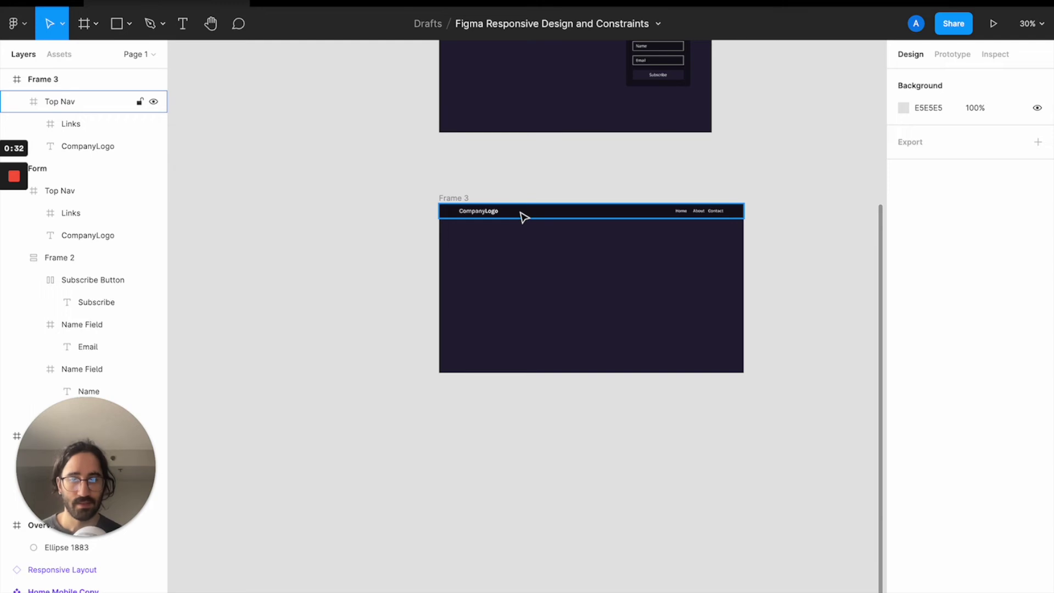
# Step: Draw a card frame about 371 by 336 in the middle of Frame 3 and give it a white fill
pyautogui.scroll(5, 523, 217)
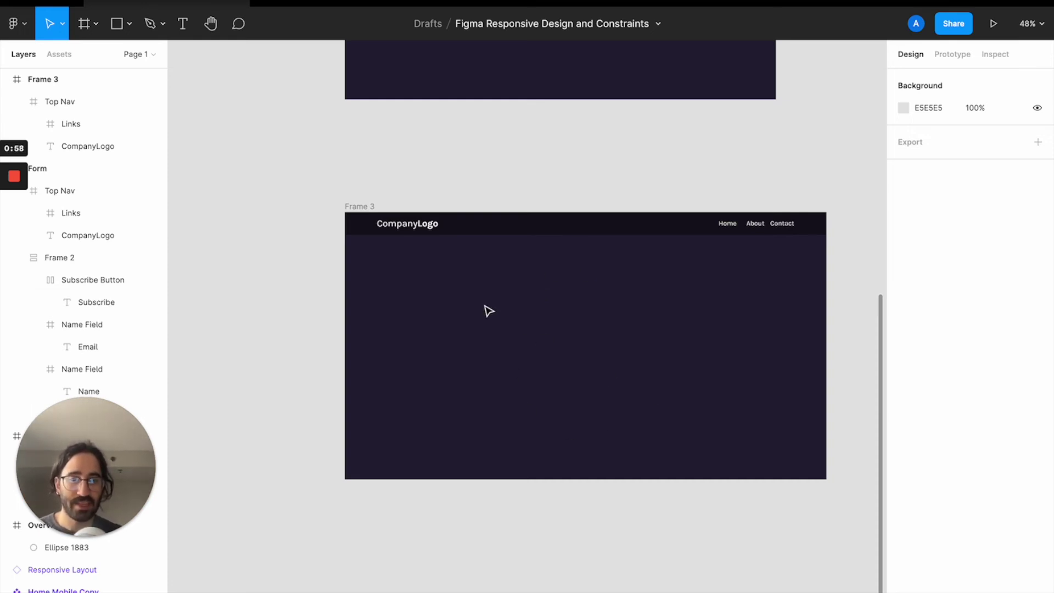
pyautogui.press('f')
pyautogui.moveTo(499, 283); pyautogui.dragTo(624, 395)
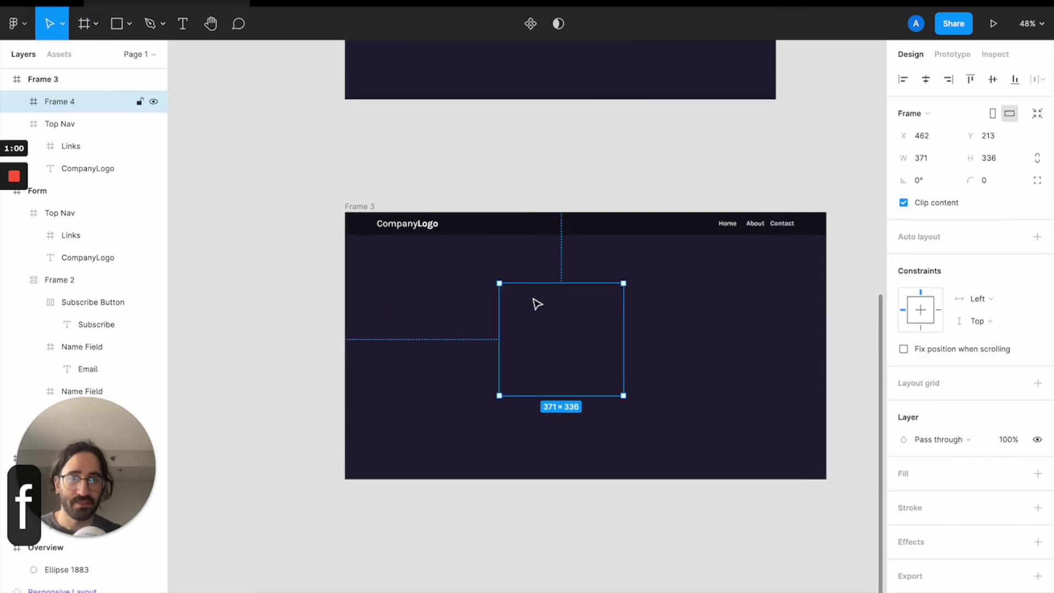
pyautogui.scroll(-2, 538, 304)
pyautogui.click(1038, 474)
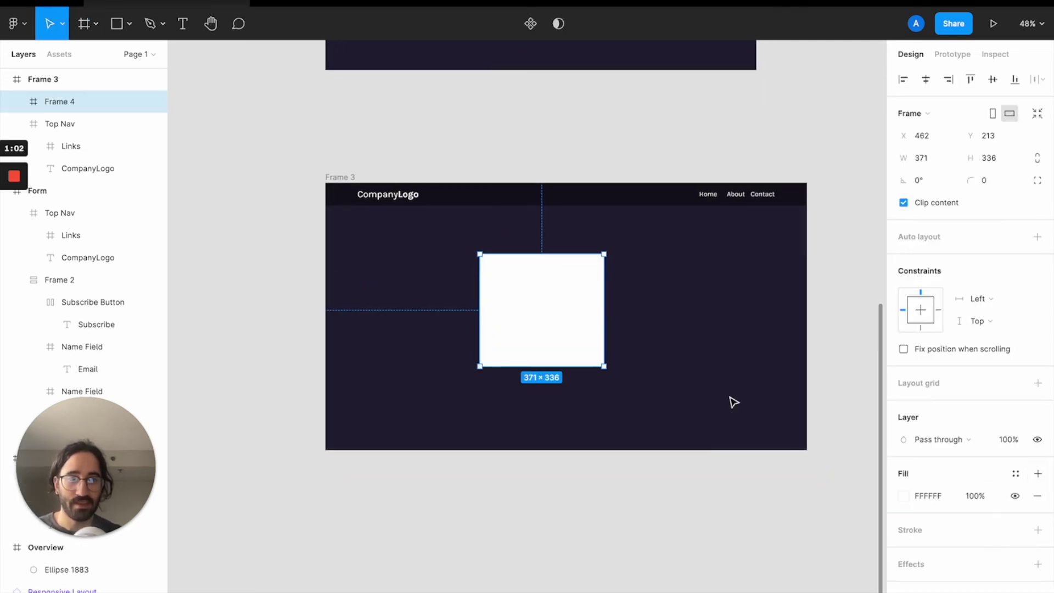
pyautogui.moveTo(555, 302); pyautogui.dragTo(576, 305)
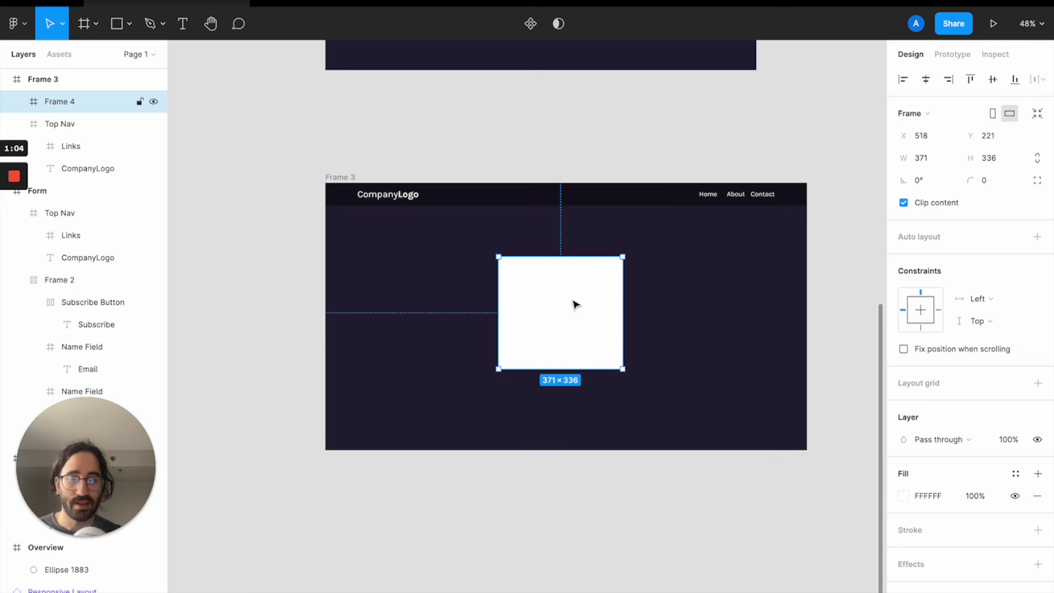
# Step: Recolor the card's fill to 13111C by sampling the Top Nav's dark background
pyautogui.hotkey('ctrl', 'c')
pyautogui.click(526, 201)
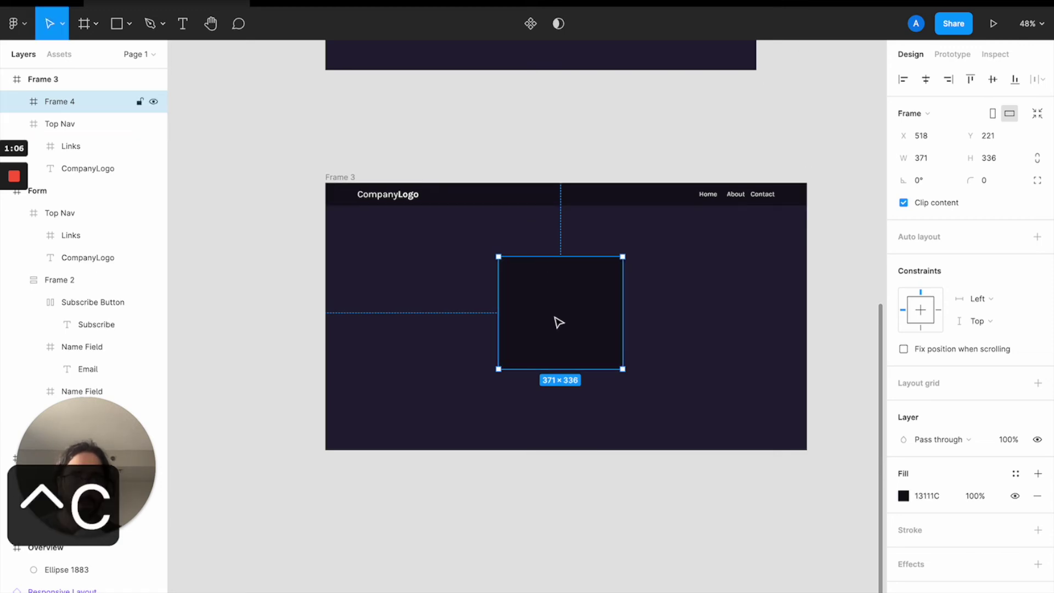
pyautogui.click(431, 492)
pyautogui.click(543, 333)
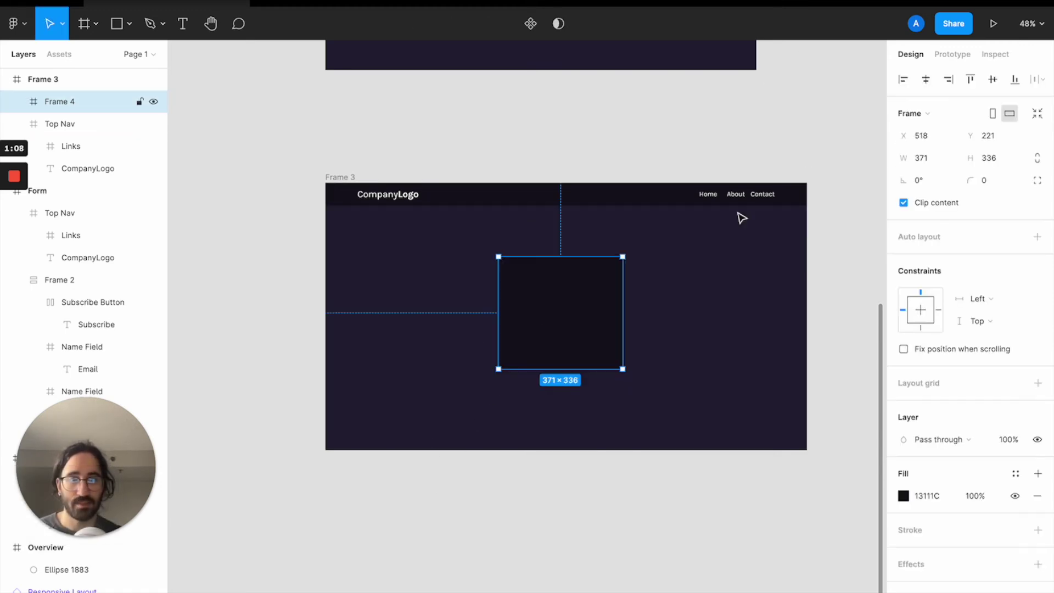
# Step: Set the card's corner radius to 8
pyautogui.click(991, 180)
pyautogui.write('8')
pyautogui.press('Return')
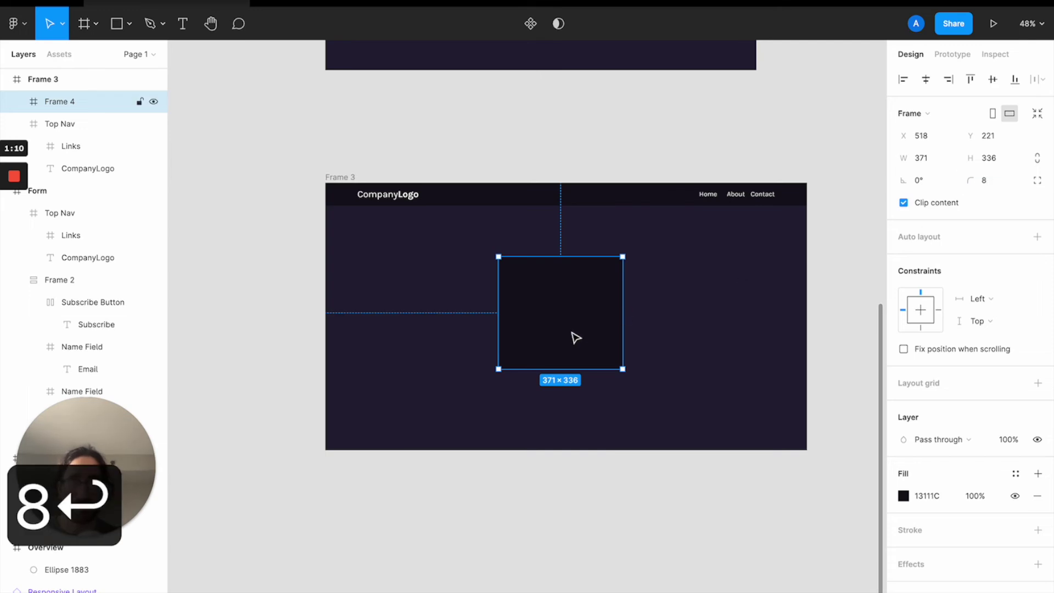
pyautogui.click(536, 470)
pyautogui.click(560, 287)
# Step: Add the text "Are you Sure?" near the upper-left corner of the card, about 32 px from its left edge
pyautogui.scroll(5, 560, 287)
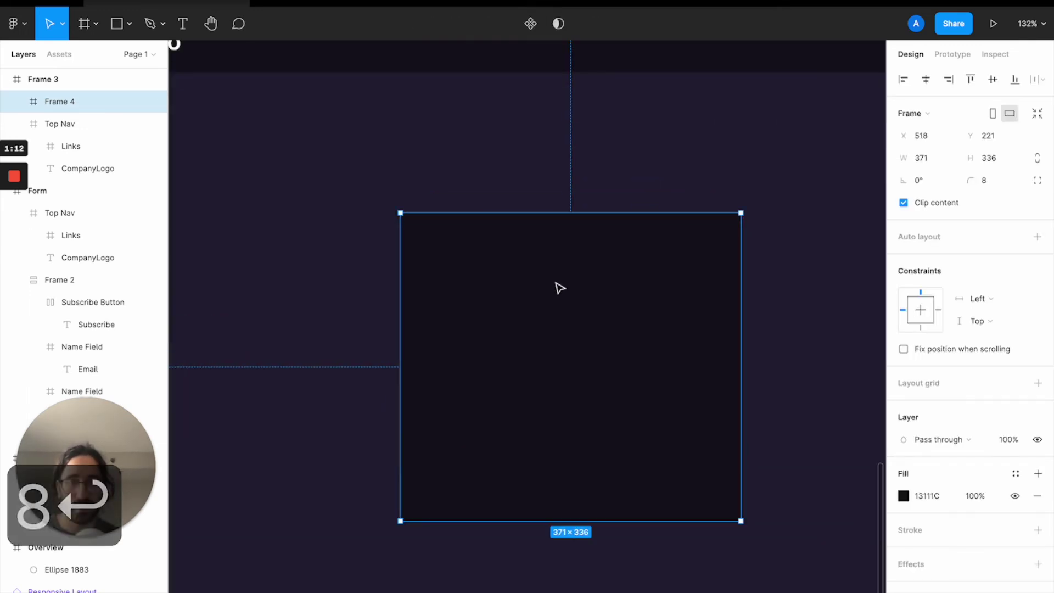
pyautogui.press('t')
pyautogui.moveTo(429, 240); pyautogui.dragTo(643, 254)
pyautogui.write('Are you Sure?')
pyautogui.press('Escape')
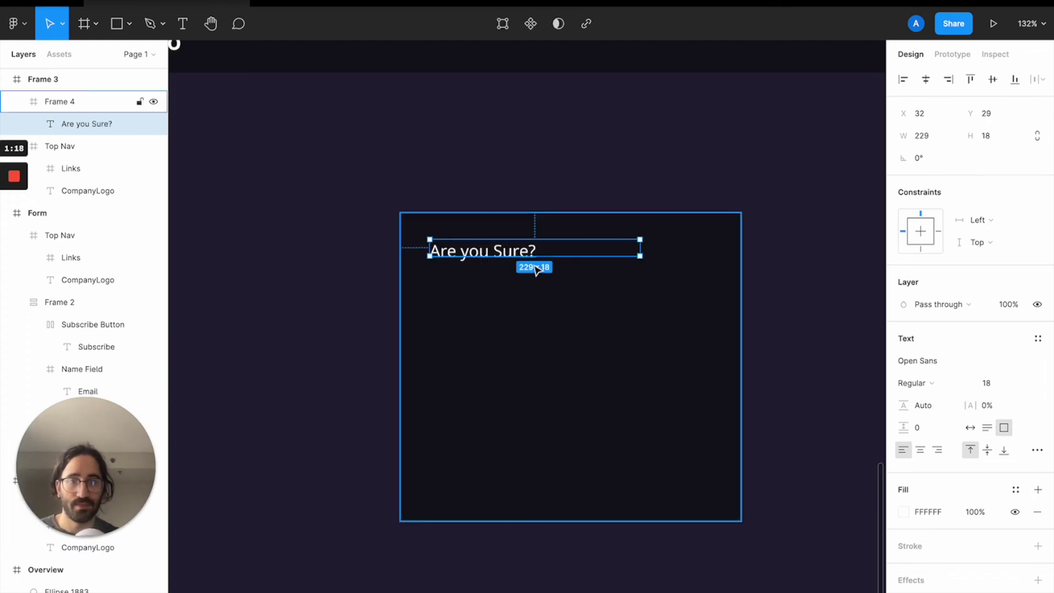
# Step: Make the "Are you Sure?" heading auto width and bold, and set its Y position to 32
pyautogui.click(970, 428)
pyautogui.hotkey('ctrl', 'b')
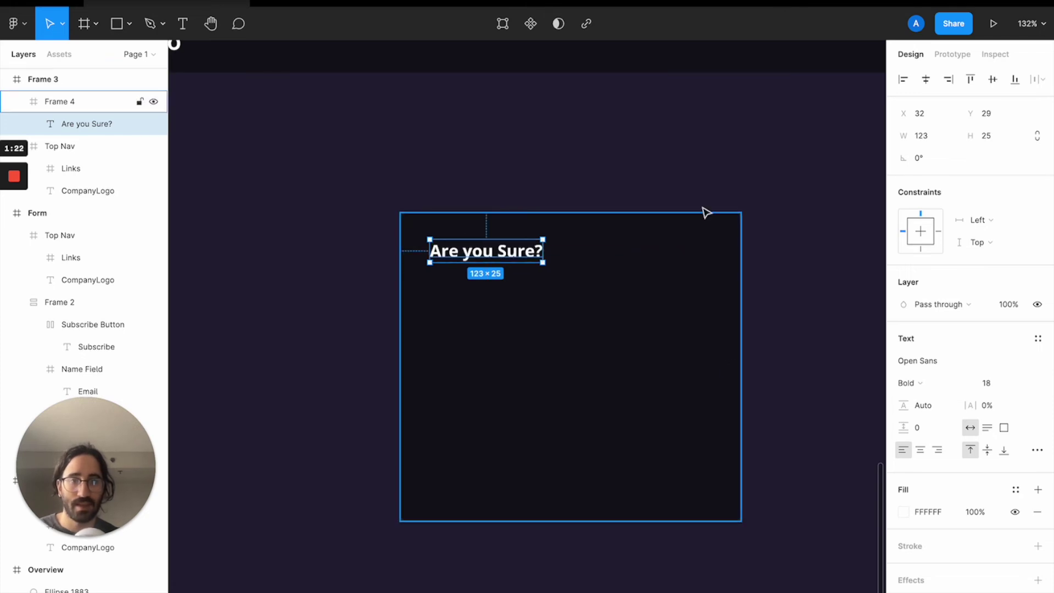
pyautogui.click(999, 113)
pyautogui.write('32')
pyautogui.press('Return')
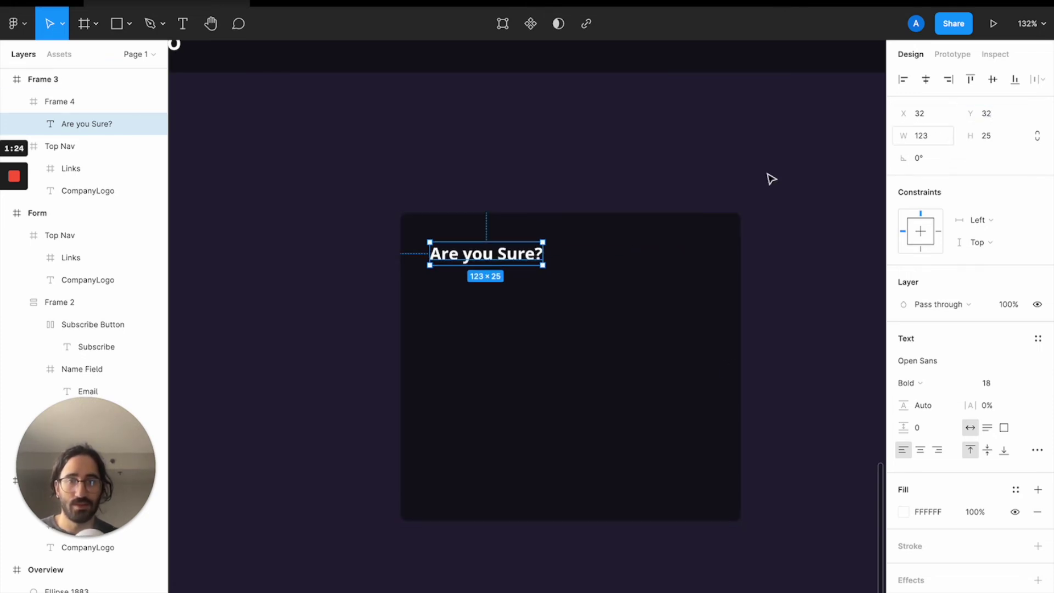
# Step: Duplicate the "Are you Sure?" heading directly below the original, at a Y position of about 82
pyautogui.moveTo(513, 259); pyautogui.dragTo(512, 306)
pyautogui.doubleClick(509, 301)
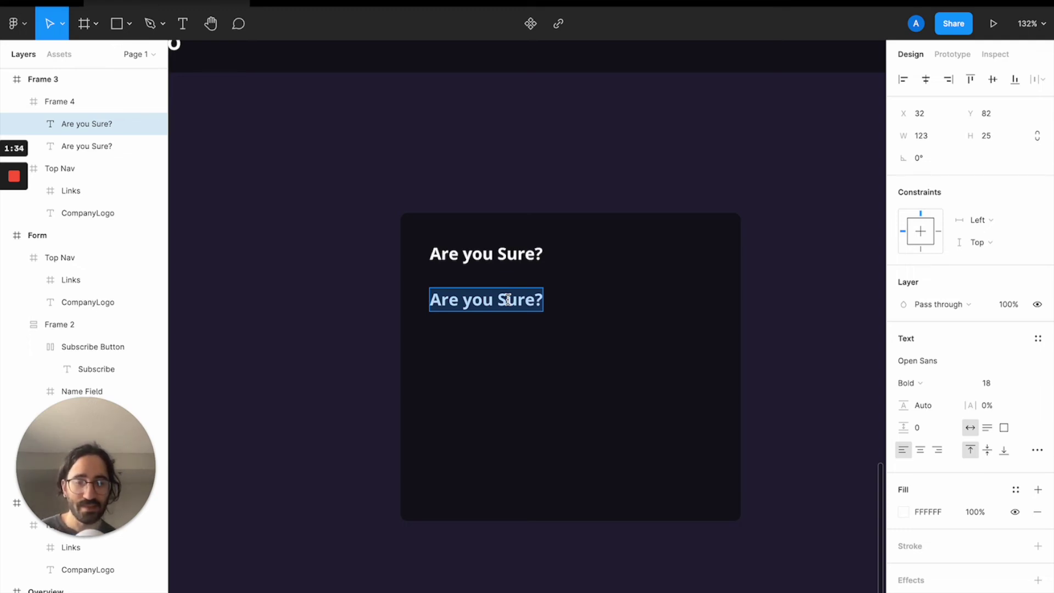
pyautogui.hotkey('ctrl', '/')
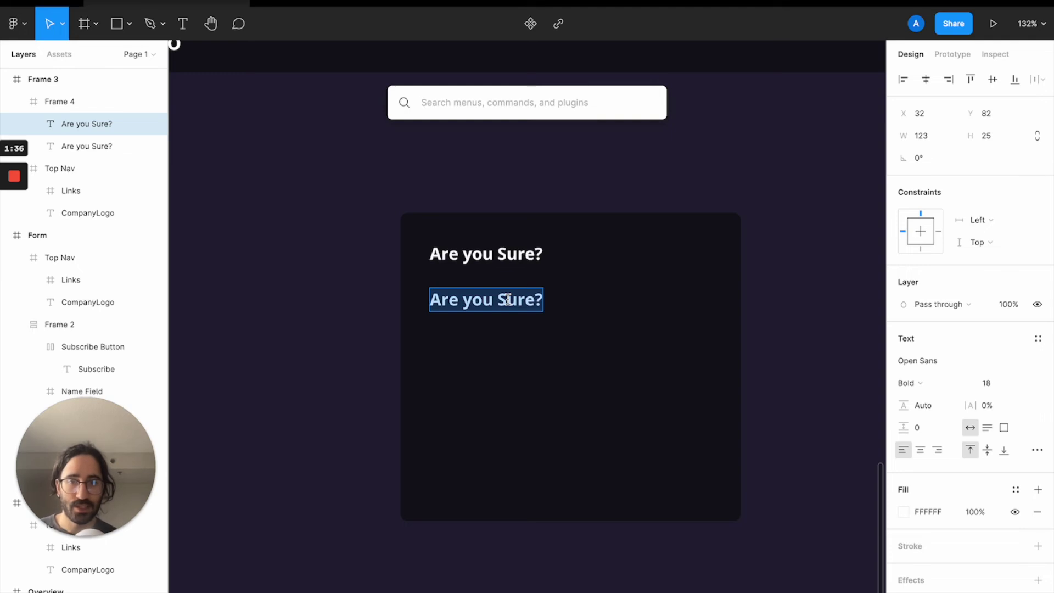
pyautogui.press('Escape')
pyautogui.press('Escape')
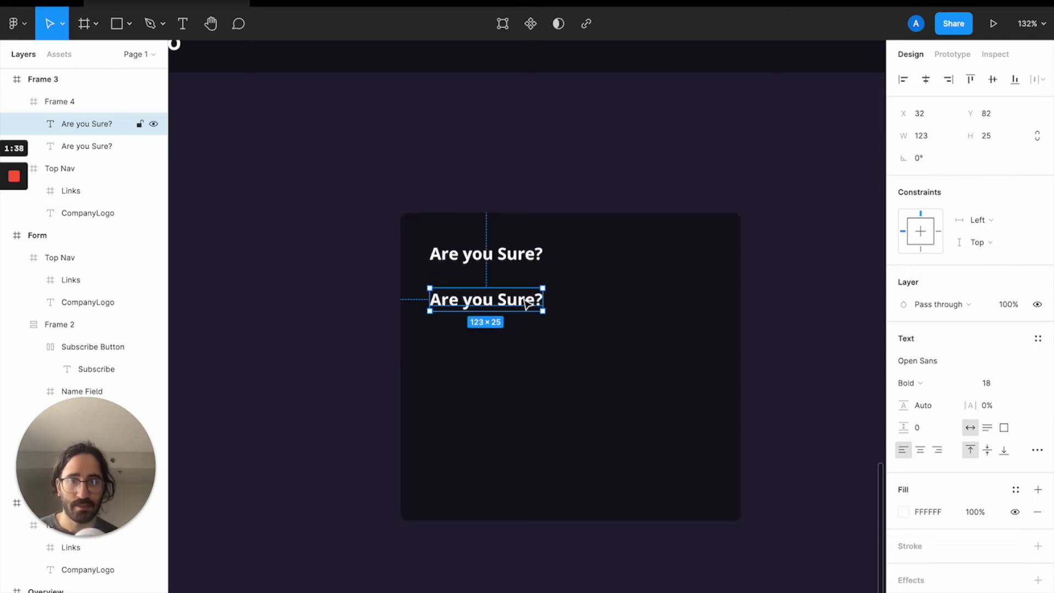
# Step: Replace the duplicated heading's text with placeholder sentences generated by the Lorem ipsum plugin
pyautogui.hotkey('ctrl', '/')
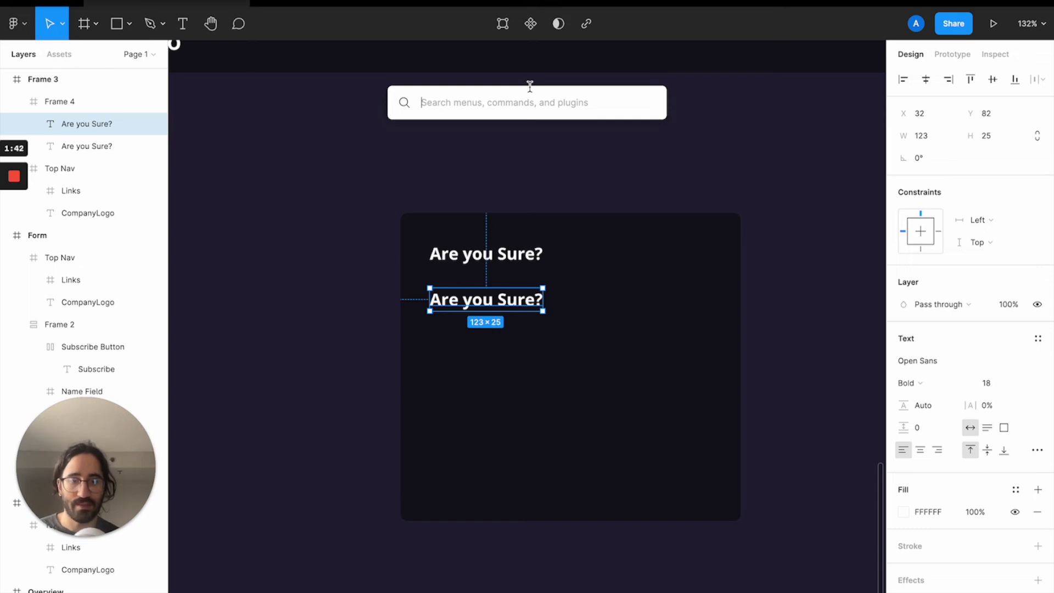
pyautogui.write('lorem')
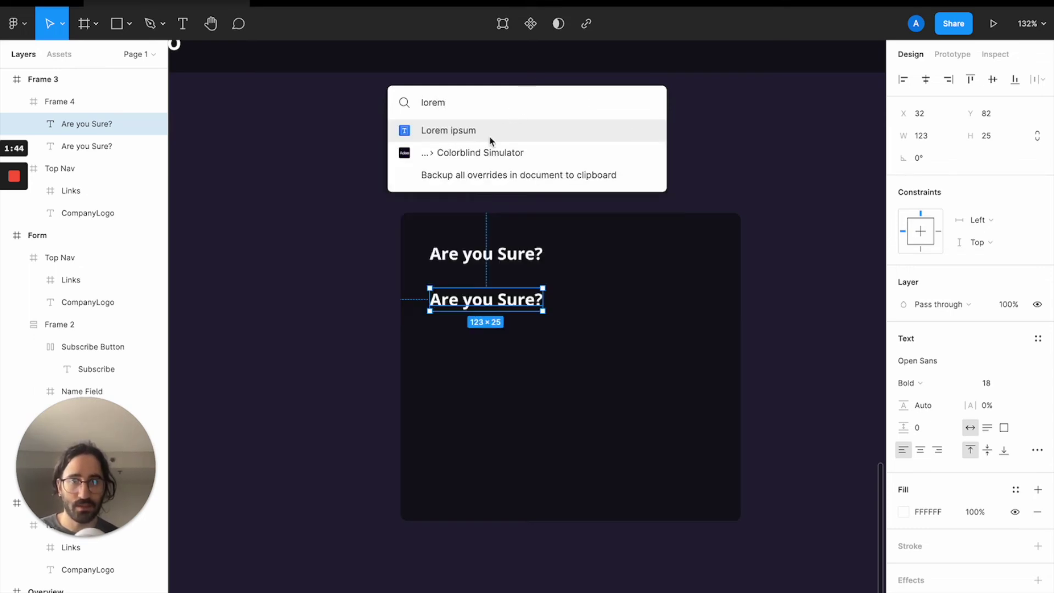
pyautogui.click(486, 136)
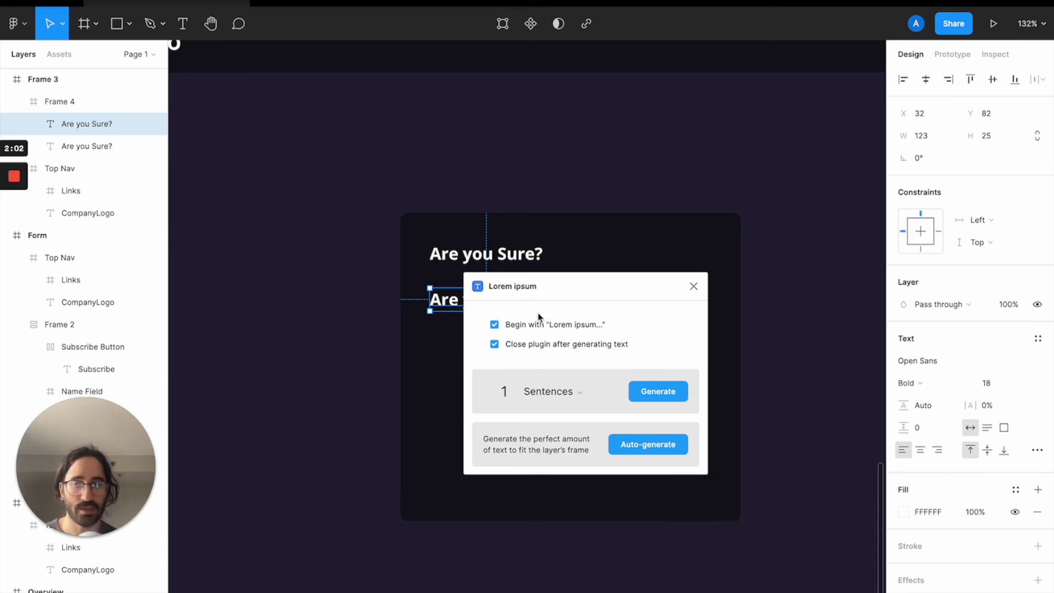
pyautogui.click(541, 391)
pyautogui.click(506, 390)
pyautogui.click(659, 392)
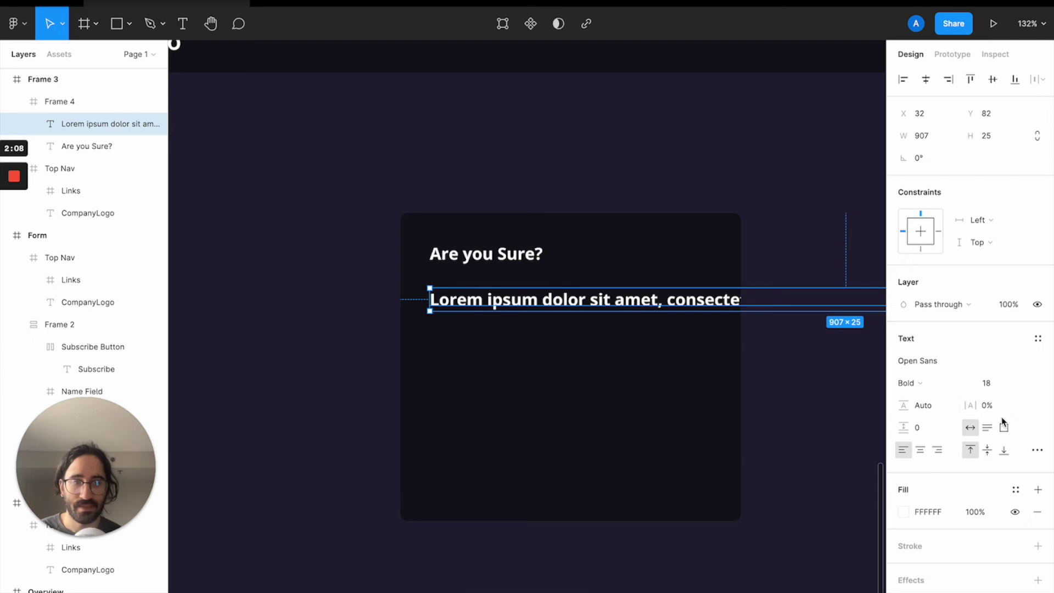
# Step: Switch the placeholder text to auto height and narrow it to about 285 px so it wraps inside the card
pyautogui.click(987, 427)
pyautogui.scroll(-5, 772, 414)
pyautogui.hscroll(3, 763, 413)
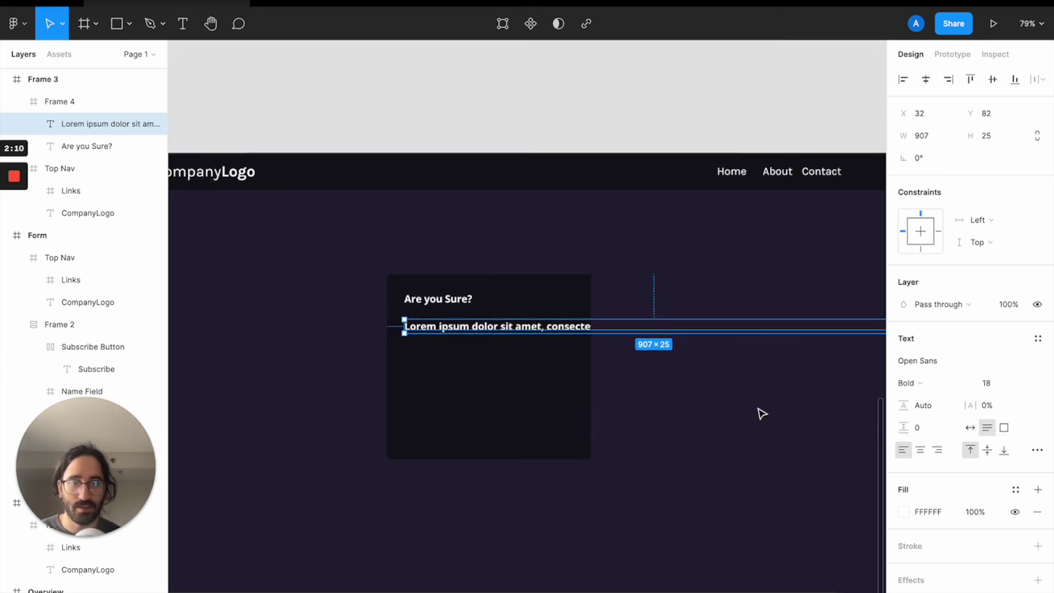
pyautogui.hscroll(3, 762, 413)
pyautogui.moveTo(701, 328); pyautogui.dragTo(357, 330)
# Step: Change the placeholder paragraph's font weight from bold to Regular
pyautogui.scroll(5, 260, 359)
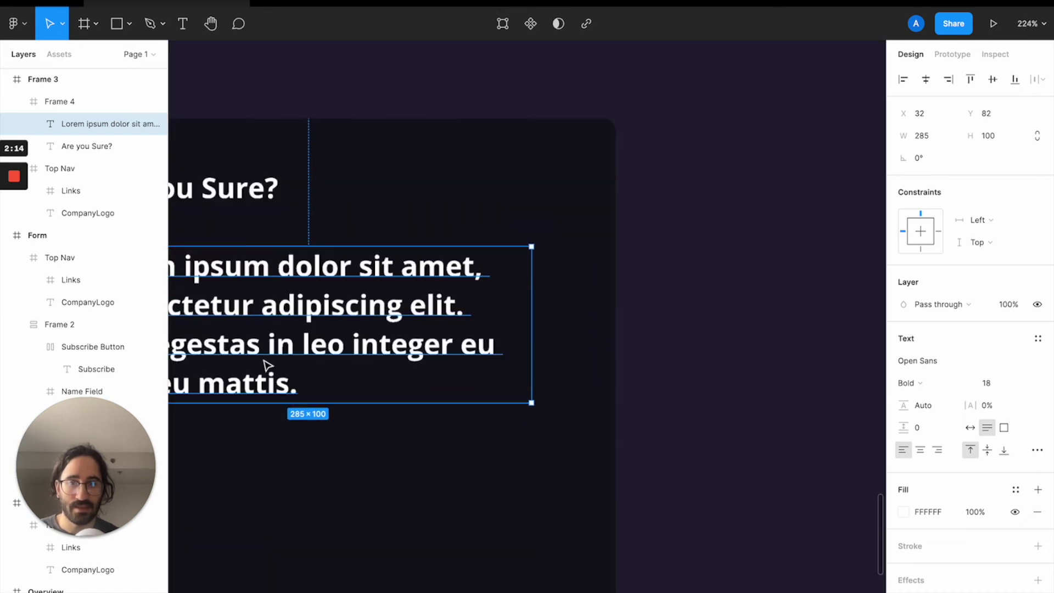
pyautogui.click(323, 459)
pyautogui.click(301, 305)
pyautogui.hscroll(-5, 301, 304)
pyautogui.hotkey('ctrl', 'b')
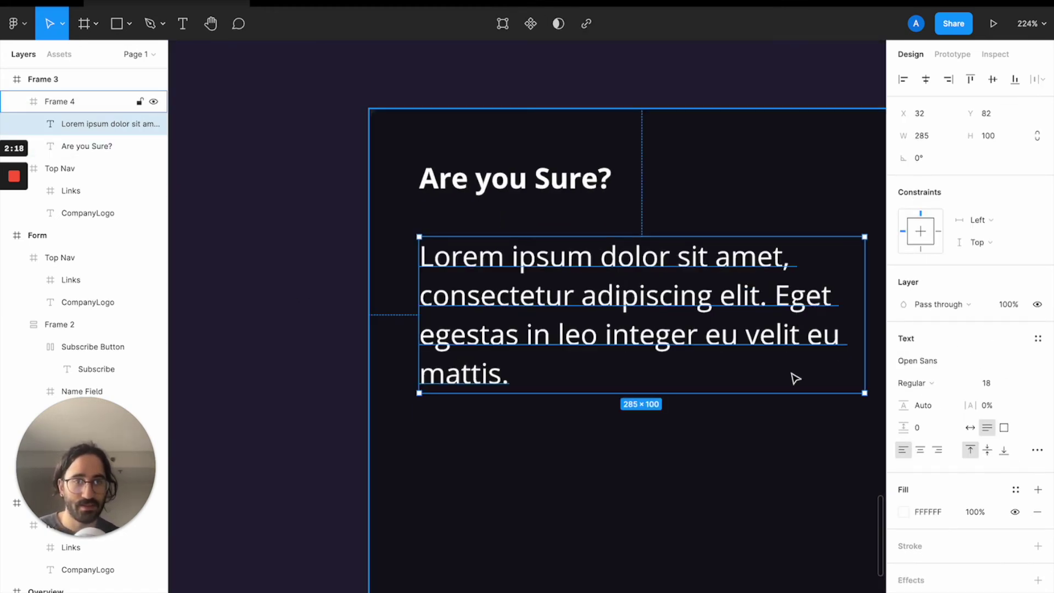
# Step: Widen the placeholder paragraph to about 314 px
pyautogui.hscroll(2, 794, 374)
pyautogui.hscroll(1, 812, 294)
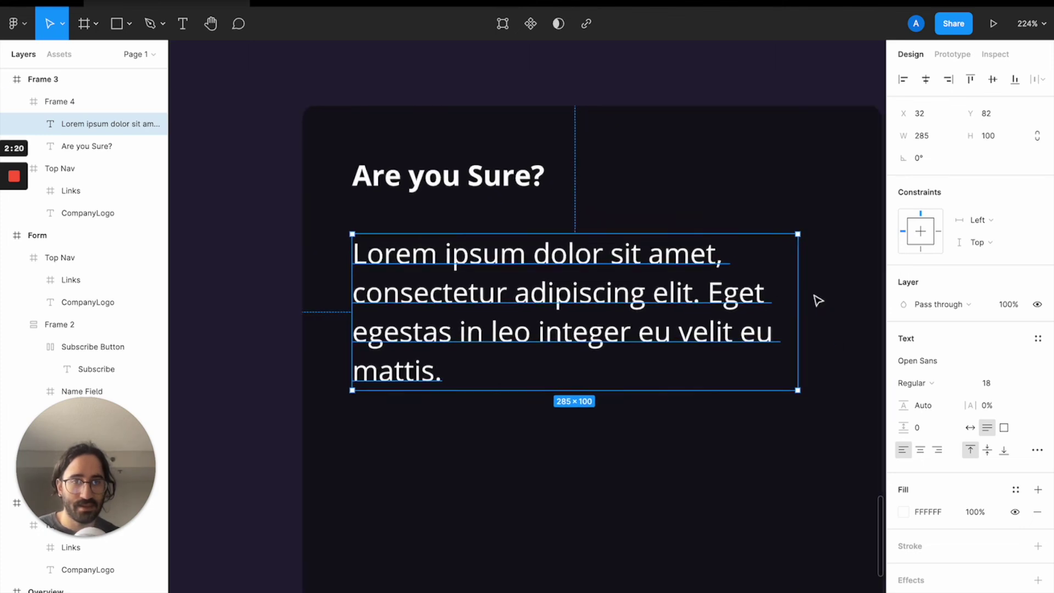
pyautogui.scroll(-3, 816, 297)
pyautogui.moveTo(752, 292); pyautogui.dragTo(783, 292)
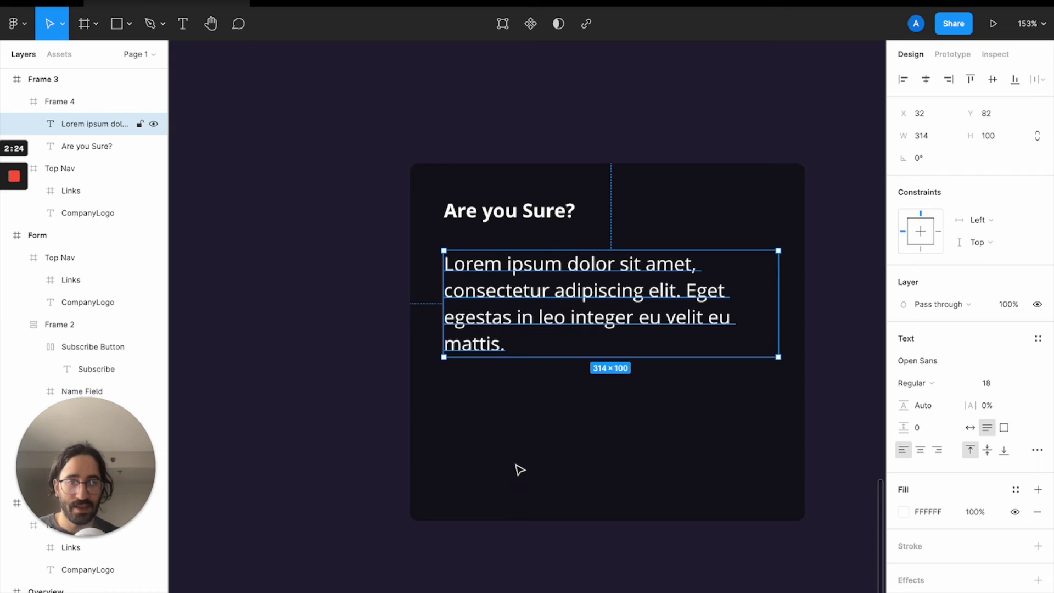
# Step: Draw a button frame about 70 px wide below the paragraph, set its height to 36, and extend it to the right
pyautogui.click(502, 415)
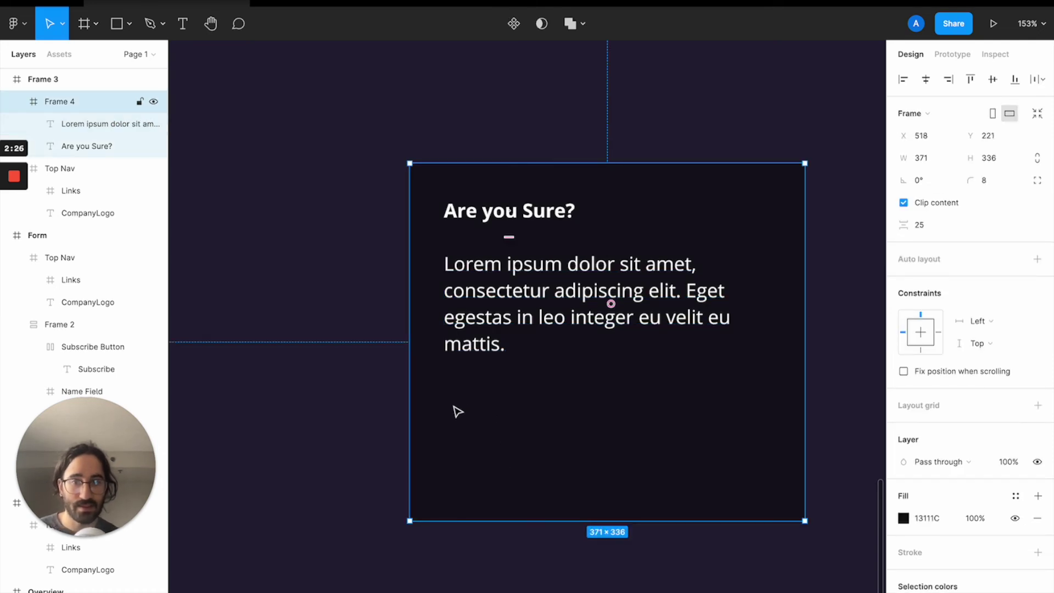
pyautogui.press('f')
pyautogui.moveTo(451, 400); pyautogui.dragTo(523, 433)
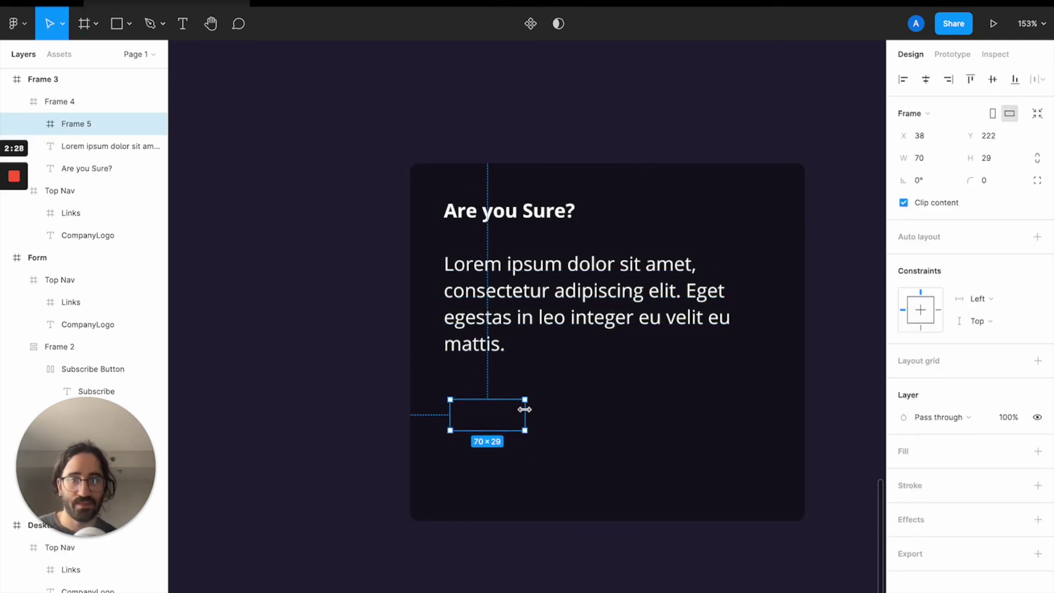
pyautogui.click(1007, 159)
pyautogui.write('36')
pyautogui.press('Return')
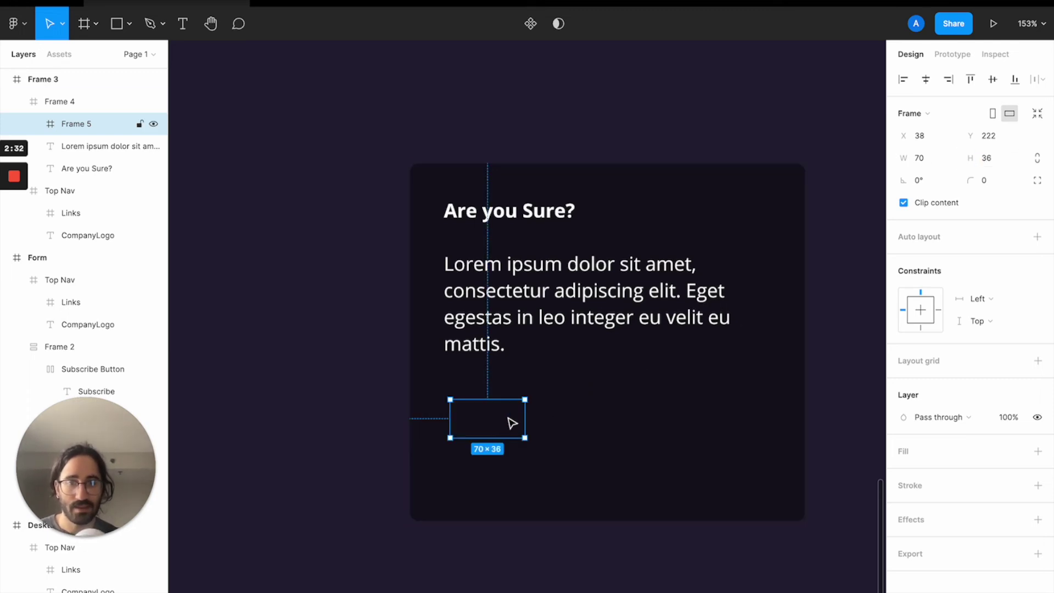
pyautogui.moveTo(527, 413); pyautogui.dragTo(557, 412)
# Step: Add a text label reading "Delete" inside the button frame
pyautogui.press('t')
pyautogui.moveTo(480, 414); pyautogui.dragTo(532, 426)
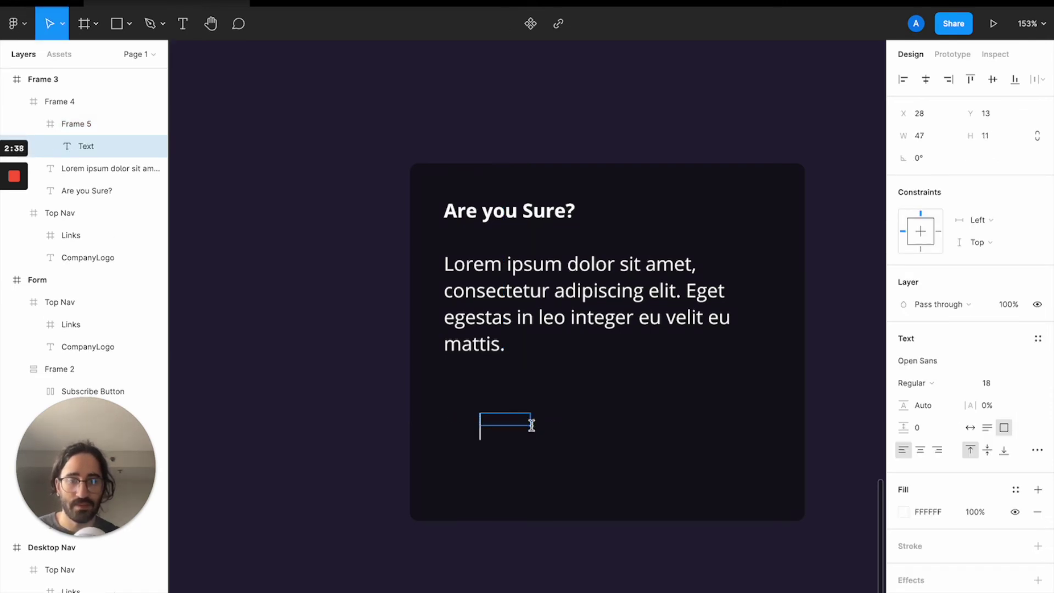
pyautogui.write('Delete')
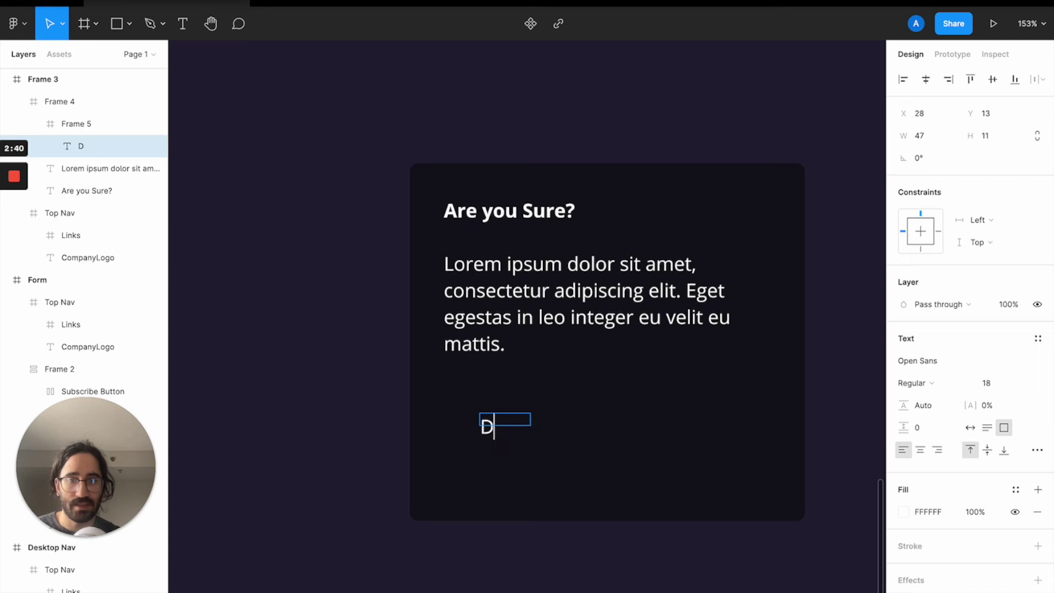
pyautogui.click(523, 512)
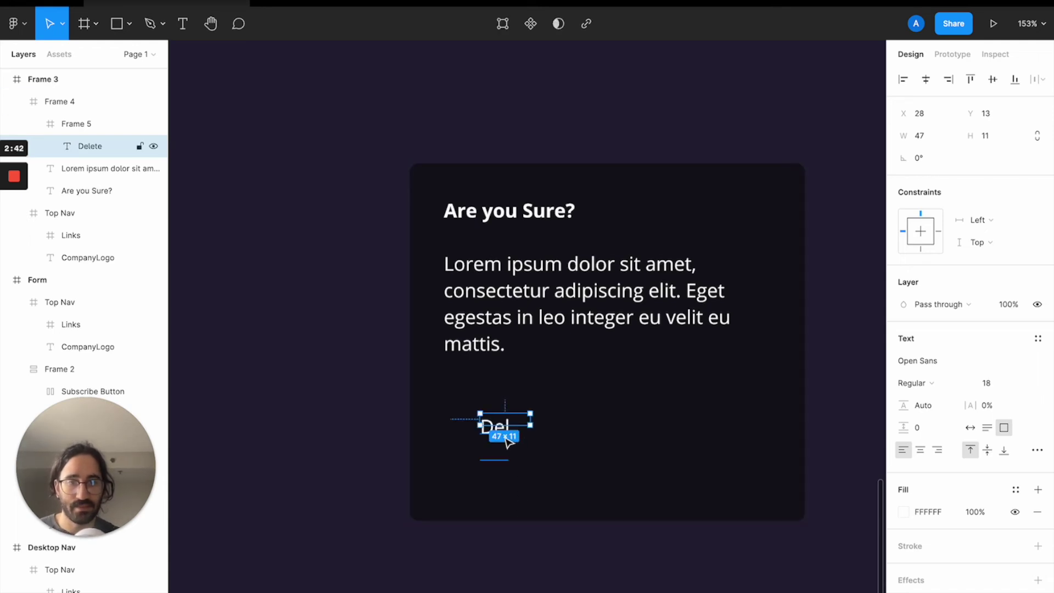
# Step: Change the button label to "Download" and set its text box to auto width
pyautogui.doubleClick(501, 429)
pyautogui.write('Download')
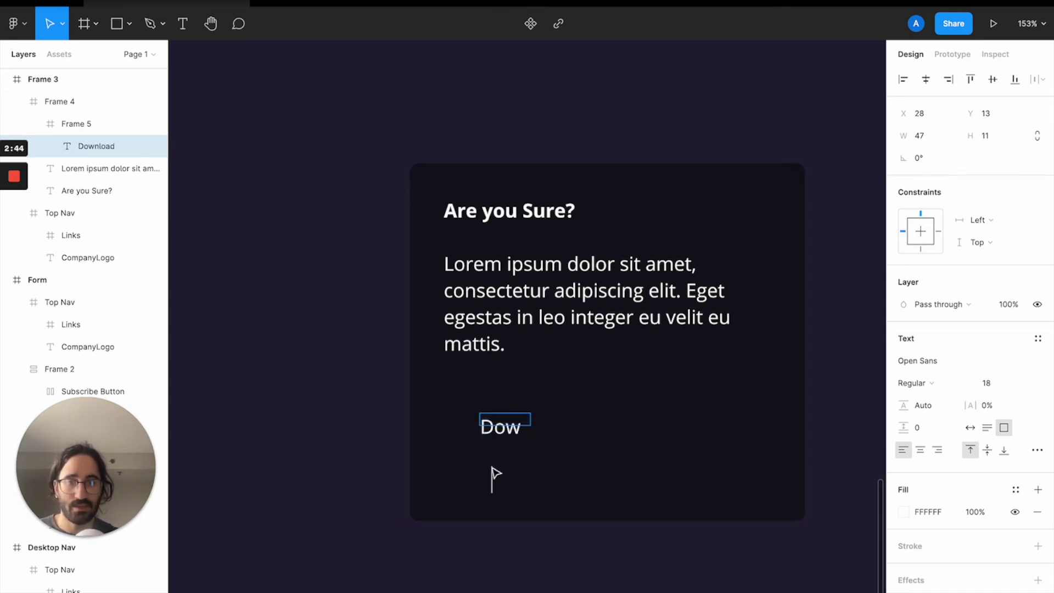
pyautogui.press('Escape')
pyautogui.click(971, 428)
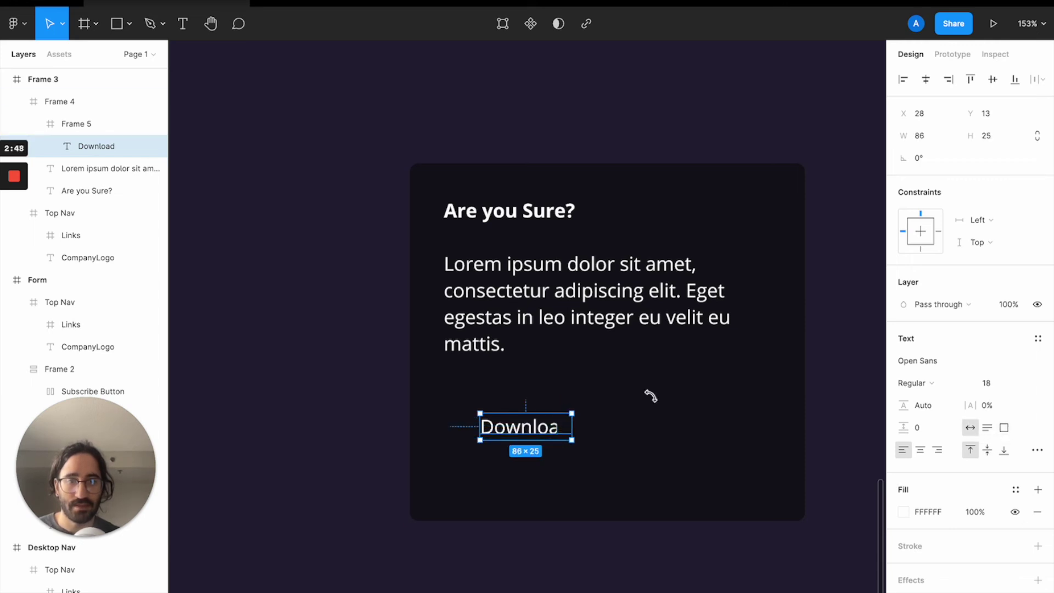
# Step: Widen the button frame to about 143 px and move the Download label up to sit centered inside it
pyautogui.click(536, 408)
pyautogui.moveTo(556, 407); pyautogui.dragTo(602, 408)
pyautogui.doubleClick(517, 428)
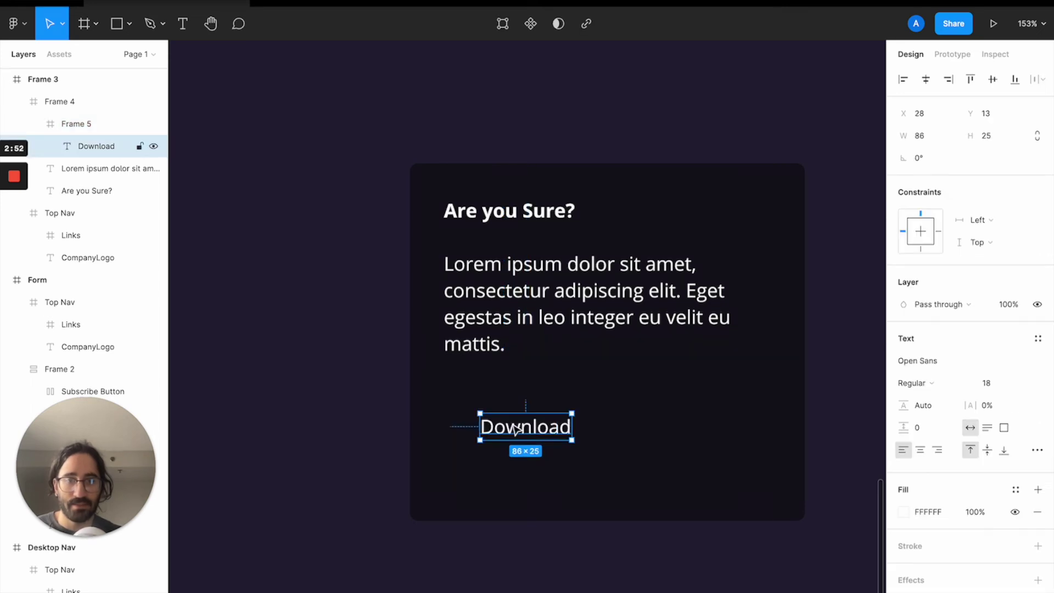
pyautogui.moveTo(516, 428); pyautogui.dragTo(518, 419)
pyautogui.click(536, 483)
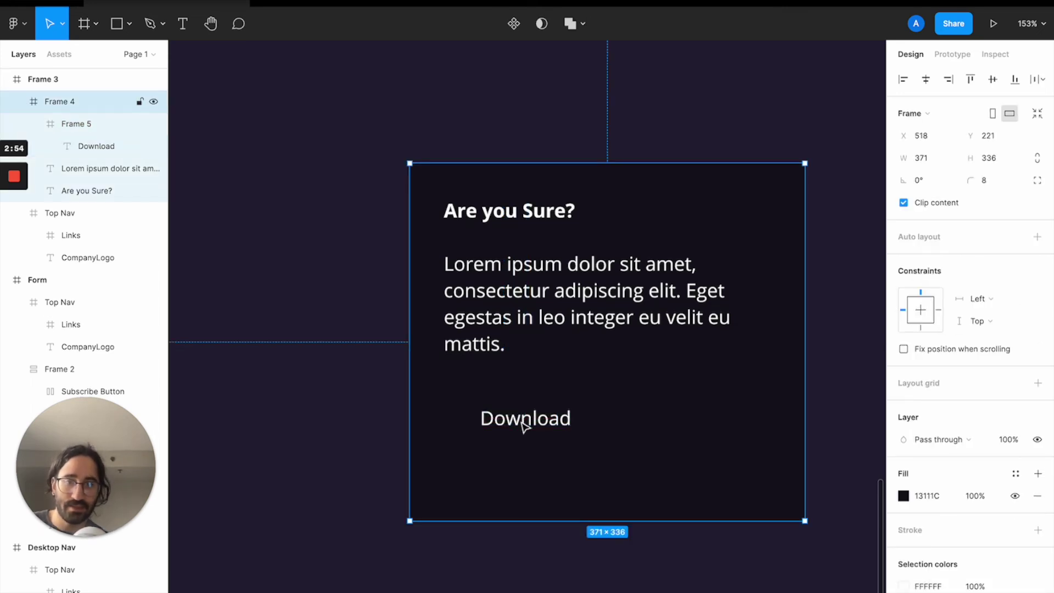
# Step: Add auto layout to the Download button frame with vertical direction and centered alignment
pyautogui.click(523, 420)
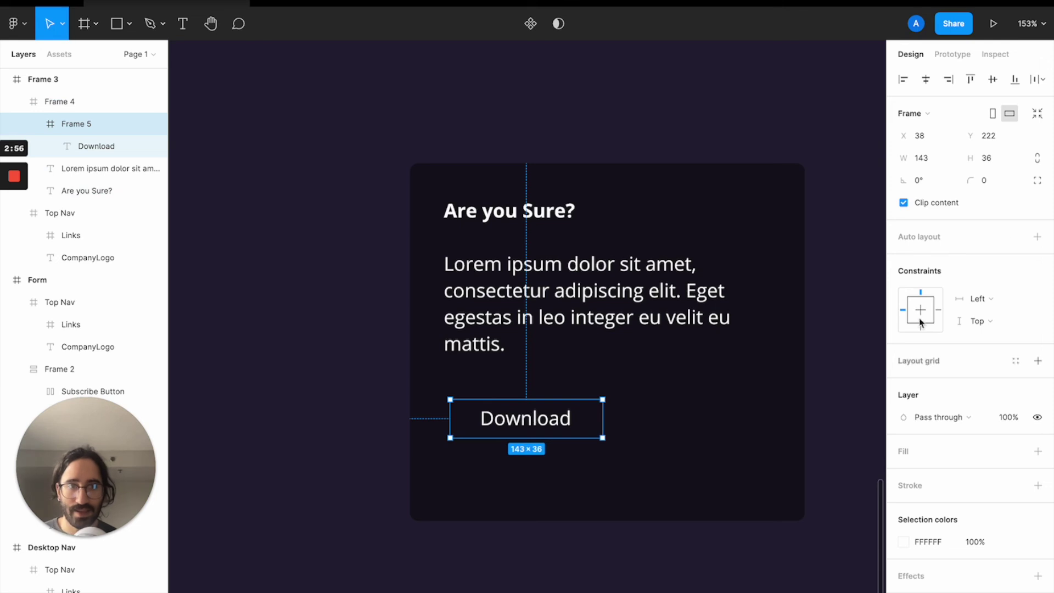
pyautogui.click(1037, 237)
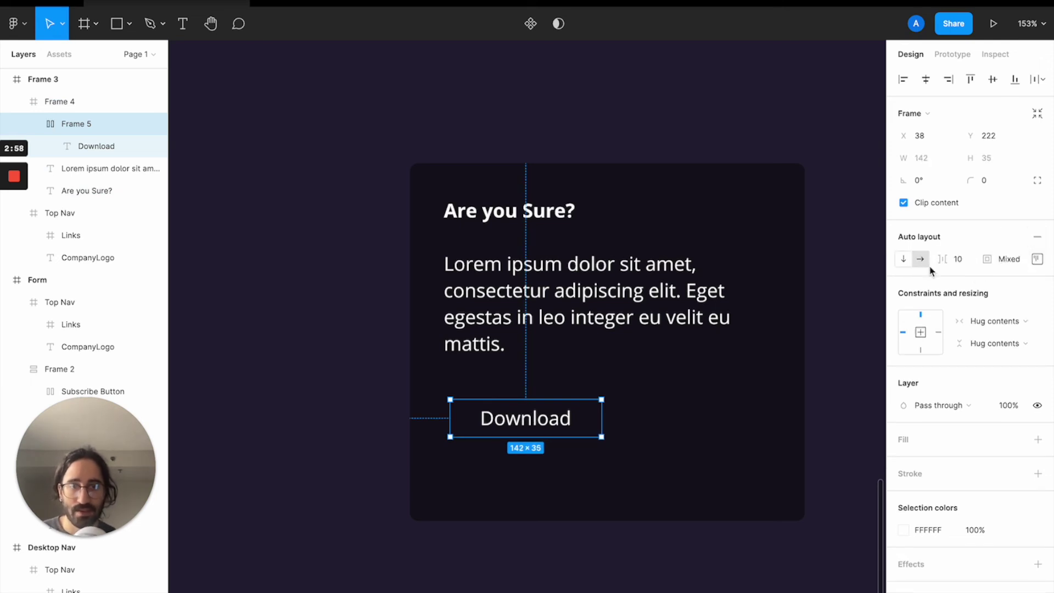
pyautogui.click(904, 259)
pyautogui.click(1039, 263)
pyautogui.click(990, 317)
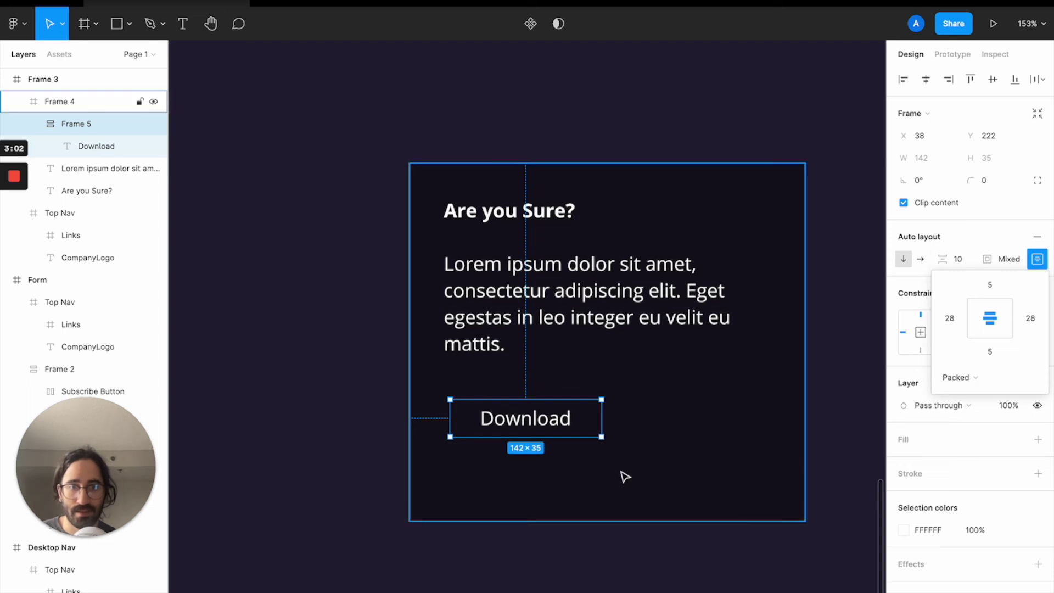
# Step: Set the Download button frame's corner radius to 4
pyautogui.click(995, 285)
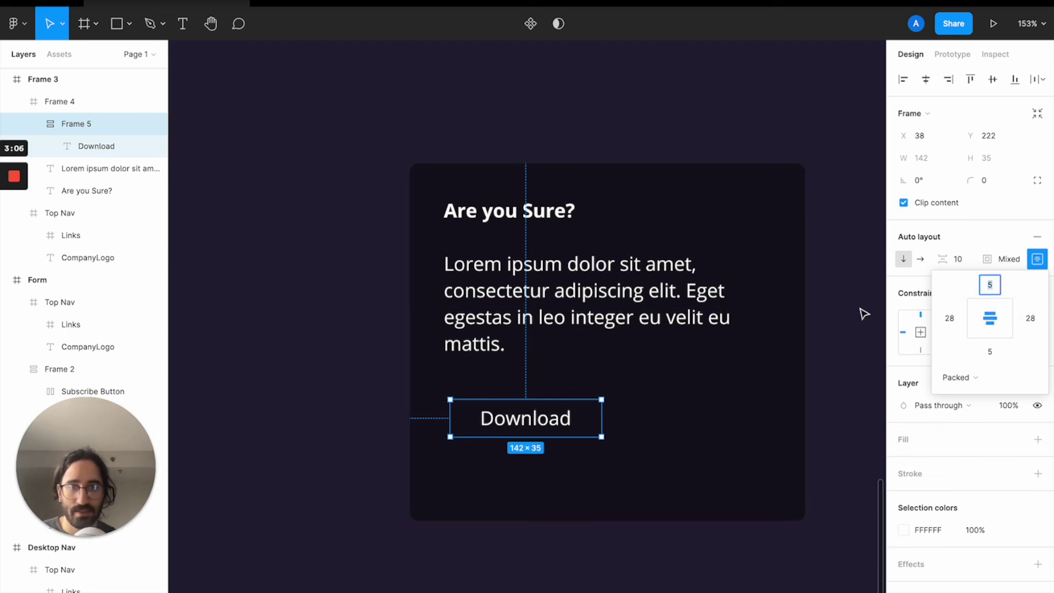
pyautogui.click(995, 181)
pyautogui.write('4')
pyautogui.press('Return')
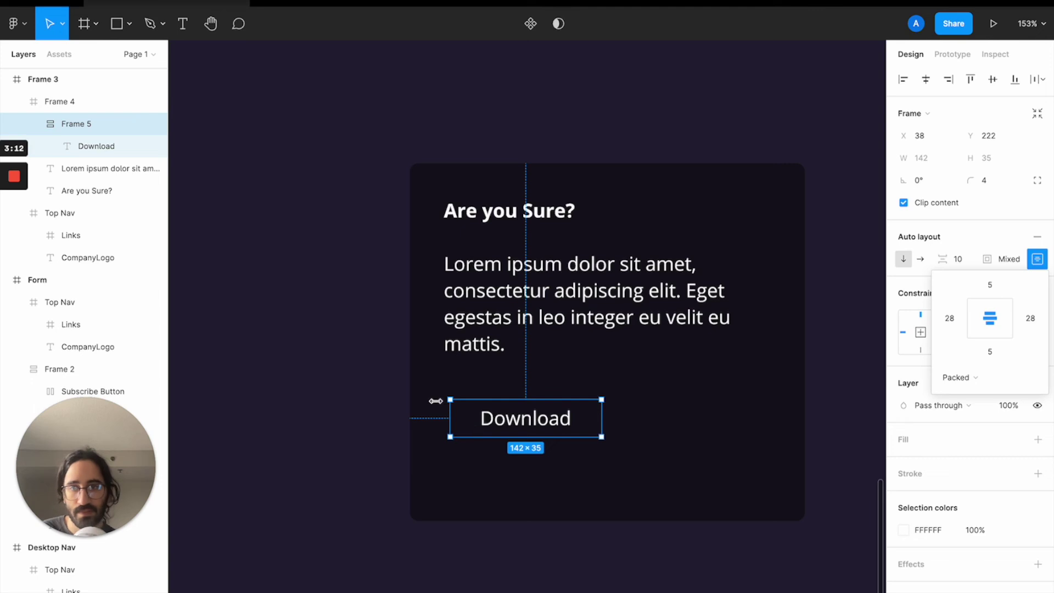
# Step: Fill the Download button with the page background colour 232035, sampled using the eyedropper
pyautogui.scroll(-5, 353, 357)
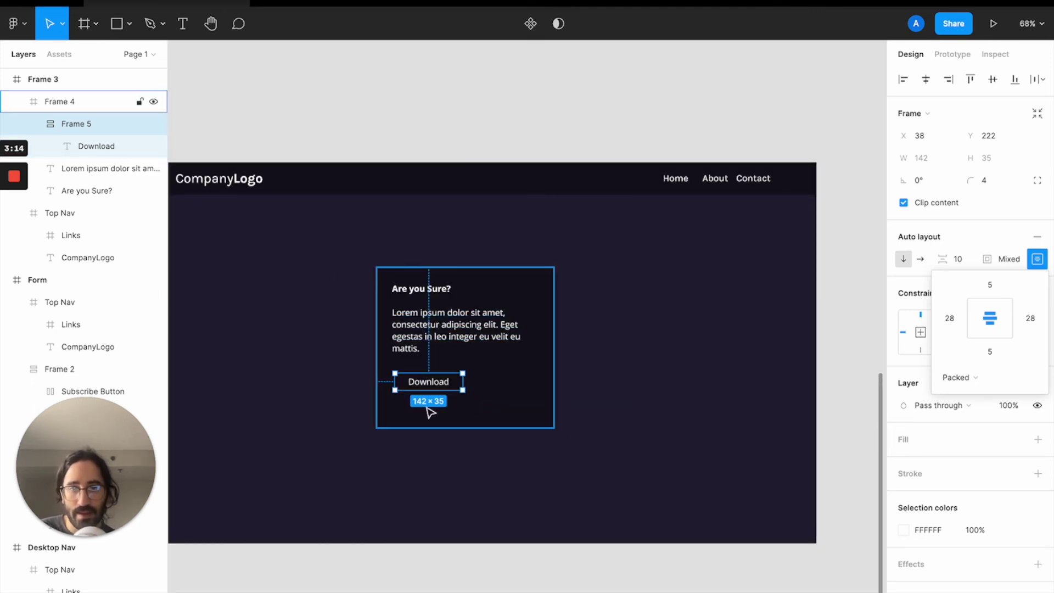
pyautogui.scroll(4, 424, 333)
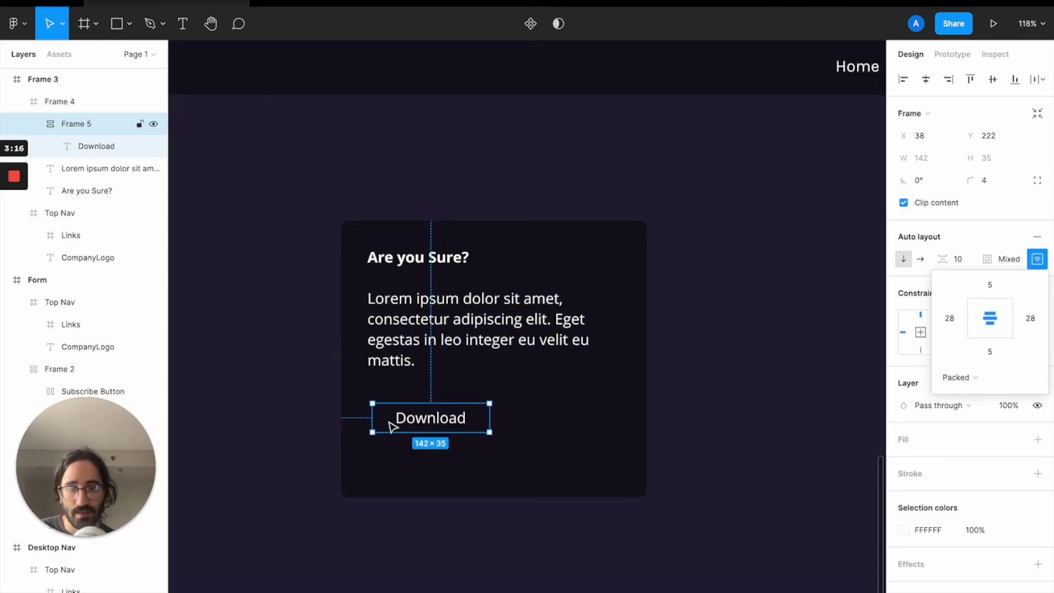
pyautogui.click(280, 349)
pyautogui.click(397, 405)
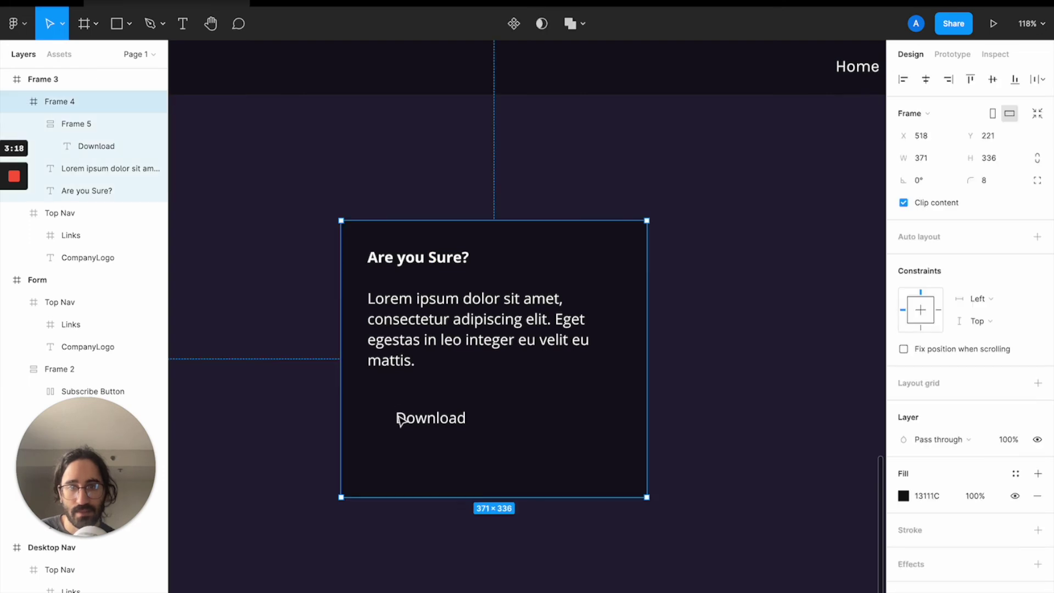
pyautogui.click(398, 409)
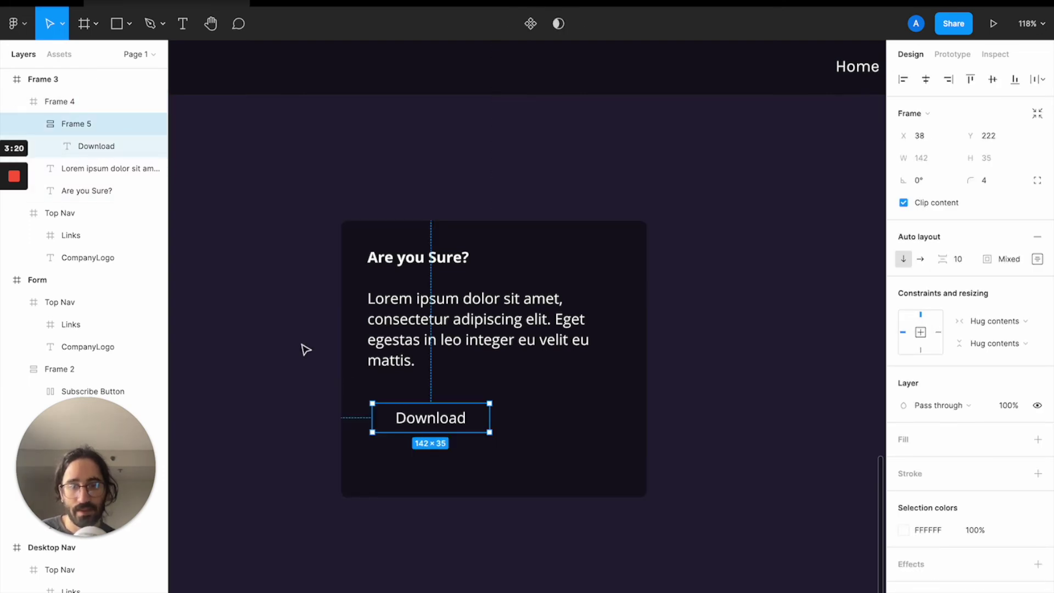
pyautogui.press('i')
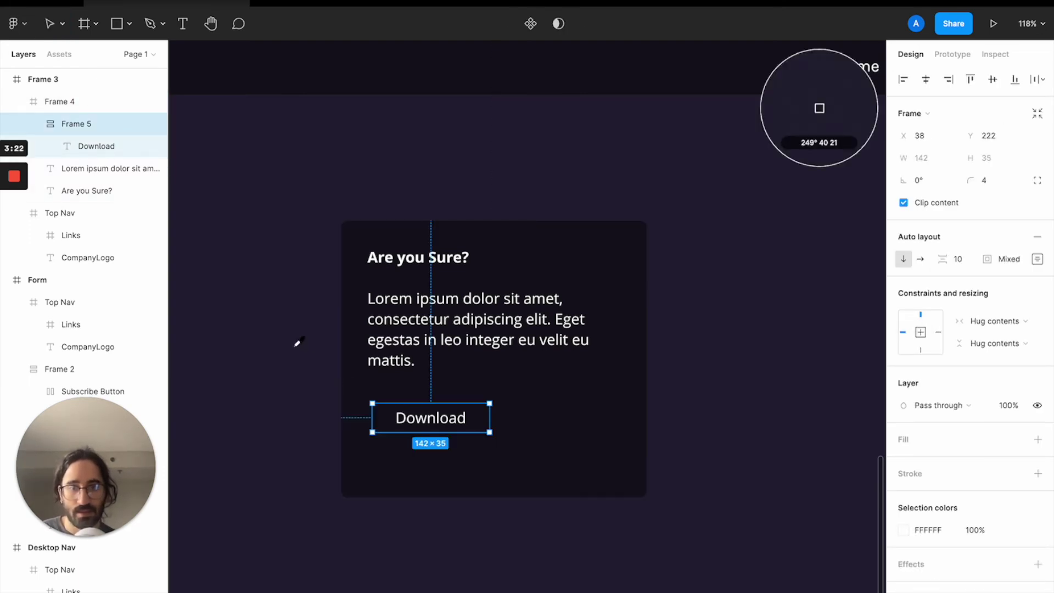
pyautogui.click(278, 344)
pyautogui.click(491, 551)
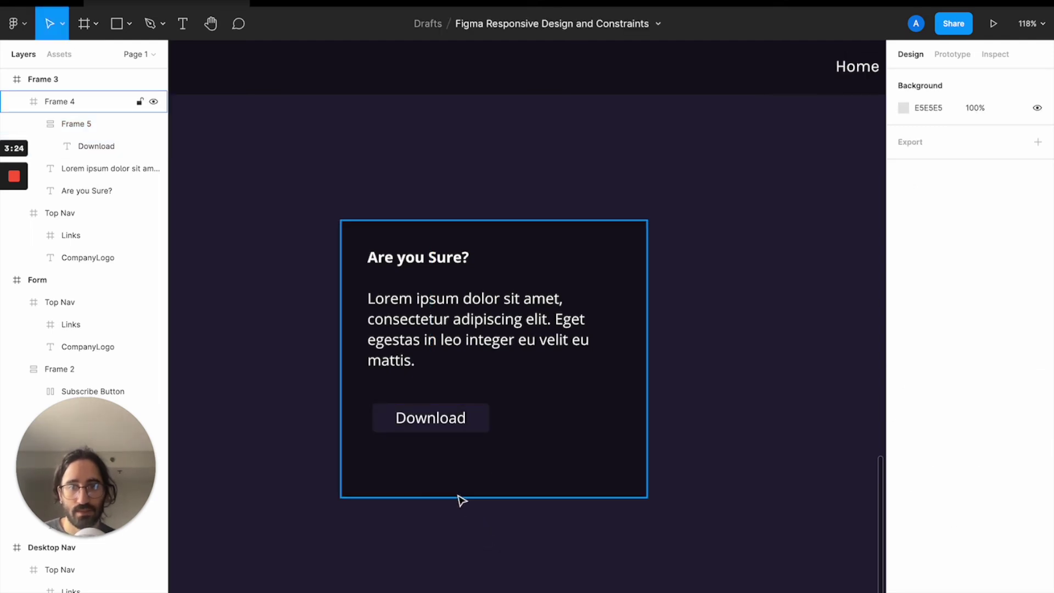
# Step: Set the Download button's top and bottom auto layout padding to 8
pyautogui.scroll(-3, 462, 497)
pyautogui.click(473, 450)
pyautogui.click(472, 450)
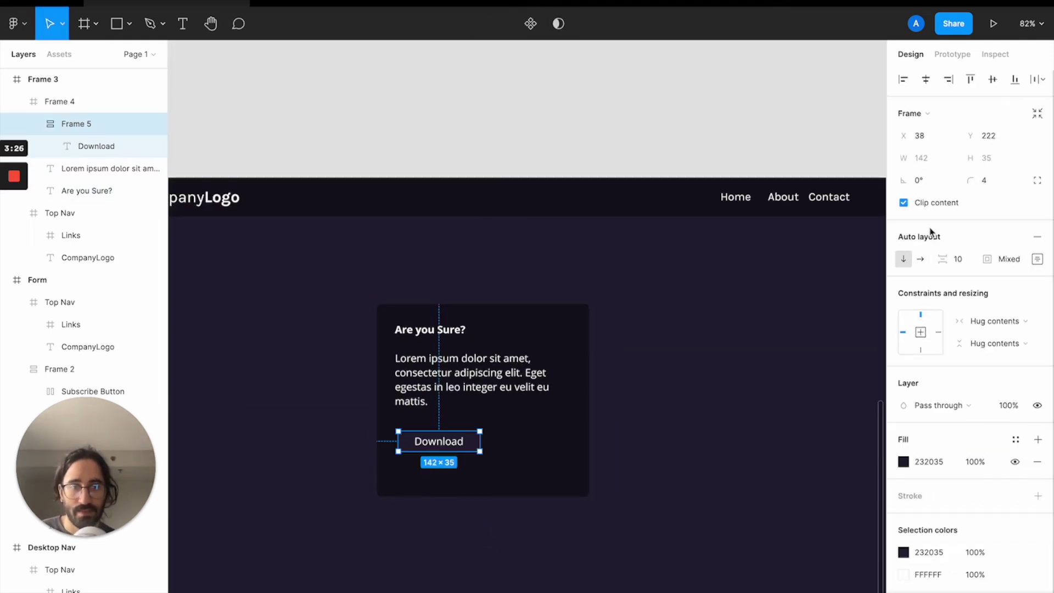
pyautogui.click(1040, 262)
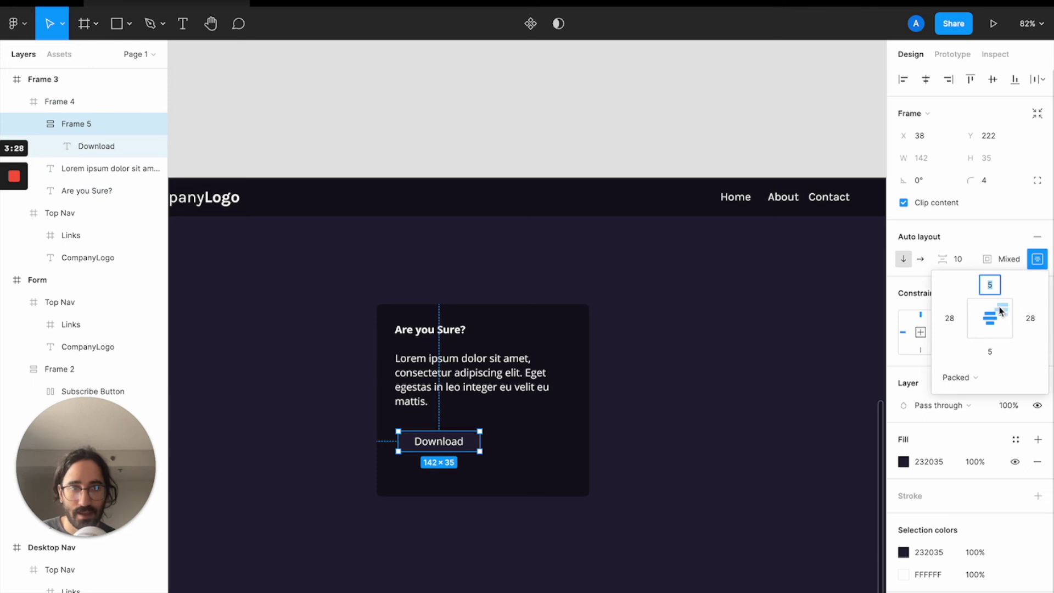
pyautogui.write('8')
pyautogui.press('Return')
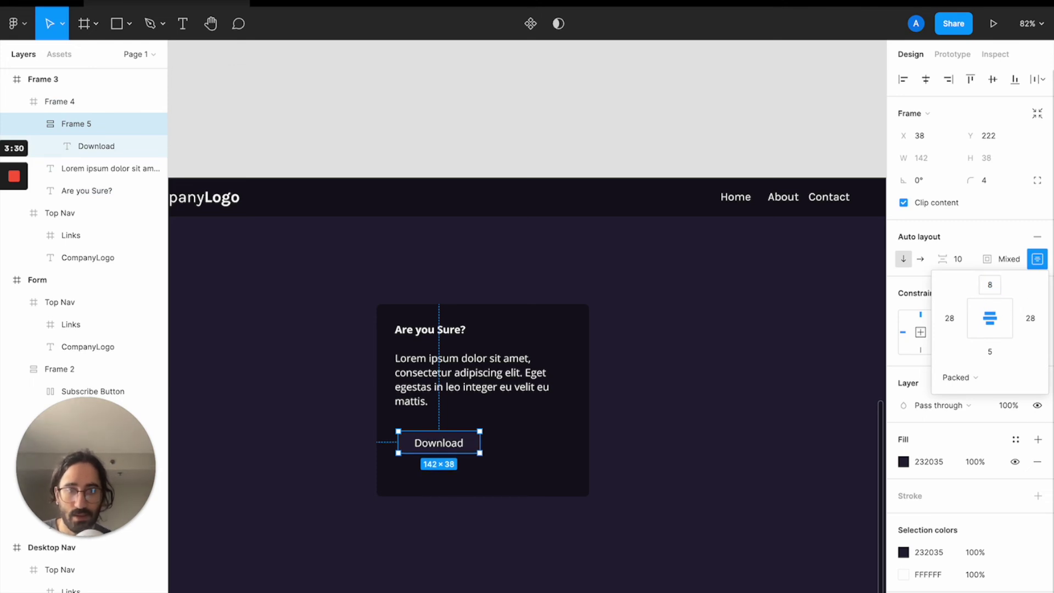
pyautogui.click(991, 351)
pyautogui.write('8')
pyautogui.press('Return')
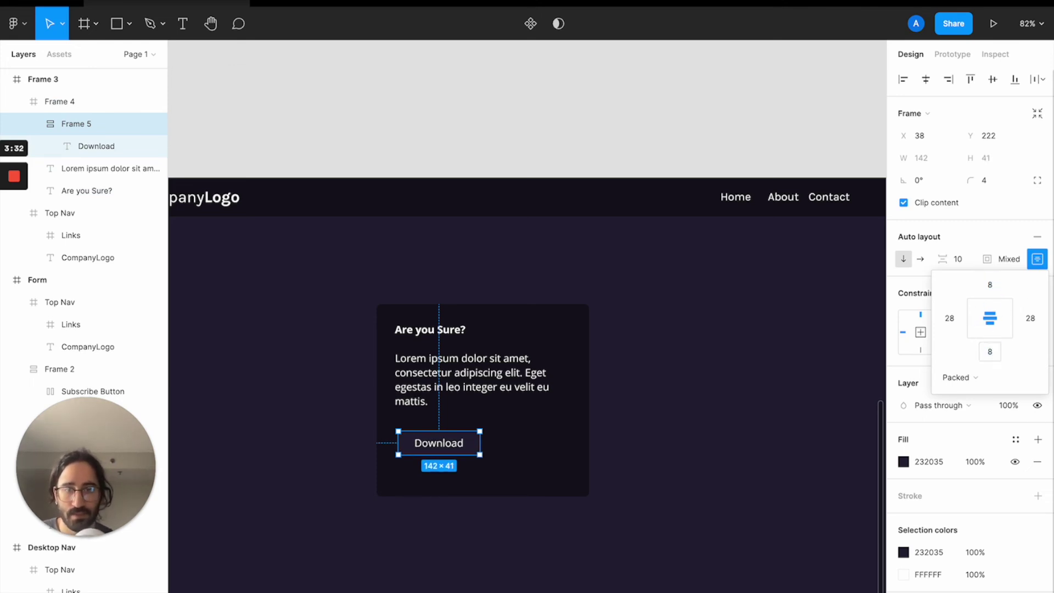
# Step: Set the Download button's top and bottom auto layout padding to 10
pyautogui.click(996, 290)
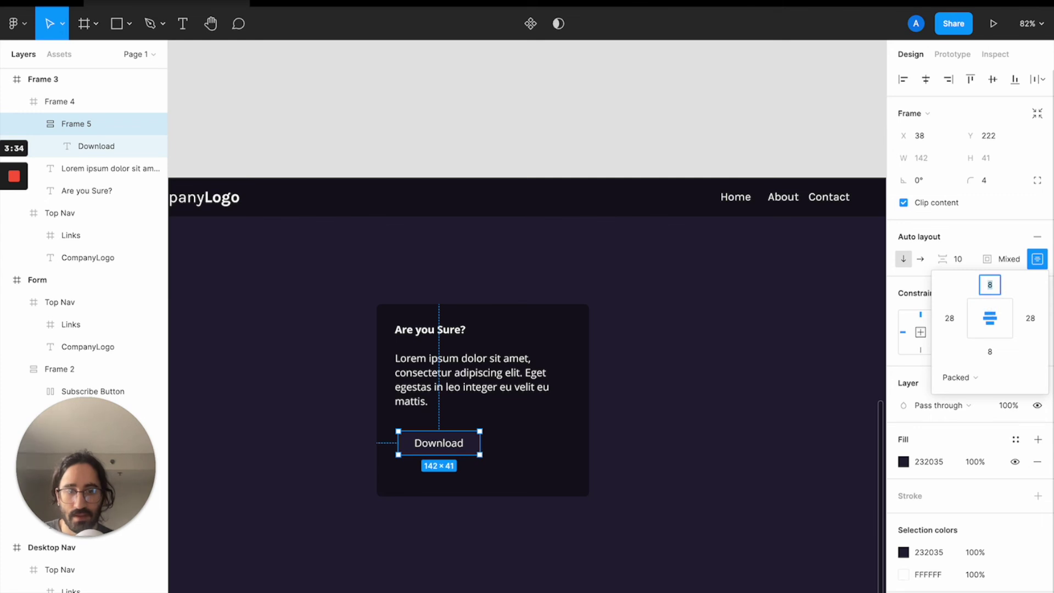
pyautogui.write('10')
pyautogui.press('Return')
pyautogui.click(992, 351)
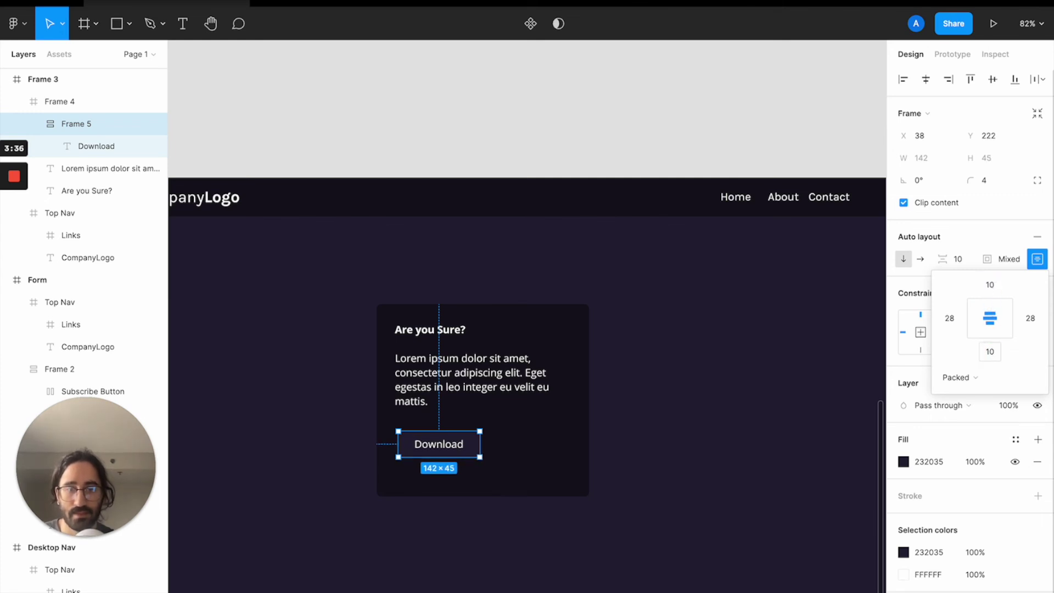
pyautogui.click(649, 454)
# Step: Duplicate the Download button to its right and change the copy's label to "Cancel"
pyautogui.doubleClick(430, 446)
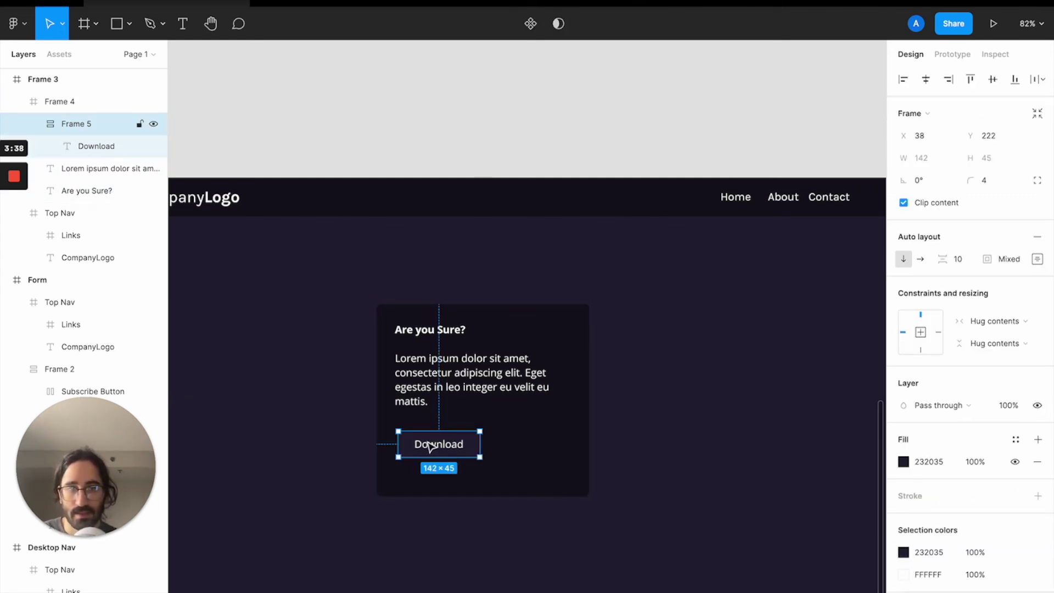
pyautogui.moveTo(417, 446); pyautogui.dragTo(514, 446)
pyautogui.doubleClick(514, 446)
pyautogui.doubleClick(514, 446)
pyautogui.write('Cancel')
pyautogui.press('Escape')
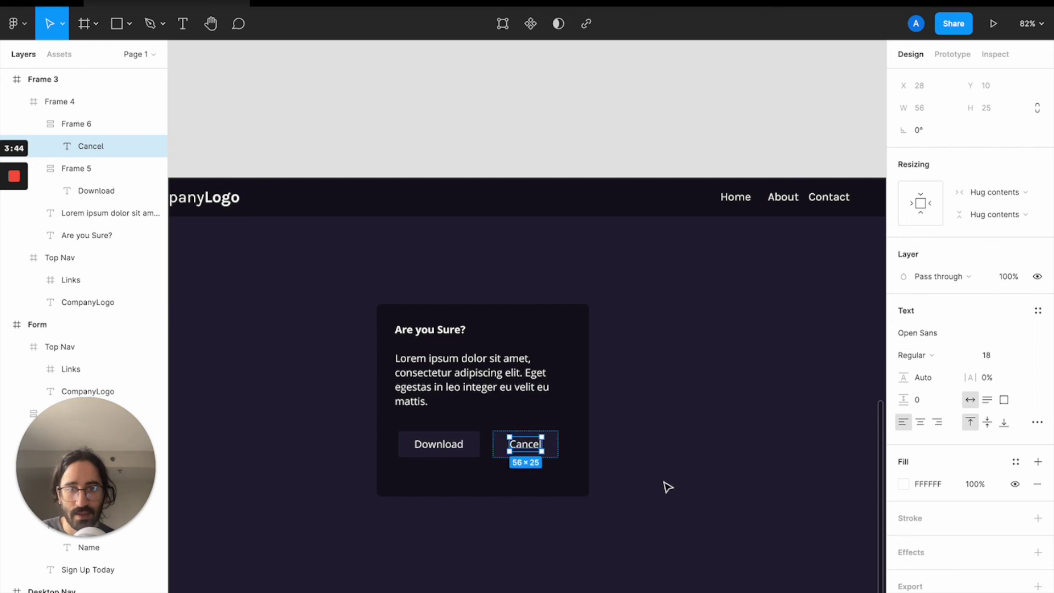
pyautogui.click(618, 459)
# Step: Replace the Cancel button's fill with a 1 px inside stroke in 232035
pyautogui.scroll(1, 533, 444)
pyautogui.scroll(5, 536, 448)
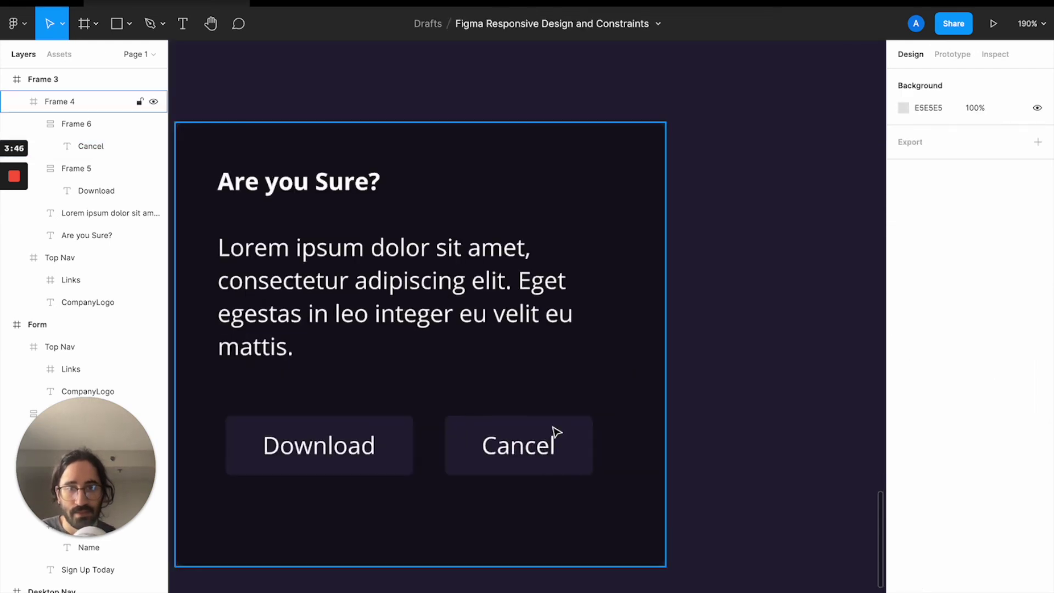
pyautogui.doubleClick(555, 432)
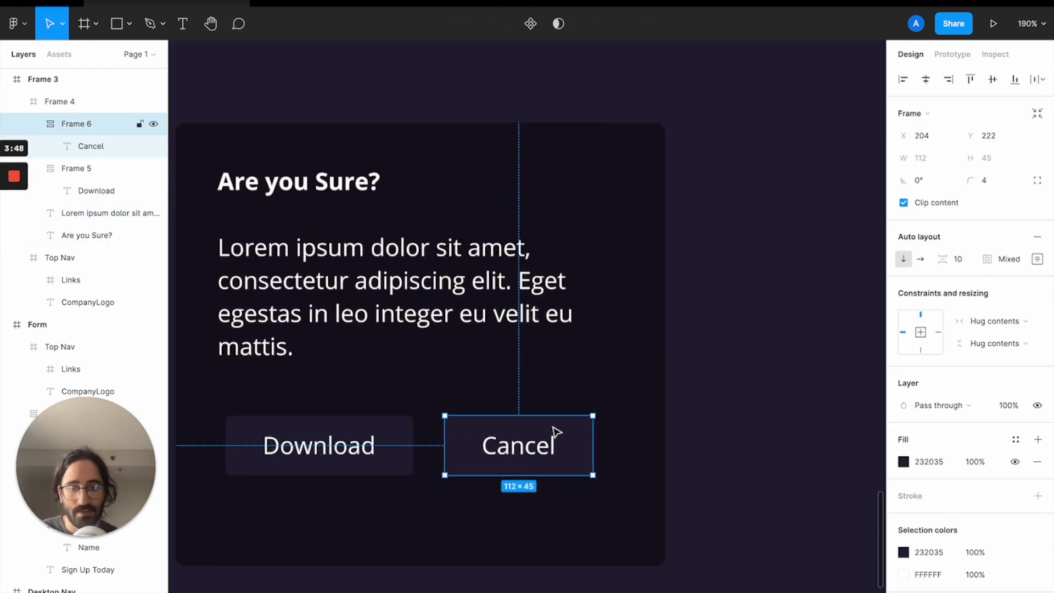
pyautogui.click(718, 525)
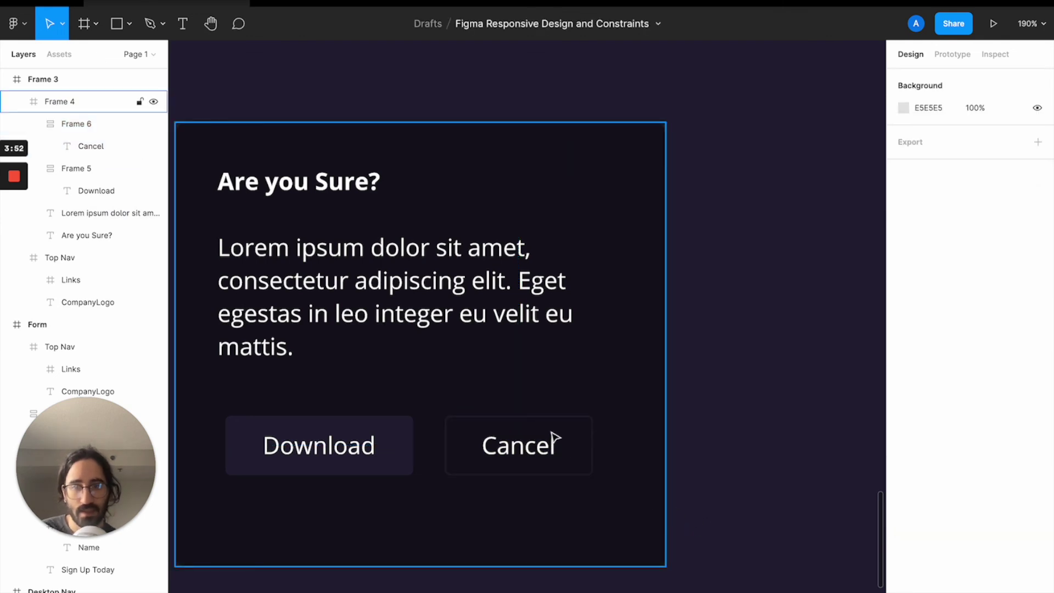
pyautogui.click(554, 438)
pyautogui.scroll(-1, 706, 398)
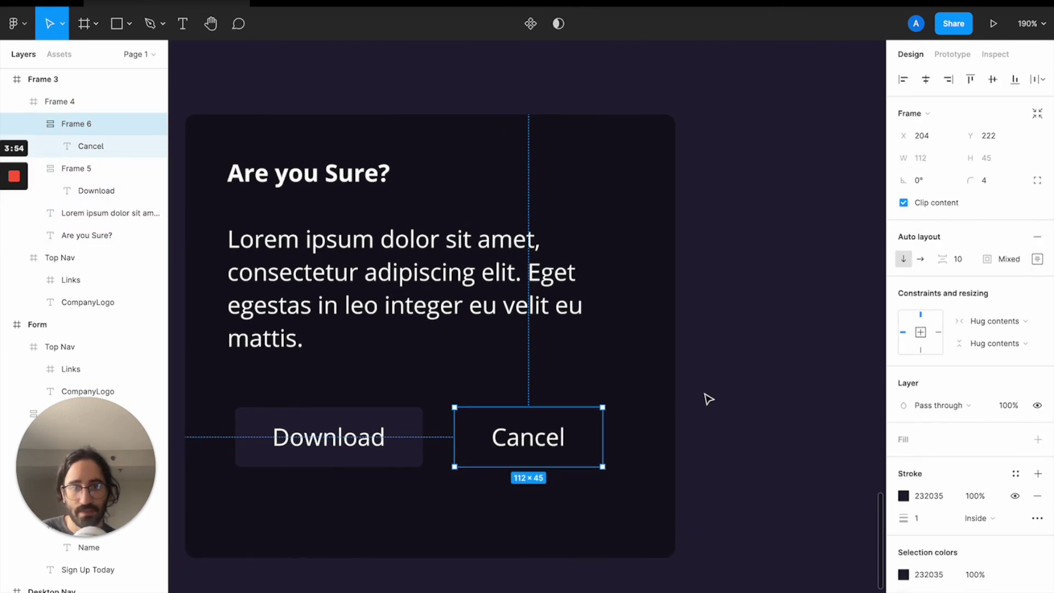
pyautogui.click(707, 398)
# Step: Set the Download button's X position to 32 so it lines up with the paragraph's left edge
pyautogui.scroll(-4, 706, 398)
pyautogui.click(404, 418)
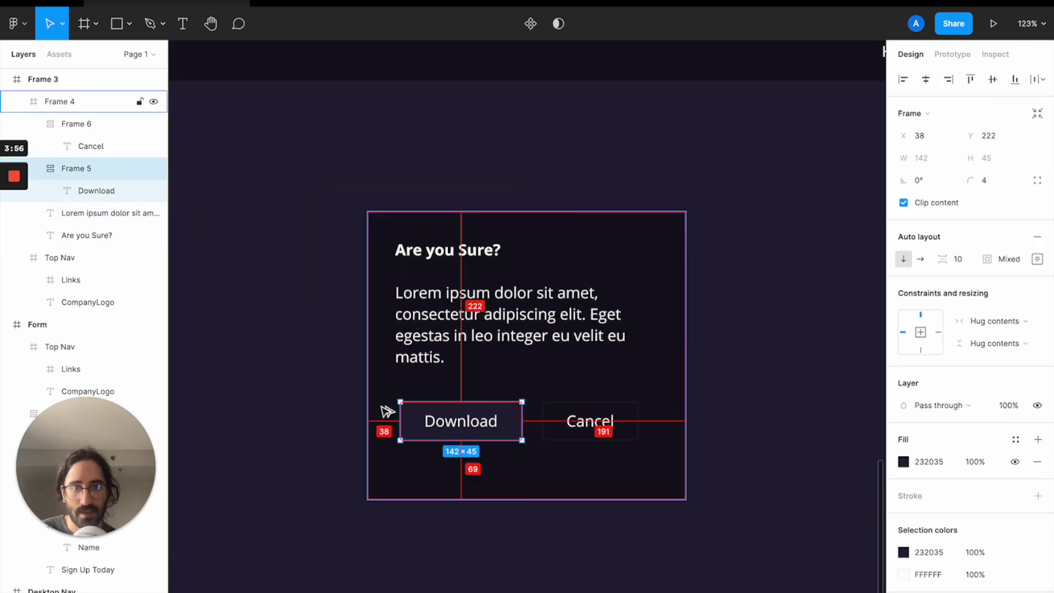
pyautogui.click(407, 361)
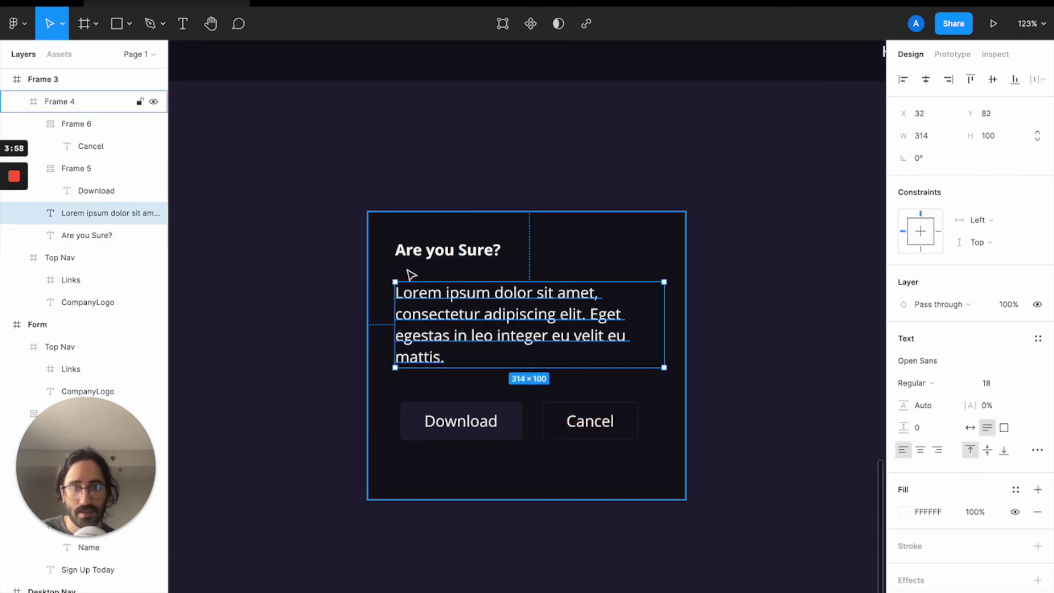
pyautogui.click(434, 425)
pyautogui.click(925, 139)
pyautogui.write('30')
pyautogui.press('Return')
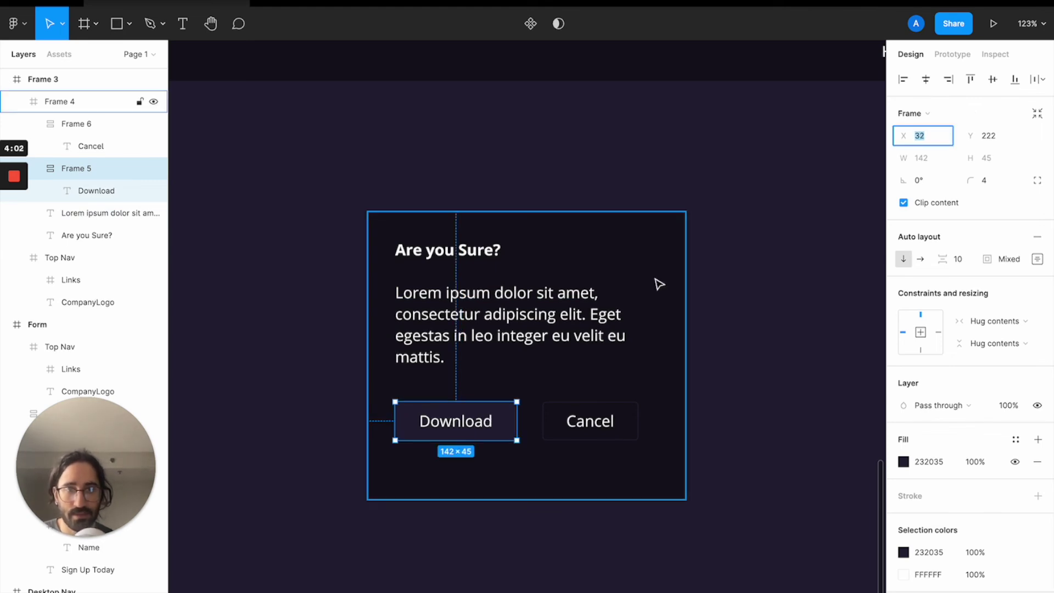
# Step: Set the Cancel button's X position to 188 and increase it by two
pyautogui.click(555, 417)
pyautogui.click(924, 135)
pyautogui.write('188')
pyautogui.press('Return')
pyautogui.press('Up')
pyautogui.press('Up')
pyautogui.click(694, 573)
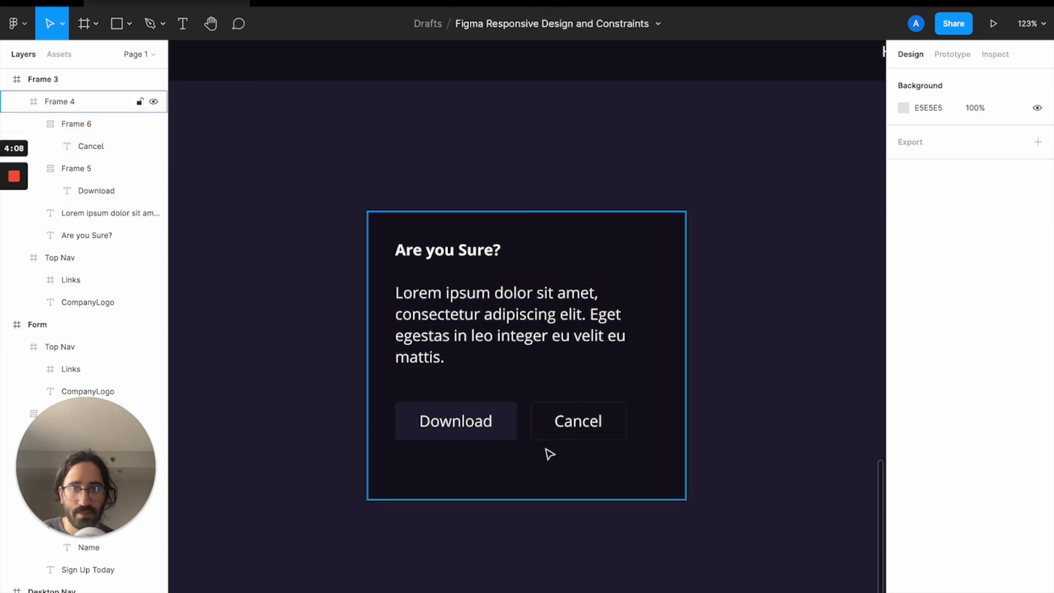
# Step: Add vertical auto layout to the modal card and set the spacing between its items to 16
pyautogui.click(455, 334)
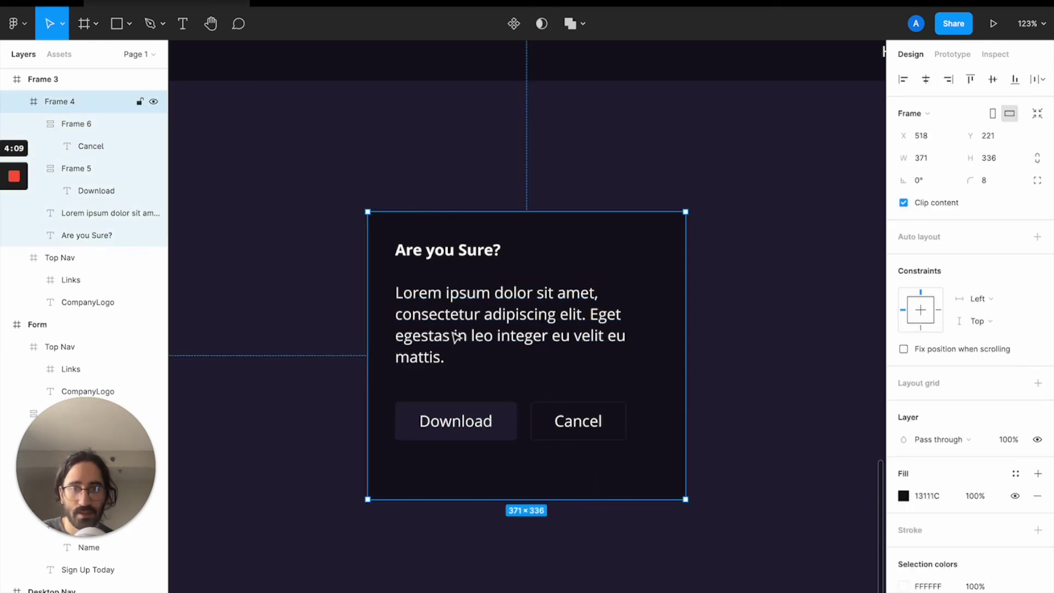
pyautogui.click(1037, 237)
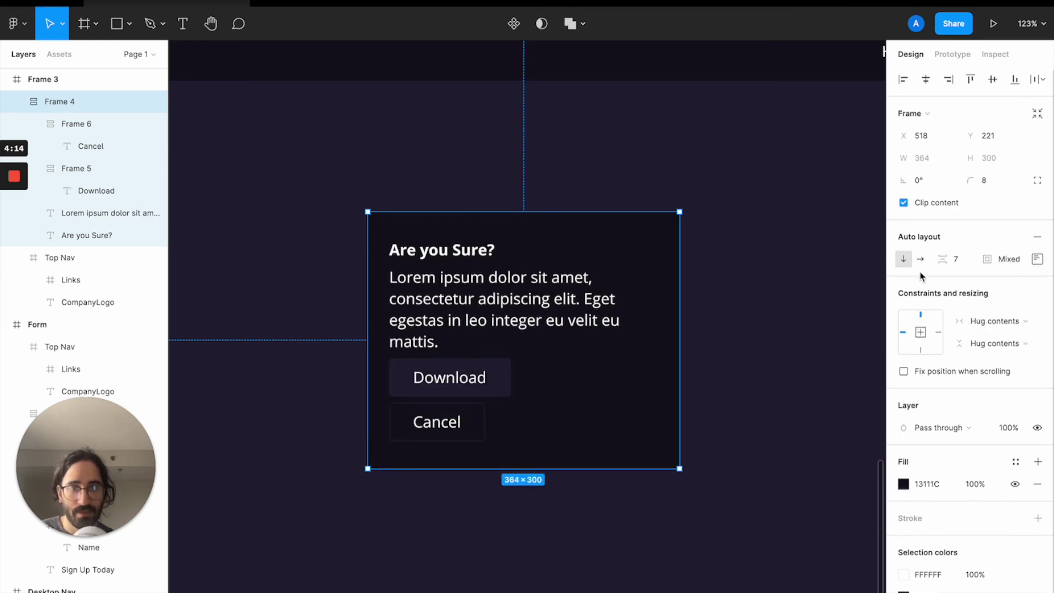
pyautogui.click(960, 267)
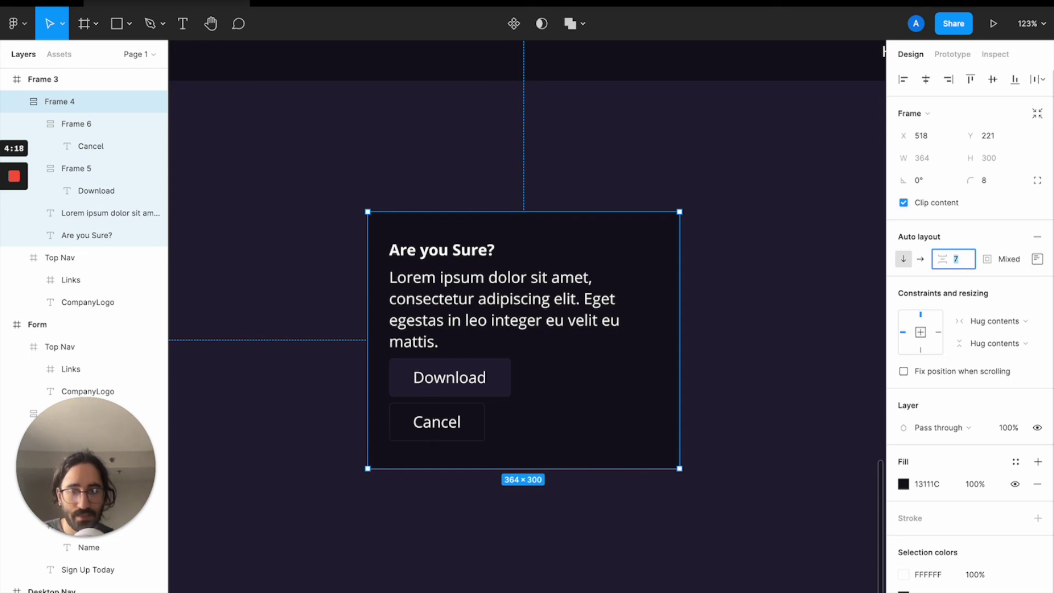
pyautogui.write('10')
pyautogui.press('Return')
# Step: Wrap the Download and Cancel buttons in a new frame with horizontal auto layout
pyautogui.click(405, 402)
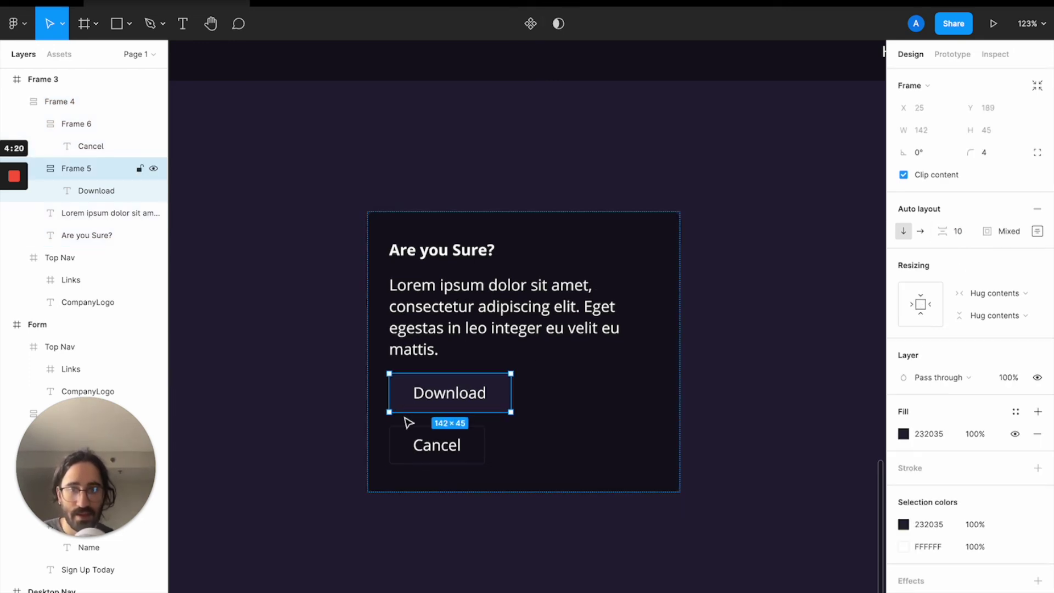
pyautogui.keyDown('shift'); pyautogui.click(409, 446); pyautogui.keyUp('shift')
pyautogui.hotkey('ctrl', 'alt', 'g')
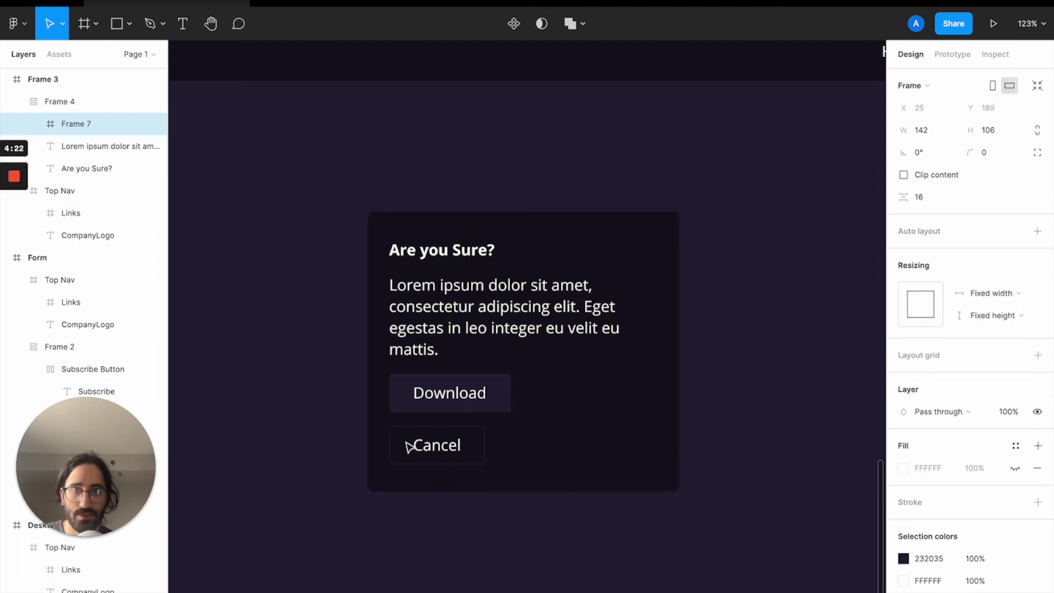
pyautogui.click(1039, 240)
pyautogui.click(920, 231)
pyautogui.click(722, 379)
pyautogui.click(525, 369)
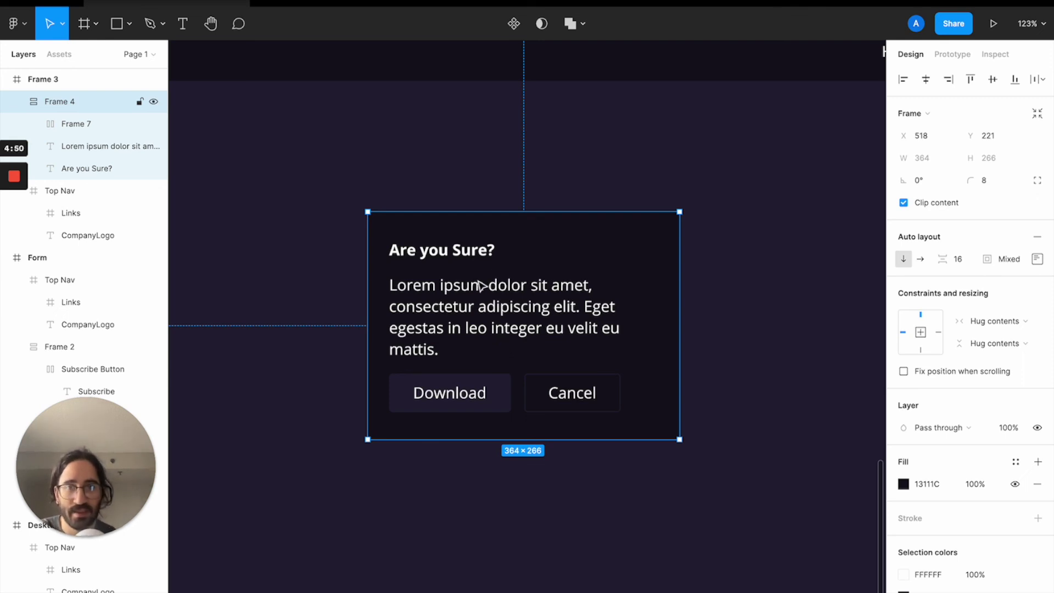
# Step: Rename the 1440 × 800 frame containing the modal card as "Modal Desktop"
pyautogui.scroll(-5, 526, 289)
pyautogui.click(536, 381)
pyautogui.click(531, 262)
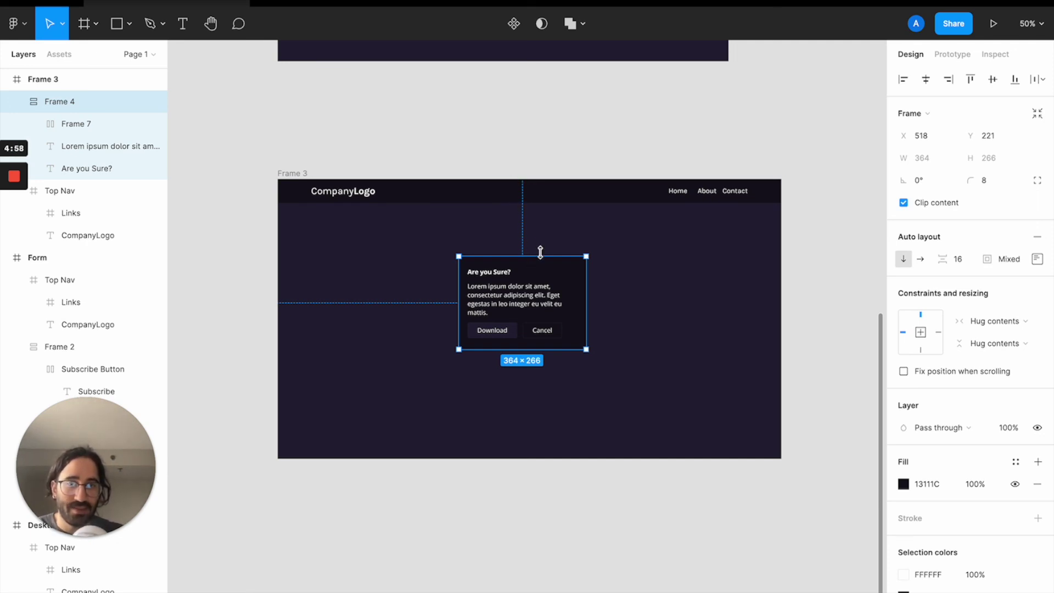
pyautogui.click(568, 146)
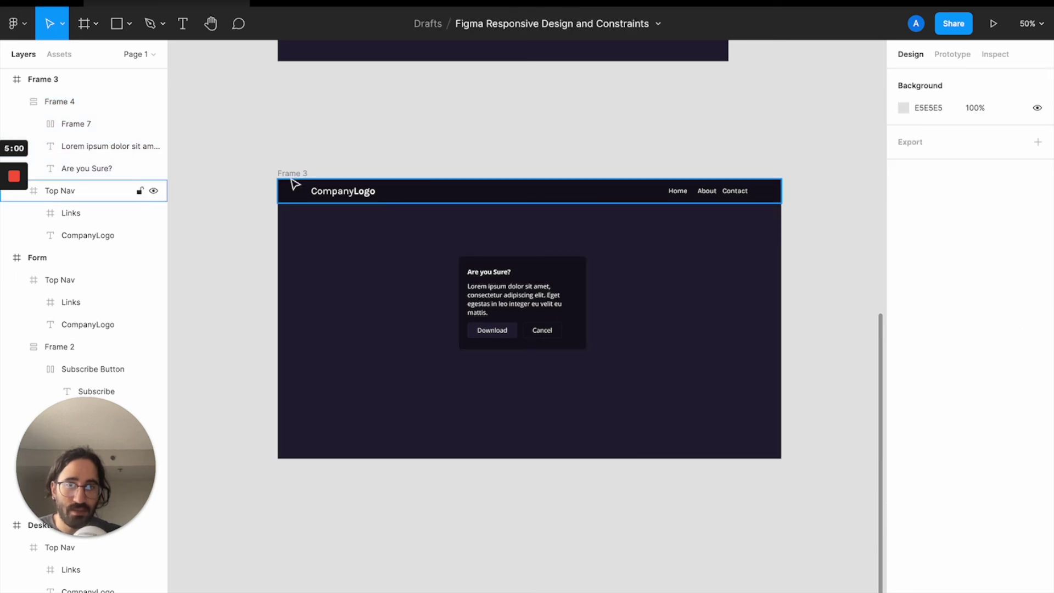
pyautogui.click(292, 173)
pyautogui.write('Modal')
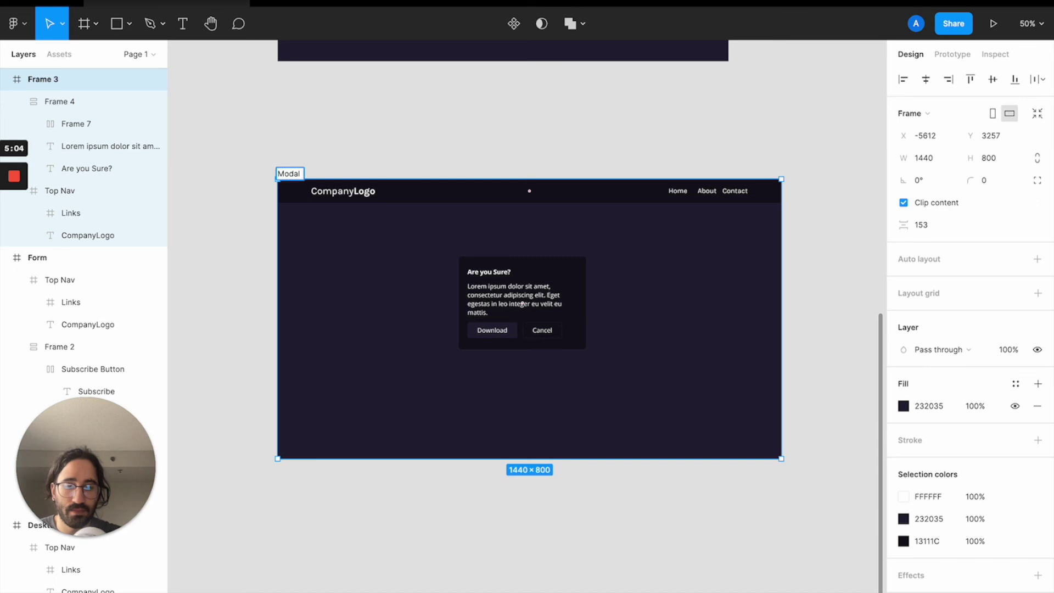
pyautogui.write(' Desktop')
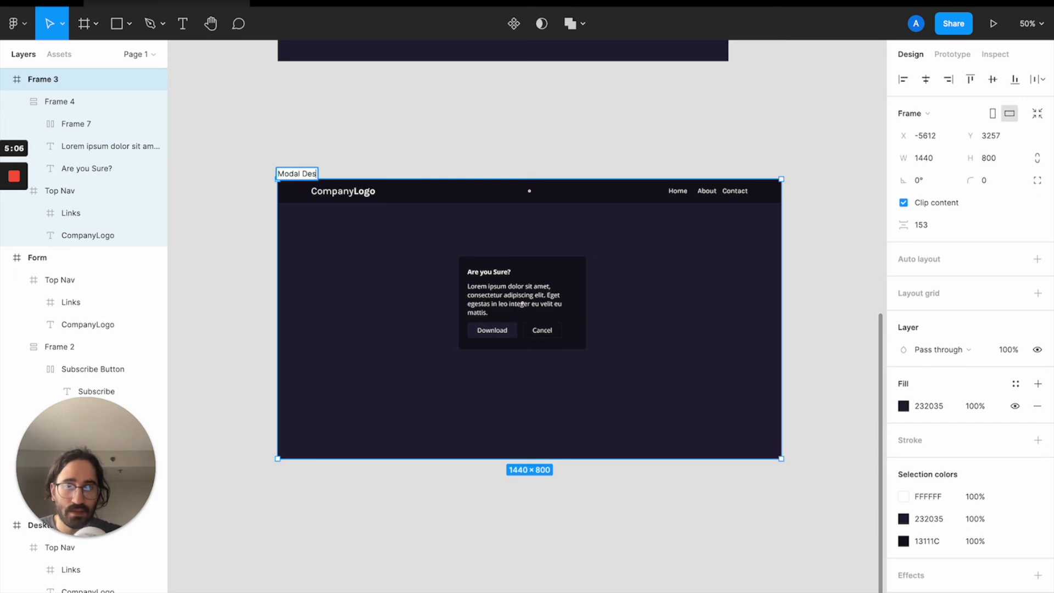
pyautogui.press('Return')
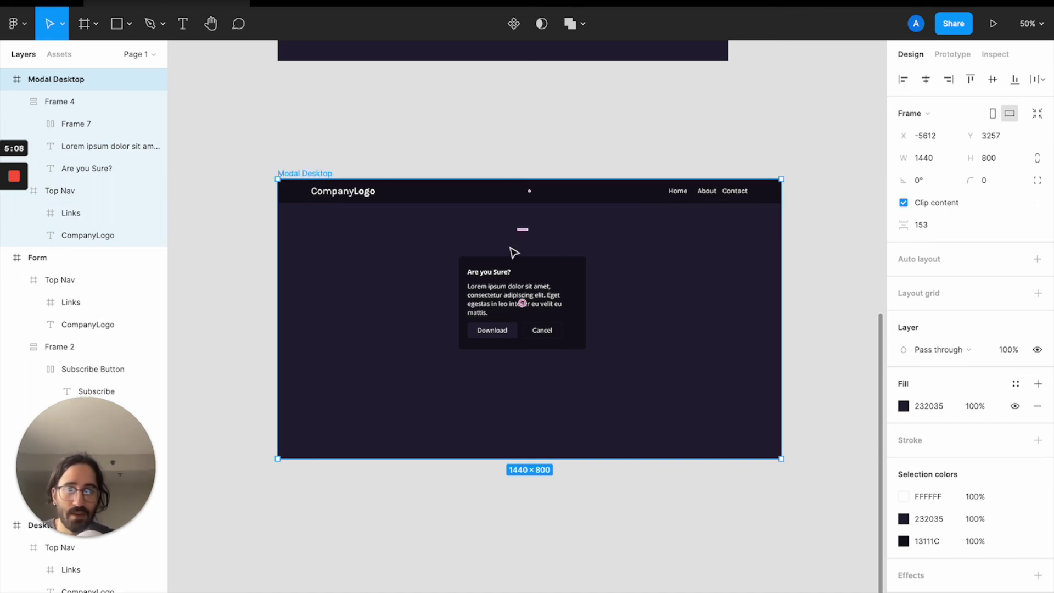
# Step: Narrow the Modal Desktop frame to 1291 wide from its left edge and check the modal card's placement
pyautogui.click(524, 266)
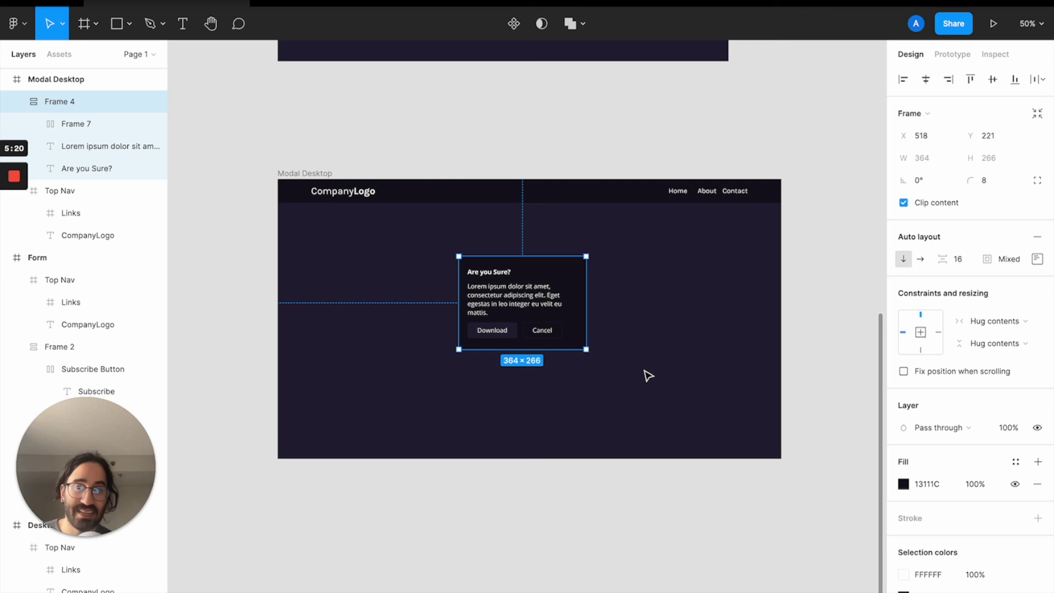
pyautogui.click(328, 173)
pyautogui.click(508, 147)
pyautogui.click(491, 277)
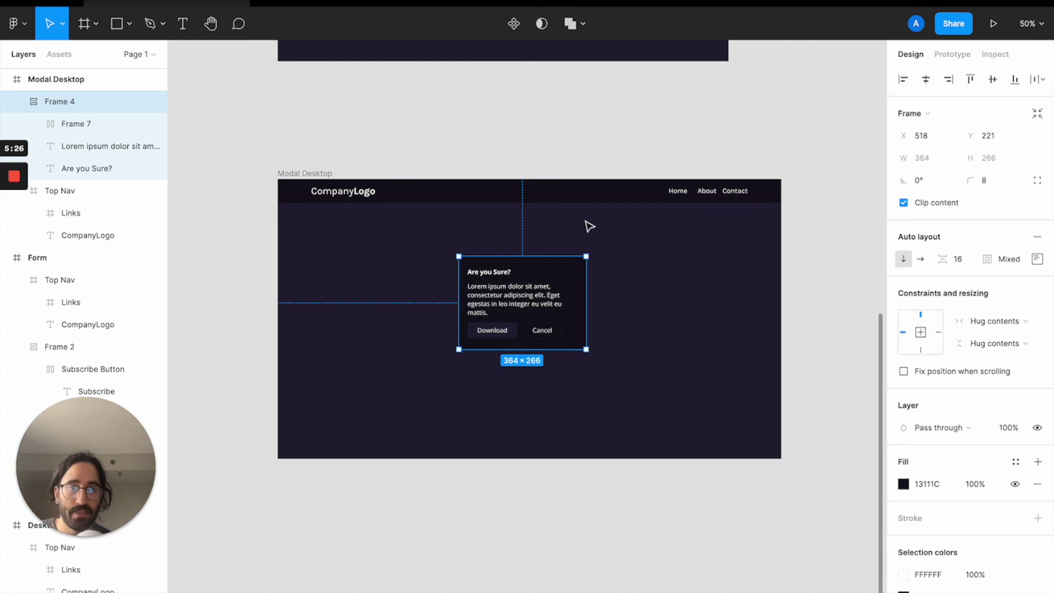
pyautogui.click(325, 173)
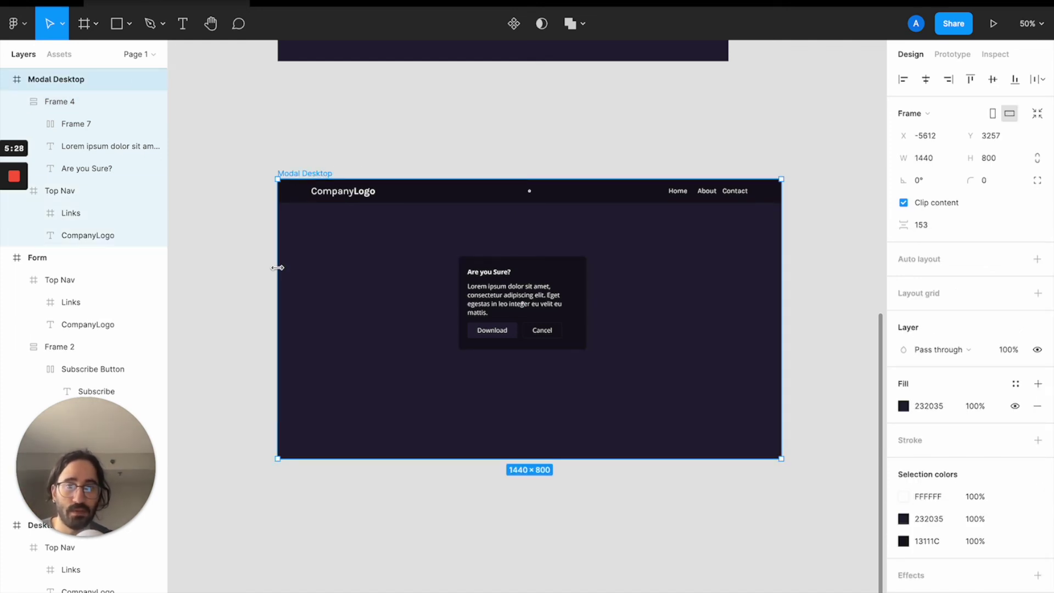
pyautogui.moveTo(269, 268); pyautogui.dragTo(322, 269)
pyautogui.press('Escape')
pyautogui.click(514, 279)
pyautogui.press('alt')
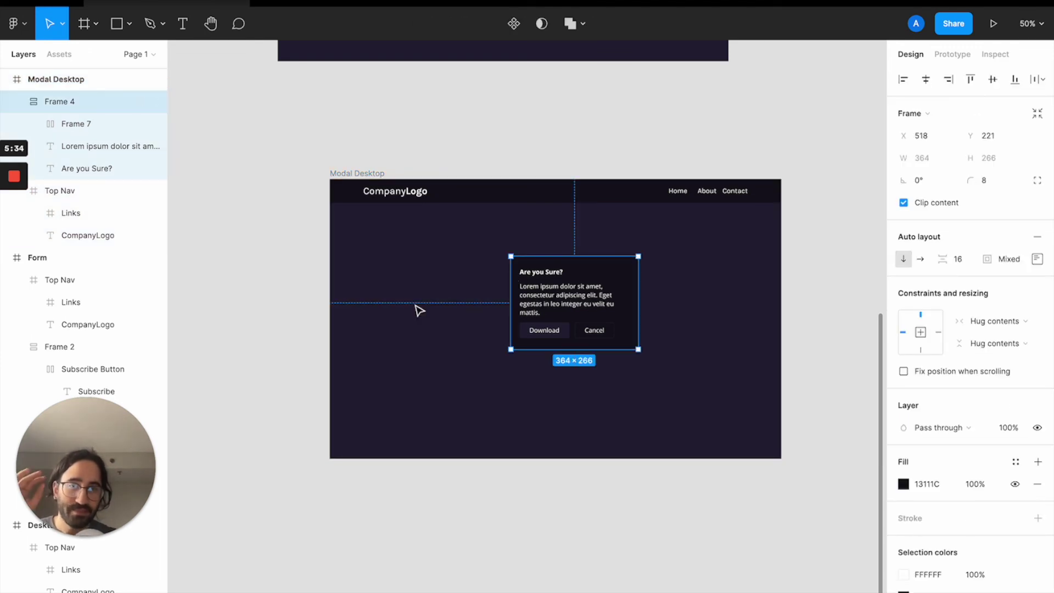
# Step: Widen the Modal Desktop frame to 1516 from its left edge and inspect the modal card's distances to the frame
pyautogui.click(345, 174)
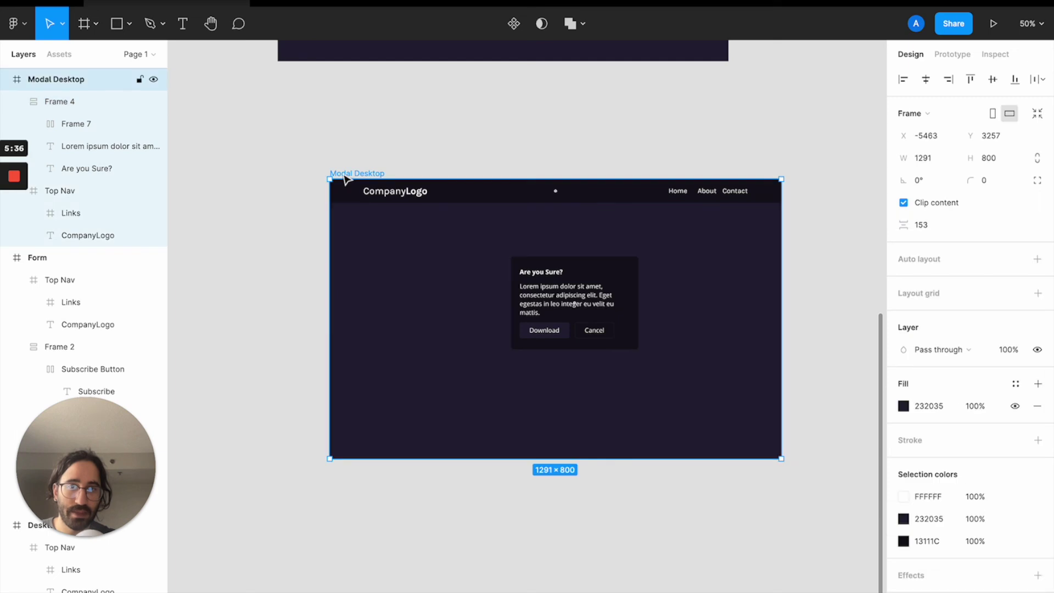
pyautogui.moveTo(332, 269); pyautogui.dragTo(252, 272)
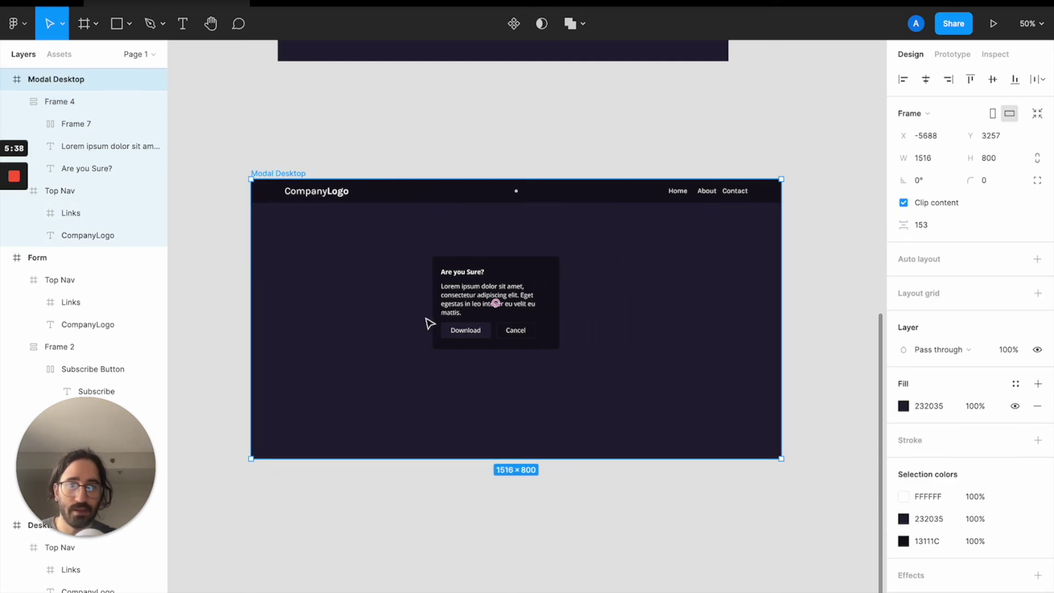
pyautogui.press('Escape')
pyautogui.click(468, 297)
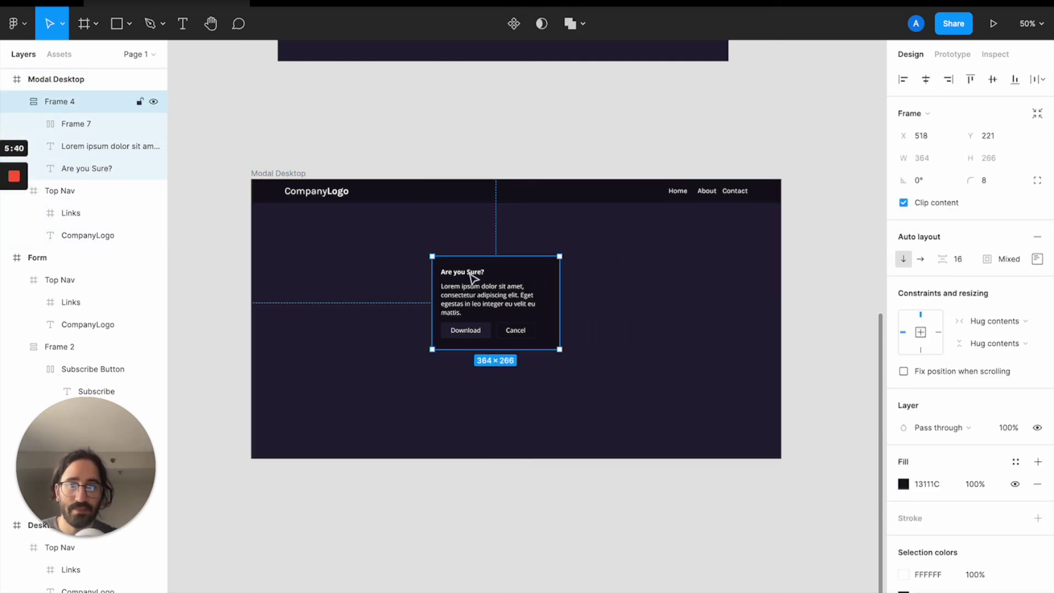
pyautogui.click(302, 173)
pyautogui.click(527, 285)
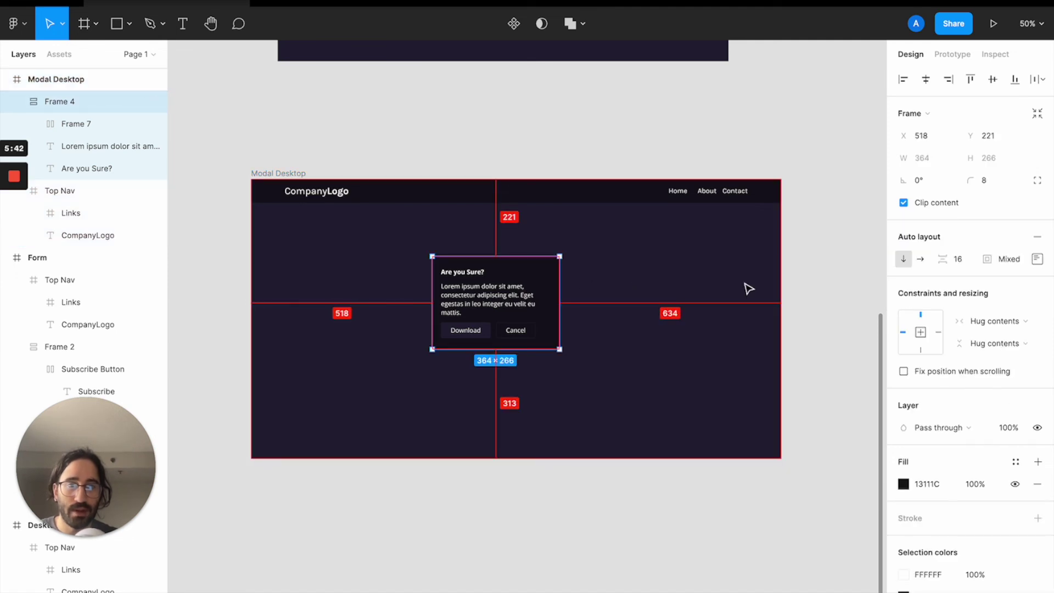
pyautogui.click(297, 174)
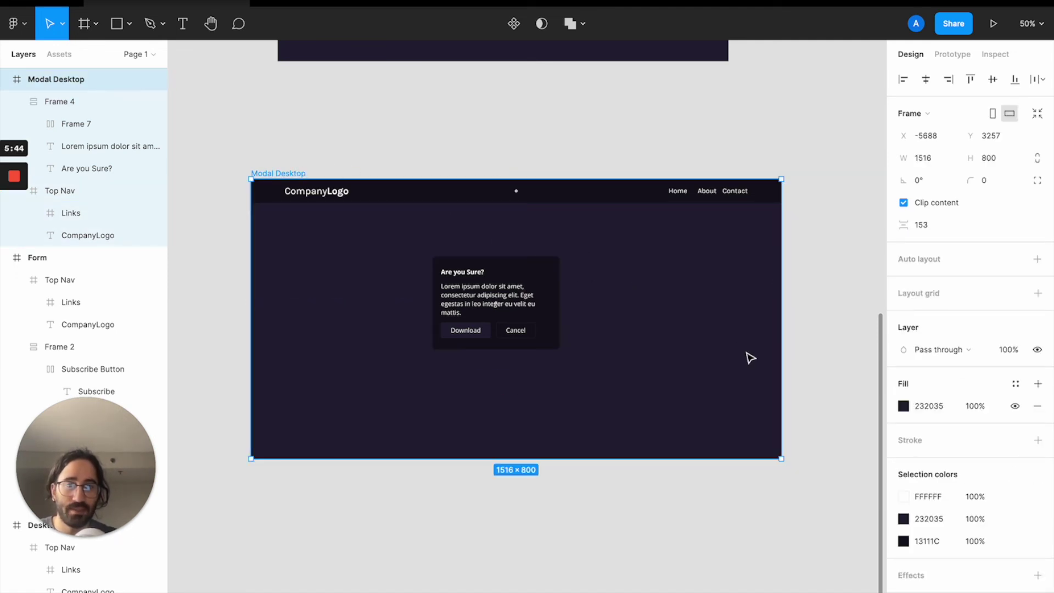
pyautogui.click(553, 301)
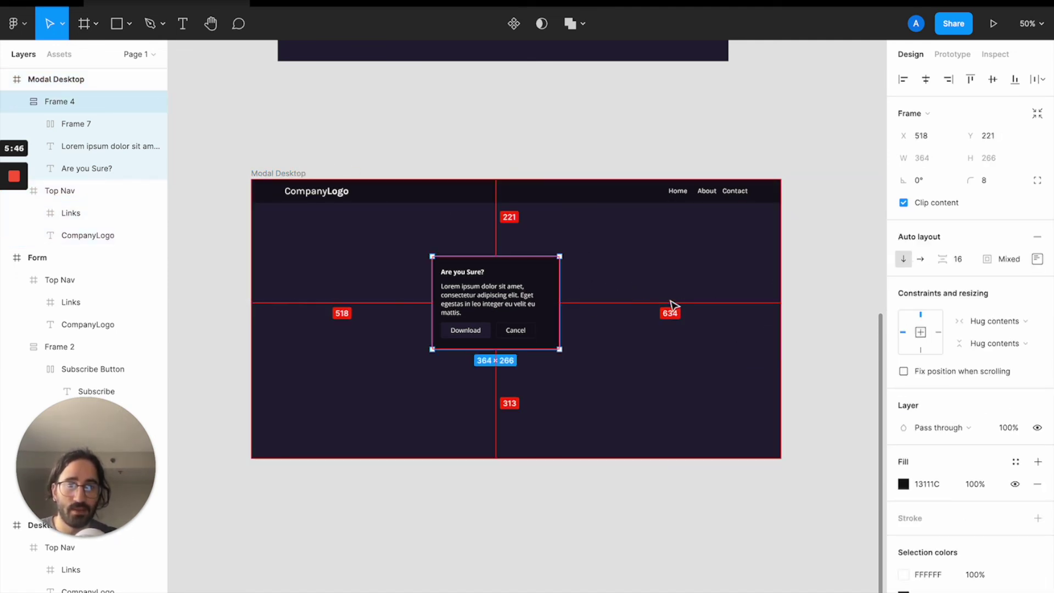
pyautogui.click(303, 175)
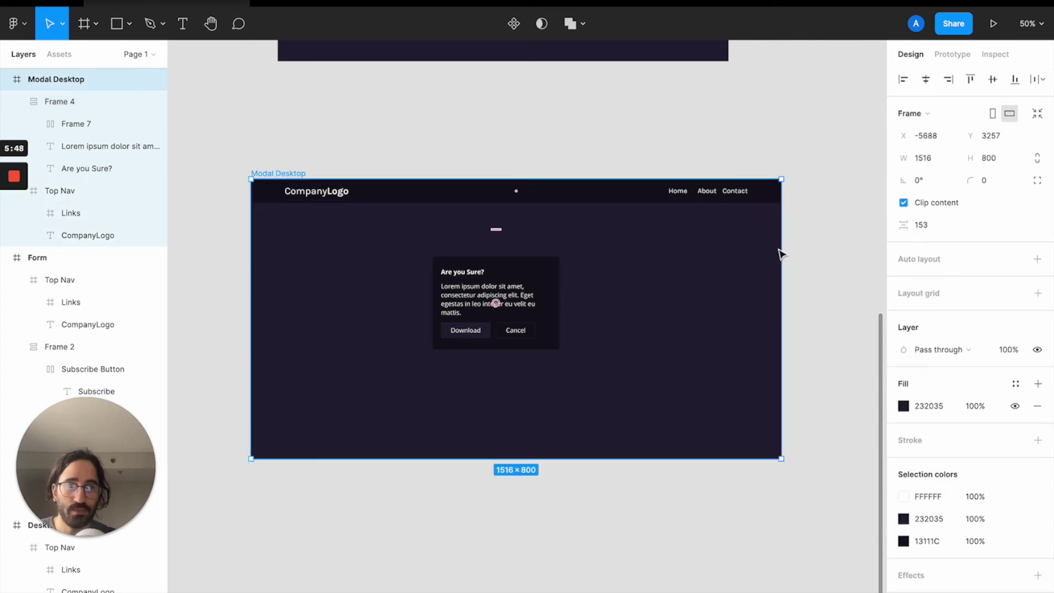
# Step: Extend the Modal Desktop frame's right edge to 1716 wide and check the spacing on both sides of the card
pyautogui.moveTo(783, 252); pyautogui.dragTo(851, 255)
pyautogui.click(536, 316)
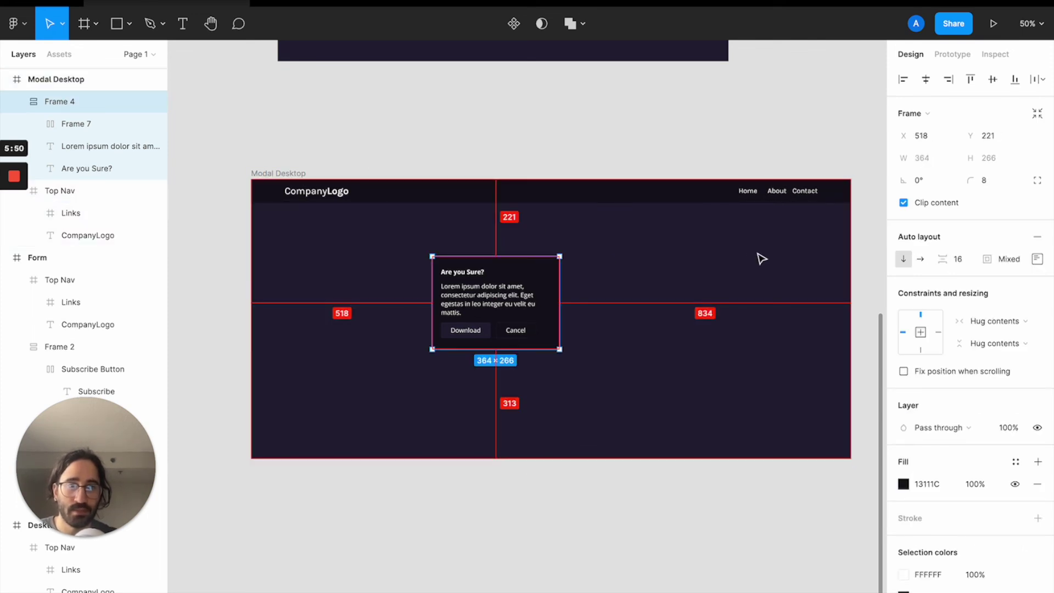
pyautogui.click(713, 531)
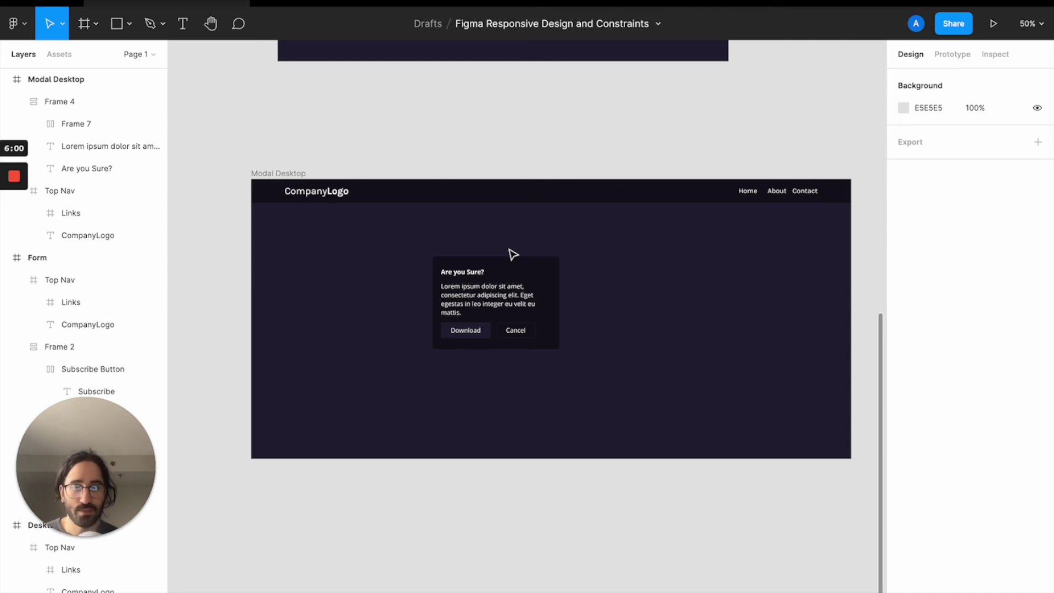
# Step: Move the modal card to the frame's centre at X 676, Y 267 and set both of its constraints to center
pyautogui.click(484, 288)
pyautogui.moveTo(487, 287); pyautogui.dragTo(546, 306)
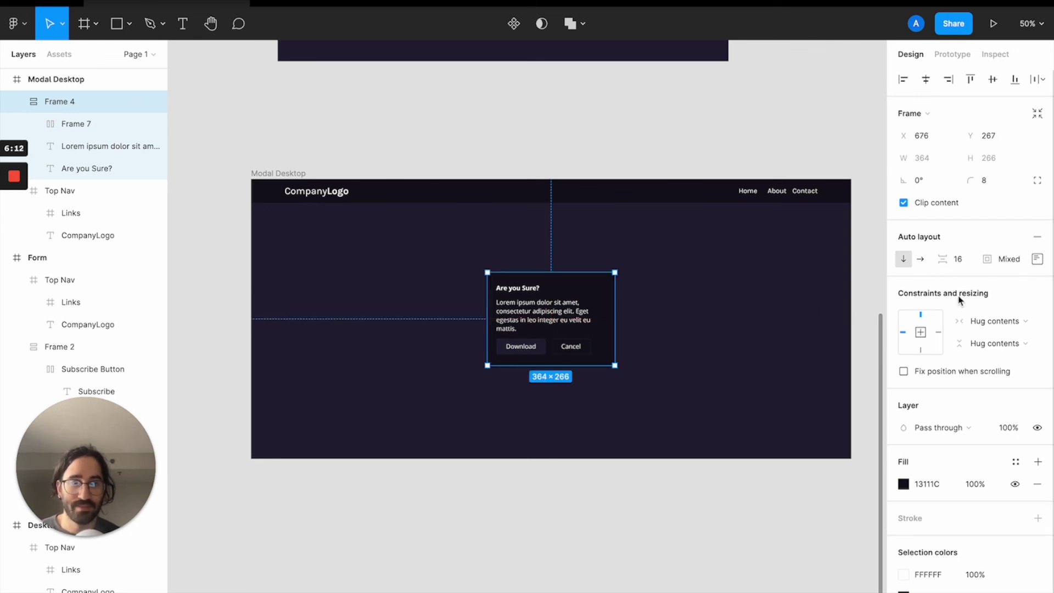
pyautogui.click(928, 333)
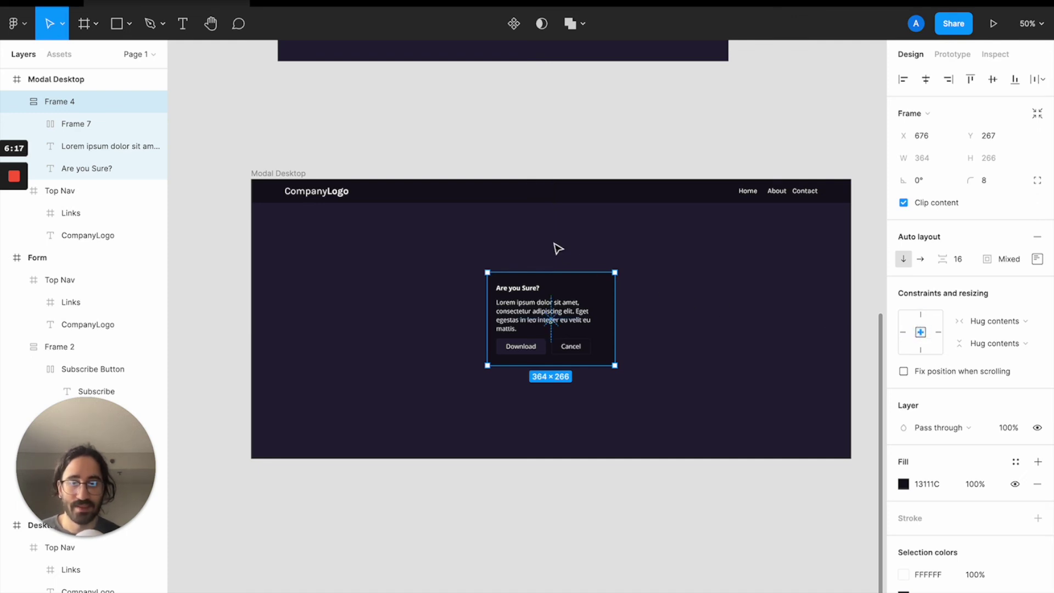
# Step: Test the centred card by resizing the Modal Desktop frame to 1867 × 801, followed by 1614 wide
pyautogui.click(291, 173)
pyautogui.moveTo(562, 459)
pyautogui.mouseDown()
pyautogui.moveTo(561, 529)
pyautogui.moveTo(561, 459)
pyautogui.mouseUp()
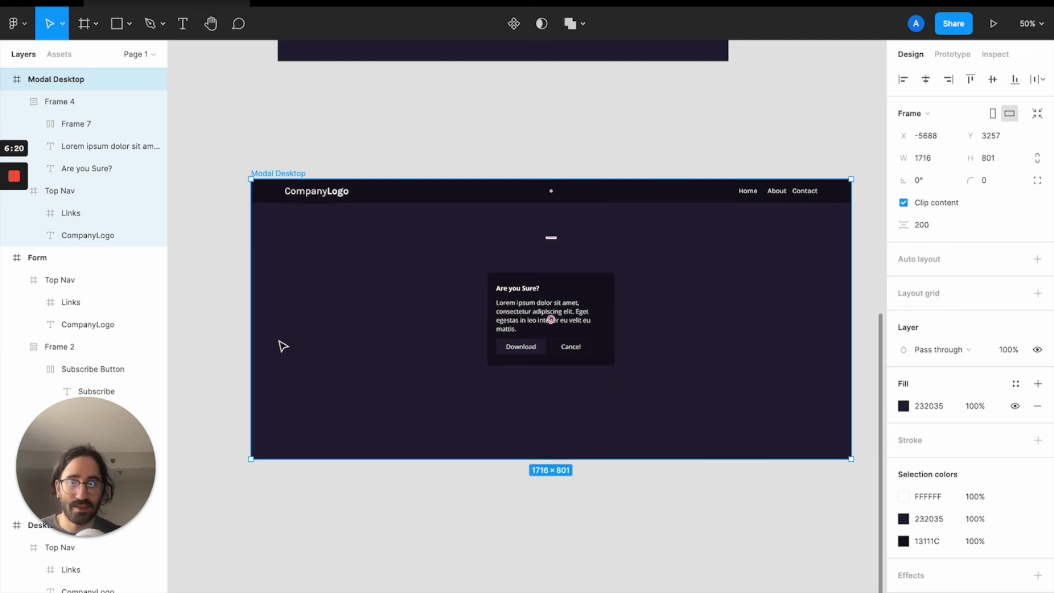
pyautogui.moveTo(251, 325); pyautogui.dragTo(199, 325)
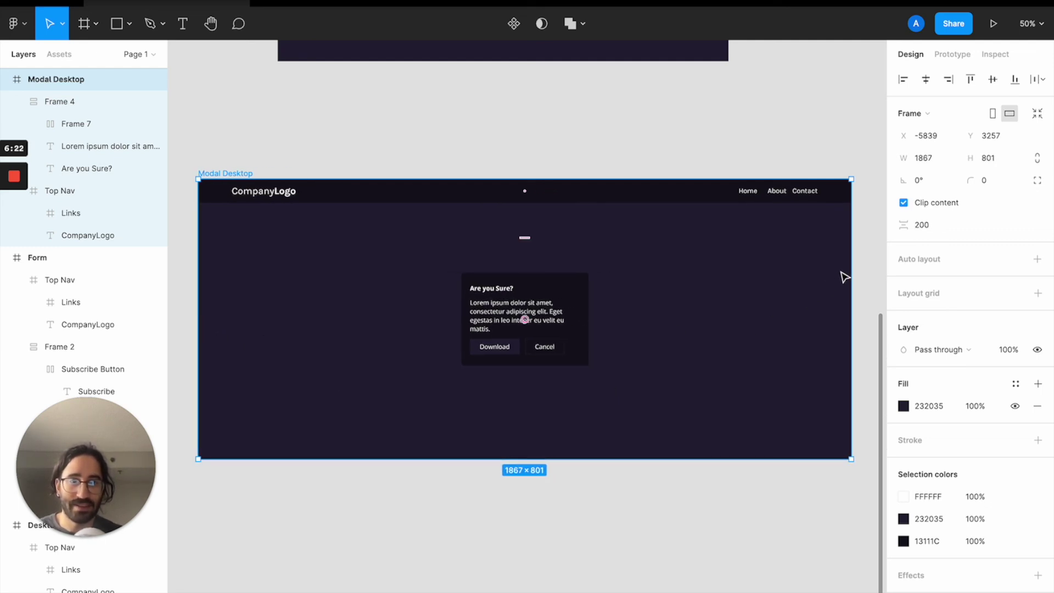
pyautogui.moveTo(849, 270); pyautogui.dragTo(638, 273)
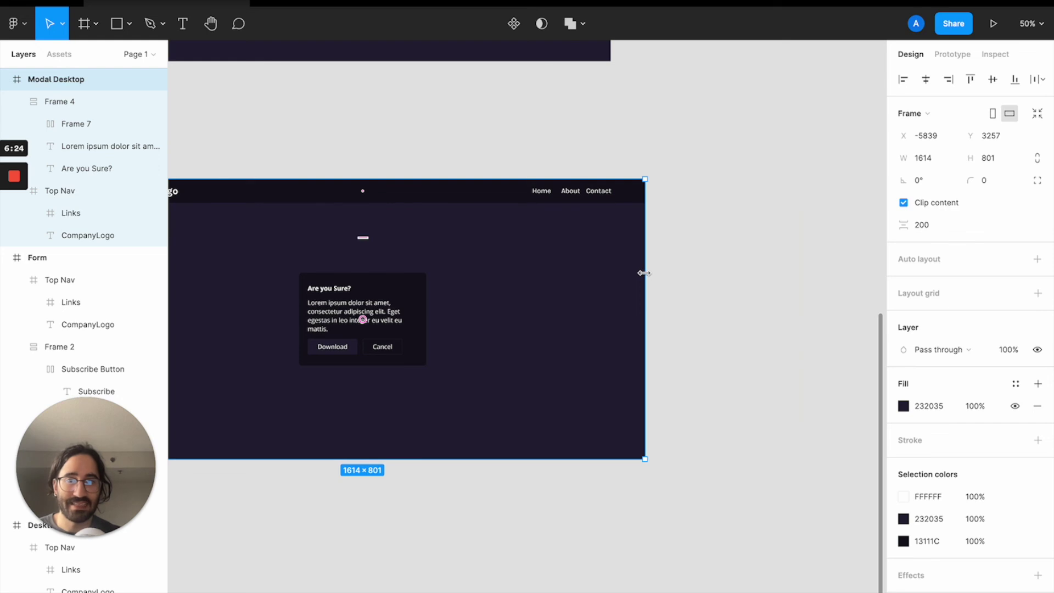
# Step: Widen the Modal Desktop frame to 1868 from its left edge and check the card's centring
pyautogui.hscroll(-3, 643, 274)
pyautogui.scroll(-3, 648, 279)
pyautogui.click(587, 226)
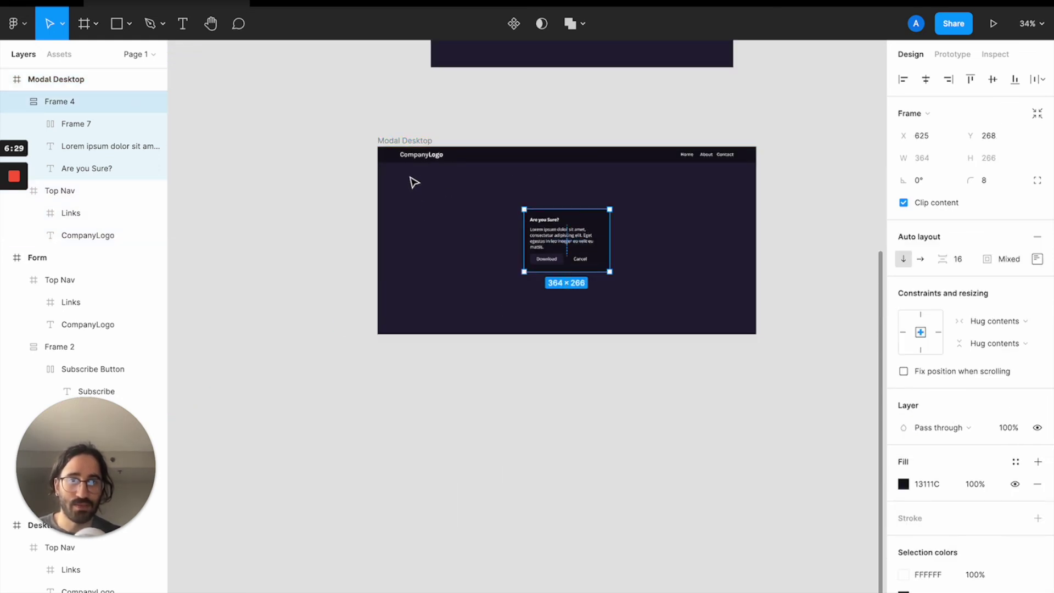
pyautogui.click(413, 144)
pyautogui.moveTo(379, 245); pyautogui.dragTo(318, 245)
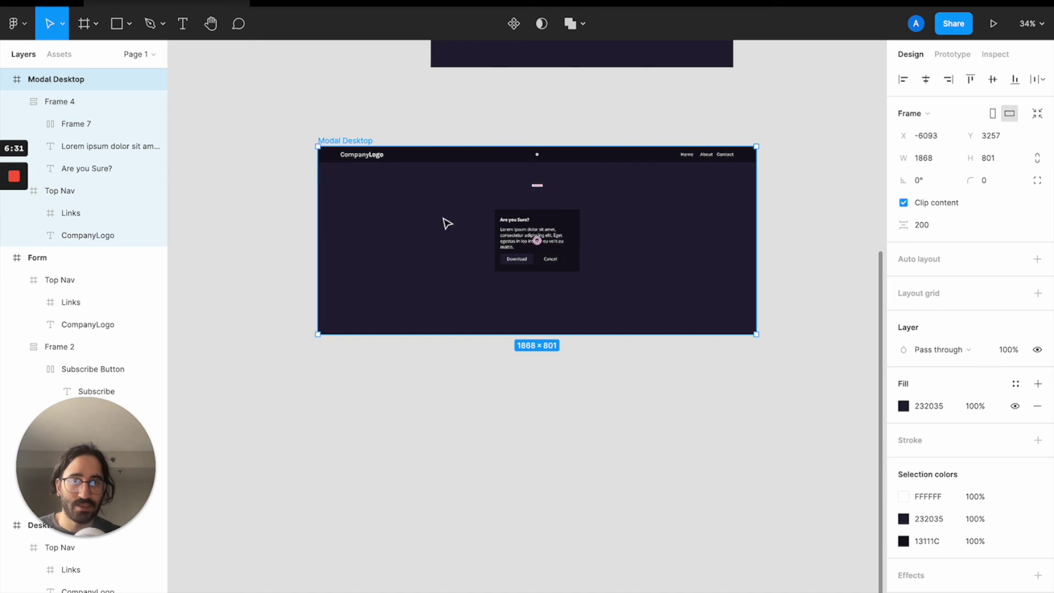
pyautogui.press('Escape')
pyautogui.click(518, 224)
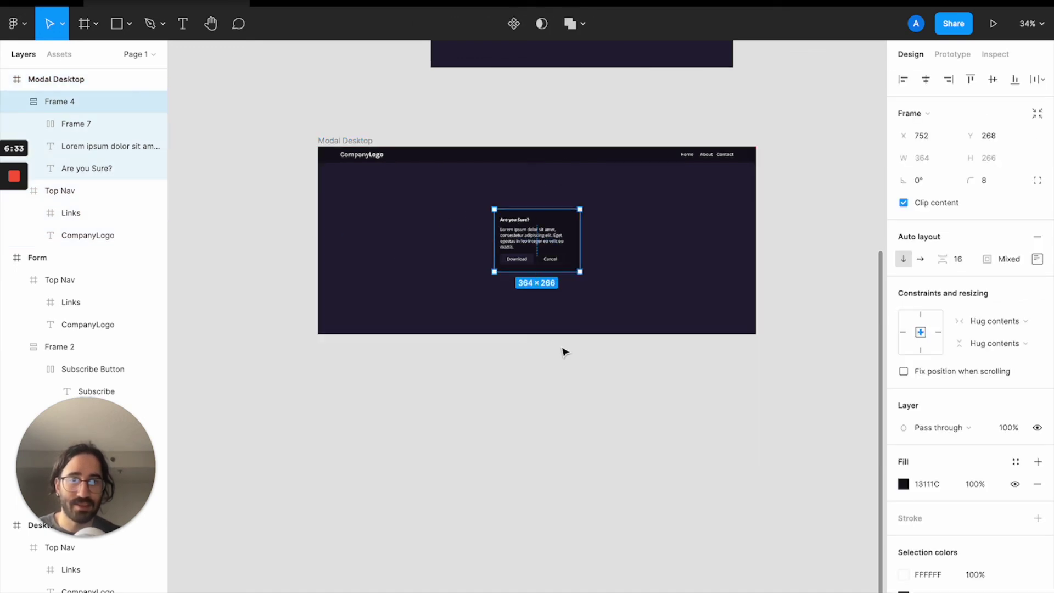
# Step: Narrow the Modal Desktop frame to 1407 wide from its left edge
pyautogui.click(598, 487)
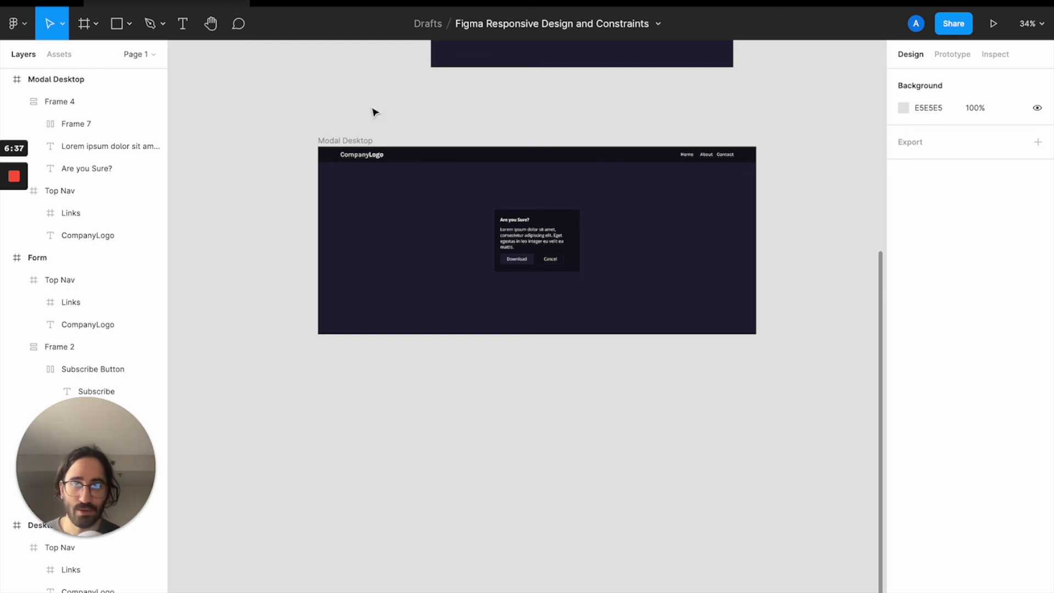
pyautogui.click(352, 141)
pyautogui.moveTo(319, 228); pyautogui.dragTo(426, 227)
pyautogui.scroll(5, 428, 235)
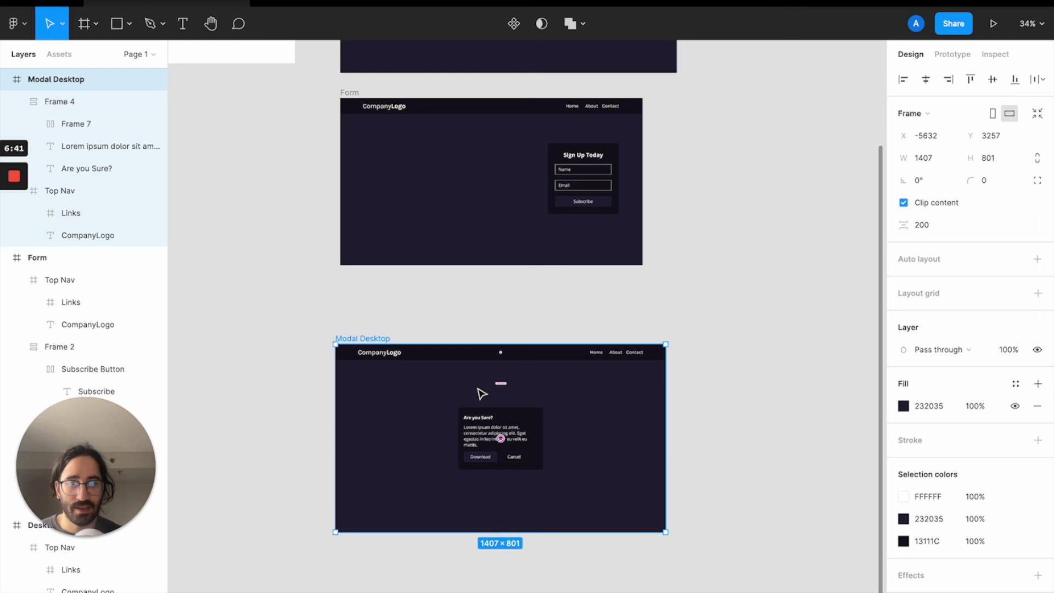